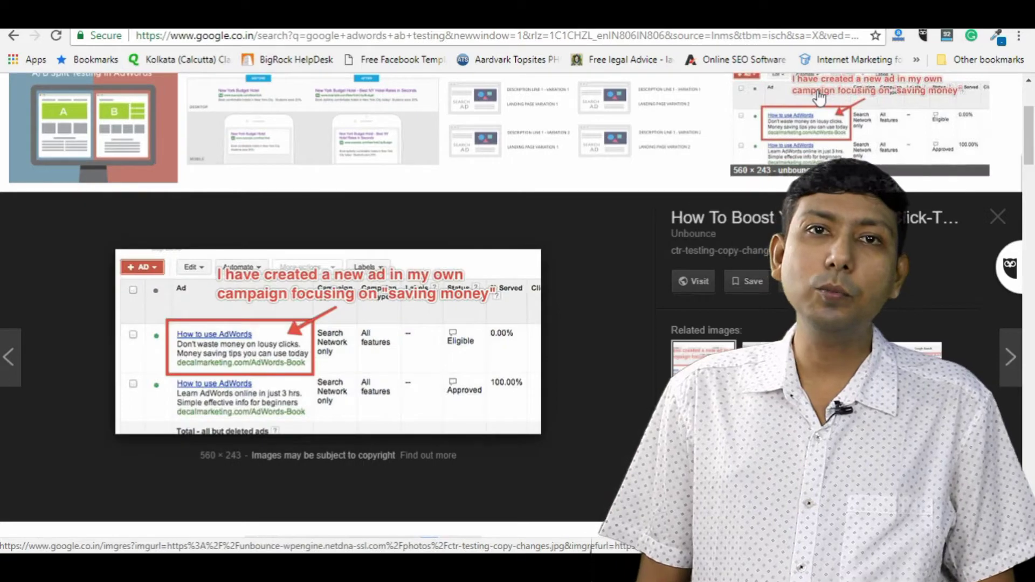
Step: Preview AdWords A/B testing images, including the 23% vs 11% conversion and ad variations examples
scroll(819, 98, "down", 4)
left_click(762, 124)
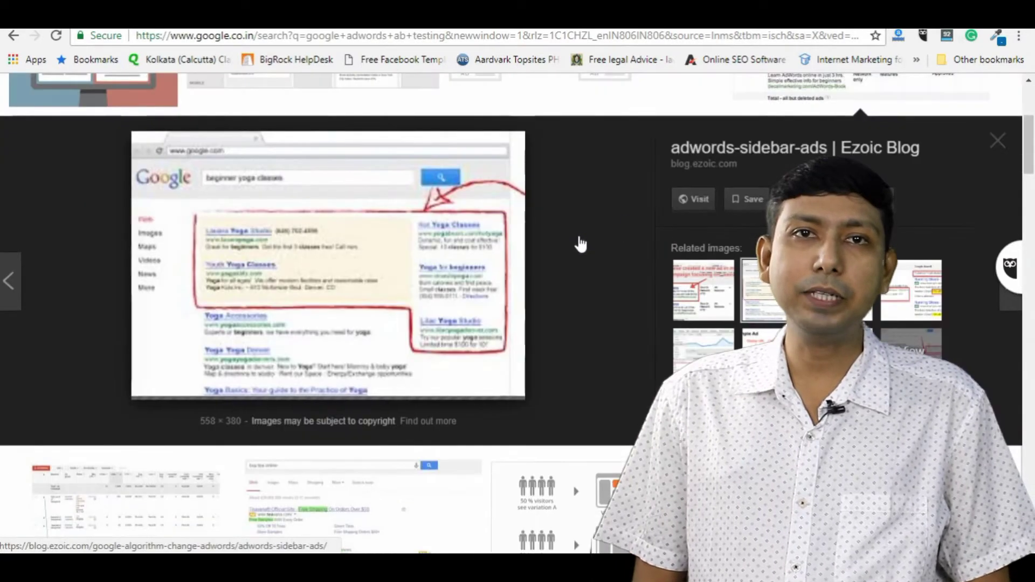
scroll(580, 244, "up", 2)
left_click(312, 124)
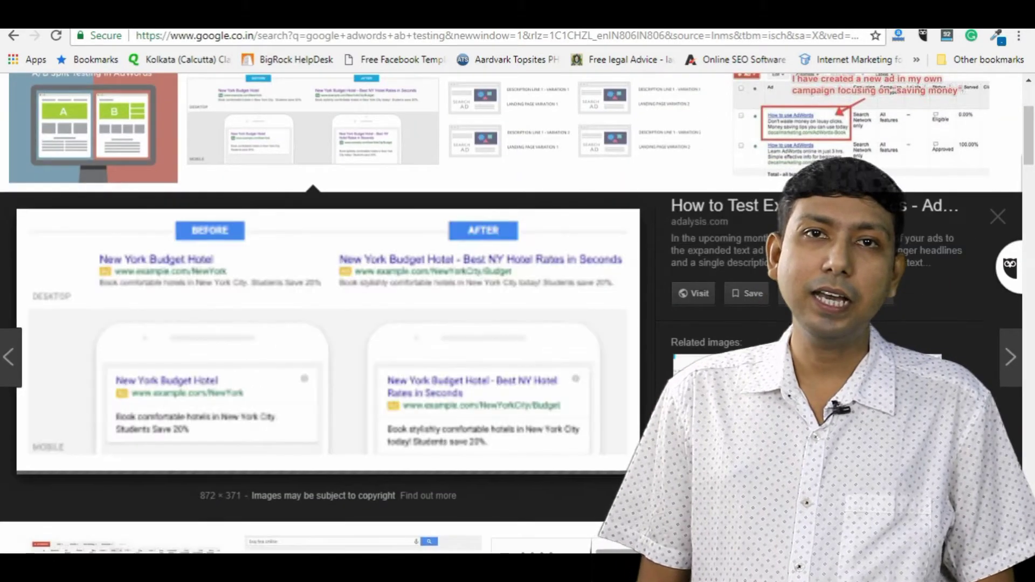
left_click(701, 359)
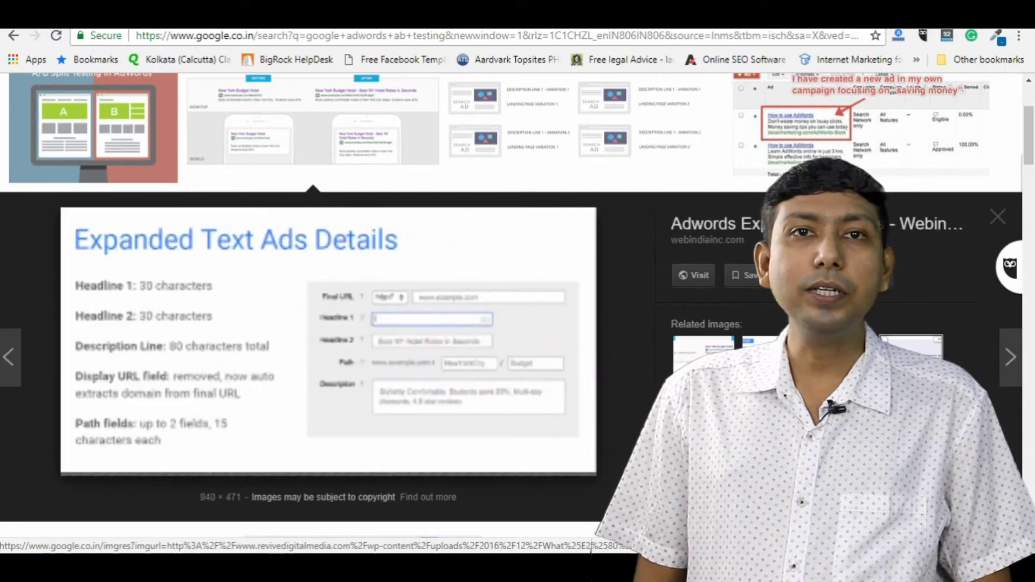
left_click(701, 356)
scroll(709, 289, "down", 7)
left_click(690, 237)
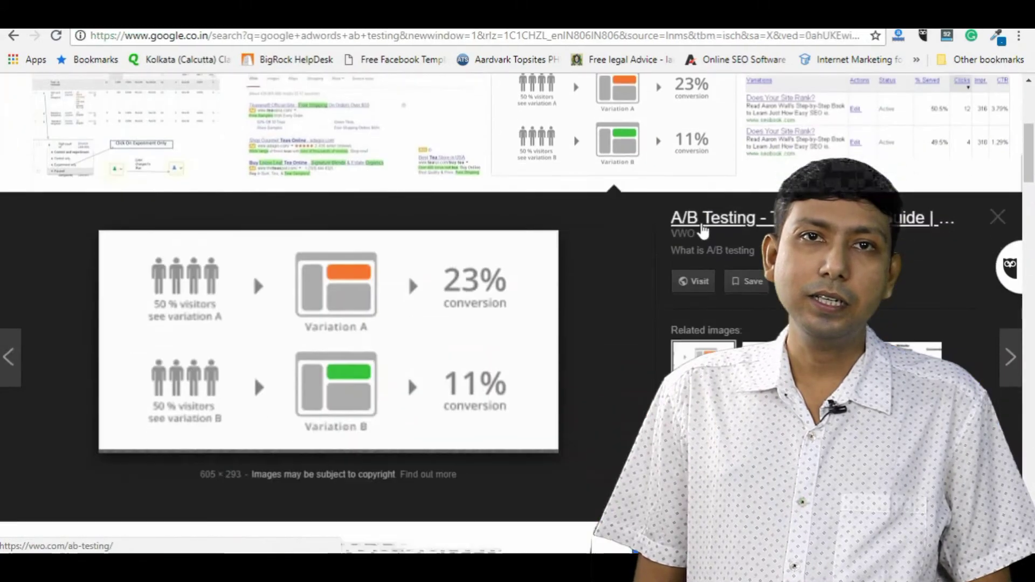
left_click(862, 119)
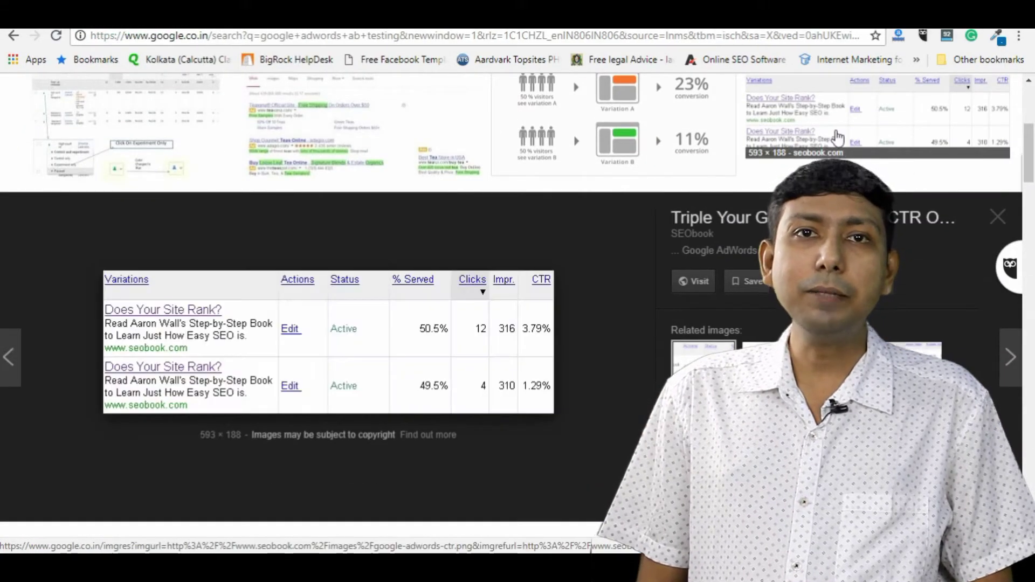
scroll(464, 324, "down", 5)
left_click(464, 324)
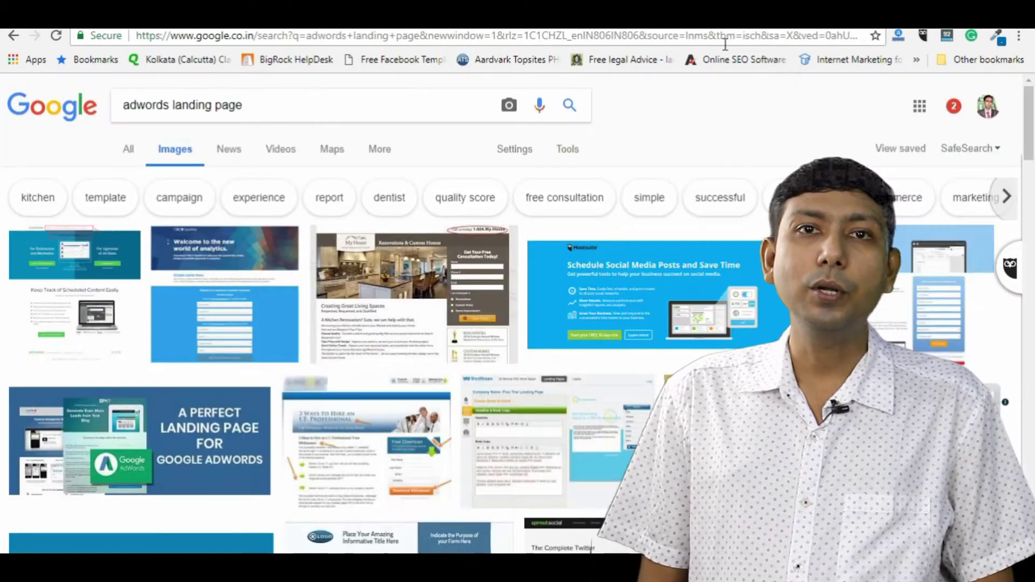
Step: Preview AdWords landing page examples, including kitchen renovation, Domo and juice product pages
left_click(91, 325)
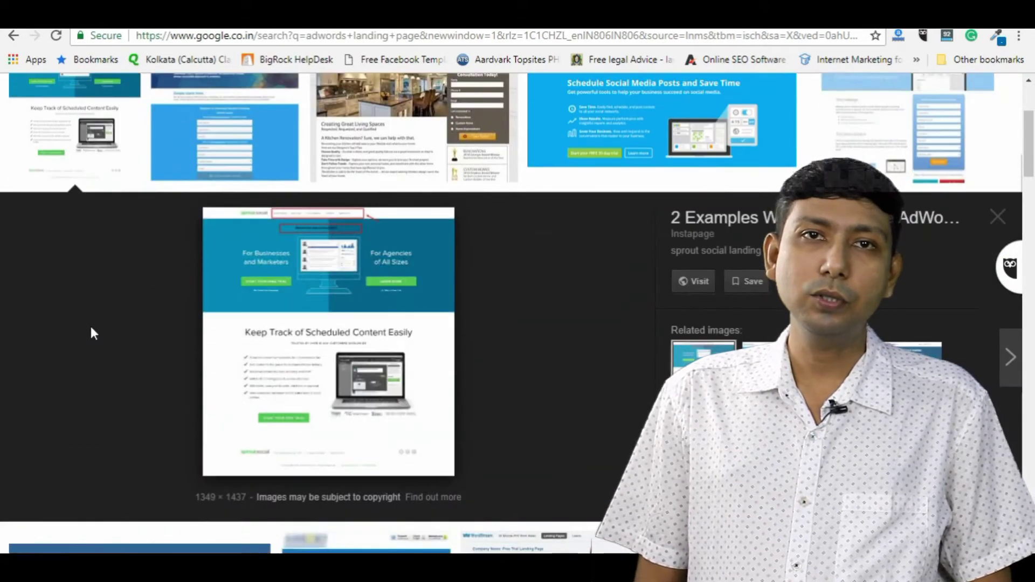
left_click(195, 145)
left_click(377, 141)
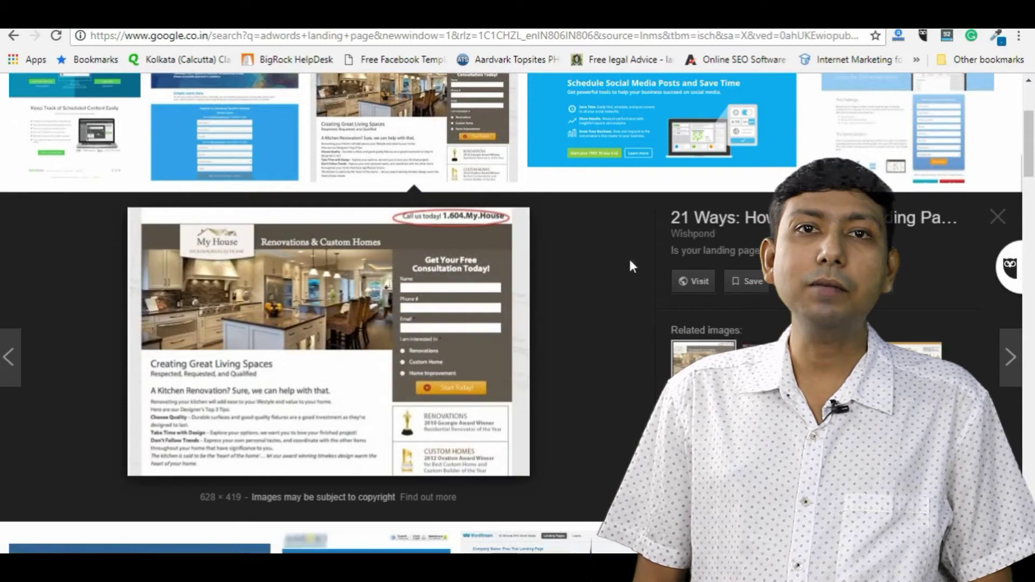
left_click(776, 146)
left_click(830, 141)
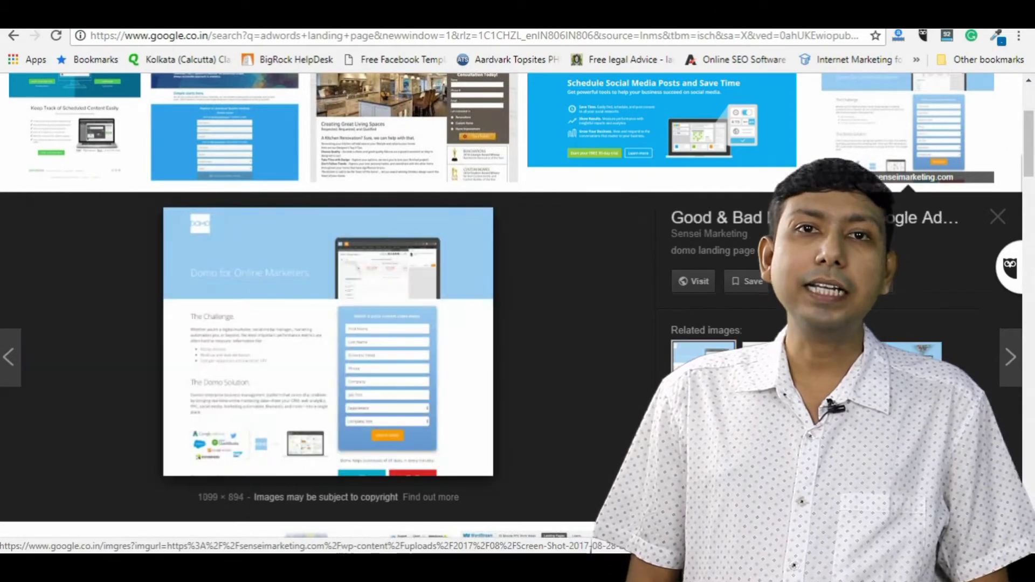
scroll(591, 337, "down", 5)
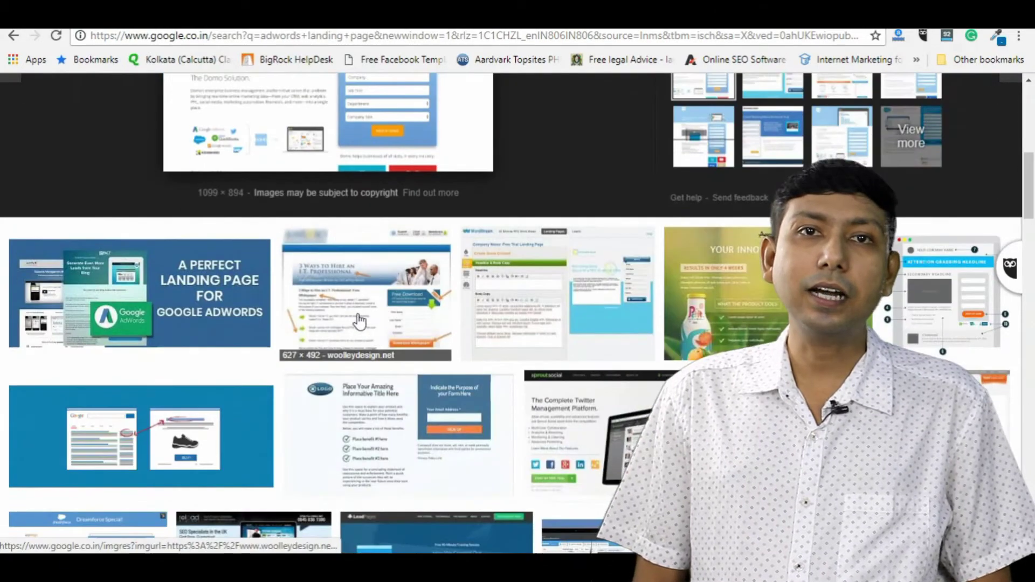
left_click(935, 280)
left_click(830, 148)
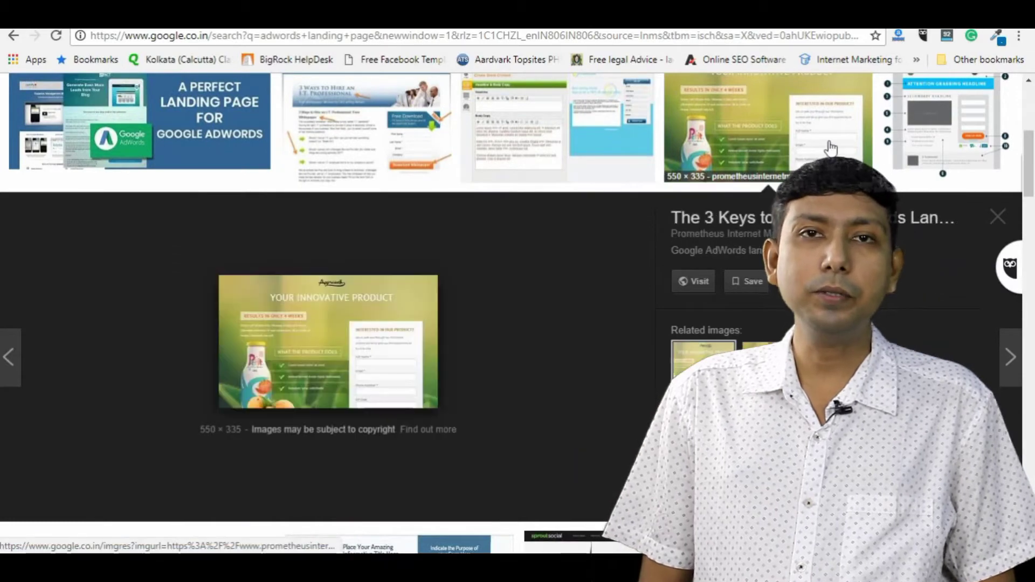
scroll(830, 148, "down", 4)
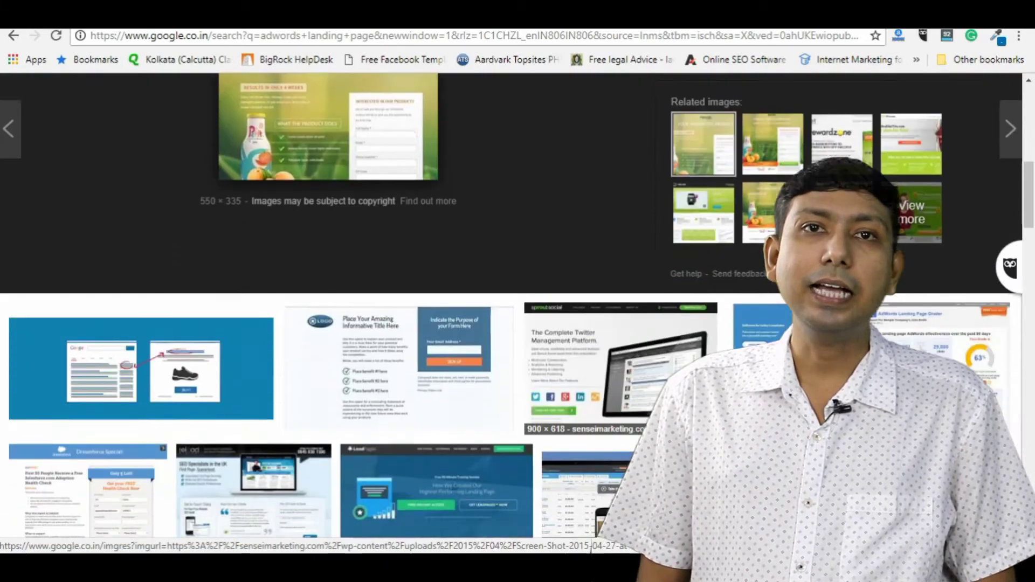
left_click(763, 323)
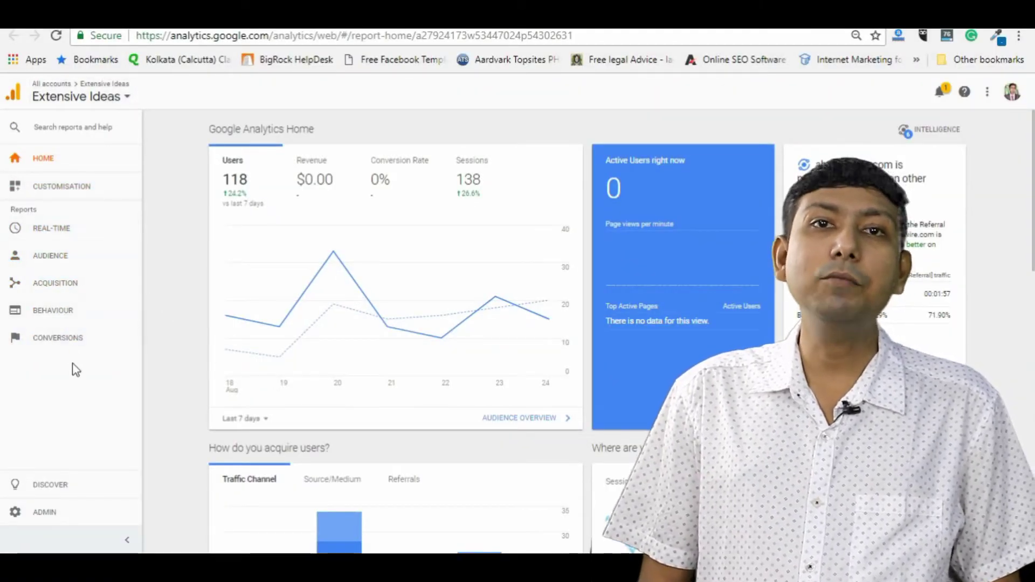
Step: Switch Remarketing to ON under Admin > Tracking Info > Data Collection and save
left_click(73, 517)
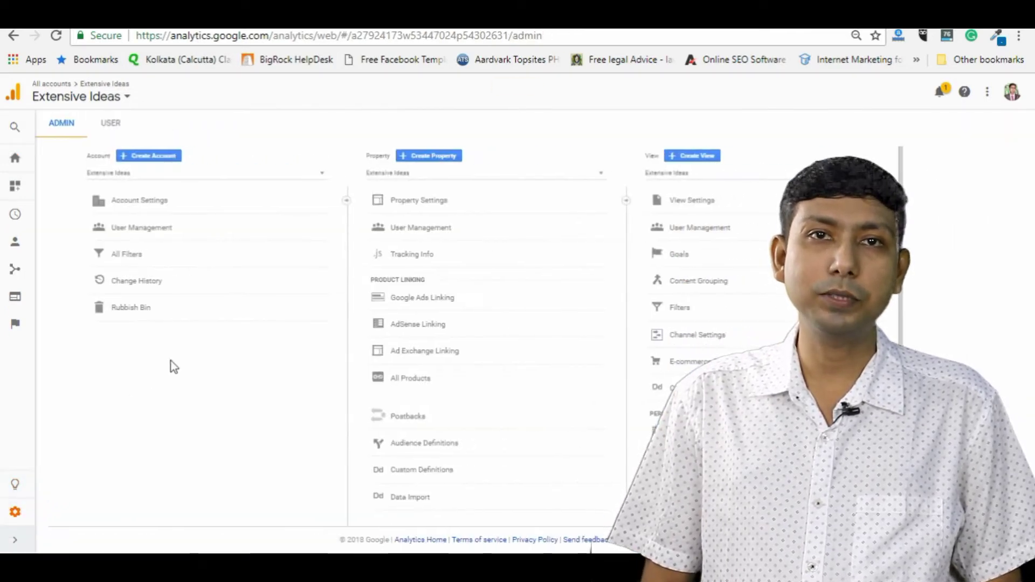
left_click(424, 256)
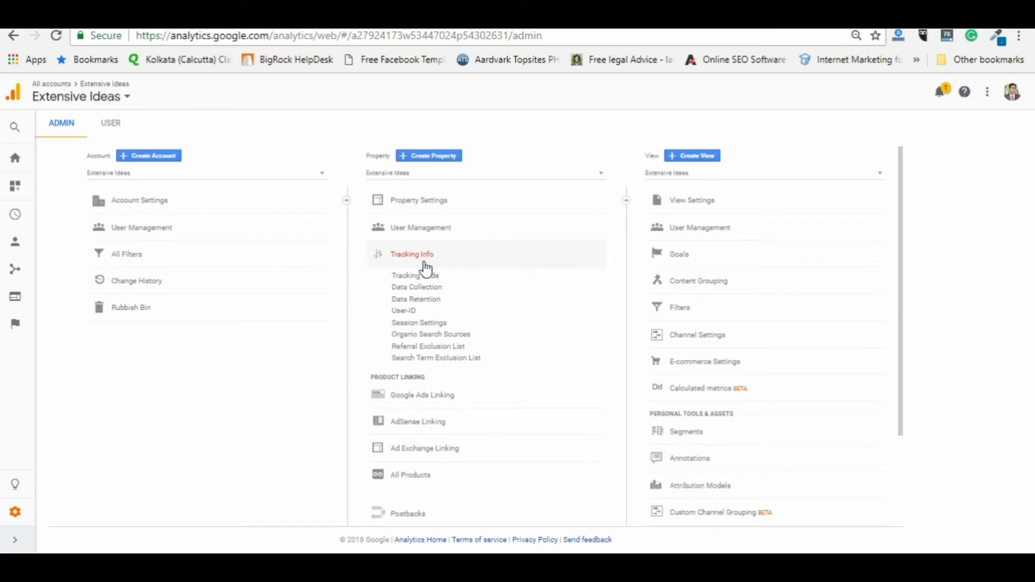
left_click(425, 288)
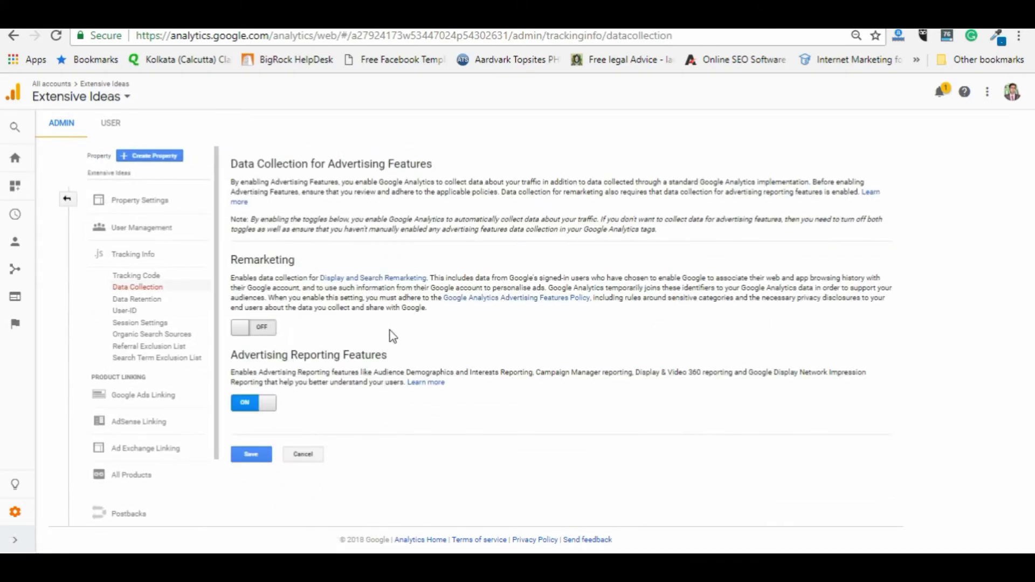
left_click(260, 327)
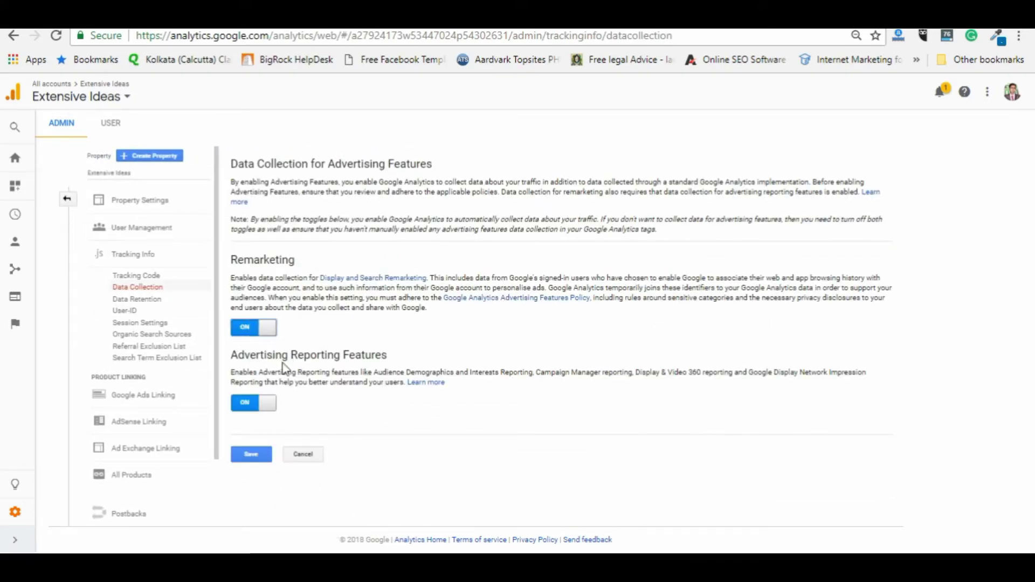
left_click(245, 459)
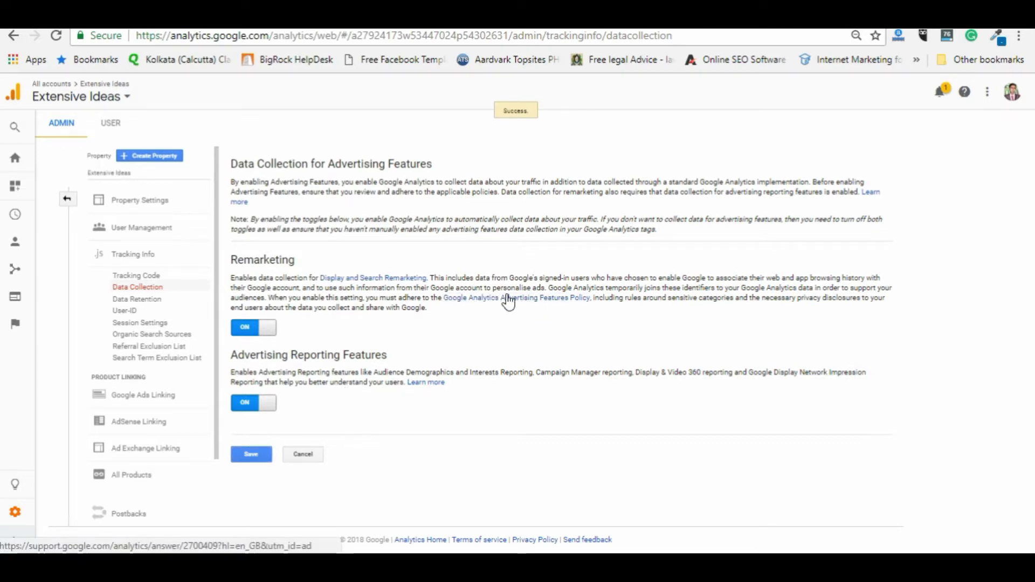
Step: Read the Google Analytics Advertising Features Policy page, highlighting its title and opening paragraph
left_click(588, 298)
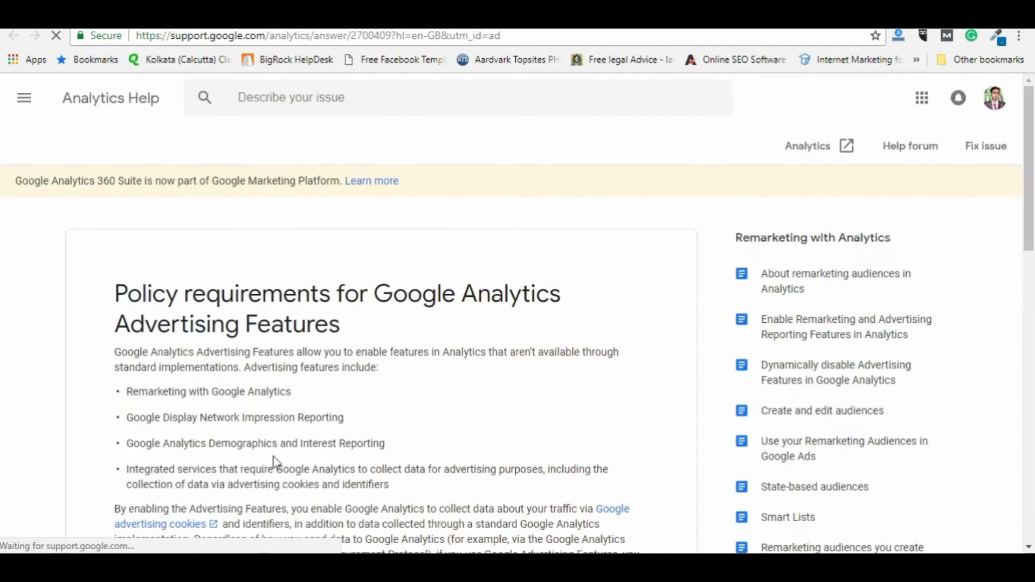
left_click_drag(115, 294, 423, 390)
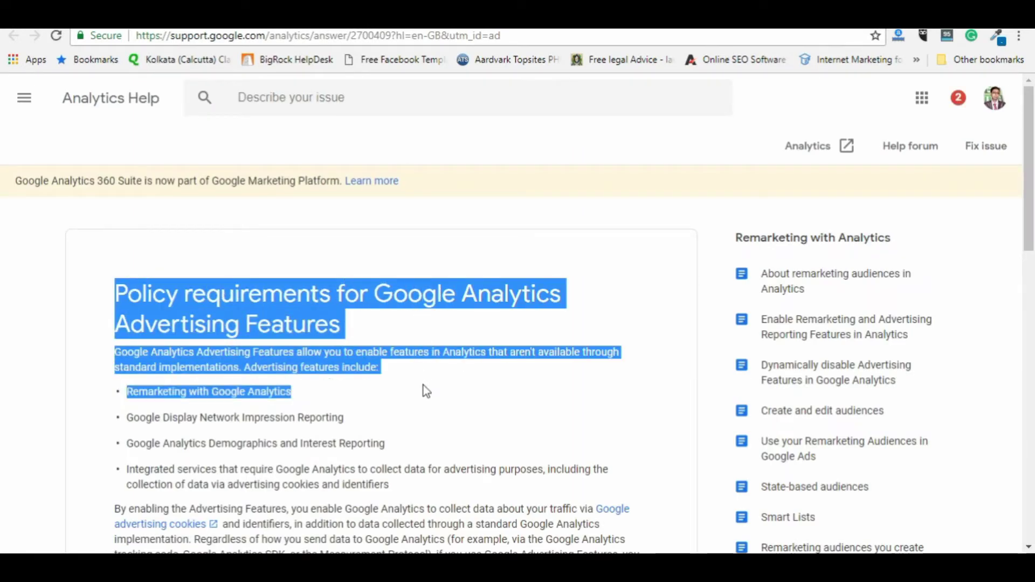
scroll(422, 386, "down", 4)
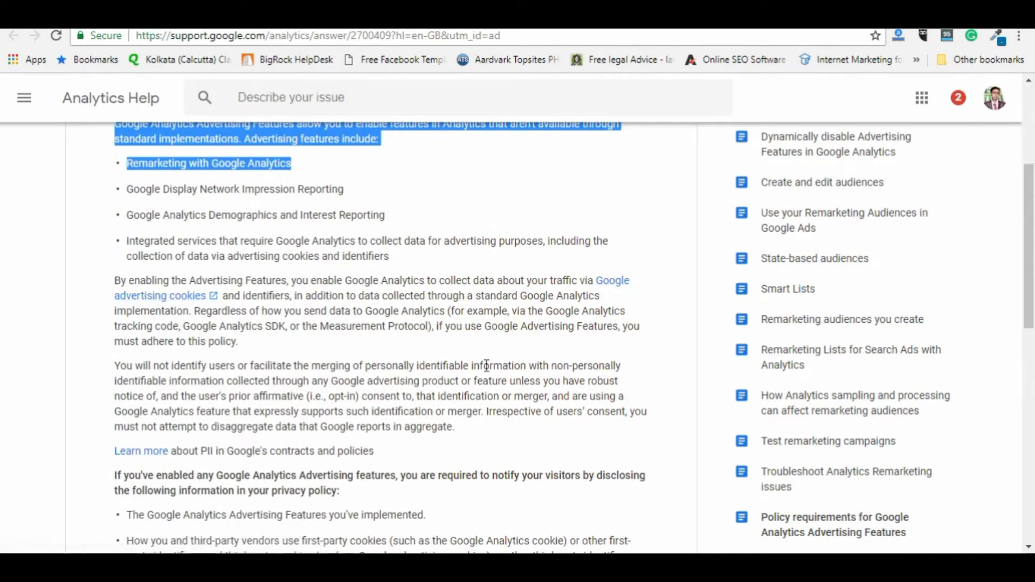
left_click(351, 348)
scroll(349, 351, "up", 4)
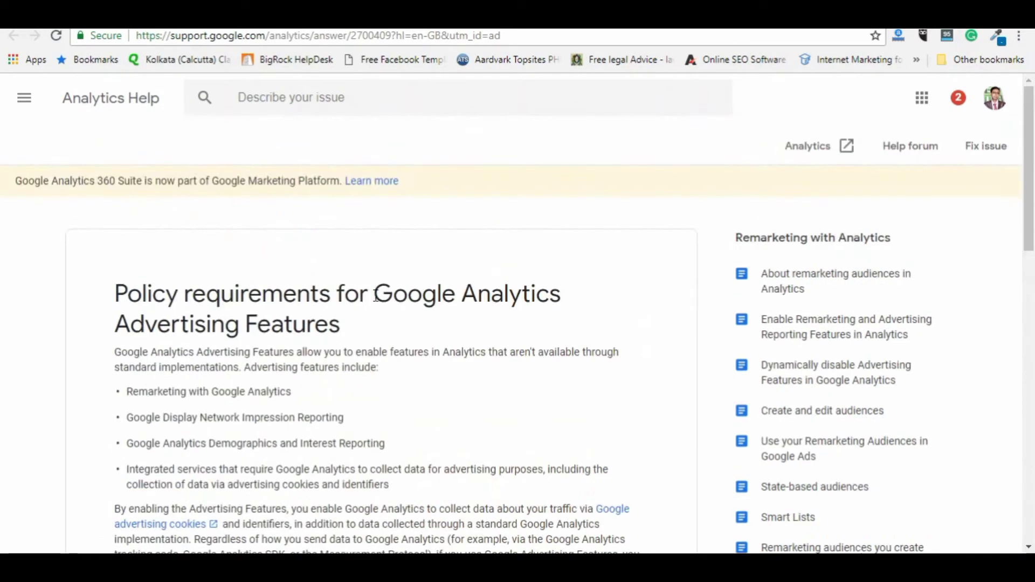
Step: Browse the search results for AdWords privacy policy generators
key("ctrl+shift+Tab")
scroll(300, 362, "down", 3)
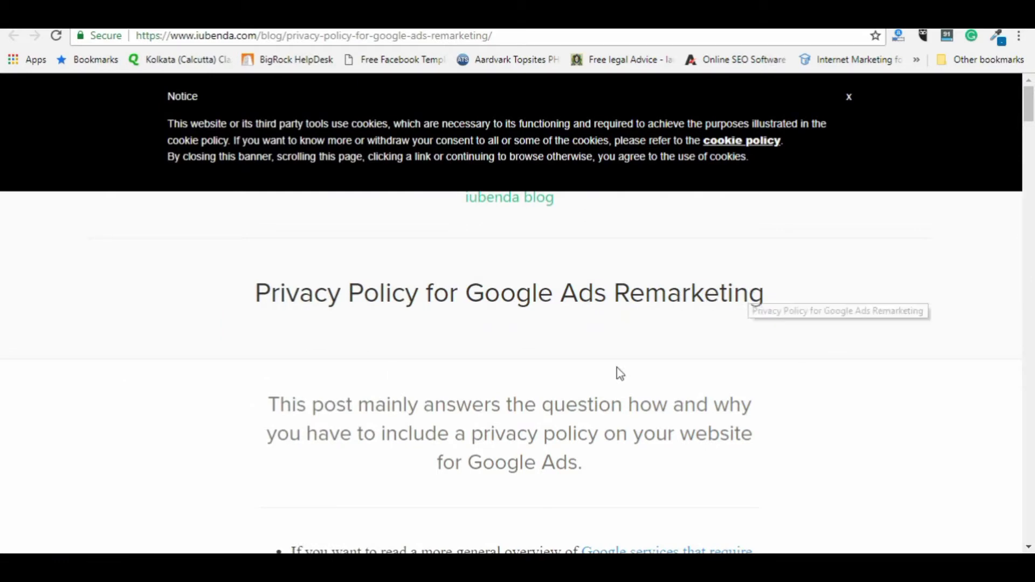
scroll(616, 371, "down", 5)
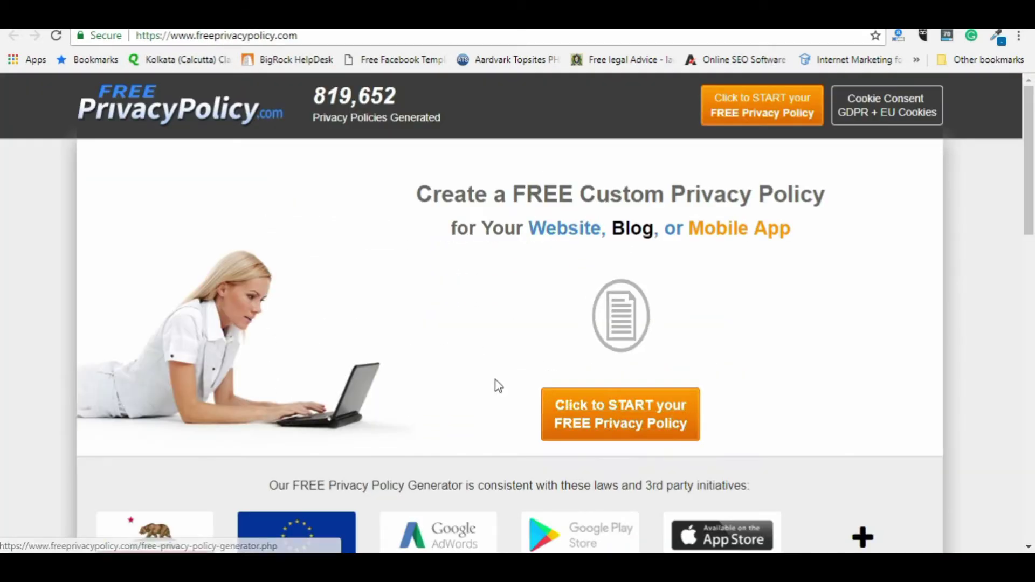
Step: Start a free privacy policy with Website as the platform
scroll(496, 380, "down", 3)
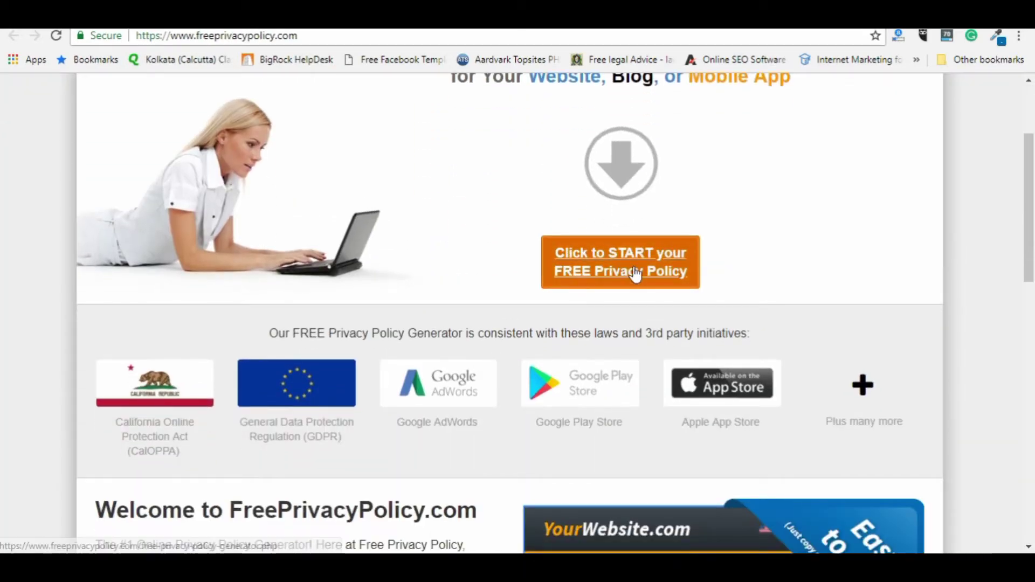
left_click(632, 272)
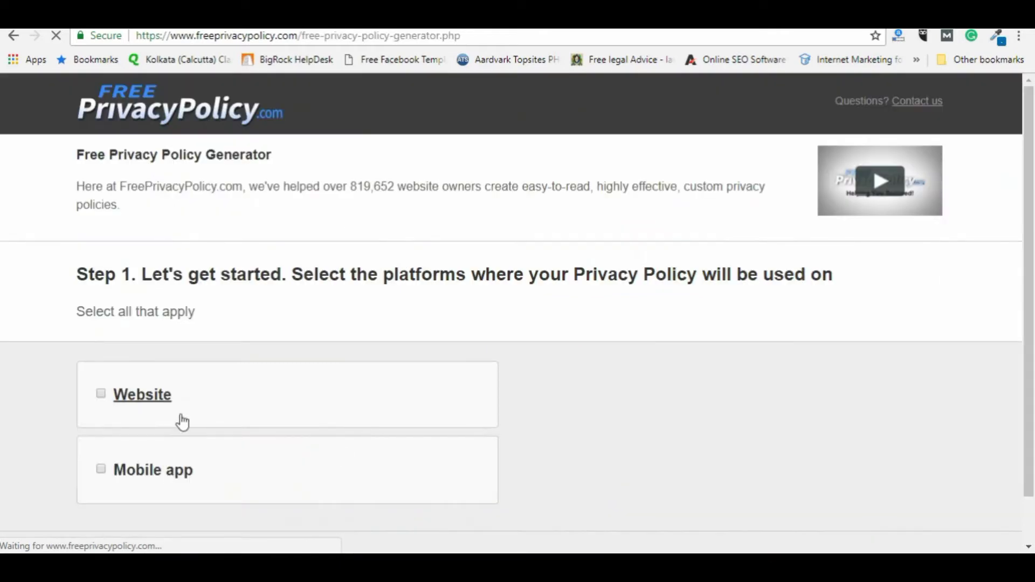
left_click(102, 395)
scroll(105, 399, "down", 1)
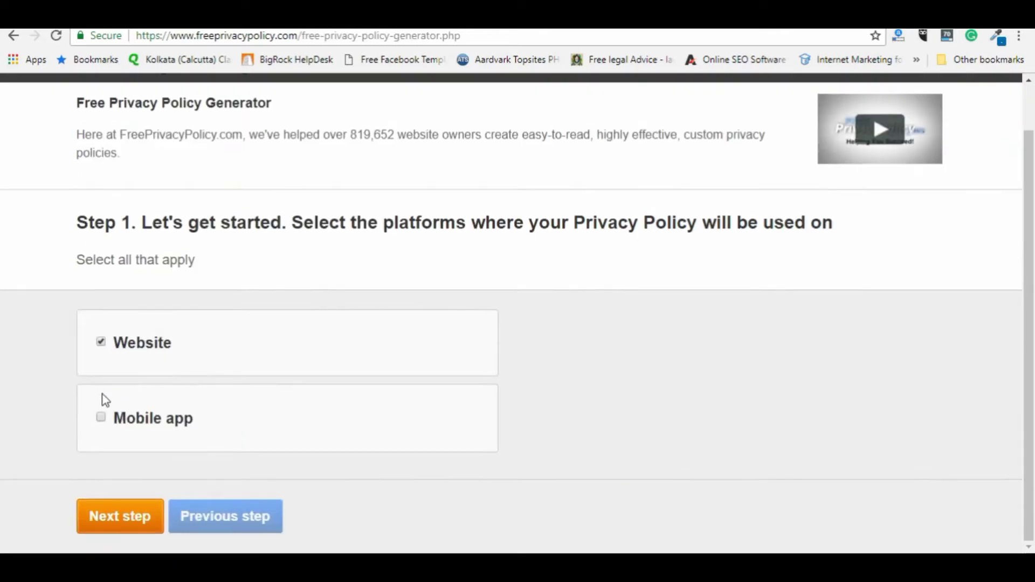
left_click(121, 525)
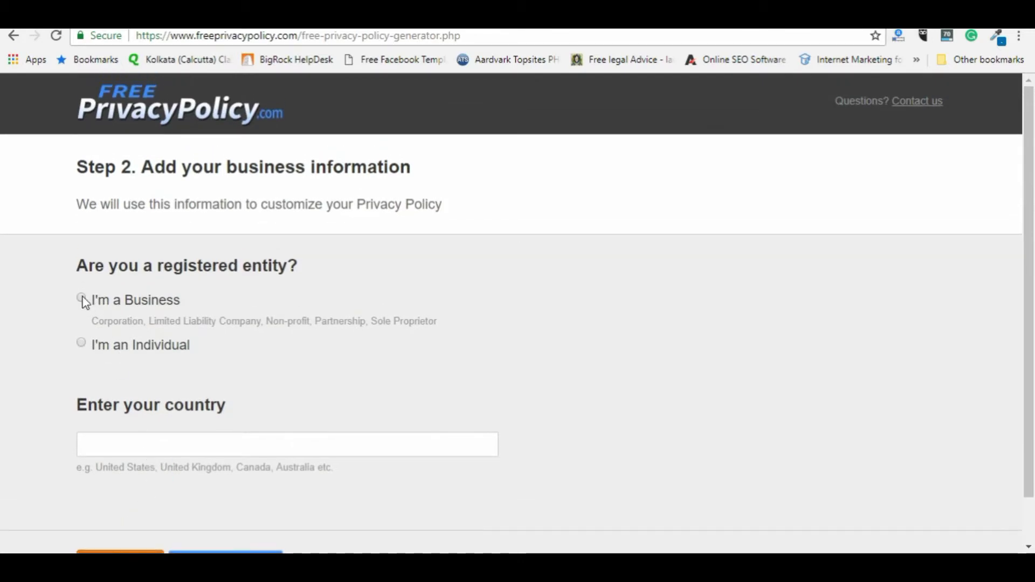
Step: Declare the owner a registered business named Extensive Ideas
left_click(82, 299)
left_click(159, 408)
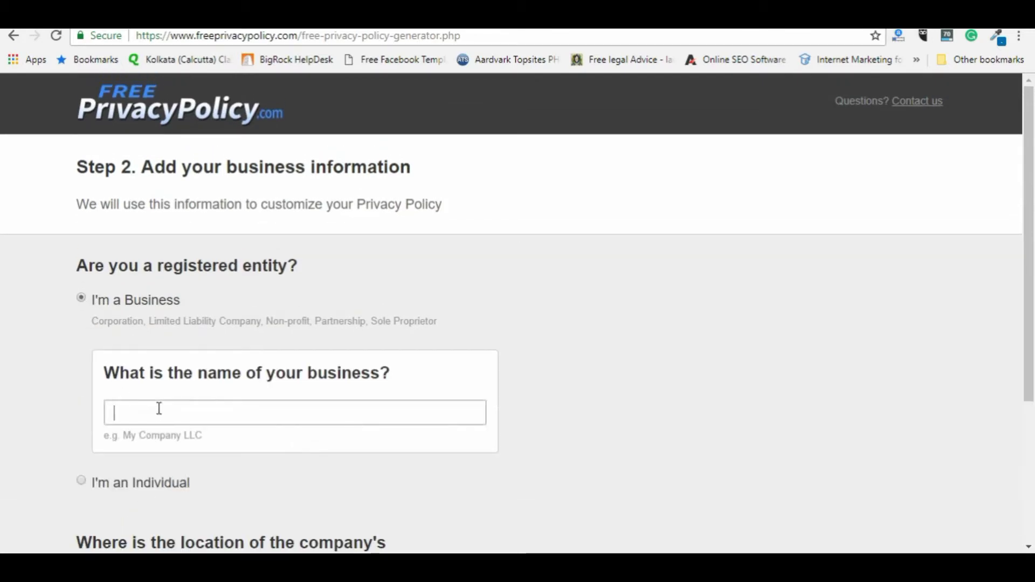
type("Extensi")
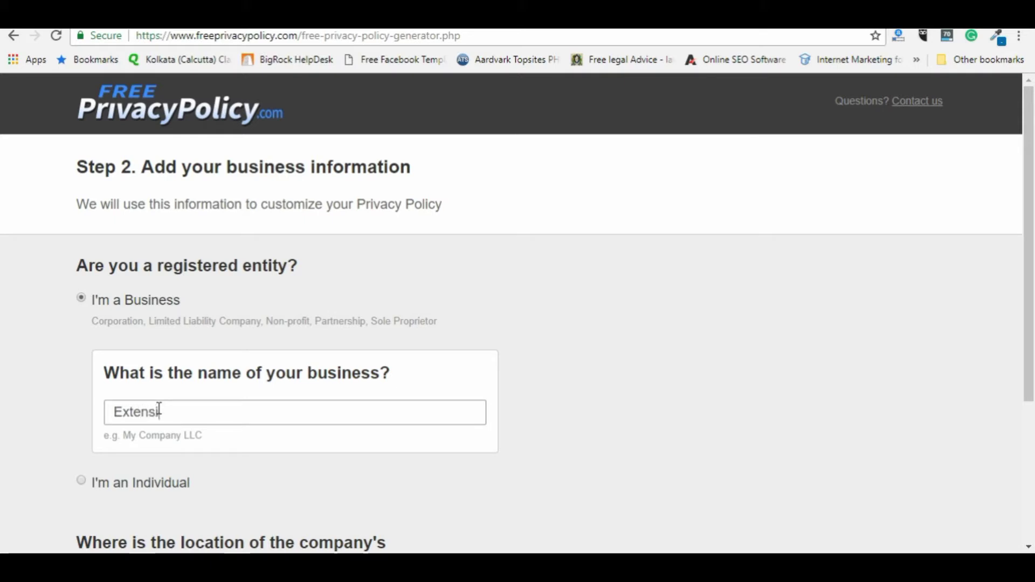
type("ve Ideas")
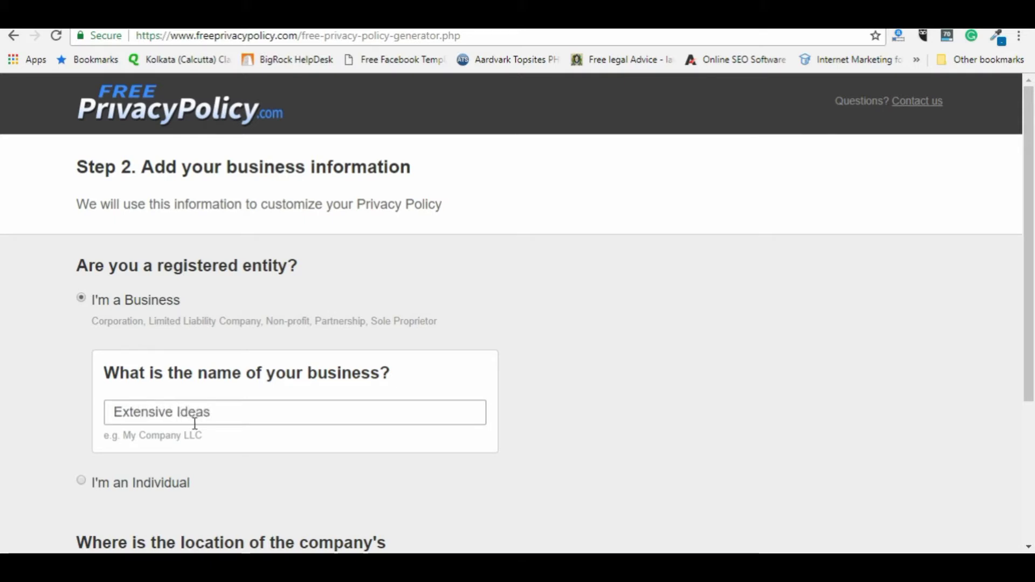
scroll(171, 474, "down", 2)
scroll(172, 520, "down", 3)
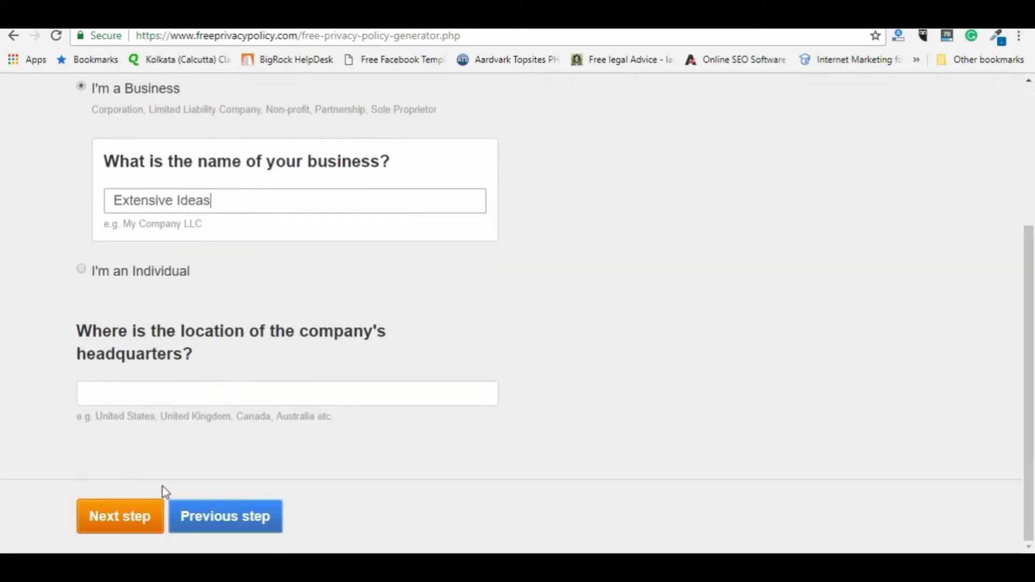
Step: Set the headquarters to India and the state to West Bengal
left_click(190, 403)
type("India")
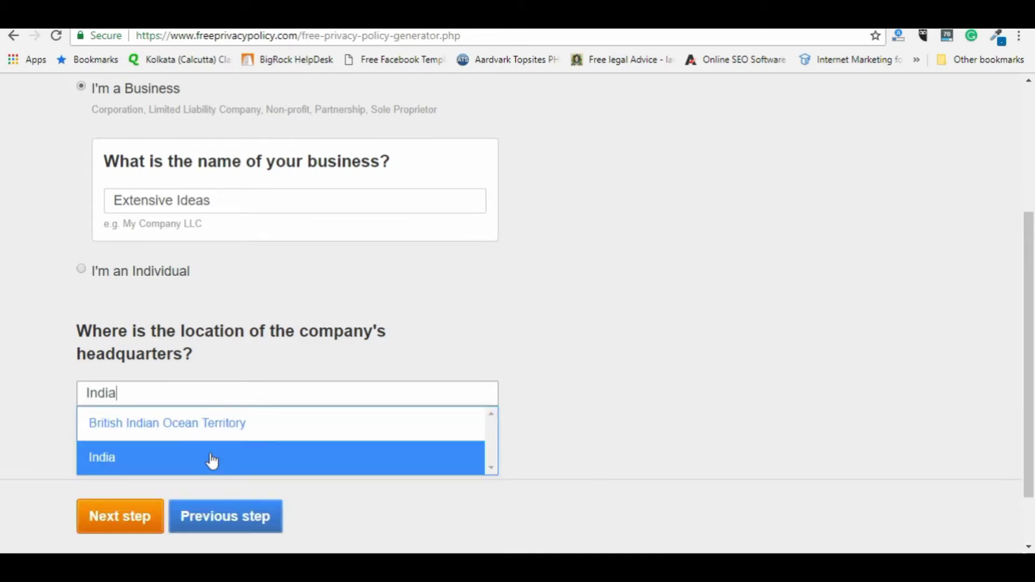
left_click(215, 463)
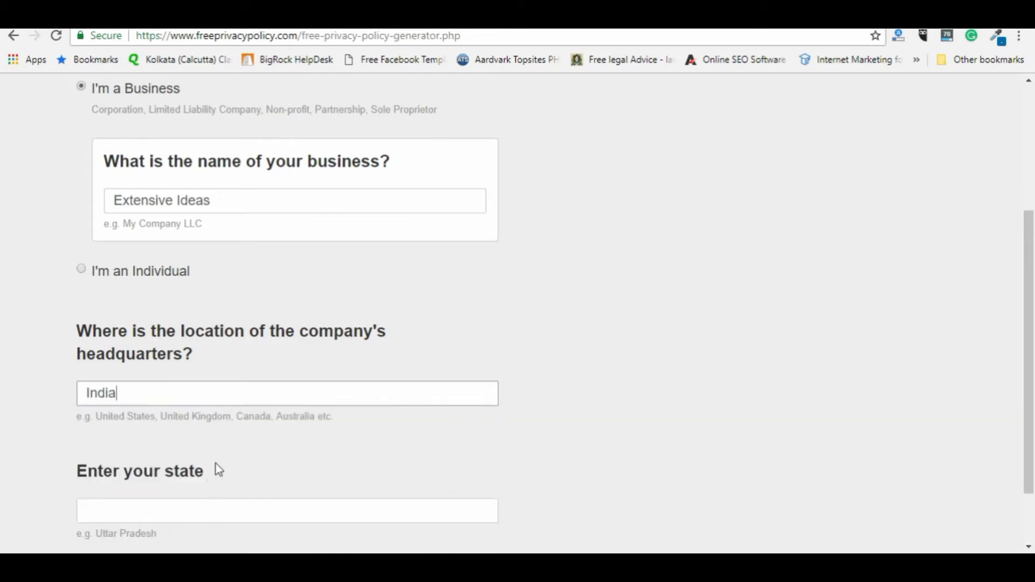
scroll(184, 418, "down", 2)
left_click(187, 426)
type("W")
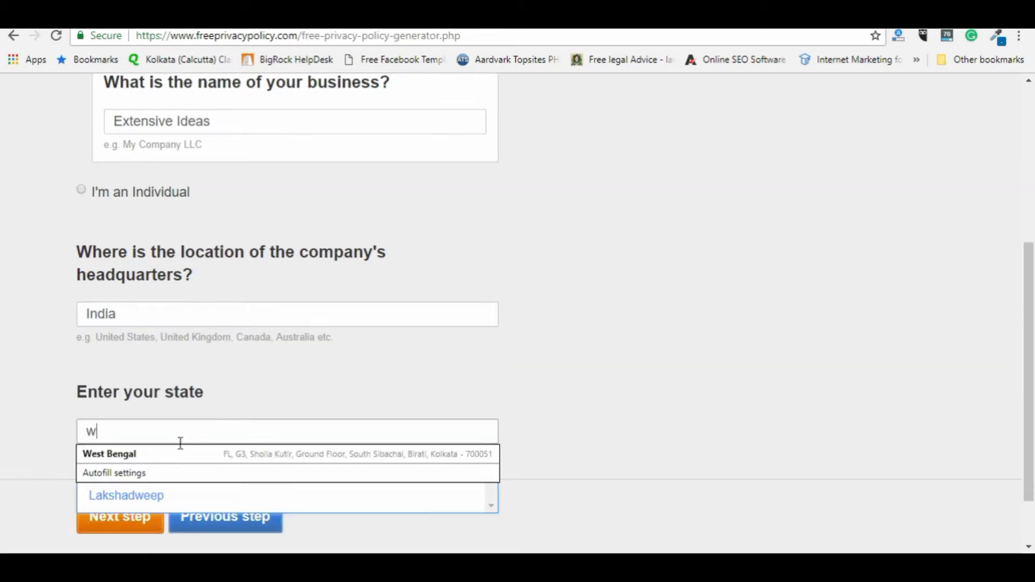
left_click(175, 454)
left_click(151, 461)
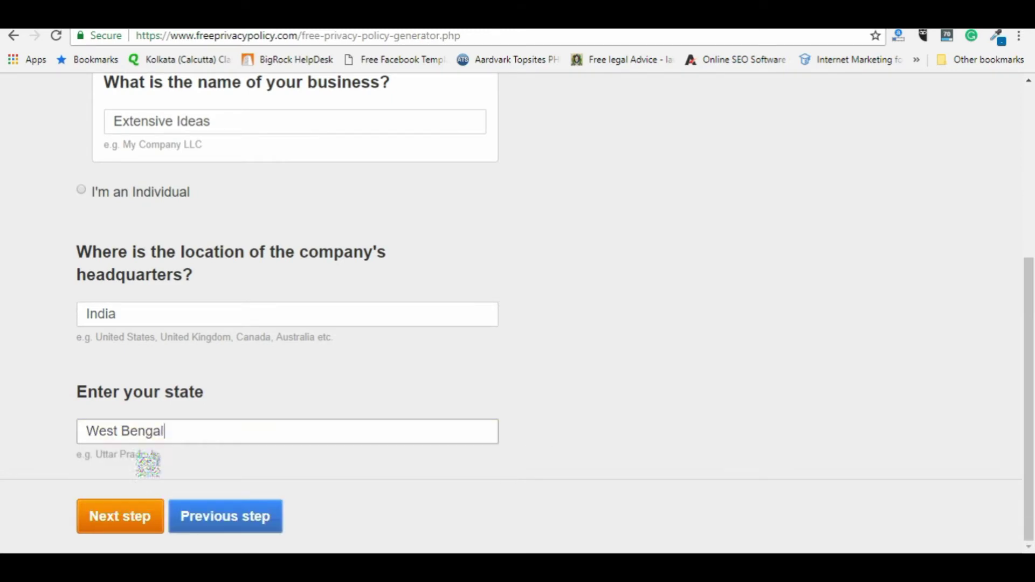
left_click(124, 518)
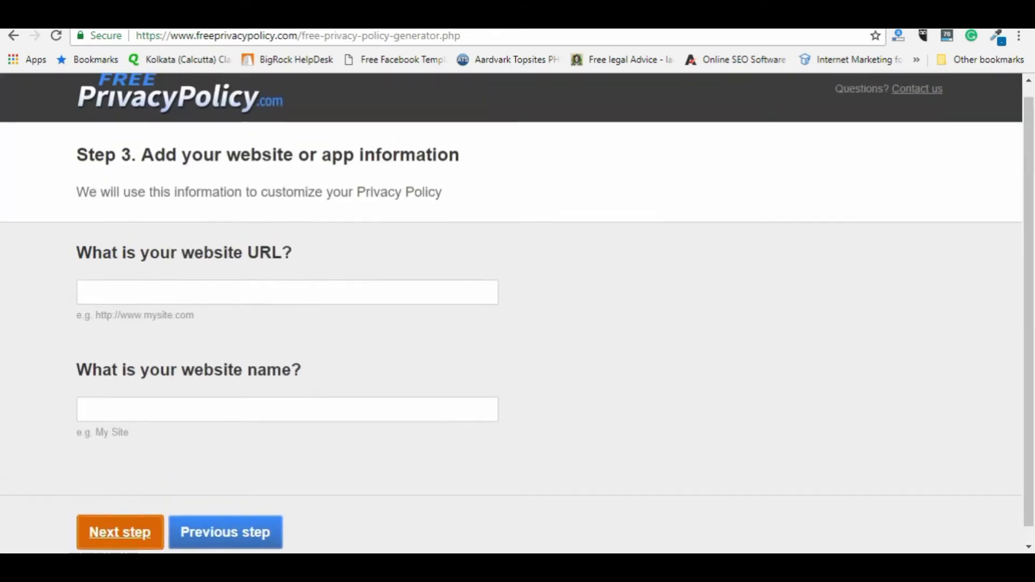
left_click(188, 305)
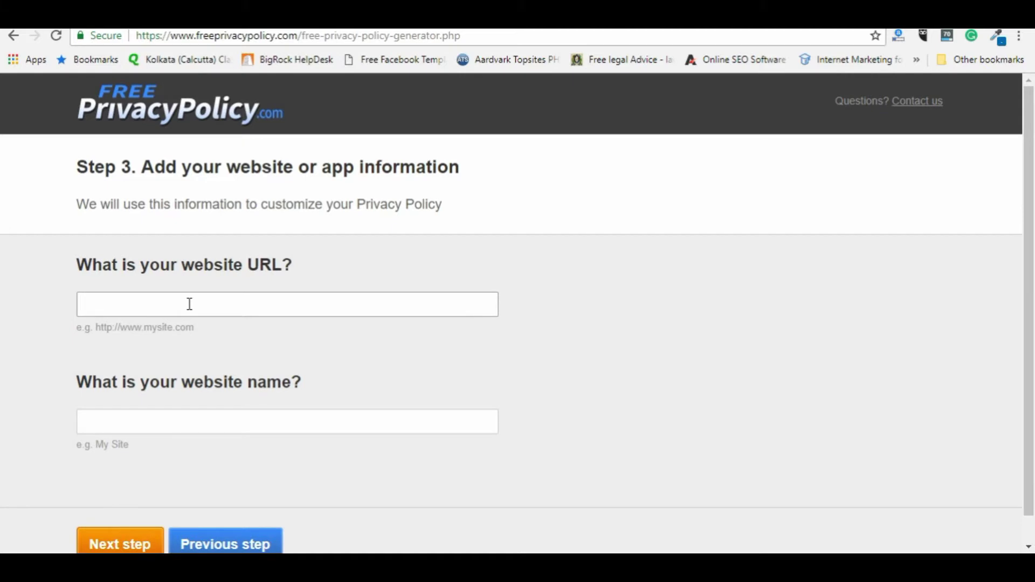
type("httpw")
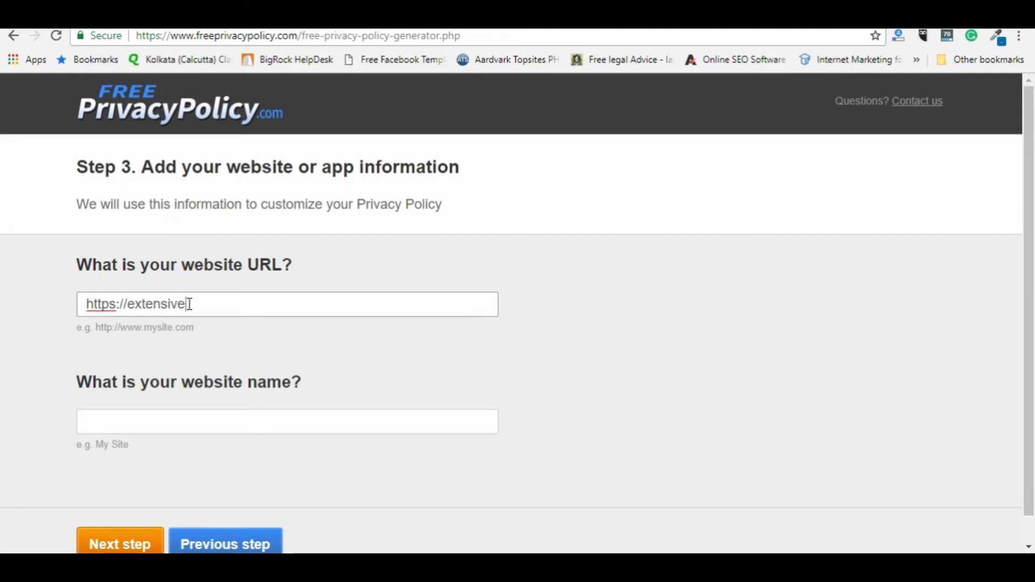
type("://extensiveideas.com")
key("Tab")
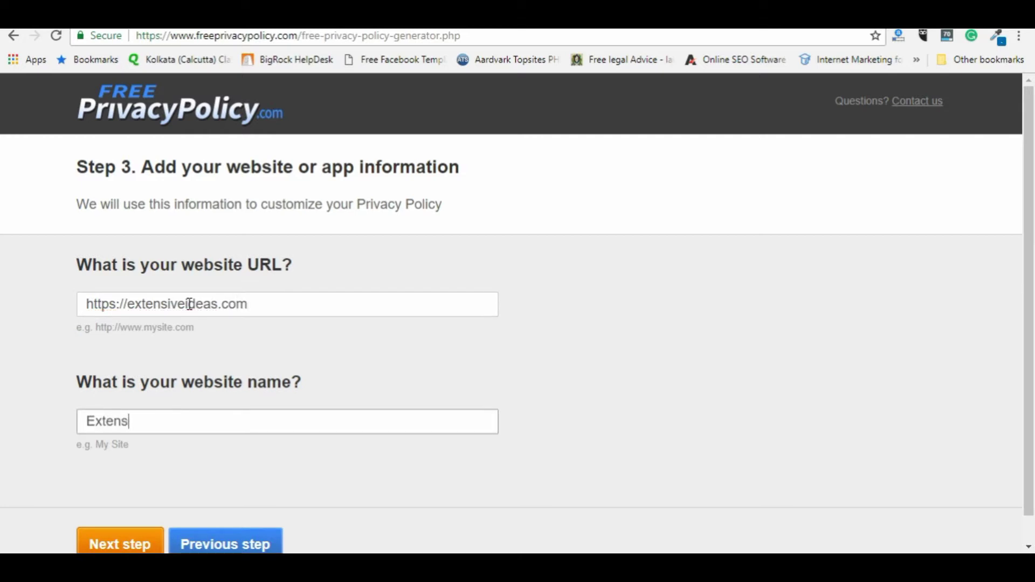
key("Tab")
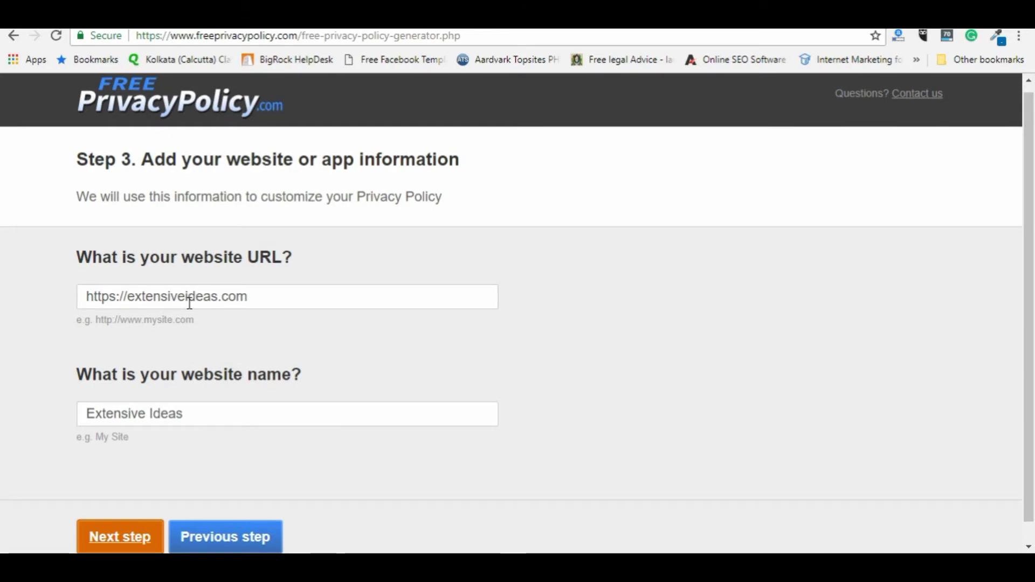
left_click(116, 540)
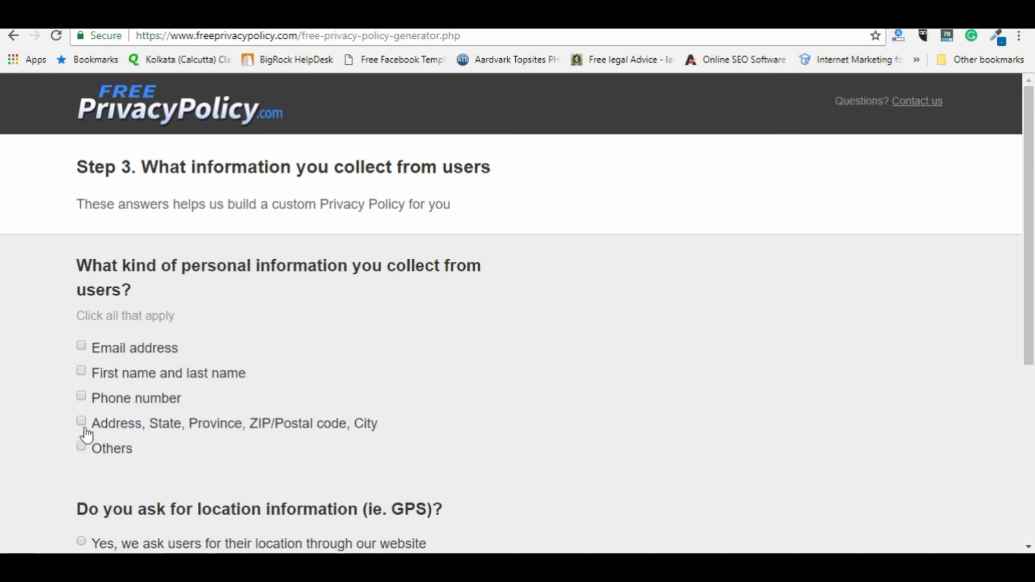
Step: Declare email addresses, names, postal addresses and other personal information as collected
left_click(81, 348)
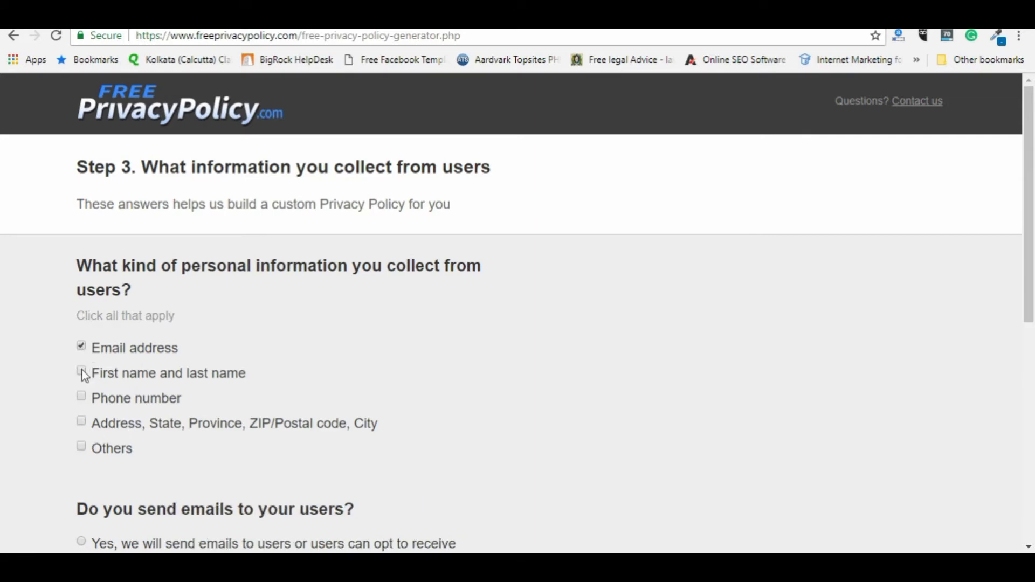
left_click(82, 372)
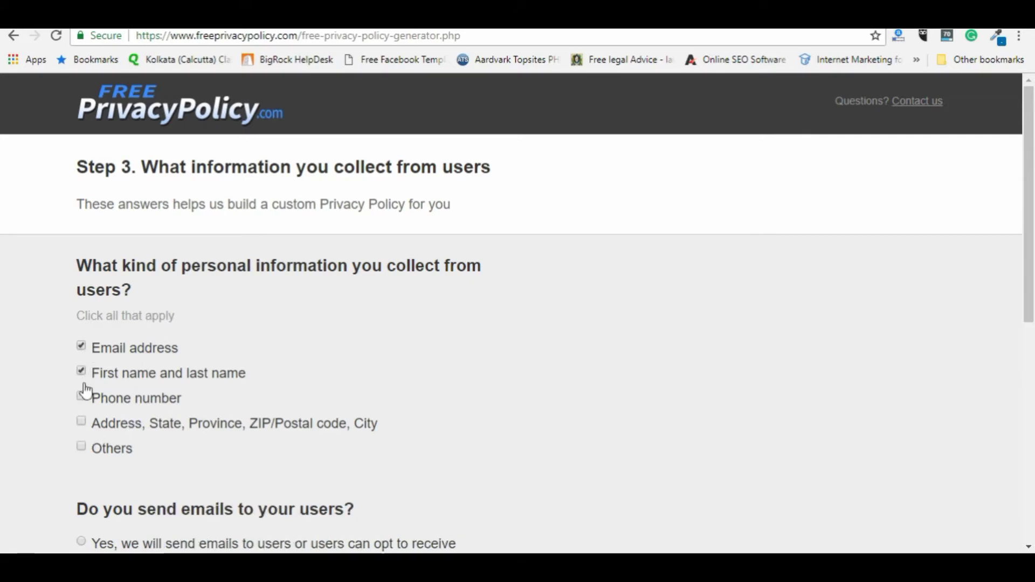
left_click(81, 421)
left_click(89, 455)
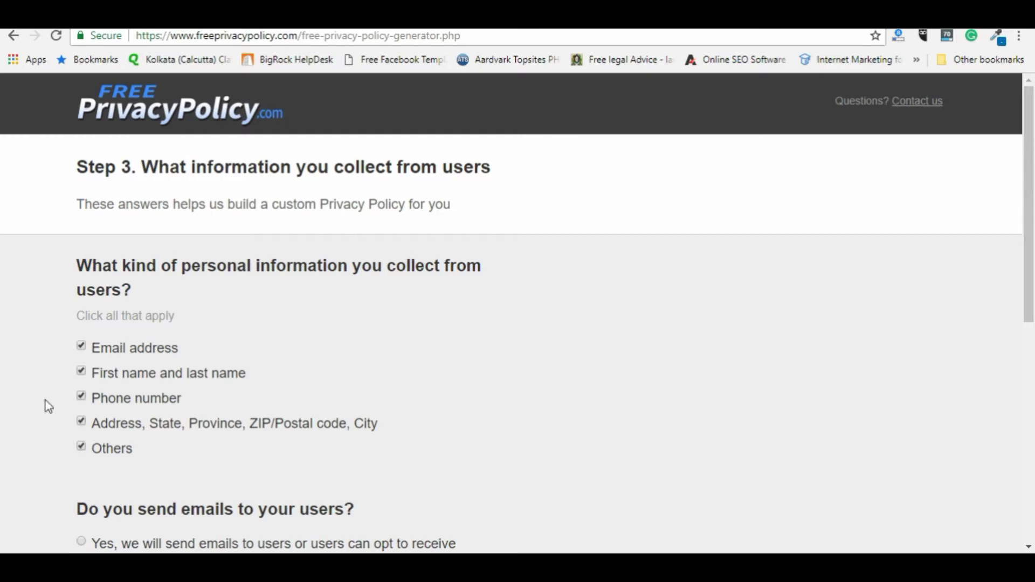
scroll(123, 531, "down", 4)
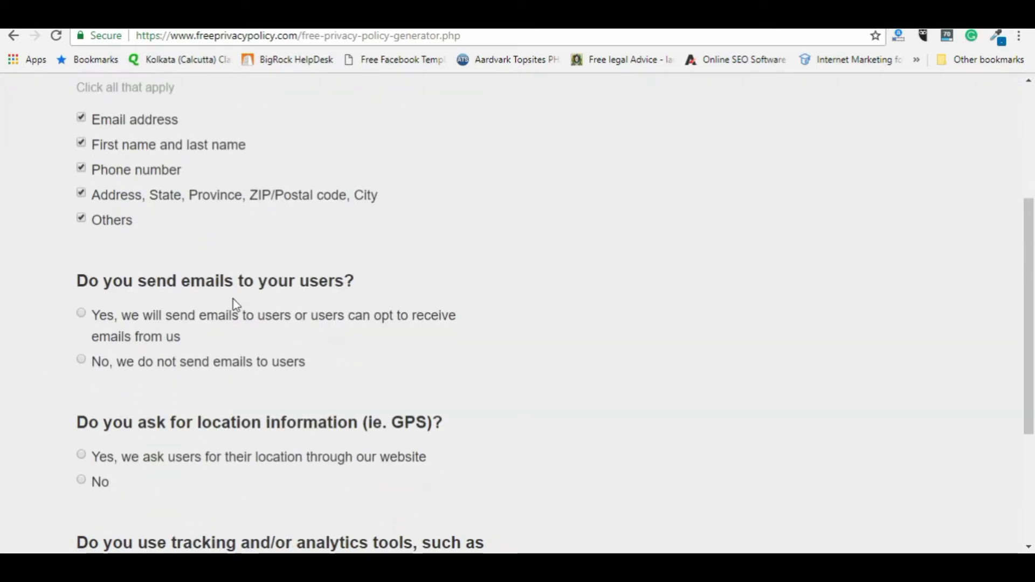
Step: State that emails are sent to users, with both unsubscribe options ticked
left_click(82, 313)
scroll(166, 464, "down", 3)
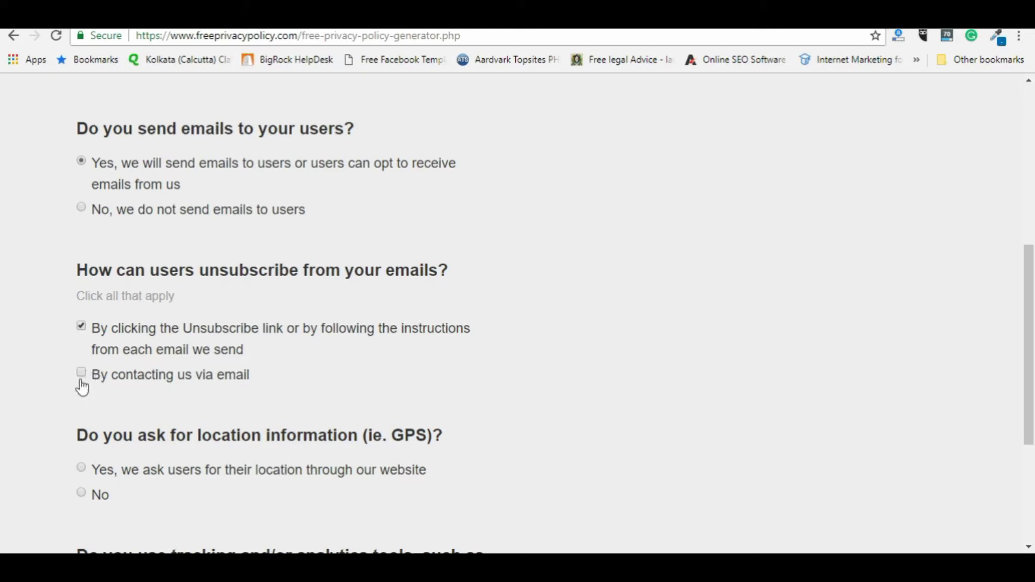
scroll(144, 478, "down", 4)
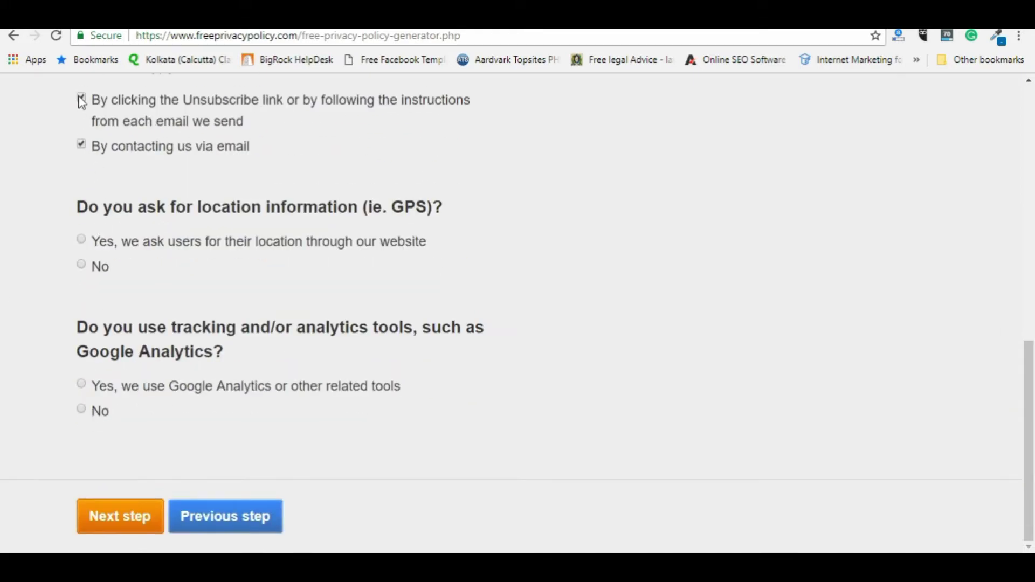
left_click(80, 100)
scroll(178, 302, "up", 1)
left_click(80, 175)
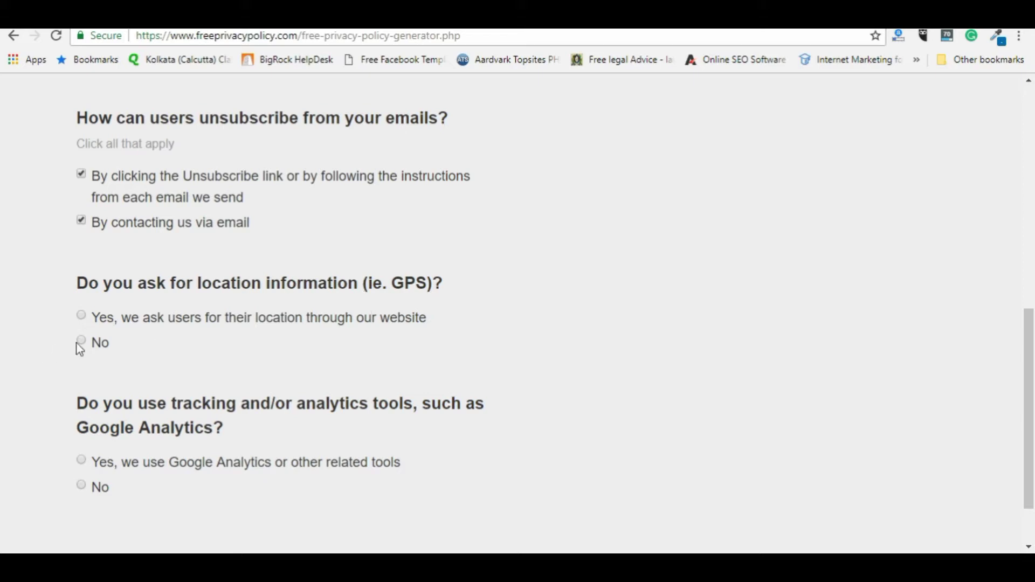
Step: Answer No for location data and Yes for Google Analytics, then continue
left_click(80, 344)
scroll(120, 471, "down", 1)
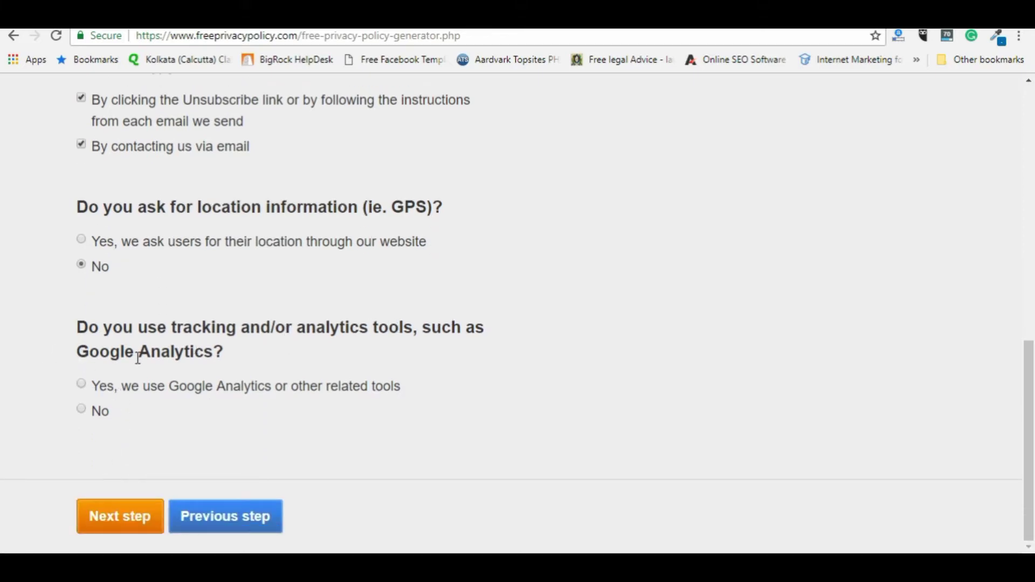
left_click(82, 388)
scroll(141, 493, "down", 3)
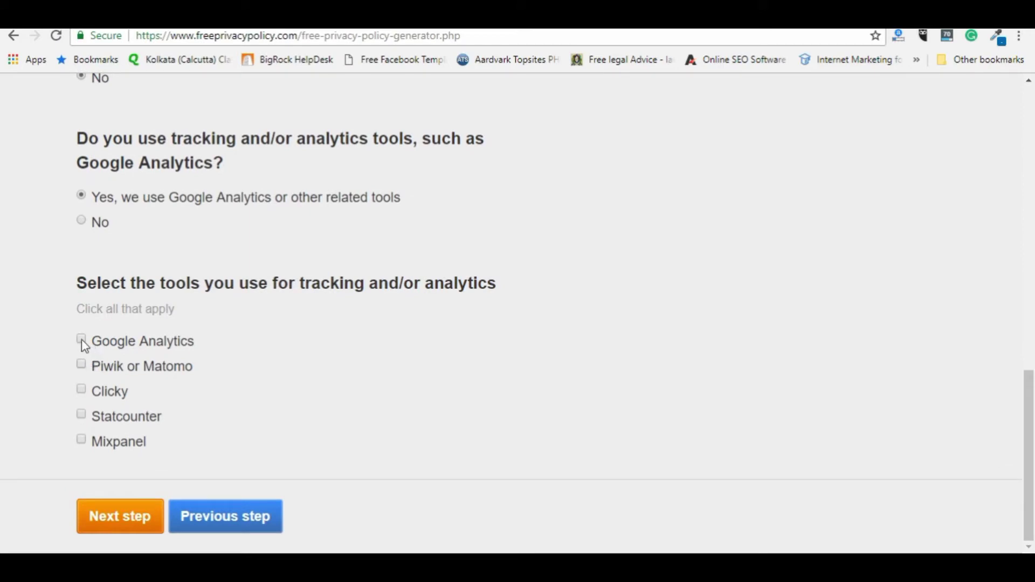
left_click(131, 517)
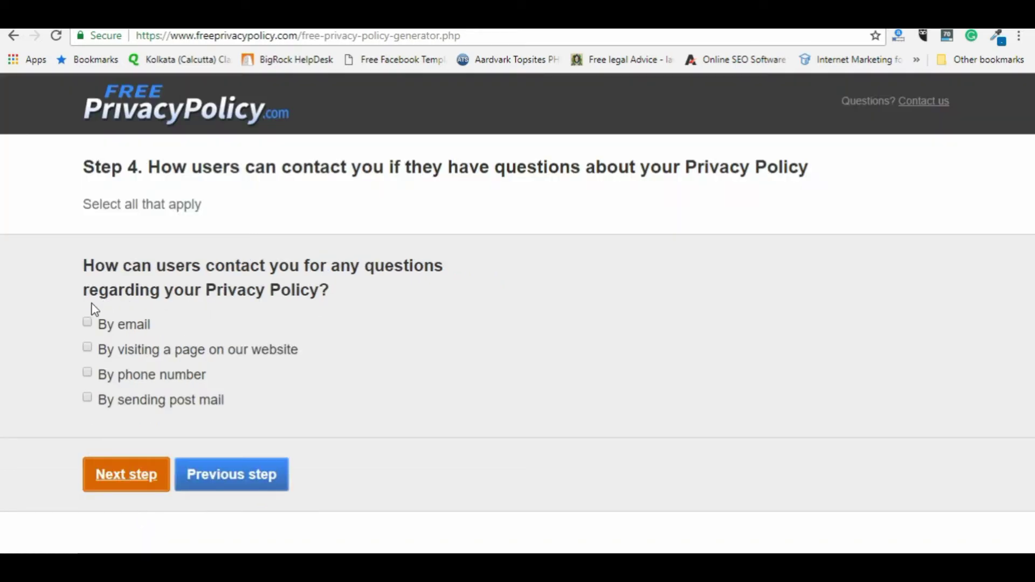
Step: Choose By email as the contact method with the support e-mail address, then continue
left_click(88, 324)
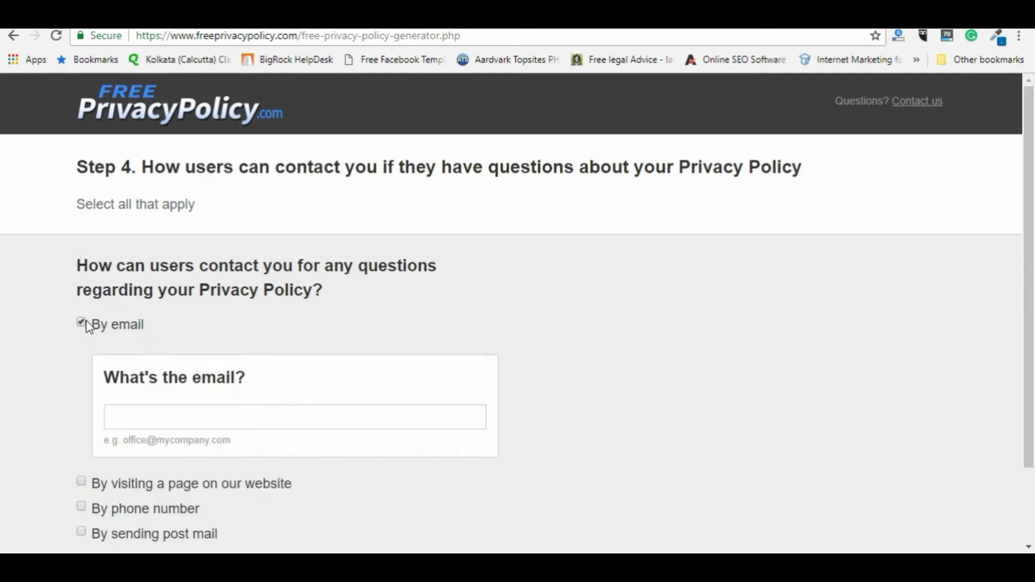
left_click(170, 419)
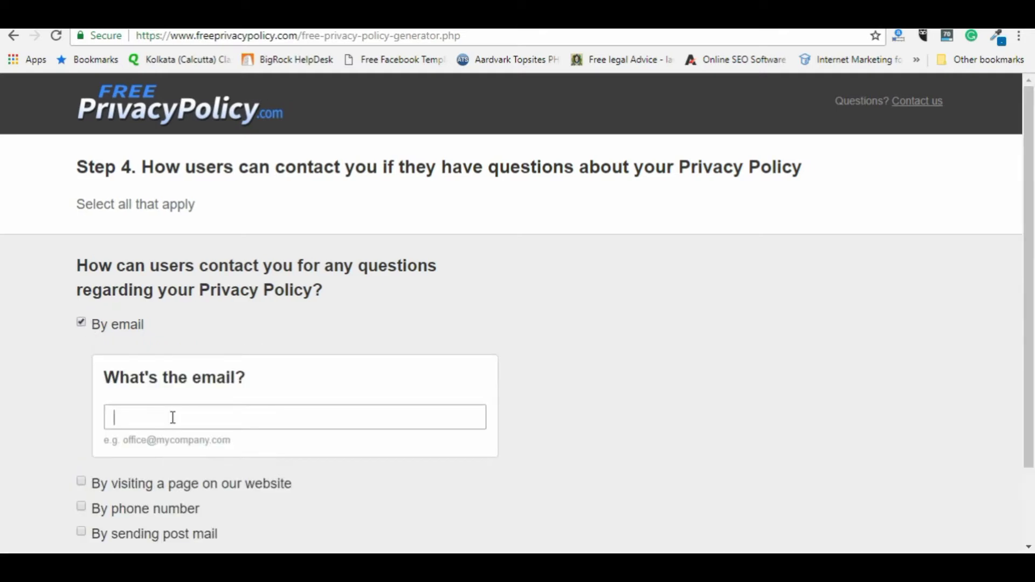
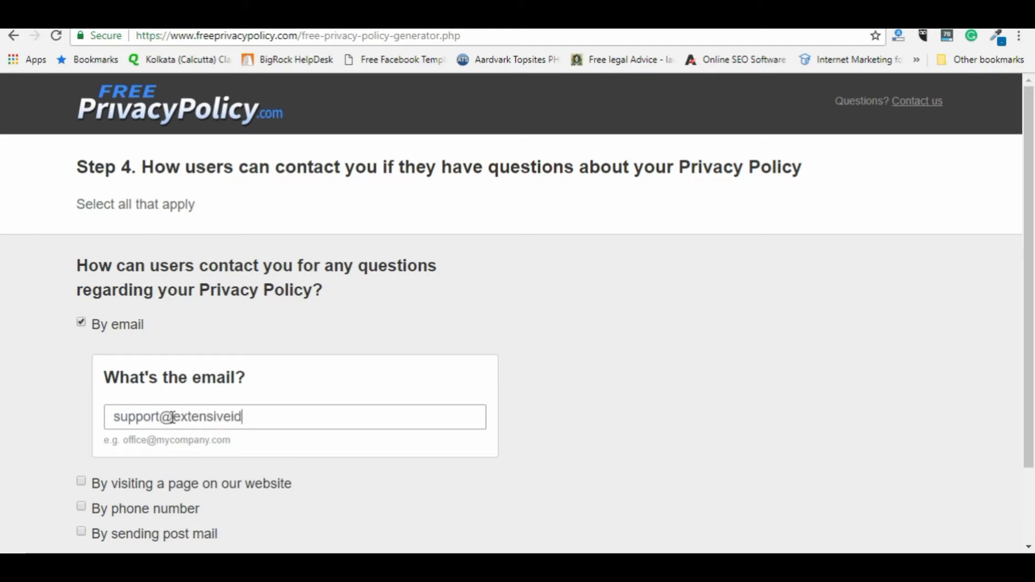
scroll(169, 434, "down", 2)
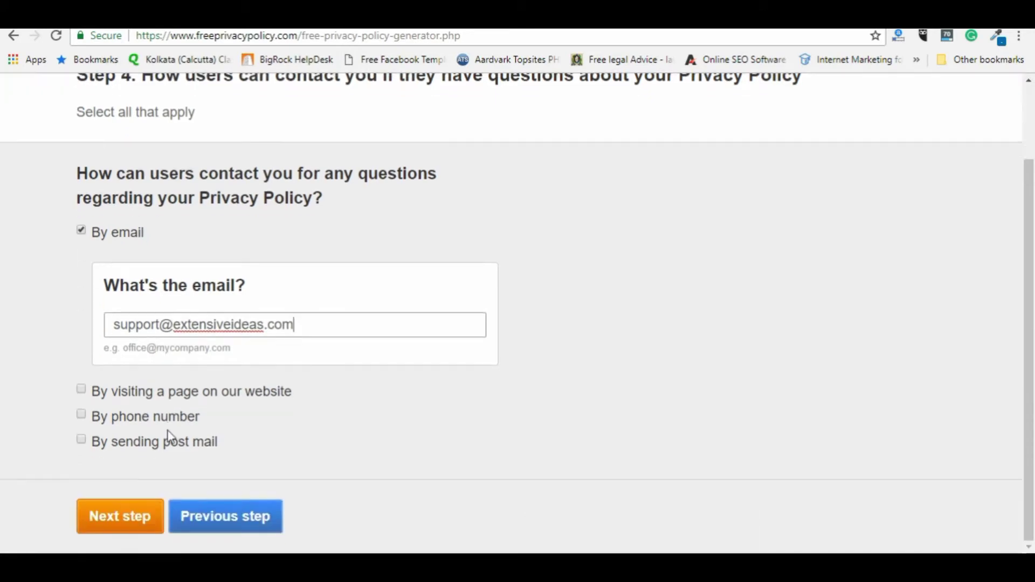
left_click(120, 519)
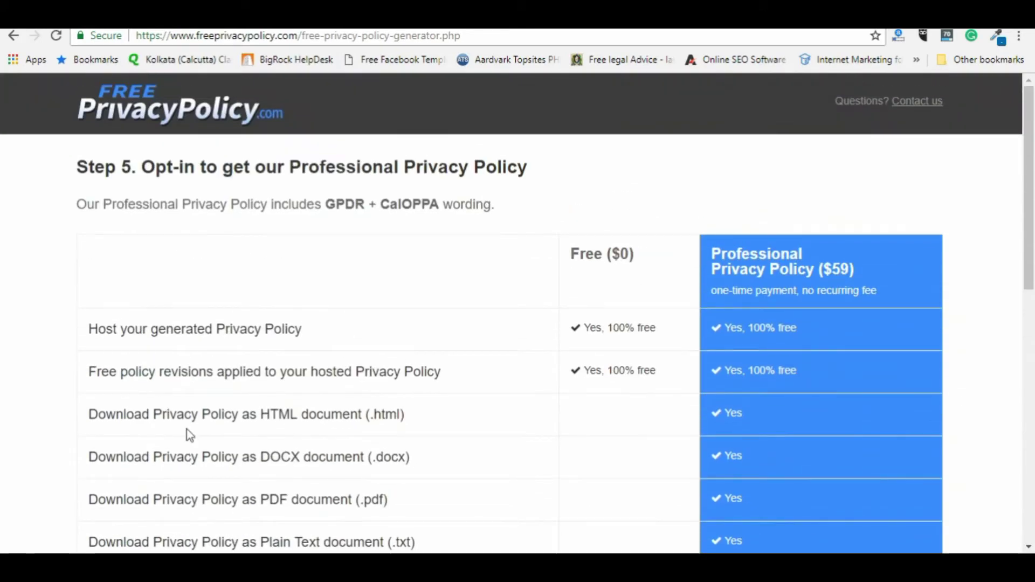
Step: Choose 'No, I will create a Free Privacy Policy' and advance to the final step
scroll(249, 473, "down", 1)
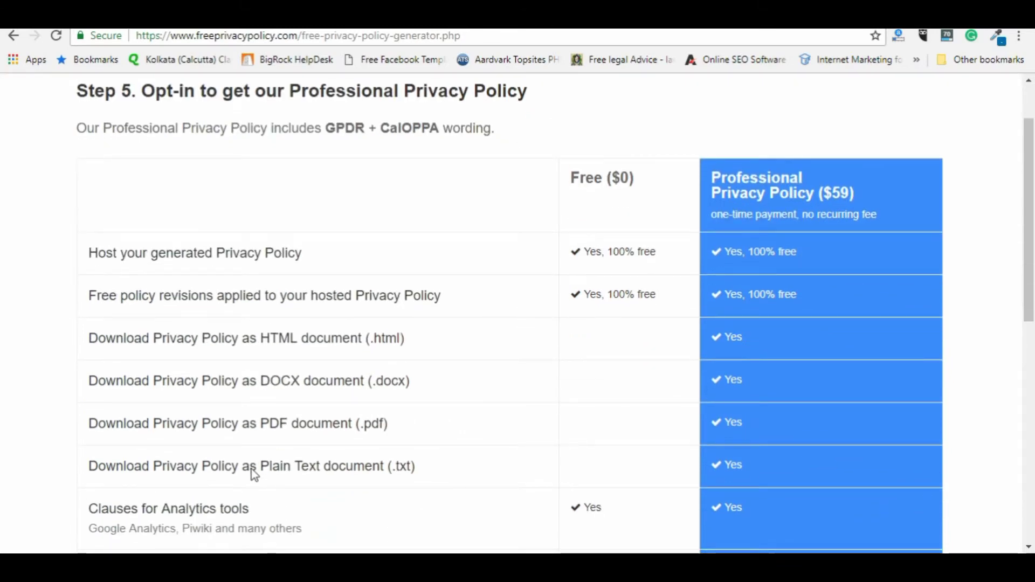
scroll(251, 470, "down", 3)
scroll(251, 470, "down", 4)
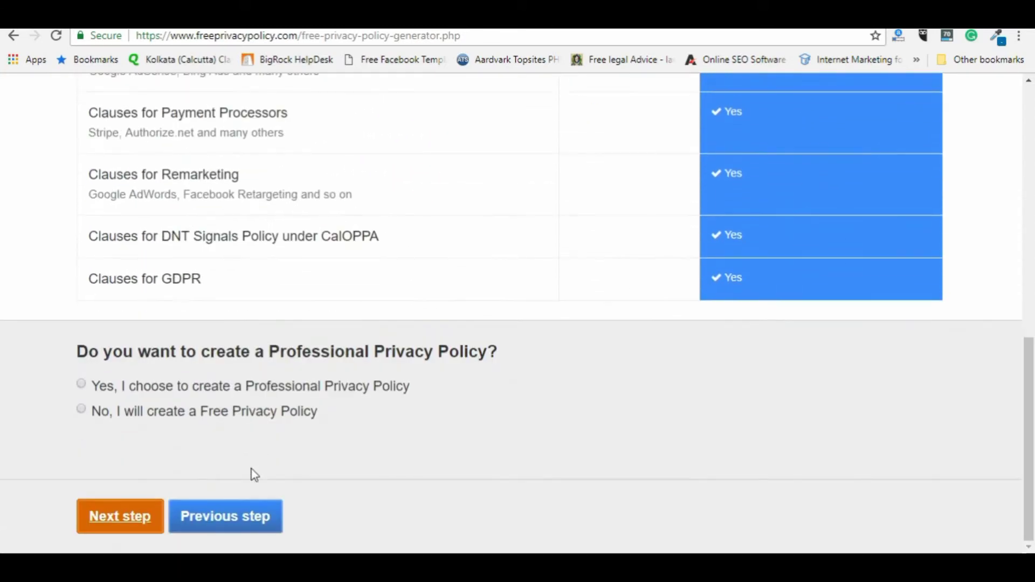
left_click(82, 410)
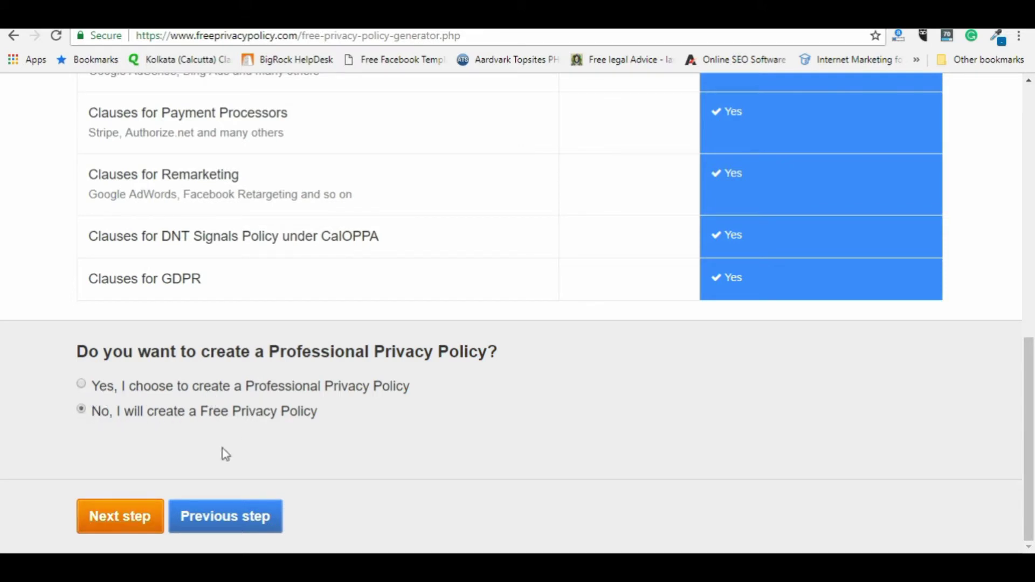
left_click(118, 520)
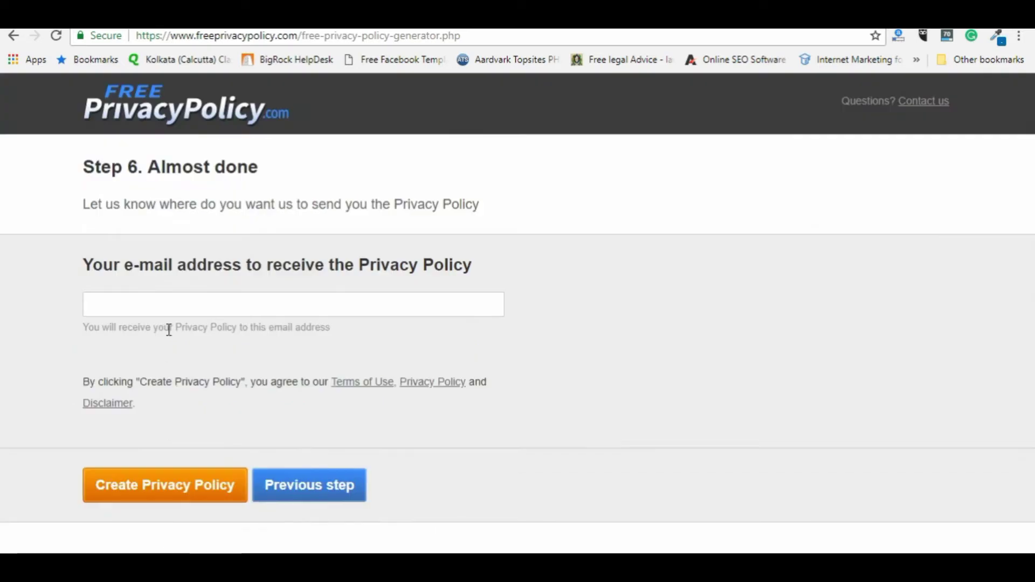
Step: Enter the company's delivery e-mail address and create the privacy policy
left_click(170, 309)
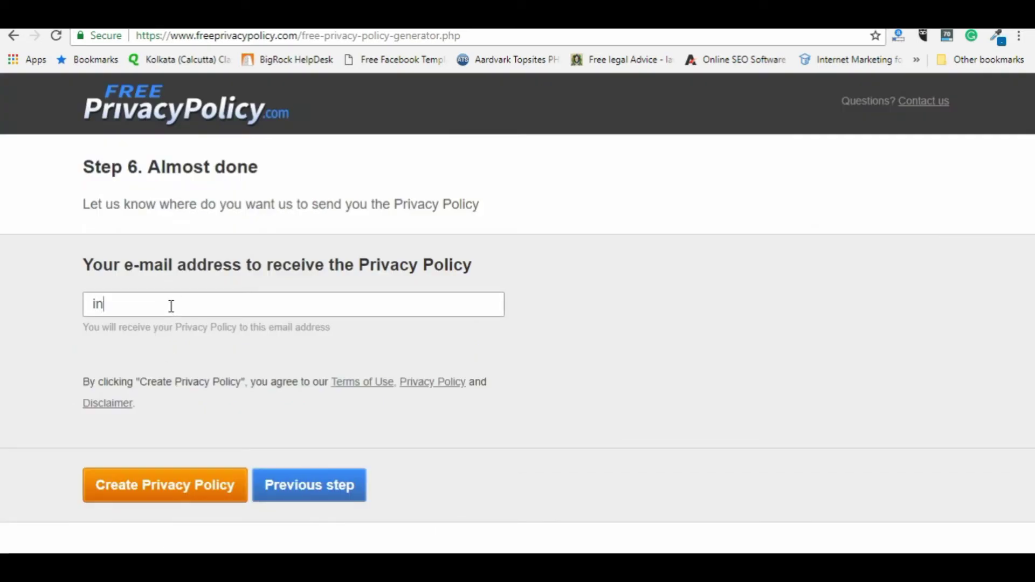
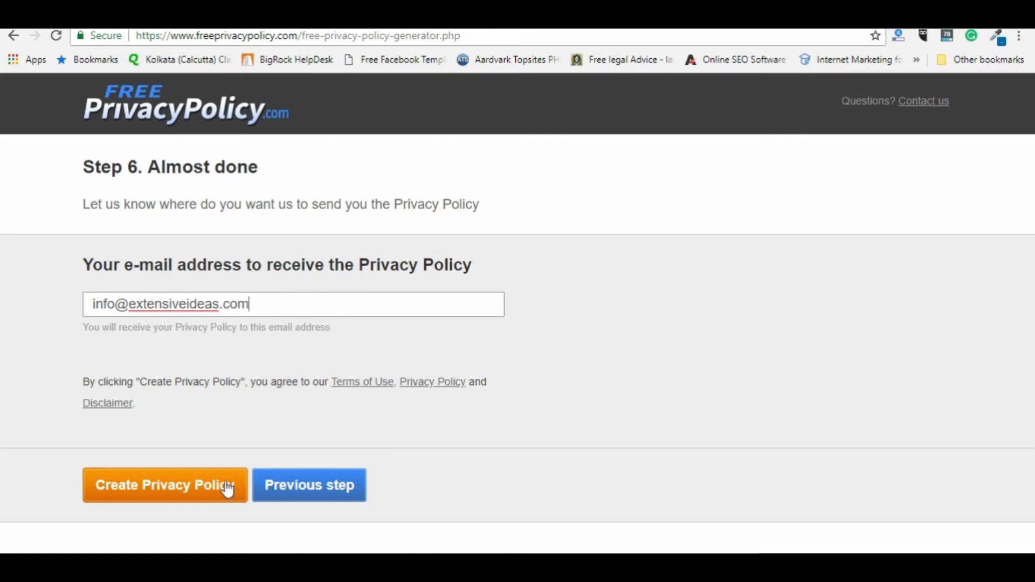
left_click(212, 492)
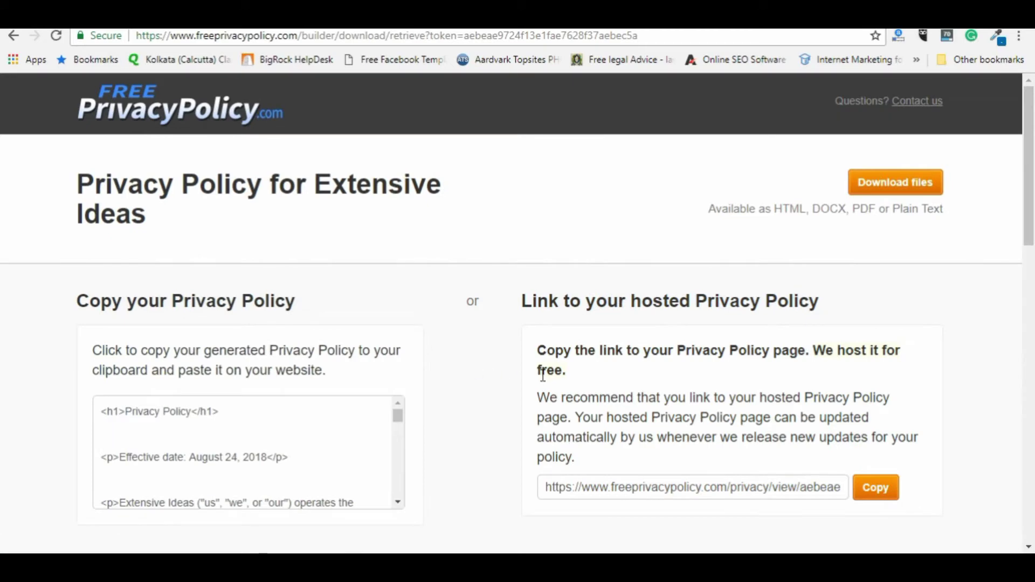
Step: Copy the generated privacy policy code to the clipboard
scroll(544, 377, "down", 3)
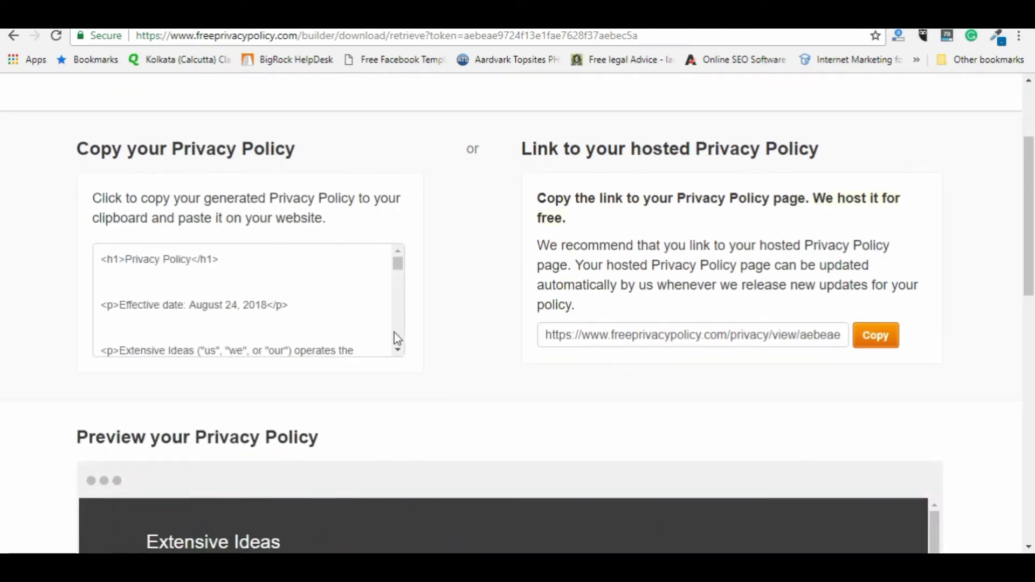
left_click_drag(399, 275, 403, 375)
left_click(332, 323)
scroll(331, 323, "down", 4)
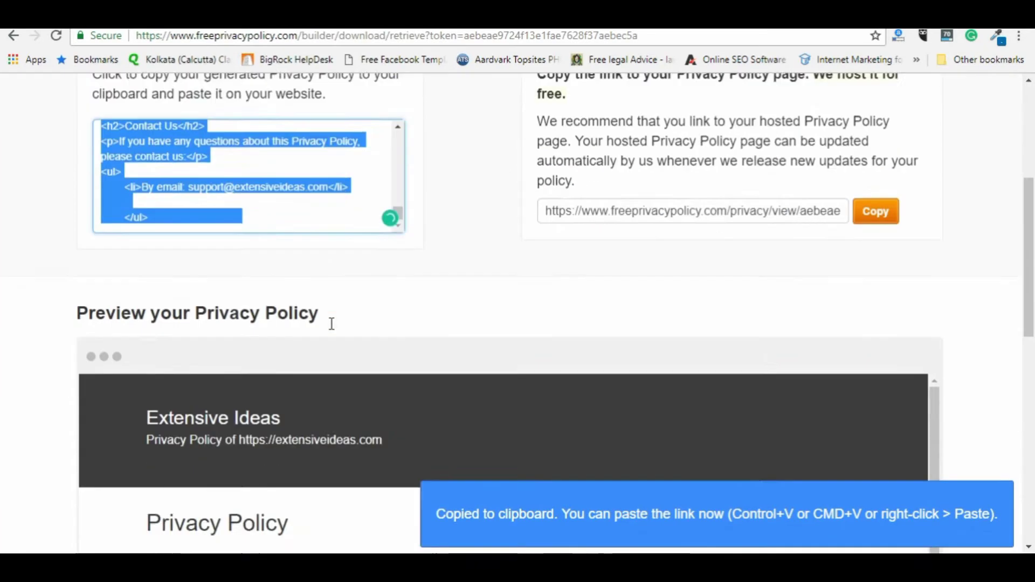
scroll(332, 323, "down", 5)
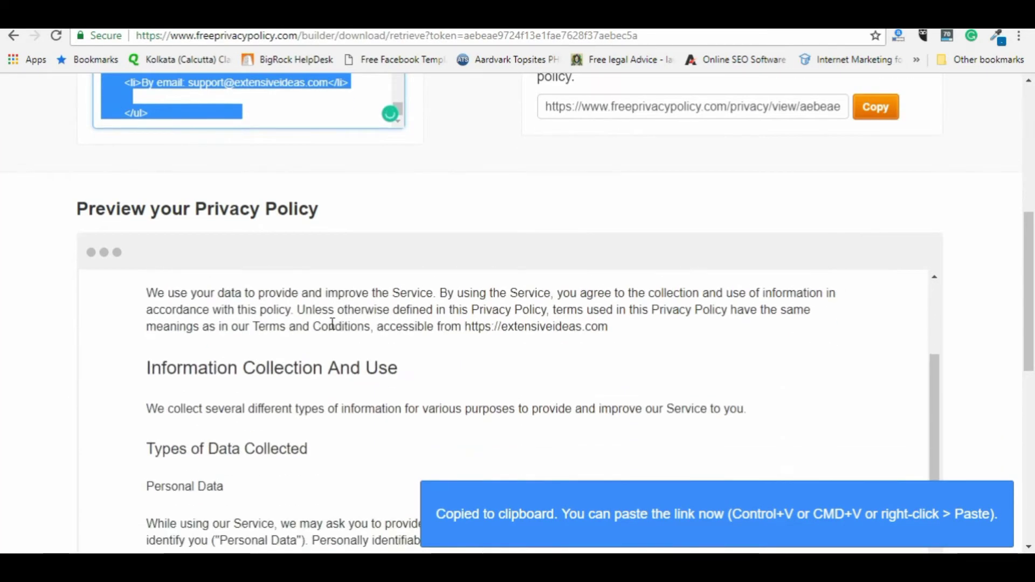
Step: Check the Extensive Ideas heading in the policy preview, then return to the extensiveideas.com tab
left_click(15, 329)
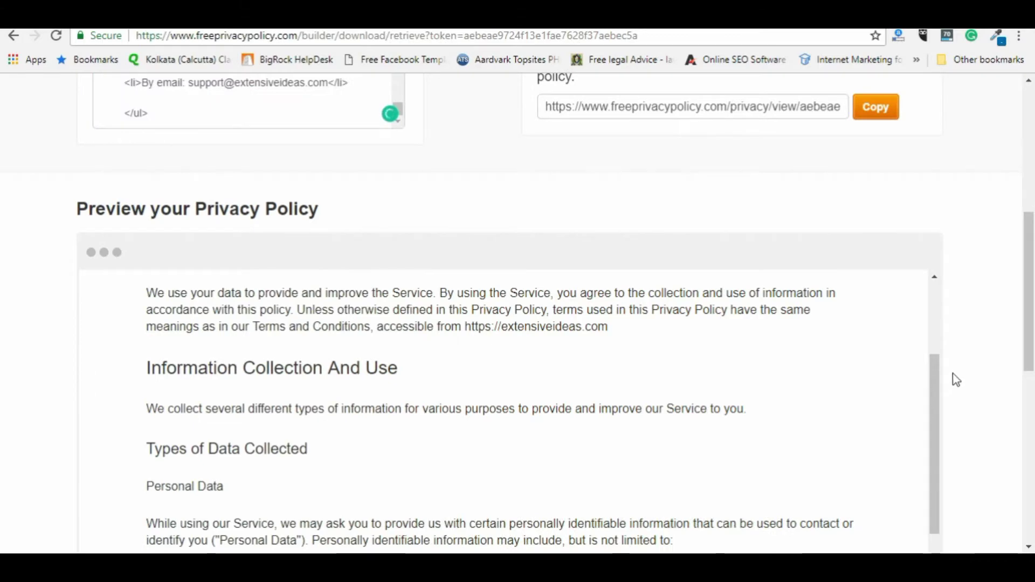
left_click_drag(936, 388, 946, 288)
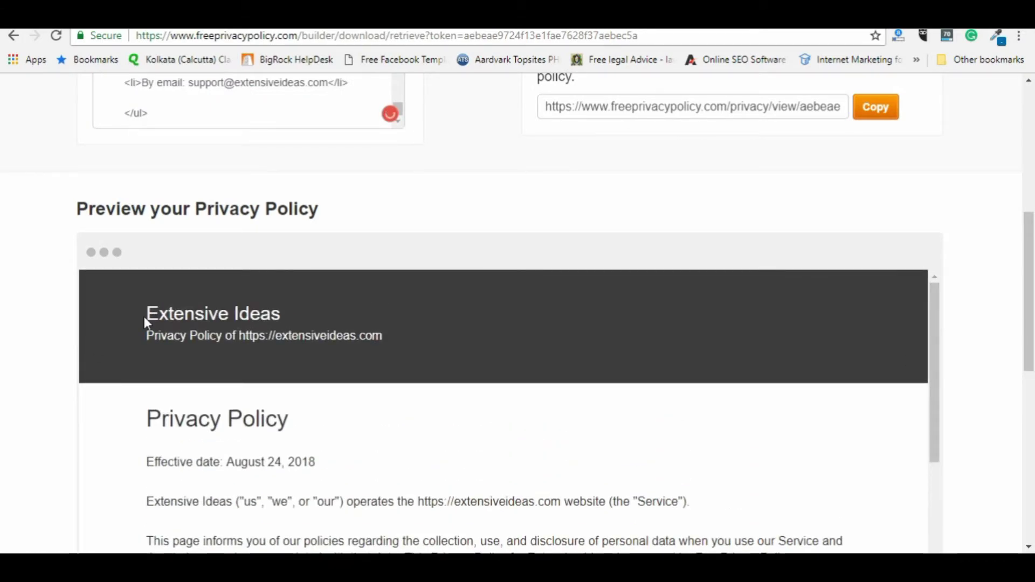
left_click_drag(150, 313, 399, 341)
key("ctrl+Tab")
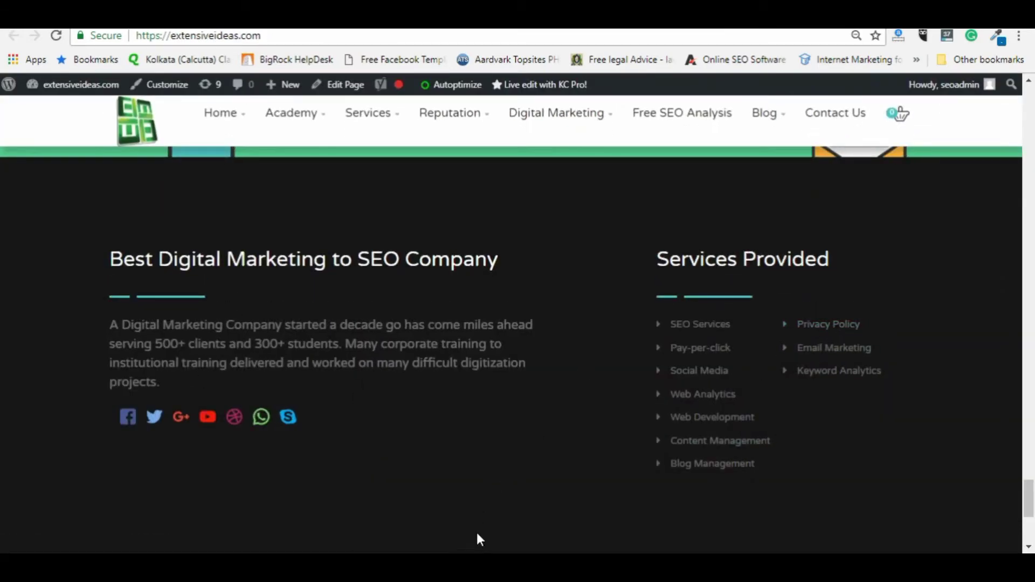
Step: Back in Analytics Admin, open Google Ads Linking and view the 'digital marketing' link group
key("ctrl+Tab")
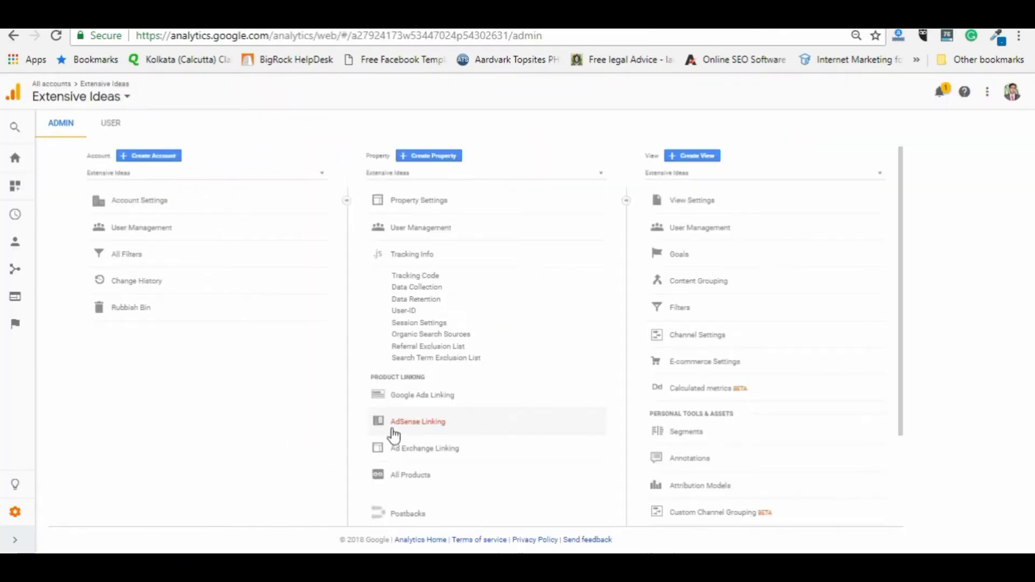
left_click(375, 397)
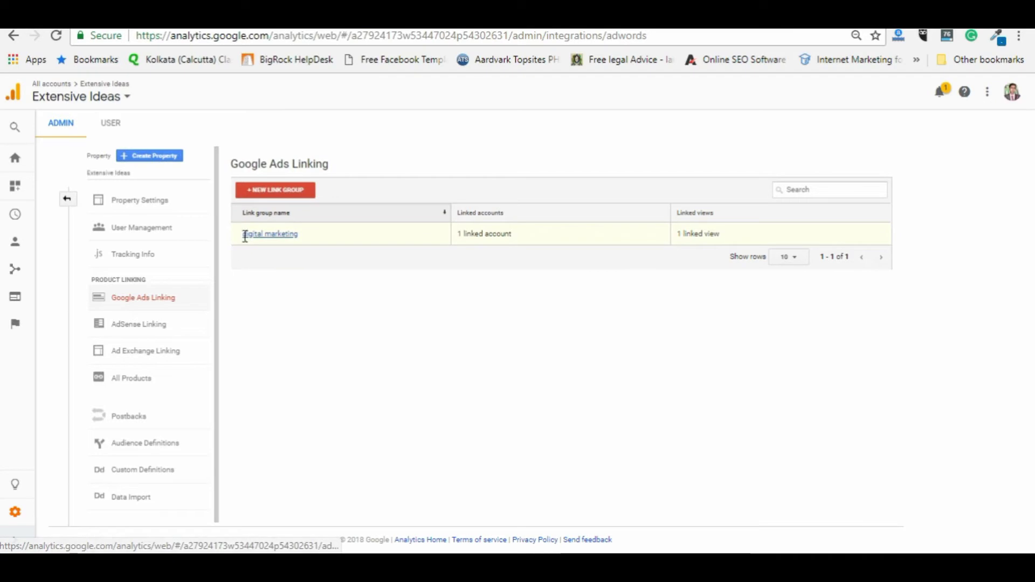
left_click_drag(244, 234, 295, 235)
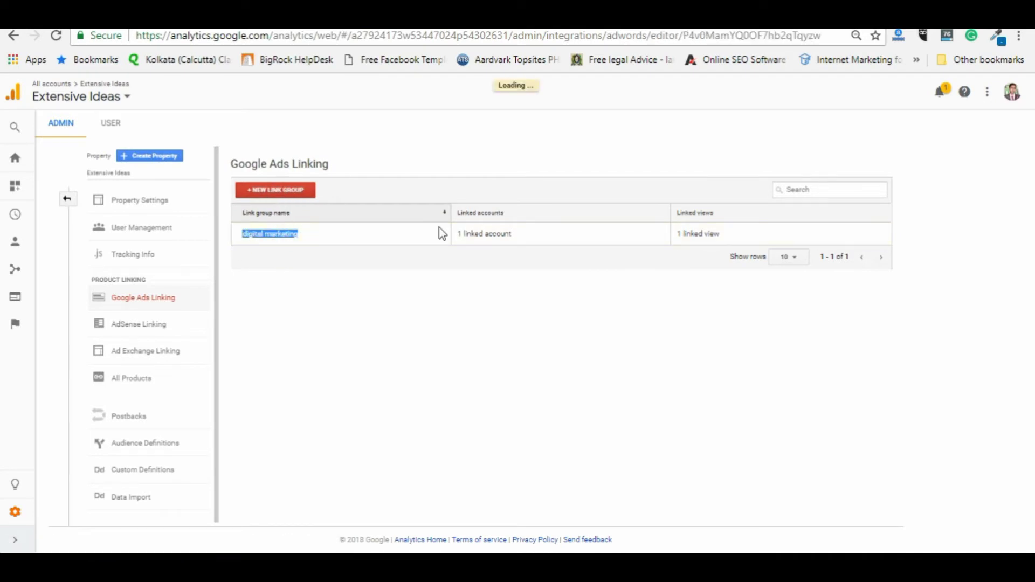
left_click(145, 443)
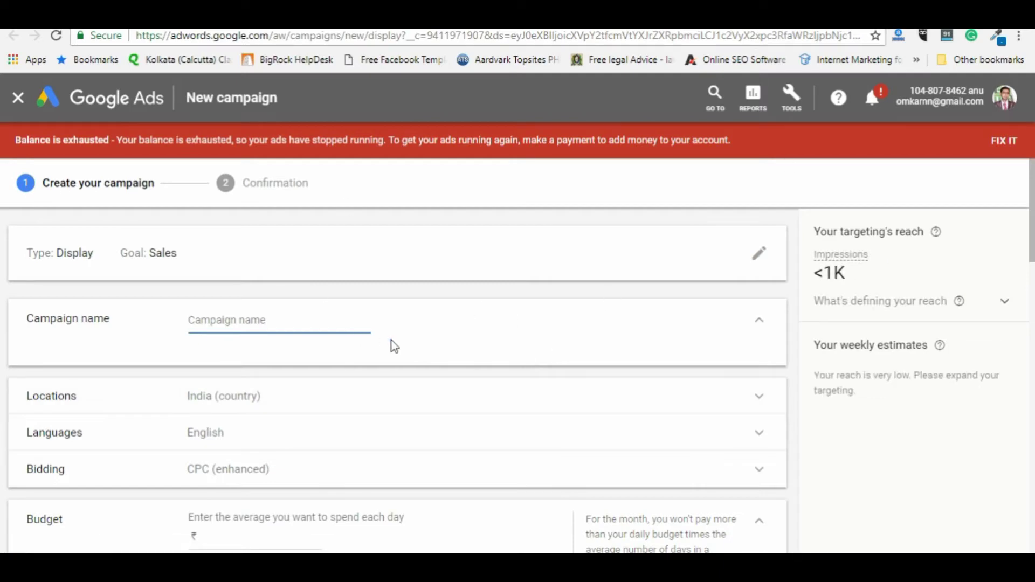
Step: Expand the campaign's additional settings and name the campaign 'Digital Marketin'
scroll(390, 348, "down", 4)
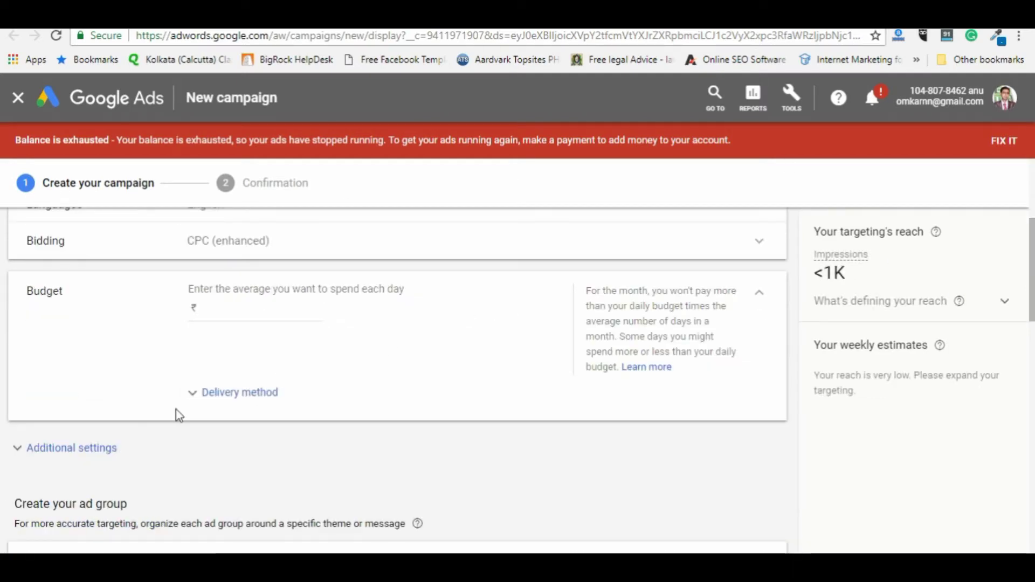
left_click(22, 450)
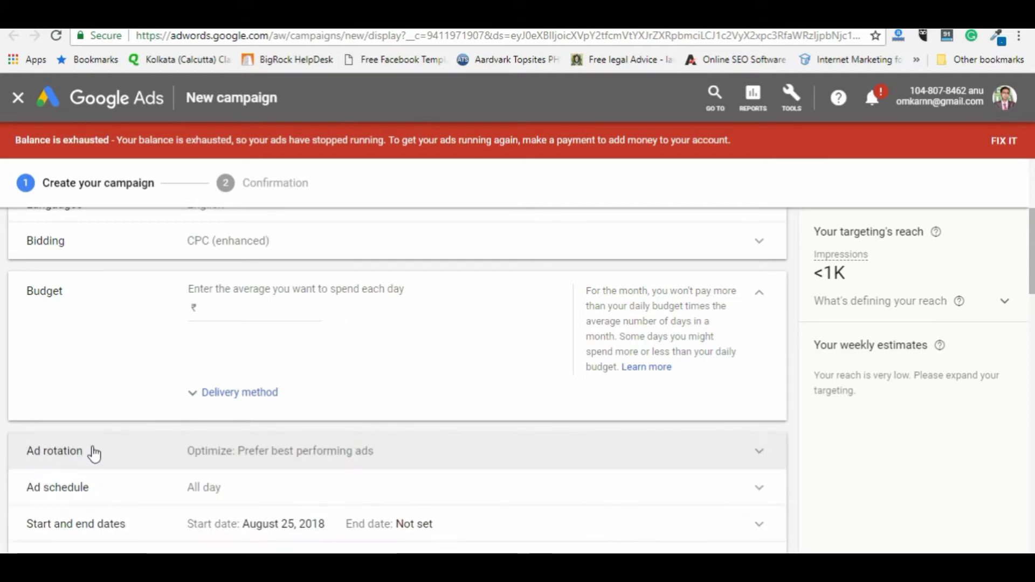
scroll(93, 451, "down", 5)
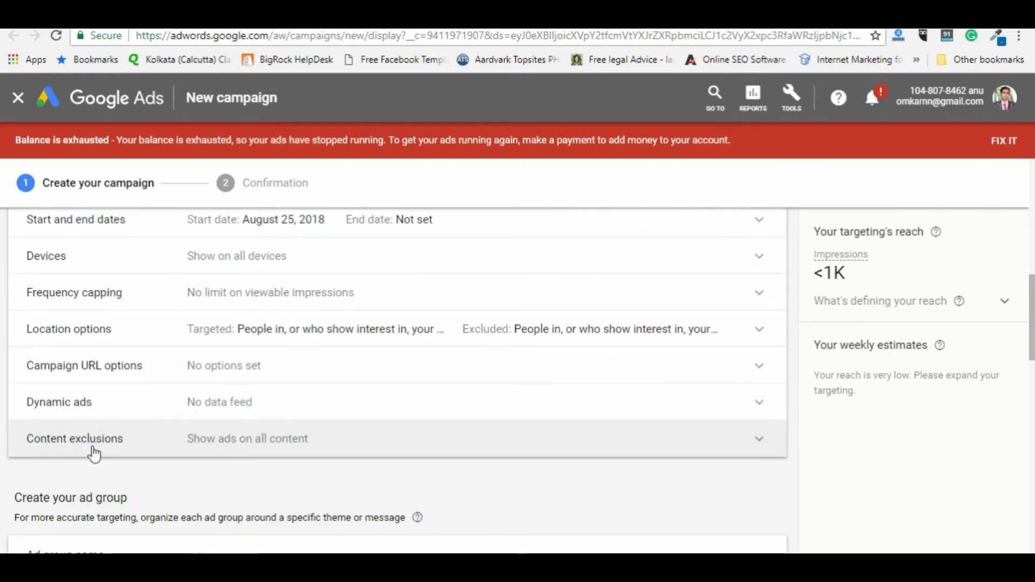
scroll(94, 454, "up", 8)
scroll(97, 452, "up", 2)
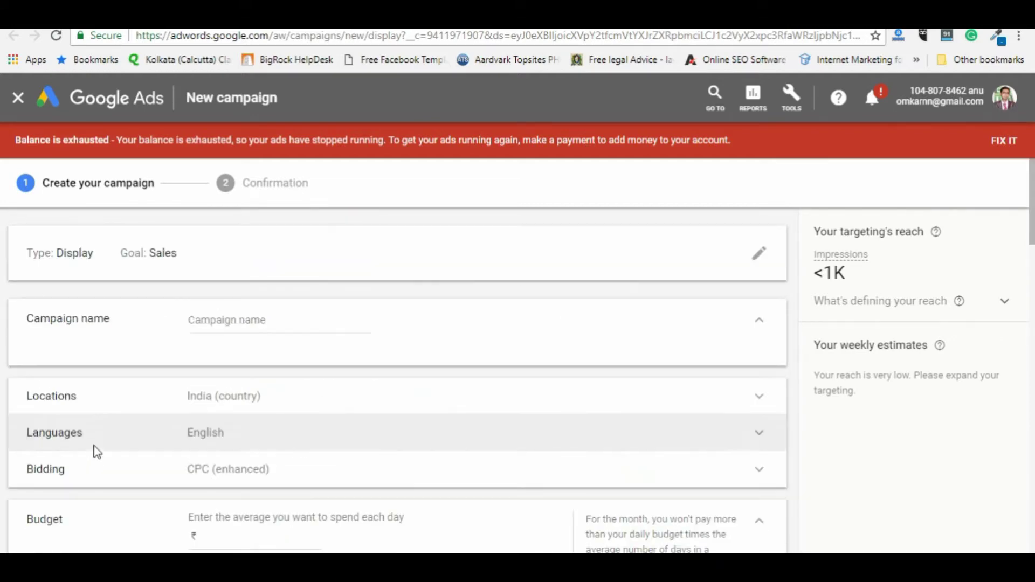
left_click(302, 323)
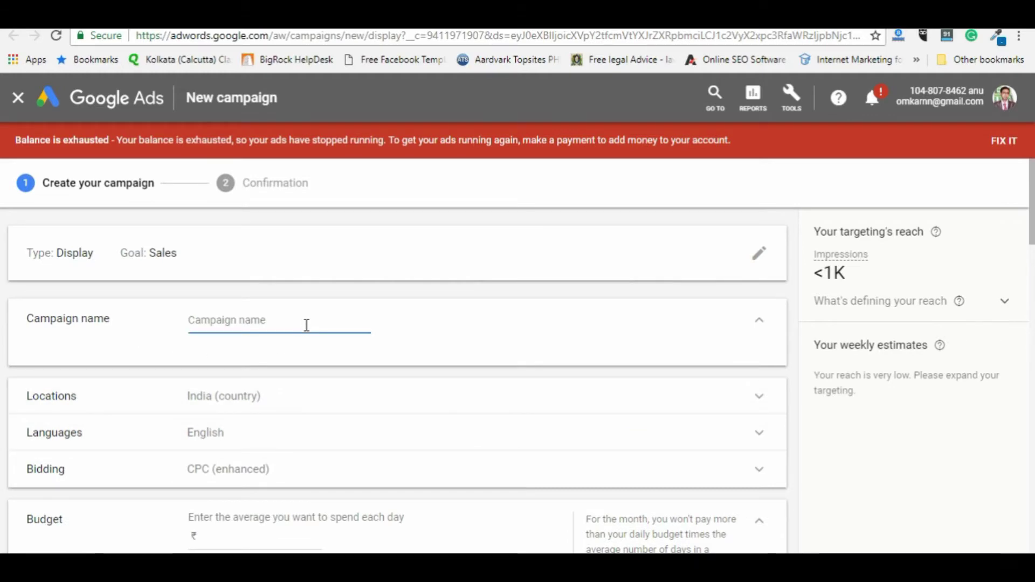
type("Digital M")
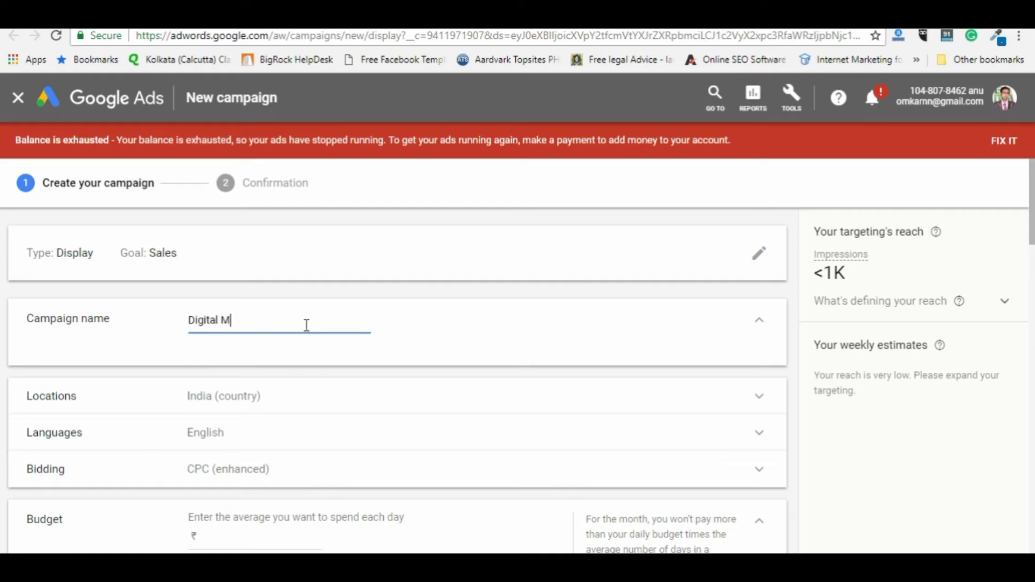
type("arketin")
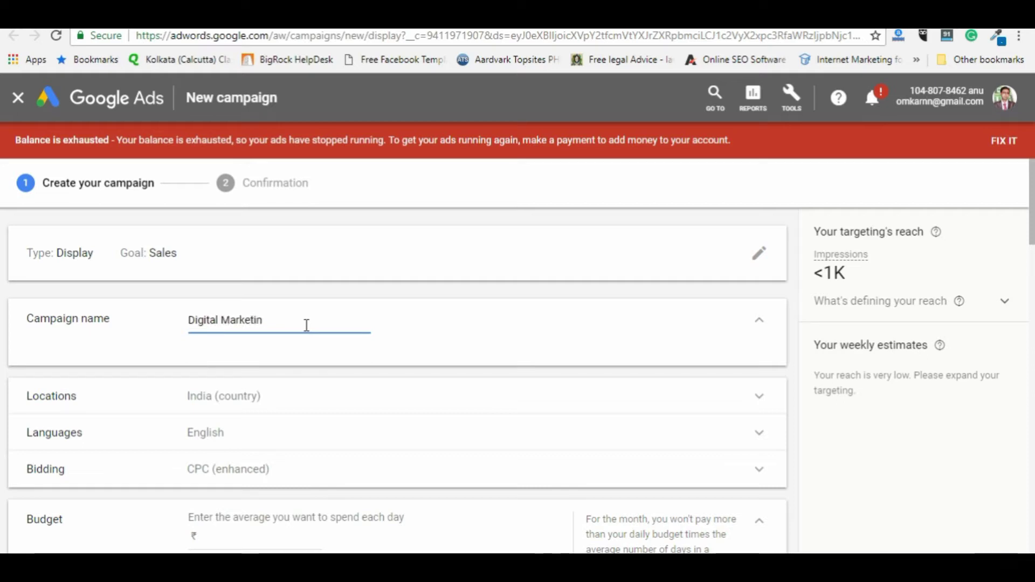
Step: Set the campaign's daily budget to 500 and check the delivery method choices
scroll(140, 399, "down", 5)
scroll(231, 348, "up", 1)
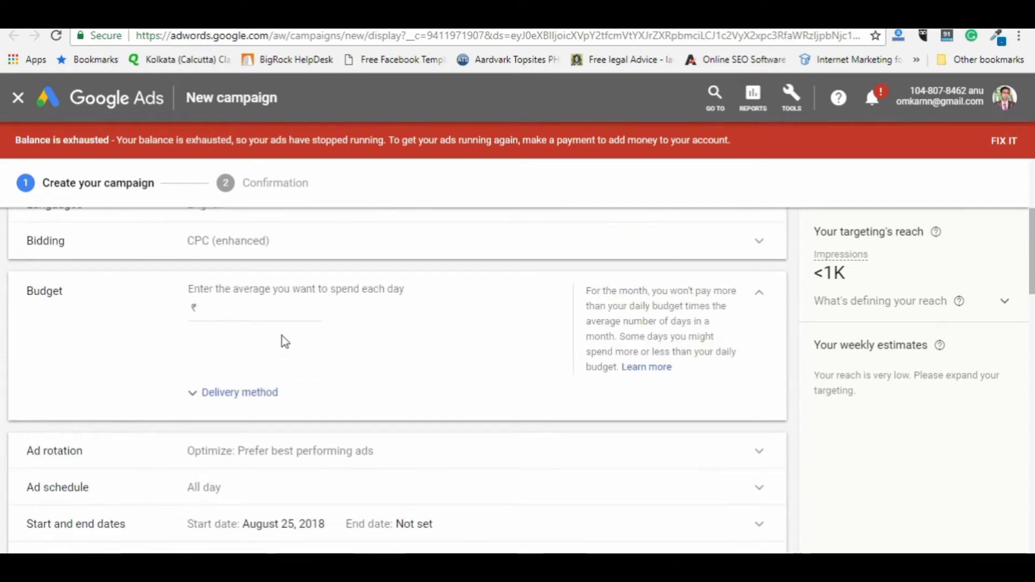
left_click(285, 306)
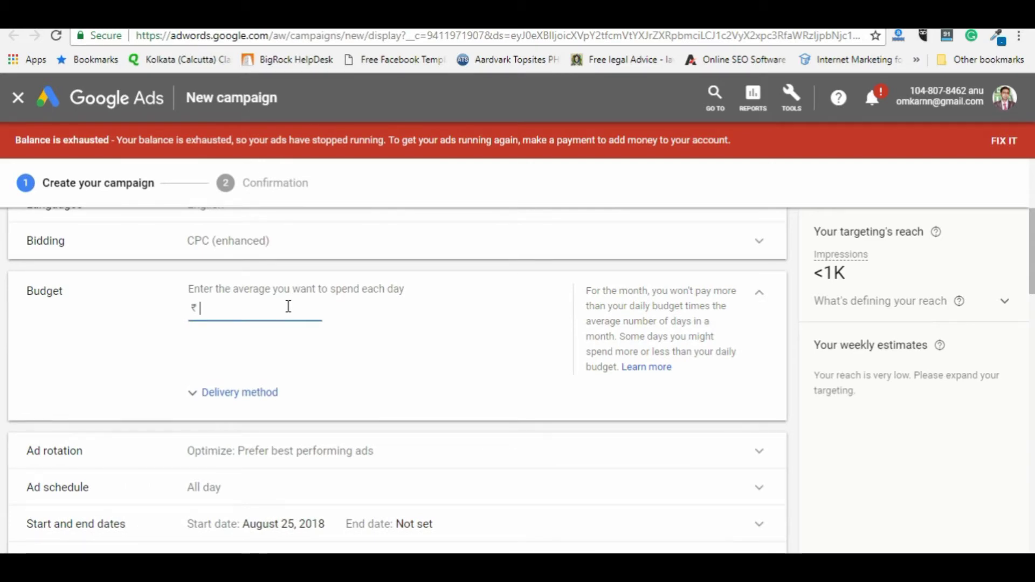
type("500")
scroll(365, 404, "down", 1)
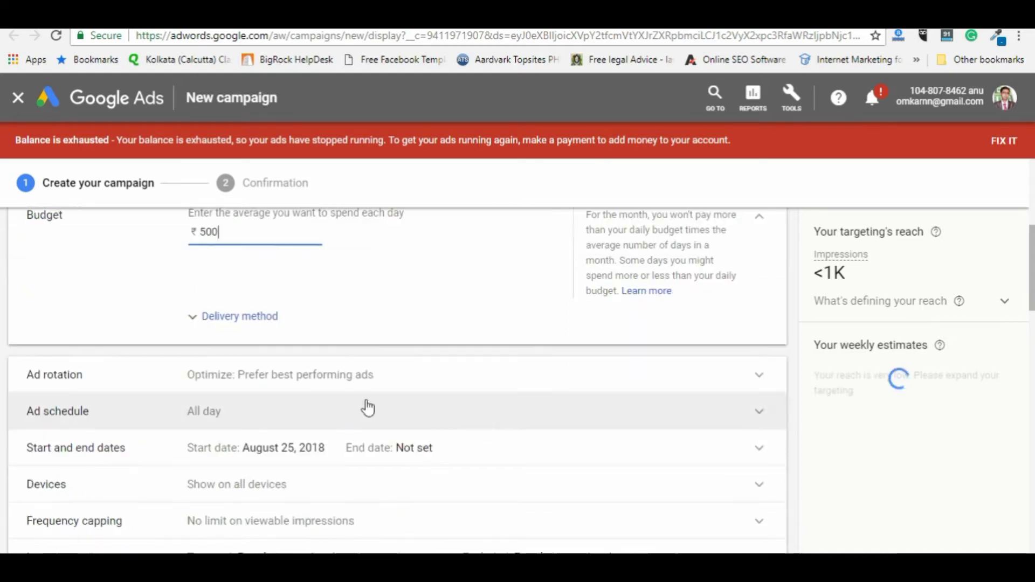
left_click(198, 323)
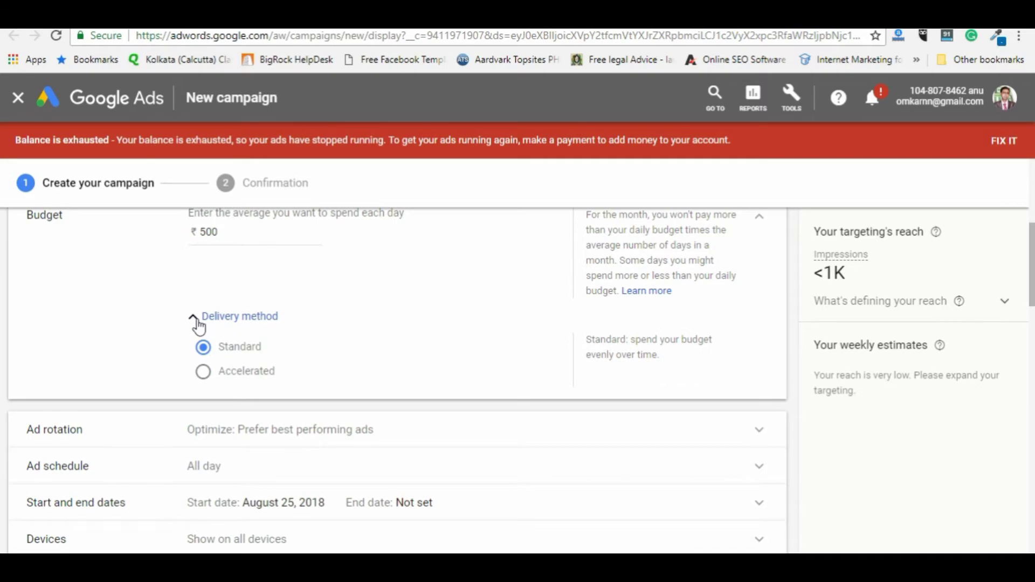
left_click(199, 326)
Step: Replace the ad group name SEO with 'Digital Marketing Traini' and open audience targeting
scroll(199, 326, "down", 2)
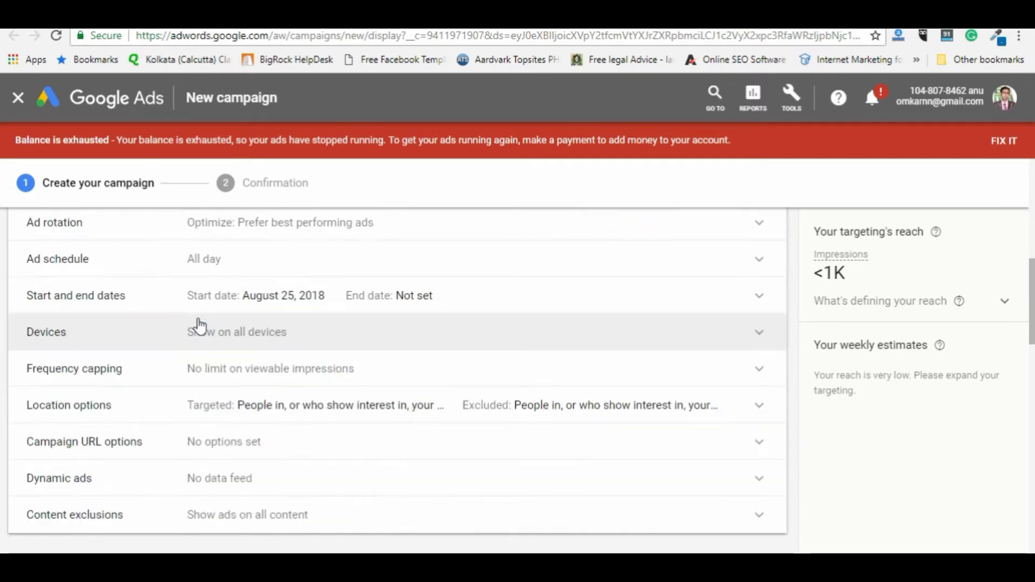
scroll(199, 326, "down", 1)
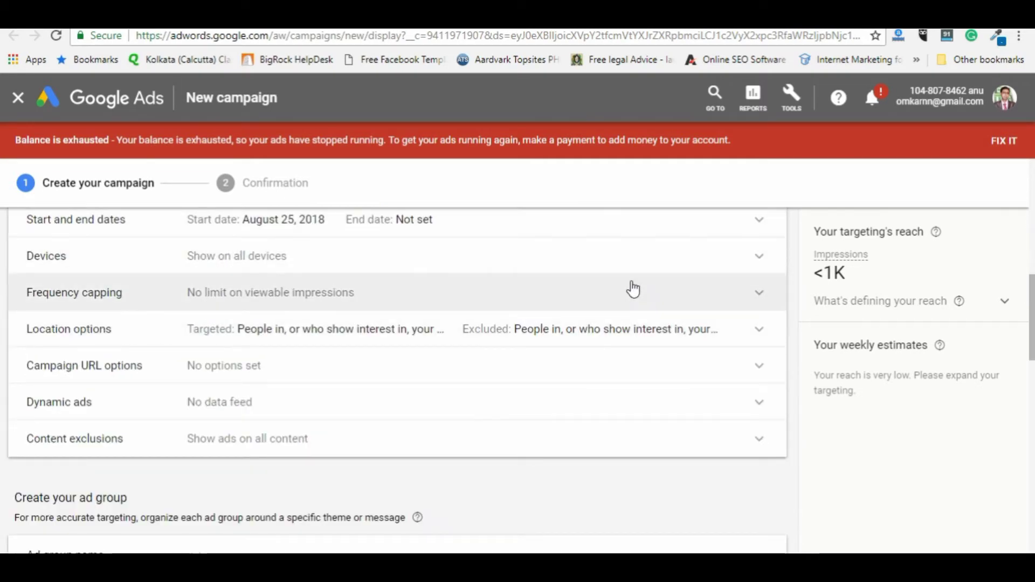
scroll(281, 401, "down", 4)
left_click(202, 333)
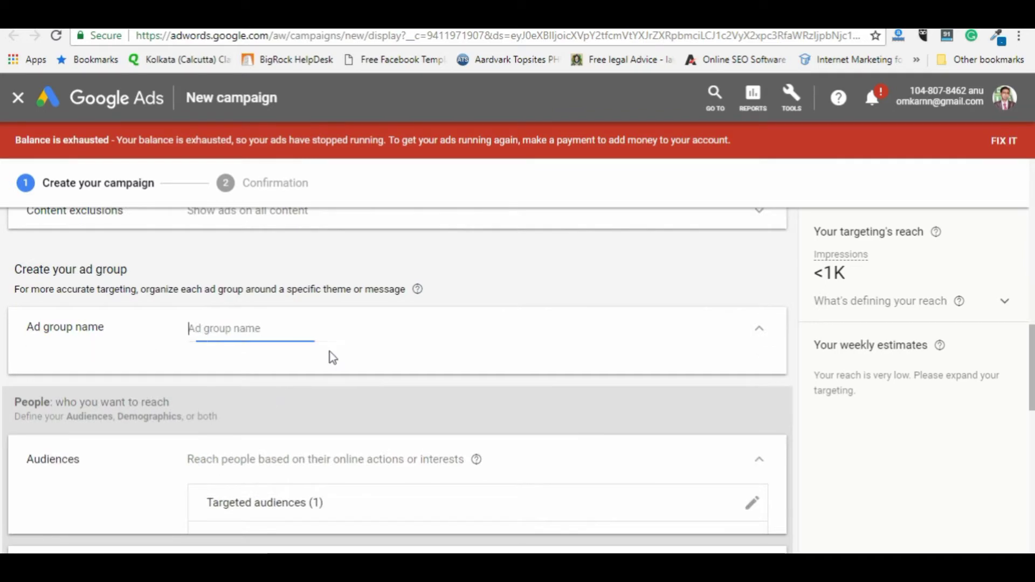
type("SEO")
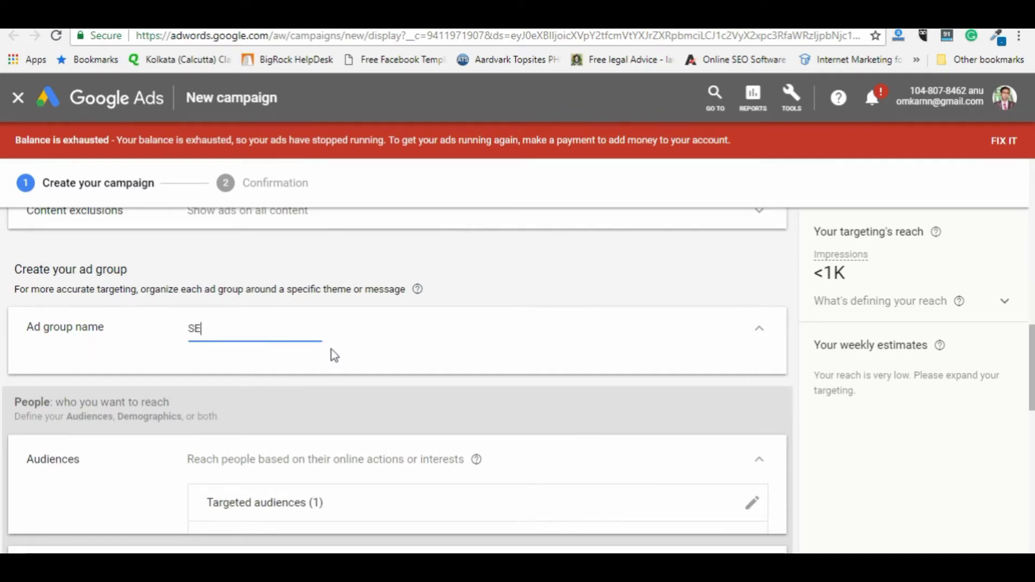
double_click(246, 327)
type("Digital ")
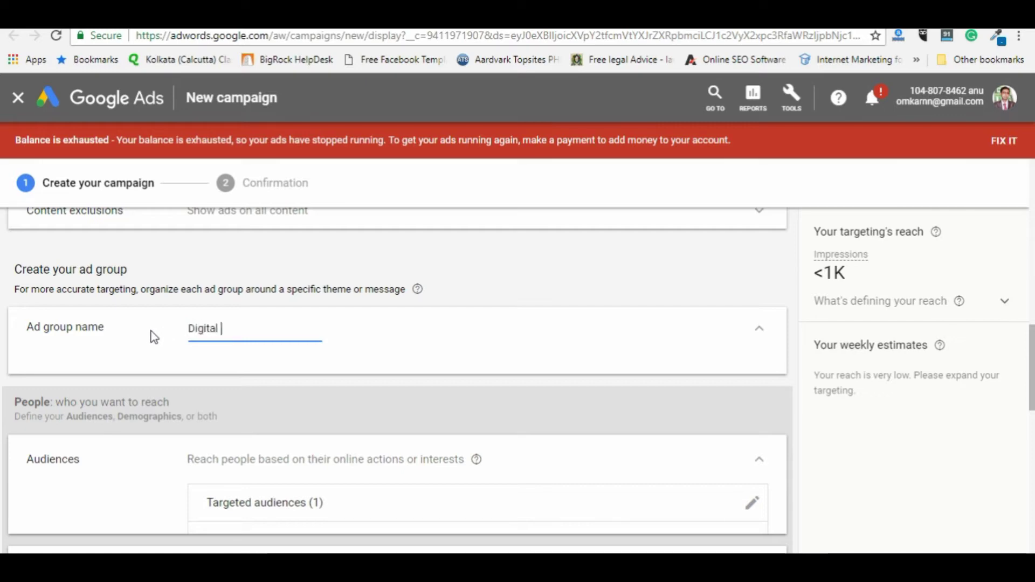
type("Marketing Training")
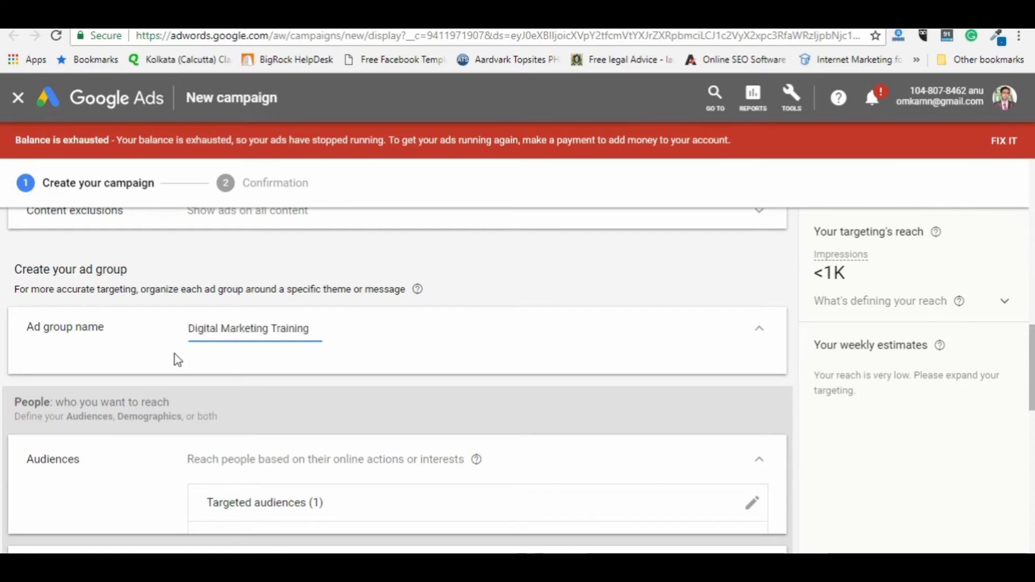
scroll(178, 360, "down", 4)
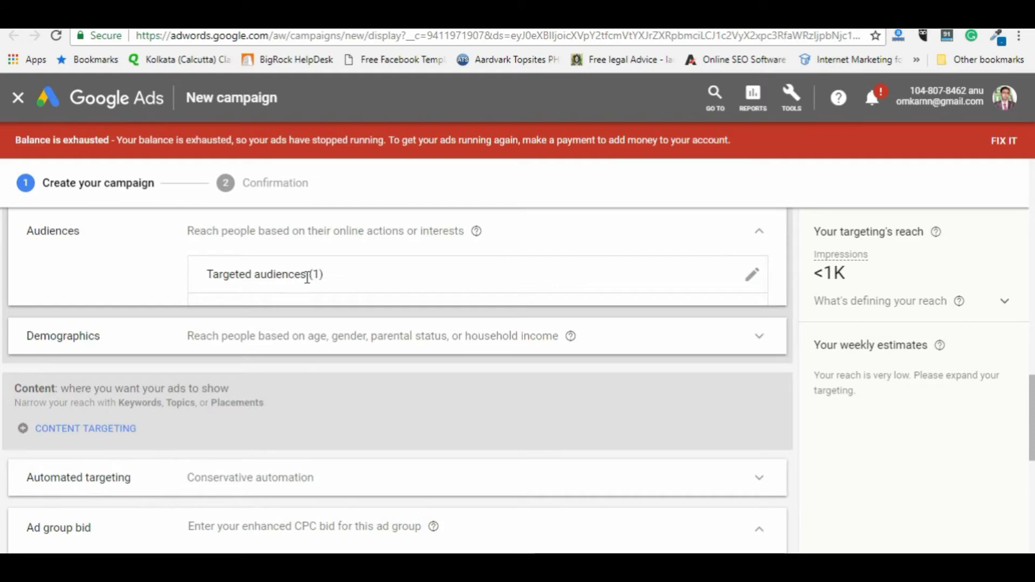
left_click(750, 275)
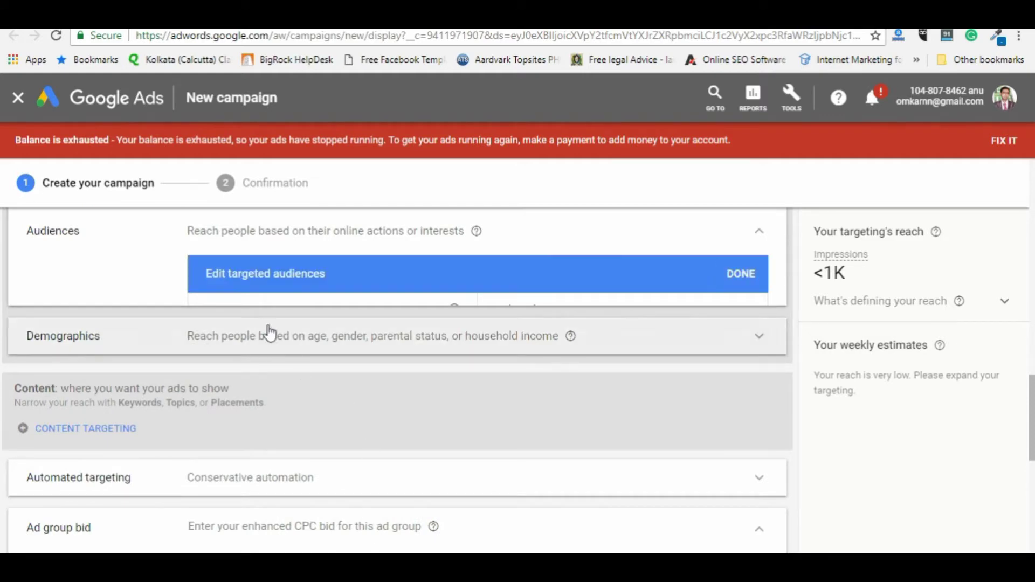
Step: Reopen the audience targeting editor and scroll through the audience options
scroll(691, 299, "down", 3)
scroll(691, 300, "up", 3)
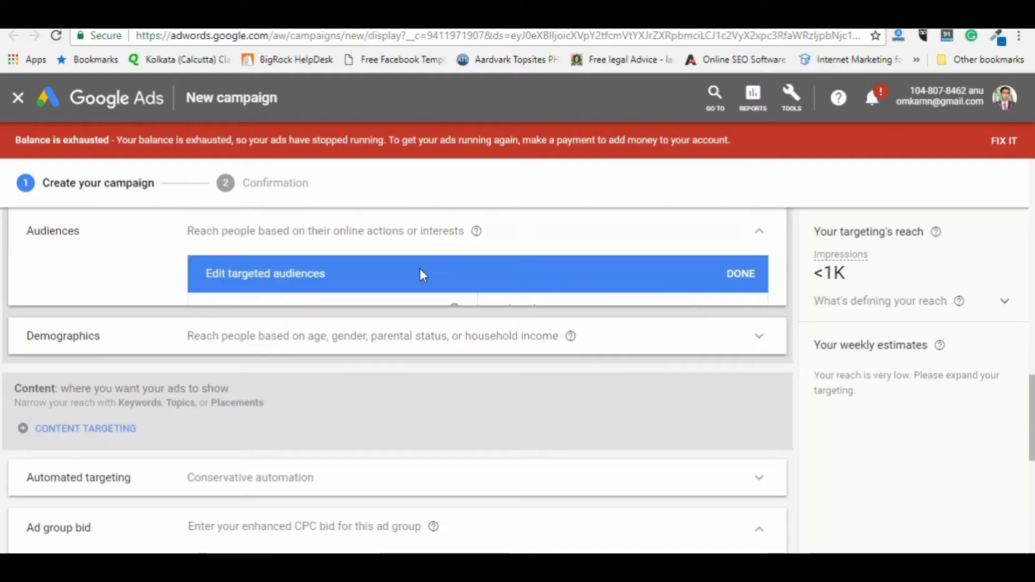
left_click(737, 276)
left_click(754, 277)
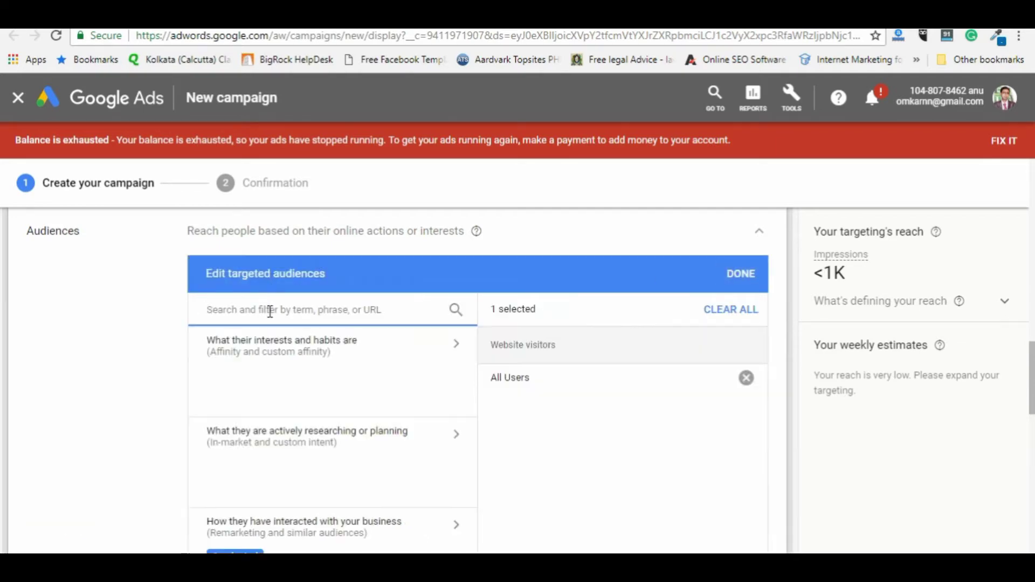
scroll(346, 397, "down", 1)
scroll(349, 399, "up", 1)
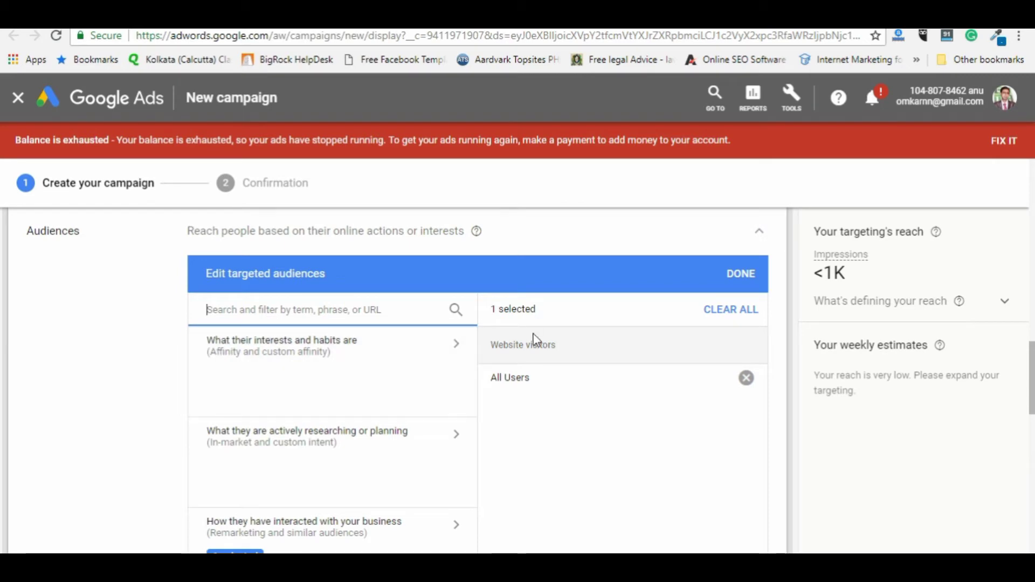
scroll(609, 383, "down", 1)
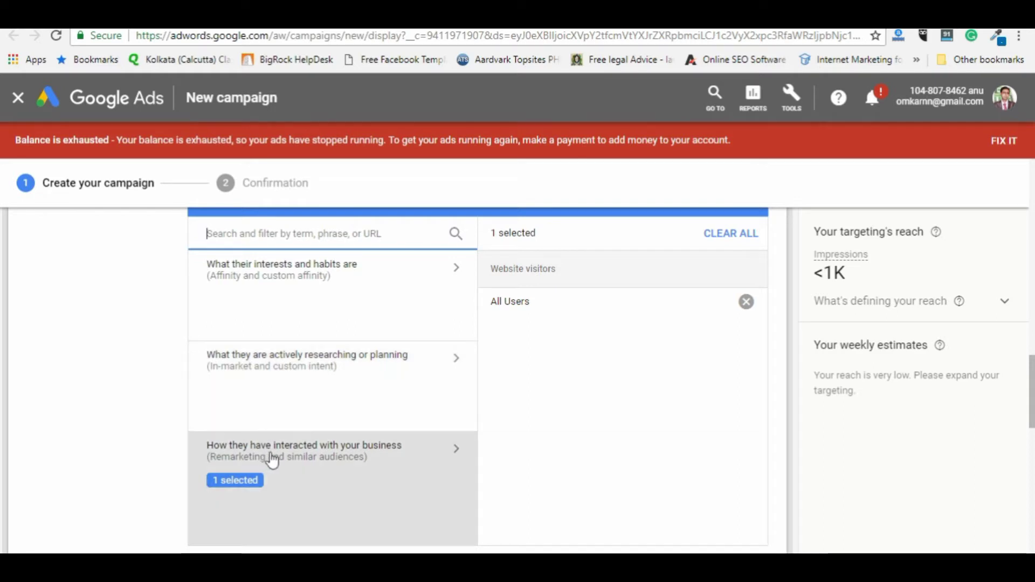
scroll(306, 469, "down", 2)
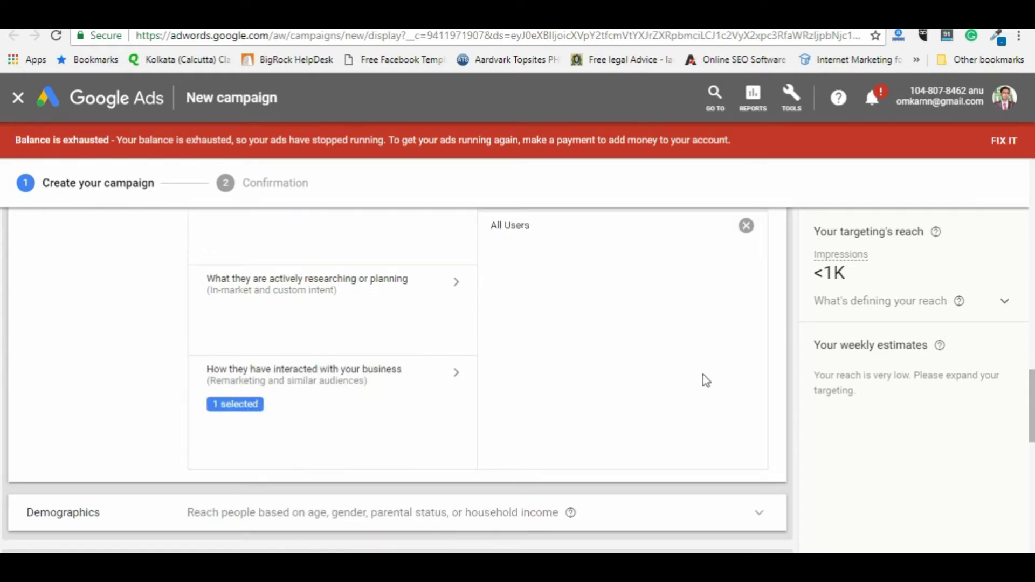
Step: Browse 'How they have interacted with your business' audiences sorted by size high to low, expanding Combined lists
left_click(331, 402)
scroll(440, 349, "up", 4)
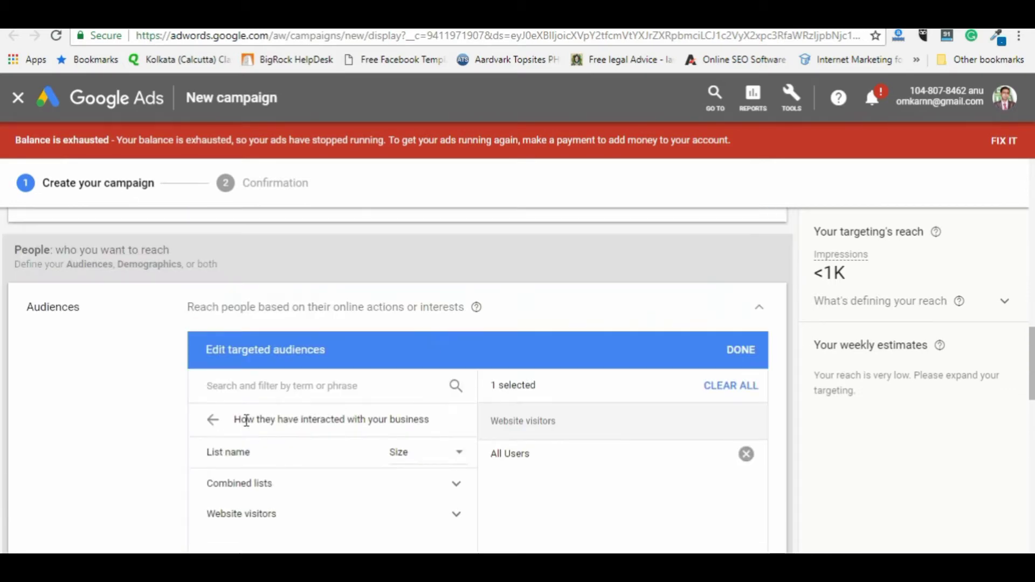
scroll(367, 427, "down", 4)
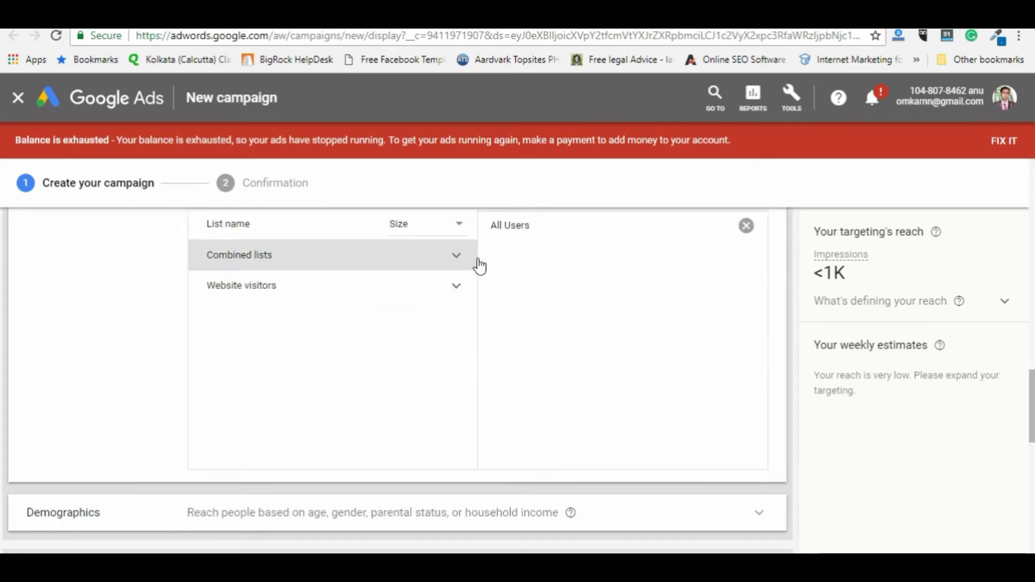
scroll(510, 327, "up", 3)
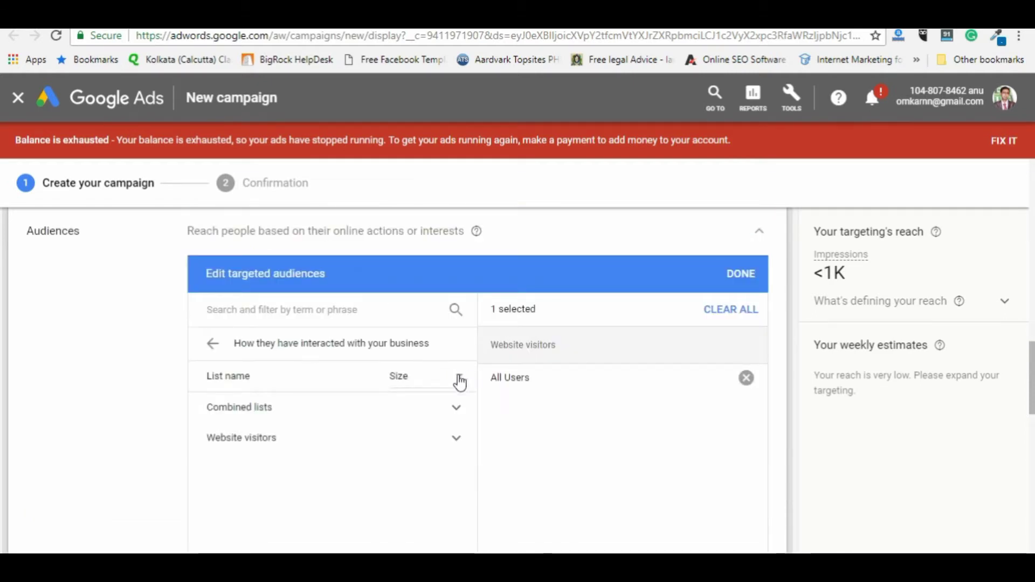
left_click(458, 379)
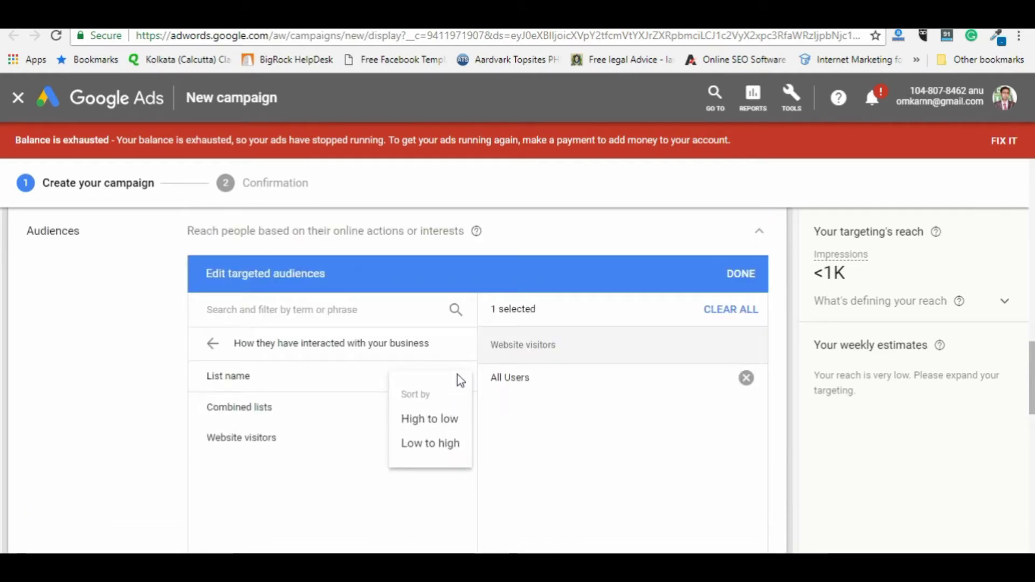
left_click(495, 411)
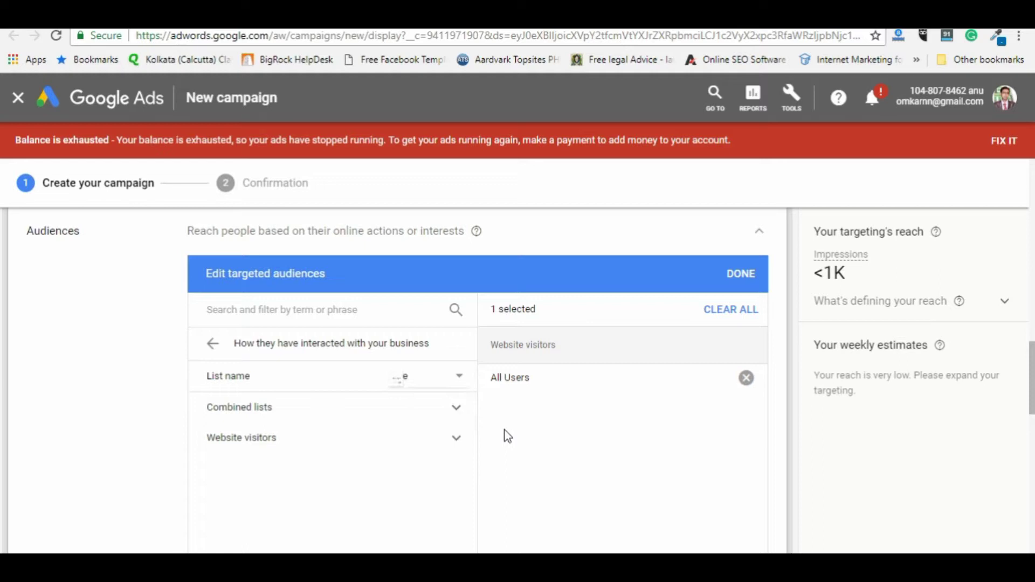
left_click(429, 386)
left_click(427, 419)
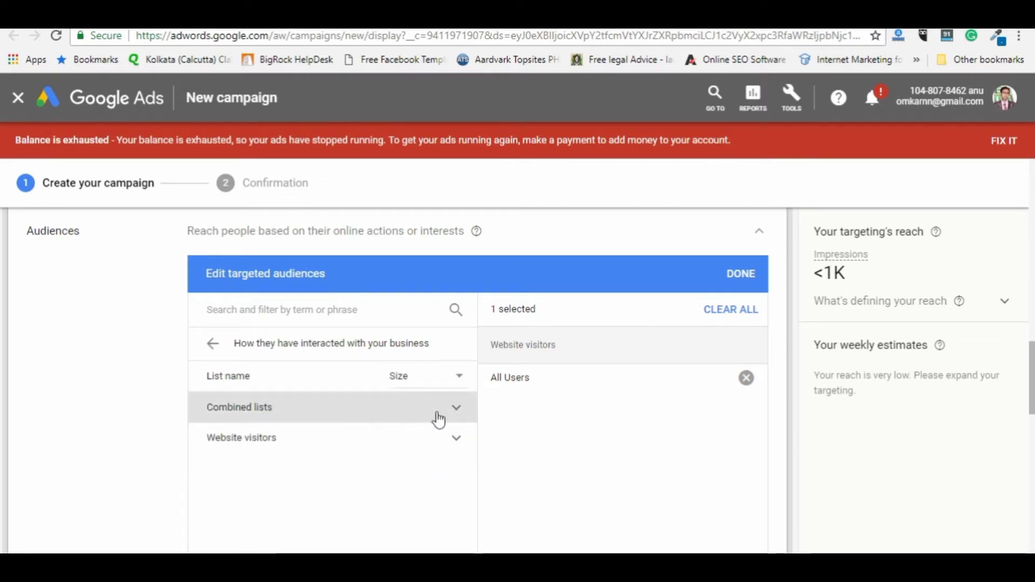
left_click(458, 410)
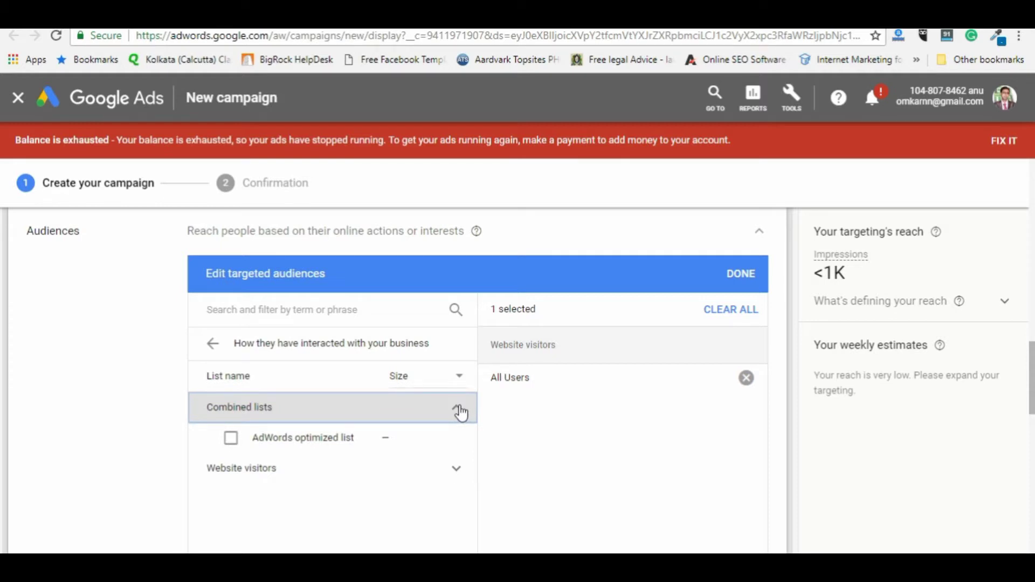
scroll(461, 412, "down", 5)
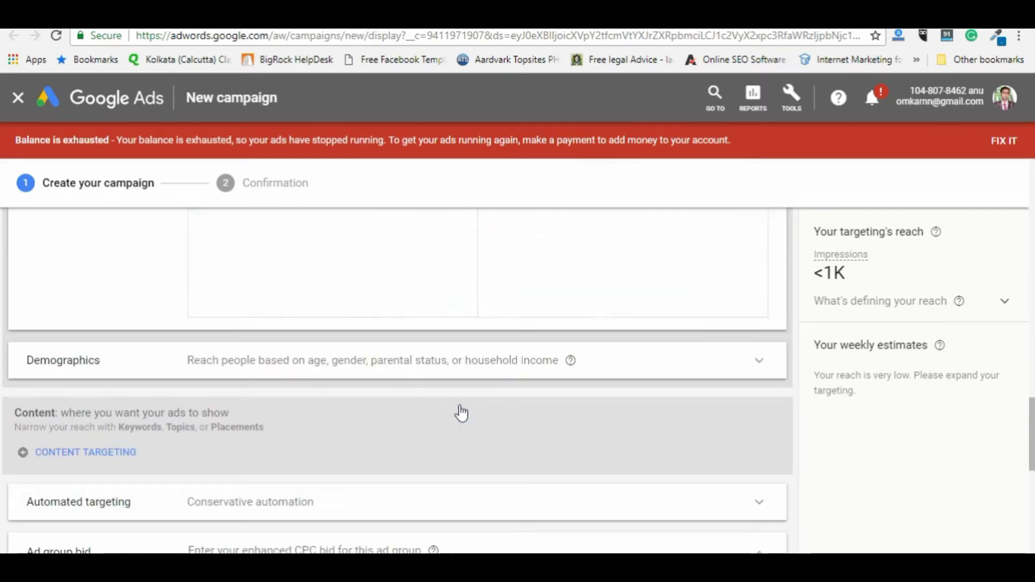
Step: Under Demographics, uncheck Unknown for household income, gender and age
left_click(758, 365)
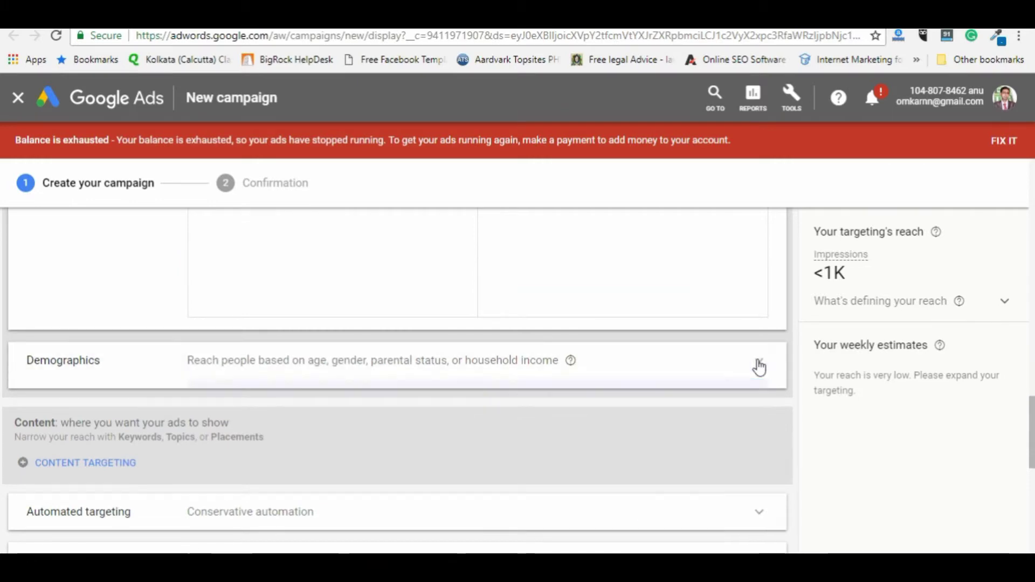
scroll(267, 401, "down", 4)
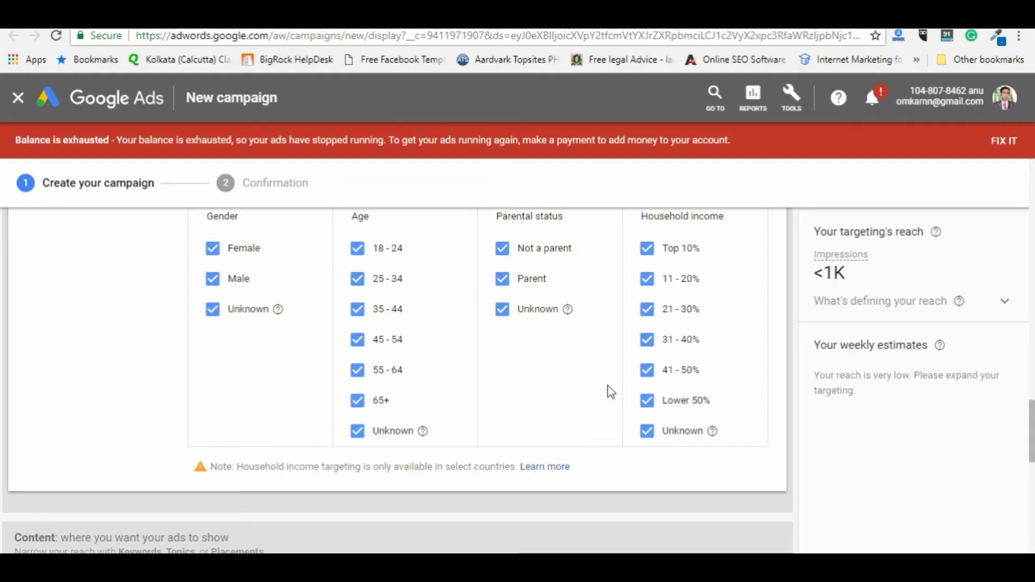
left_click(650, 434)
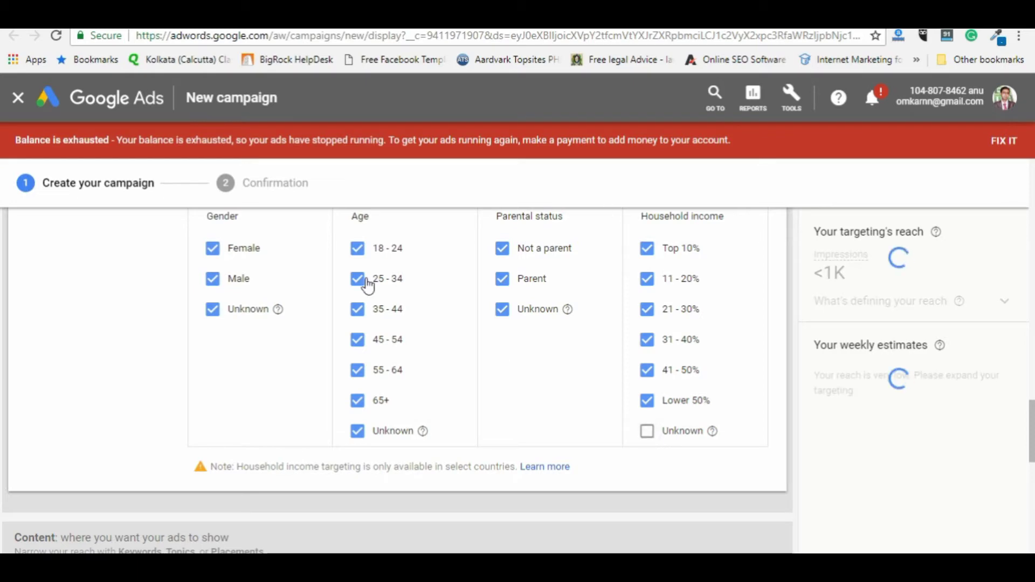
scroll(201, 297, "down", 1)
left_click(213, 232)
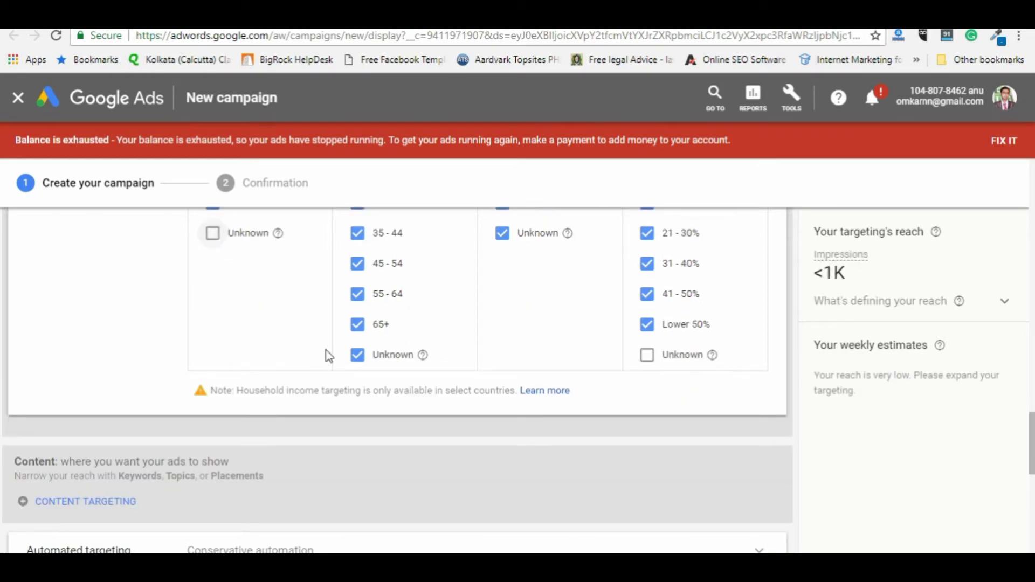
left_click(357, 355)
scroll(359, 401, "up", 1)
scroll(358, 401, "up", 1)
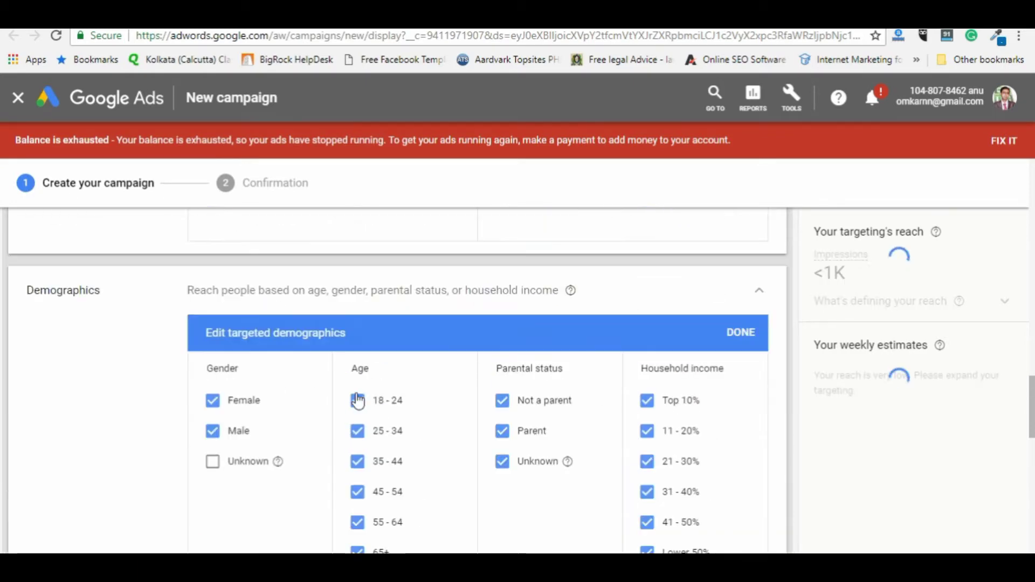
scroll(356, 399, "down", 4)
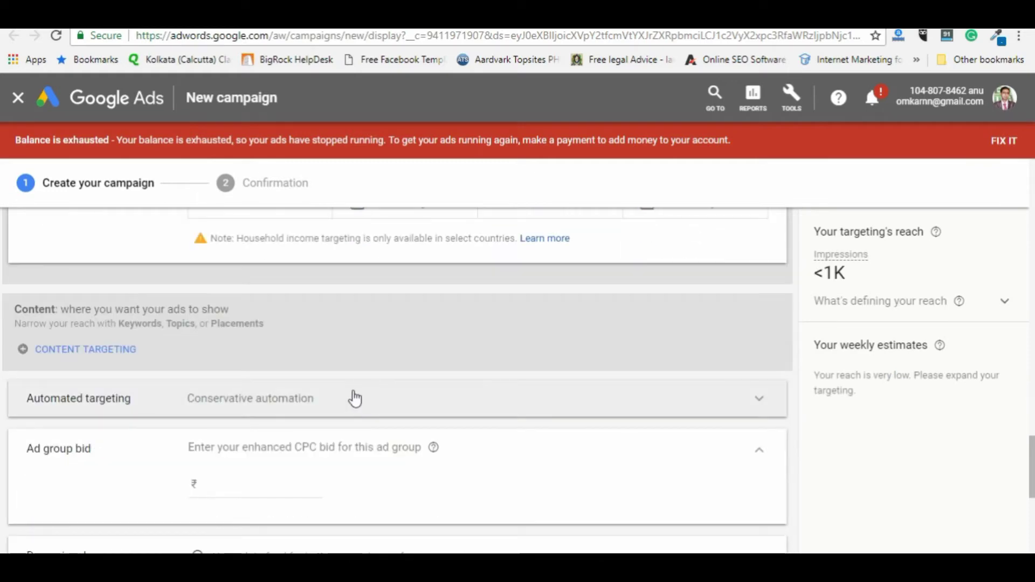
scroll(353, 398, "down", 3)
scroll(323, 396, "up", 2)
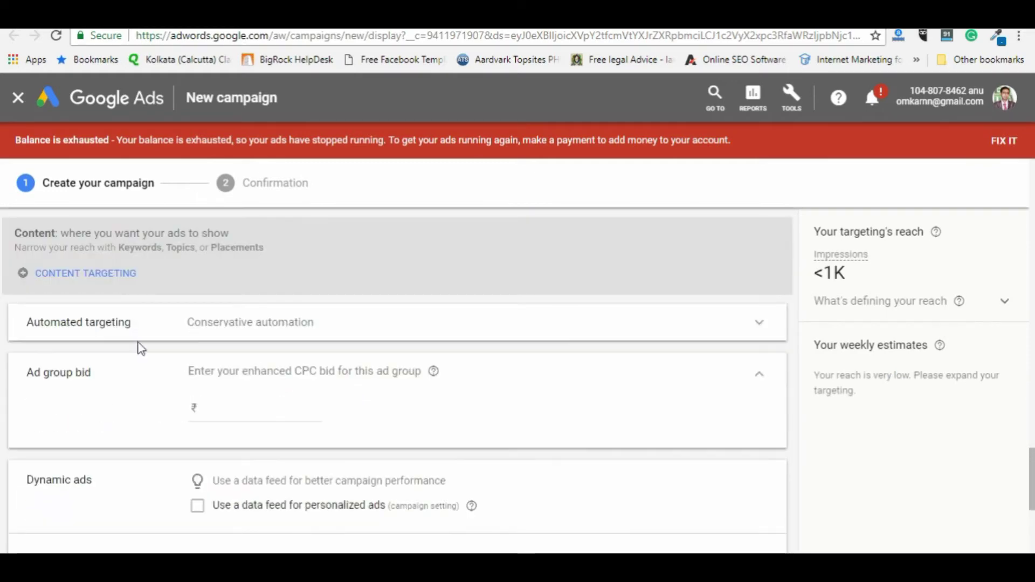
Step: Choose 'No automated targeting' and enter a ₹2 enhanced CPC ad group bid
left_click(752, 325)
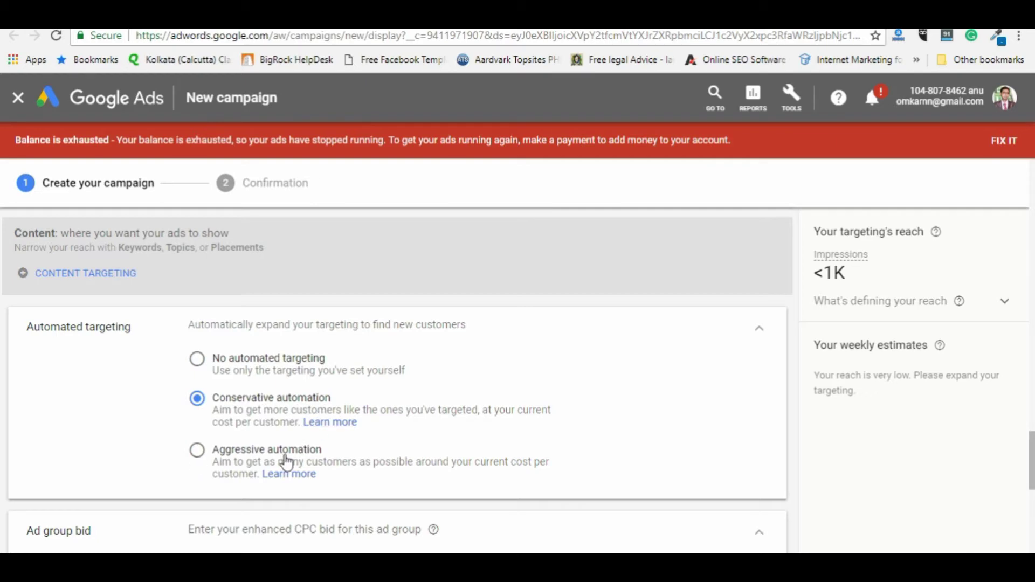
left_click(197, 360)
scroll(401, 380, "down", 4)
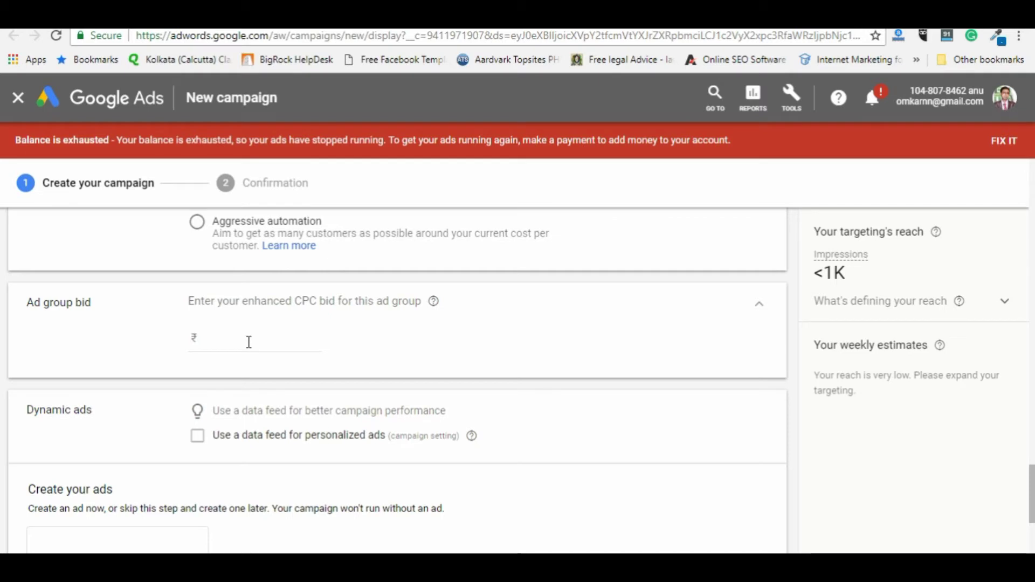
left_click(248, 341)
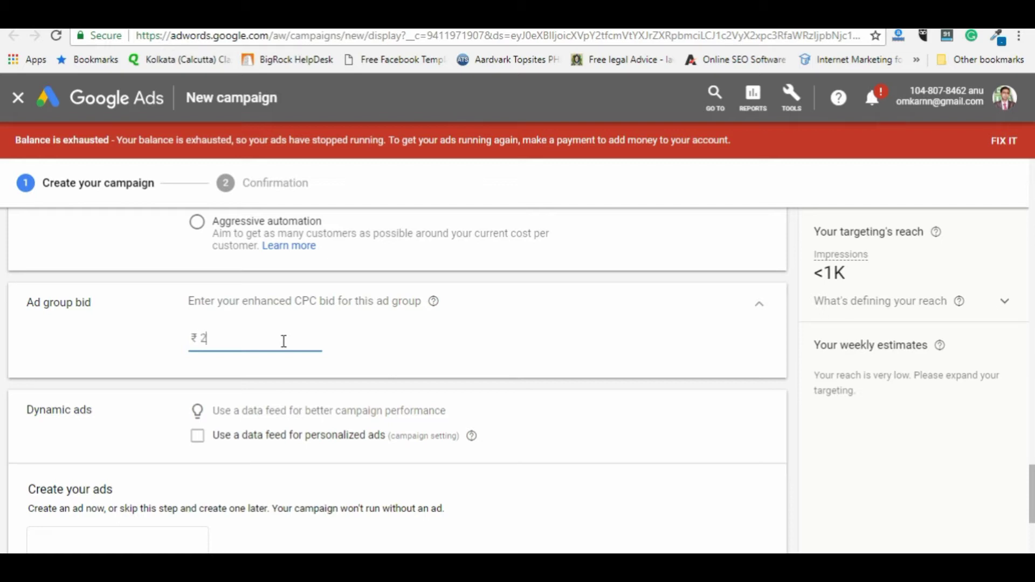
scroll(199, 431, "down", 3)
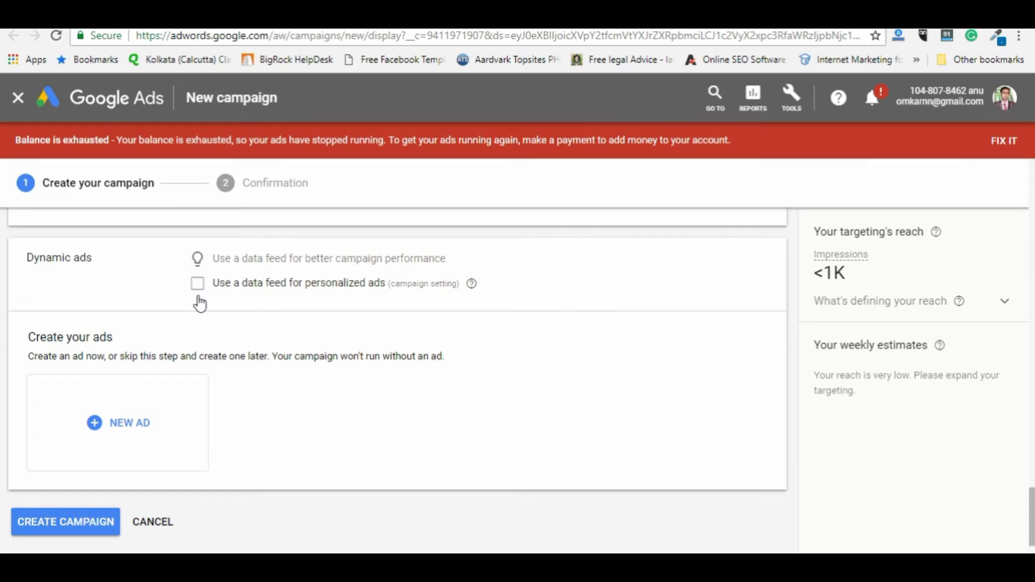
Step: Use the Extensive Ideas data feed for personalized ads
left_click(198, 291)
left_click(216, 311)
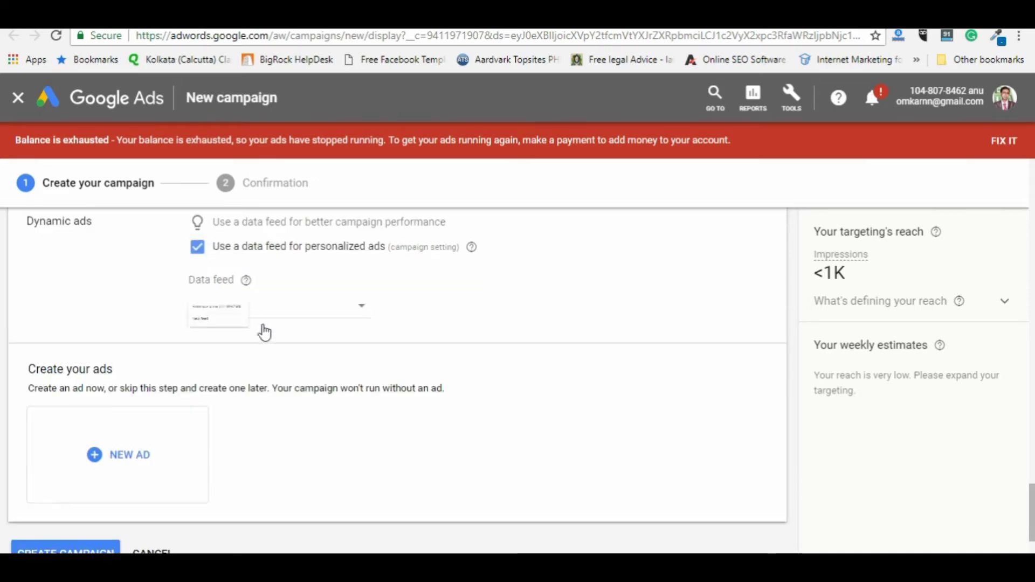
left_click(298, 328)
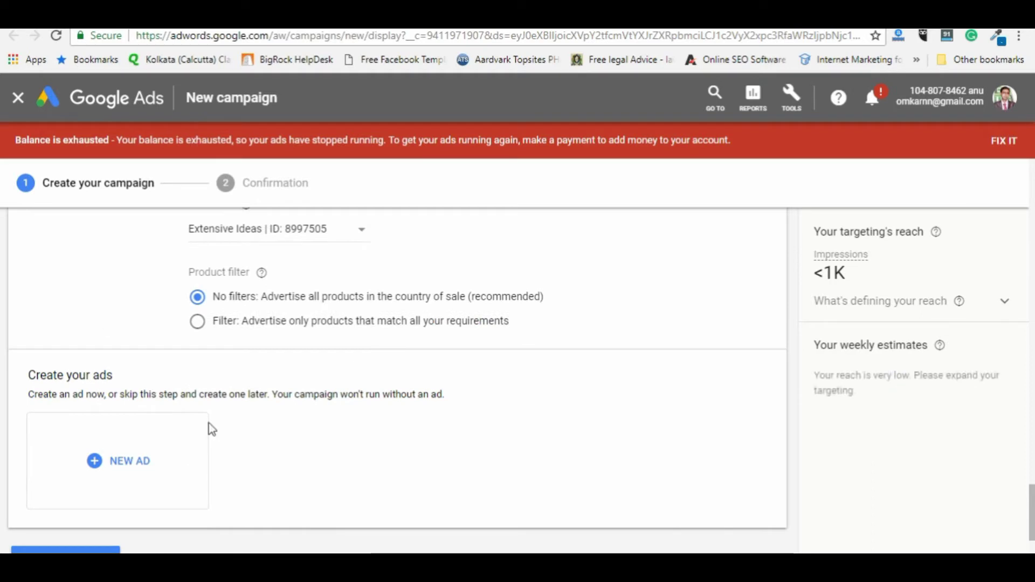
Step: Start a new ad as uploaded display ads and begin filling in its Final URL
scroll(214, 447, "down", 2)
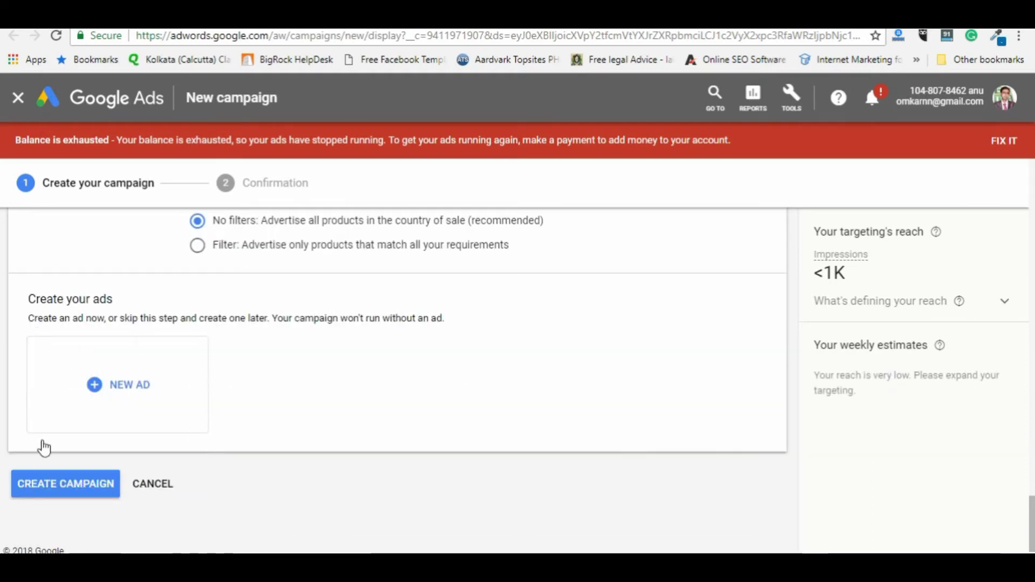
left_click(111, 399)
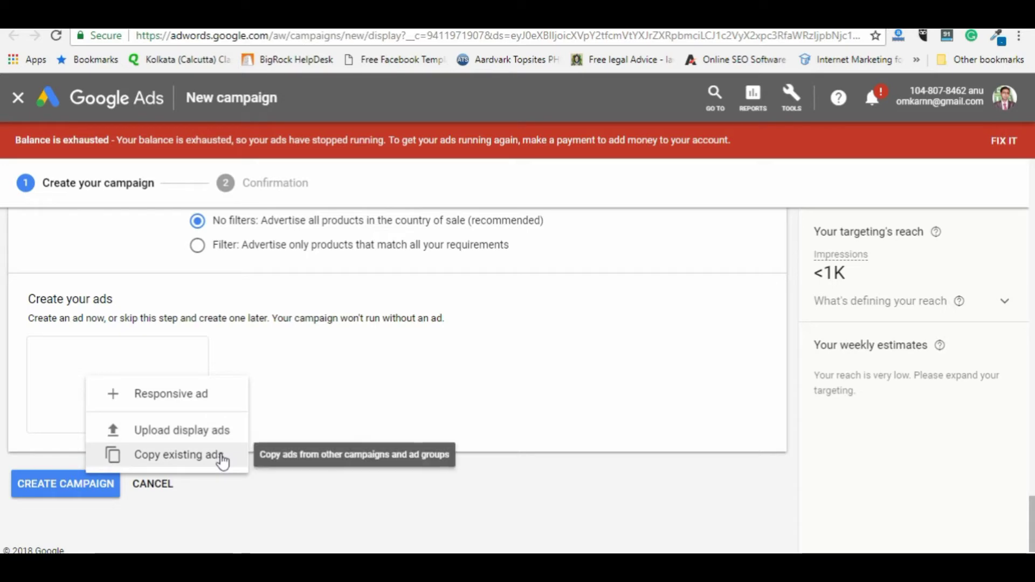
left_click(214, 439)
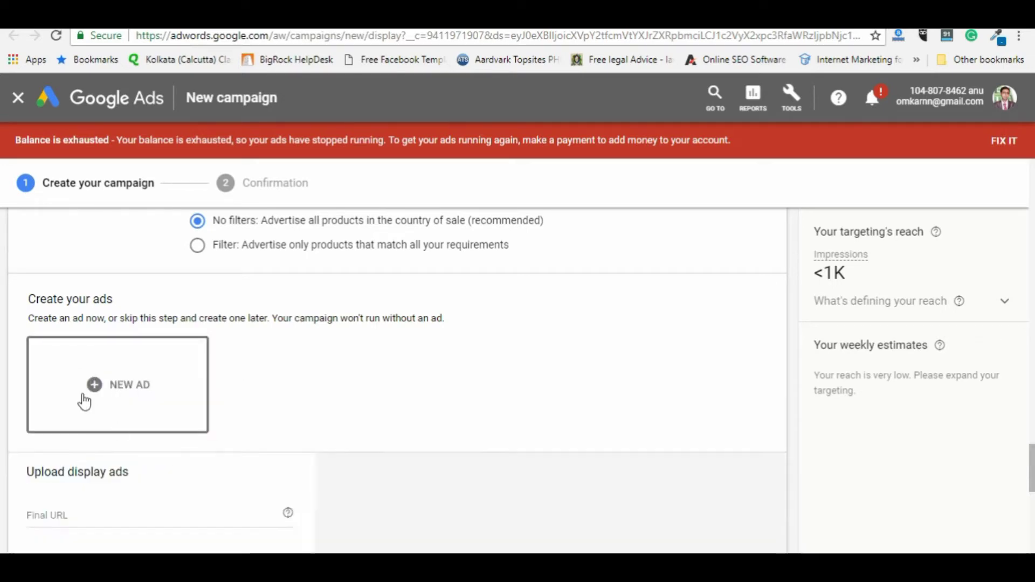
scroll(415, 410, "down", 3)
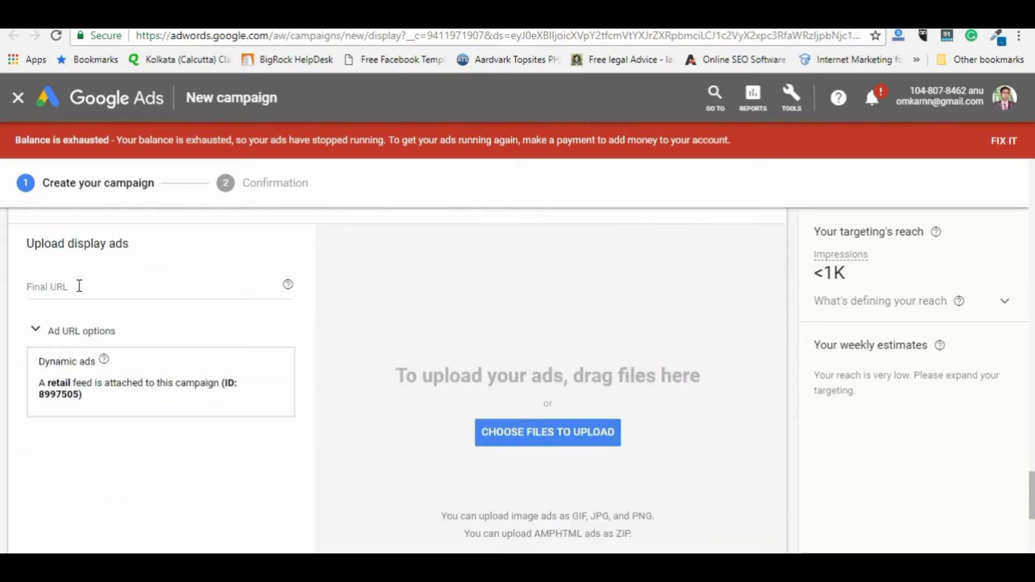
left_click(78, 287)
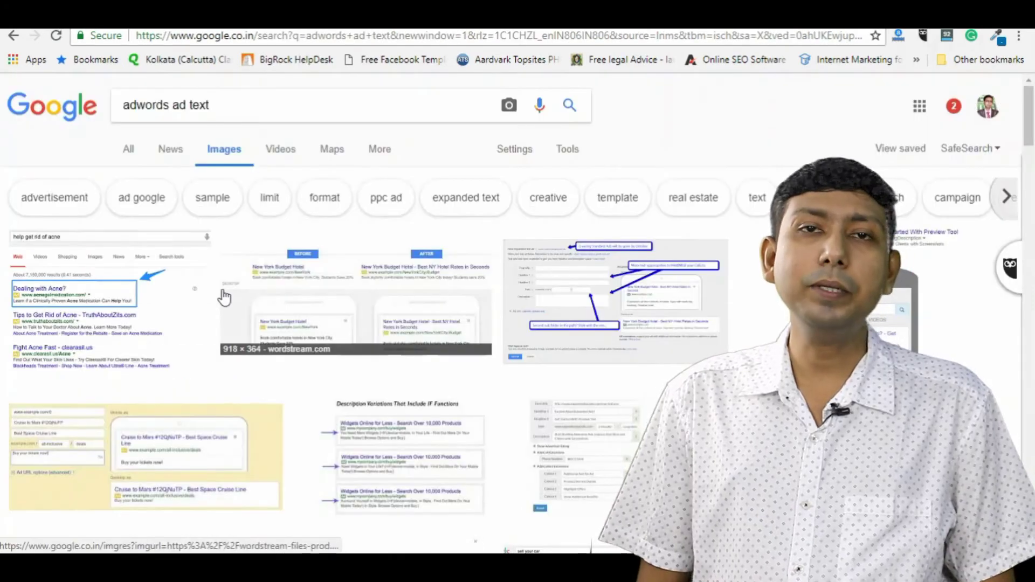
Step: Preview the first ad-text examples, including the before-and-after and annotated expanded text ad images
left_click(87, 325)
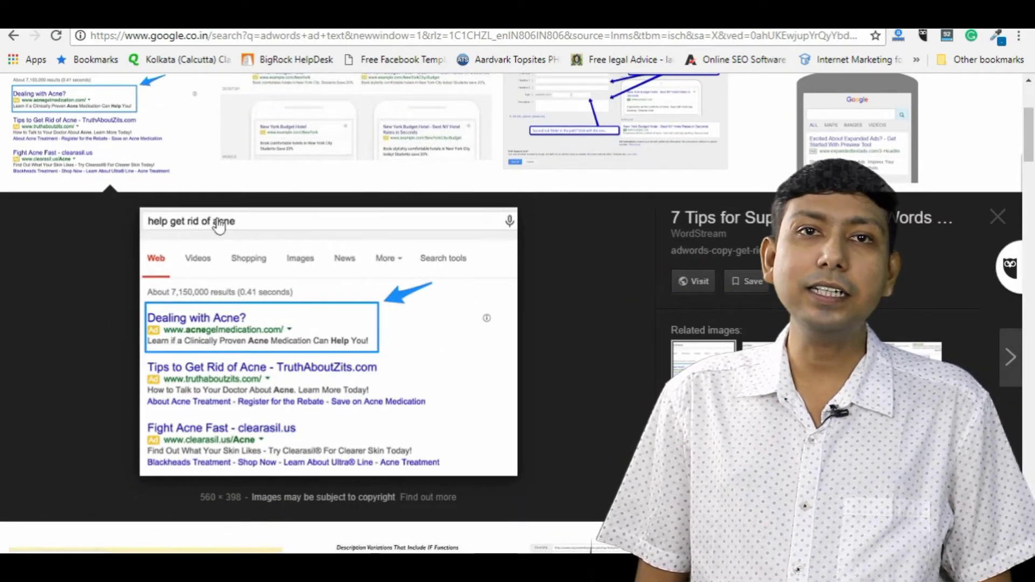
left_click(358, 123)
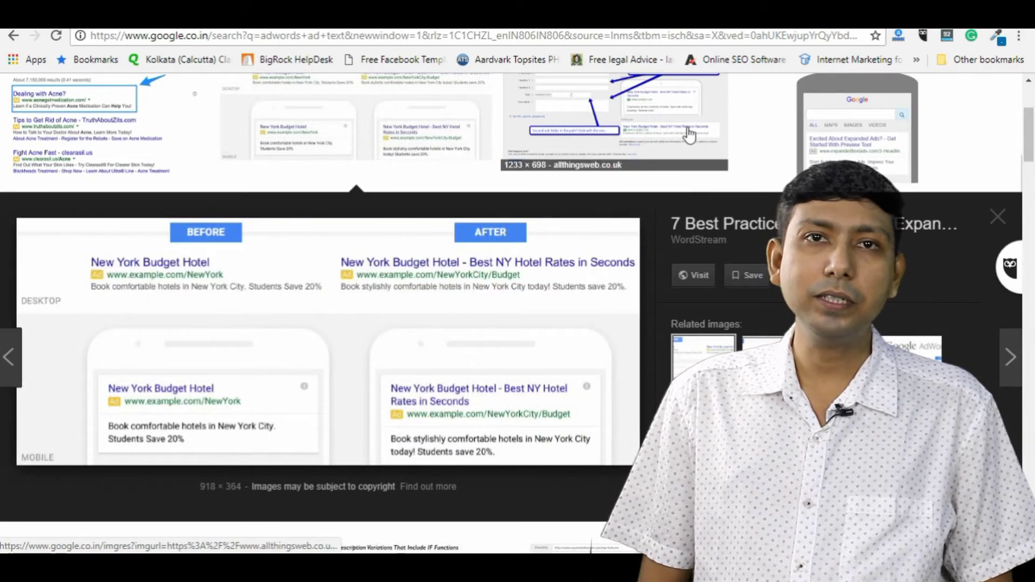
left_click(654, 116)
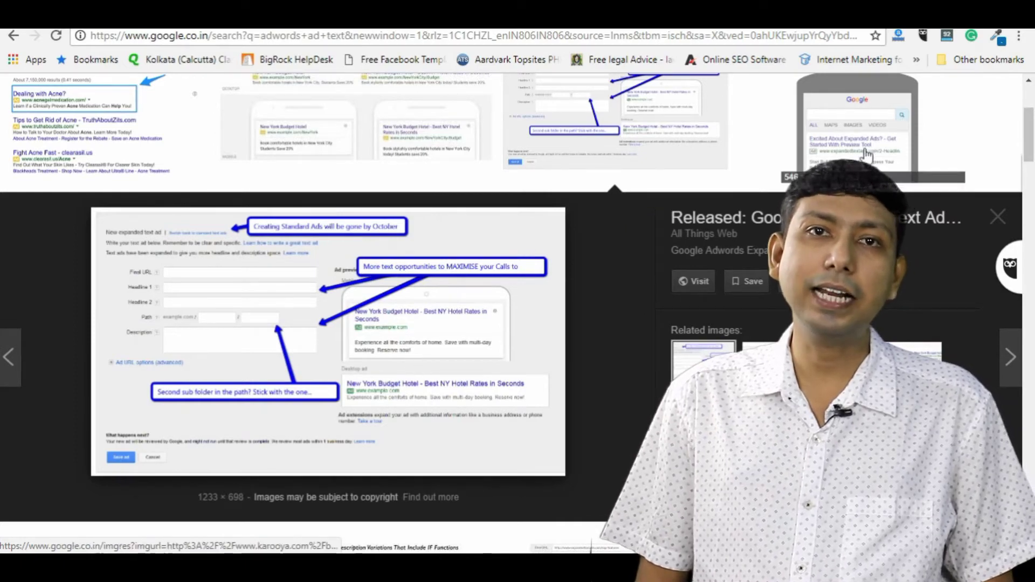
key("Right")
scroll(450, 383, "down", 5)
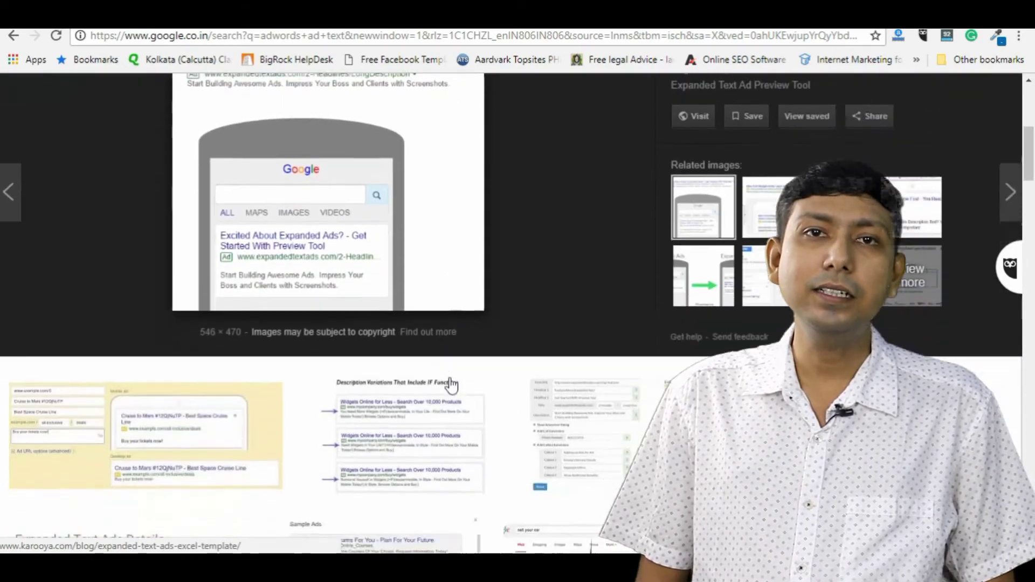
Step: Preview the Description Variations, coffee-beans tutorial, sell your car and four-ad example images
left_click(433, 318)
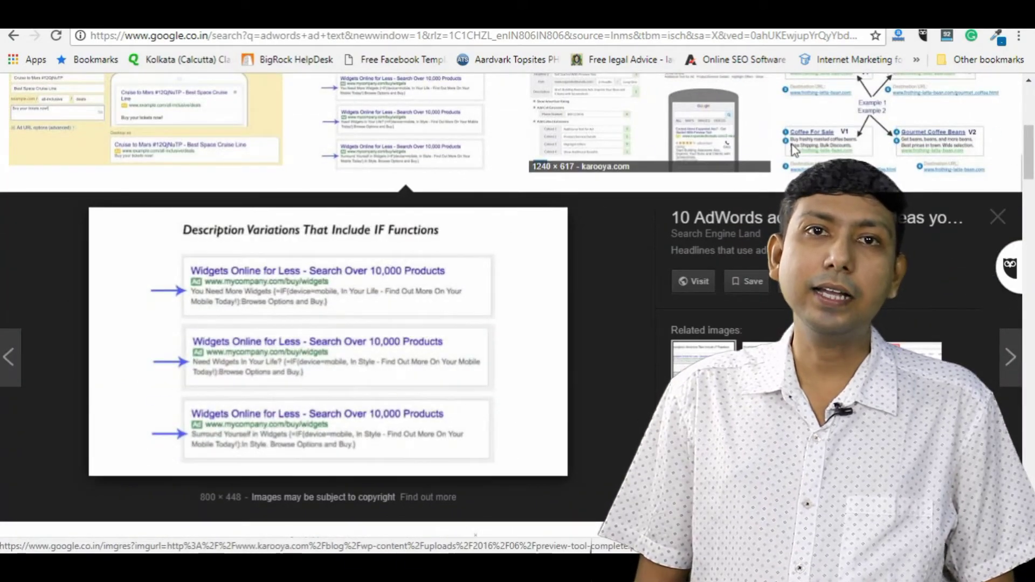
left_click(879, 150)
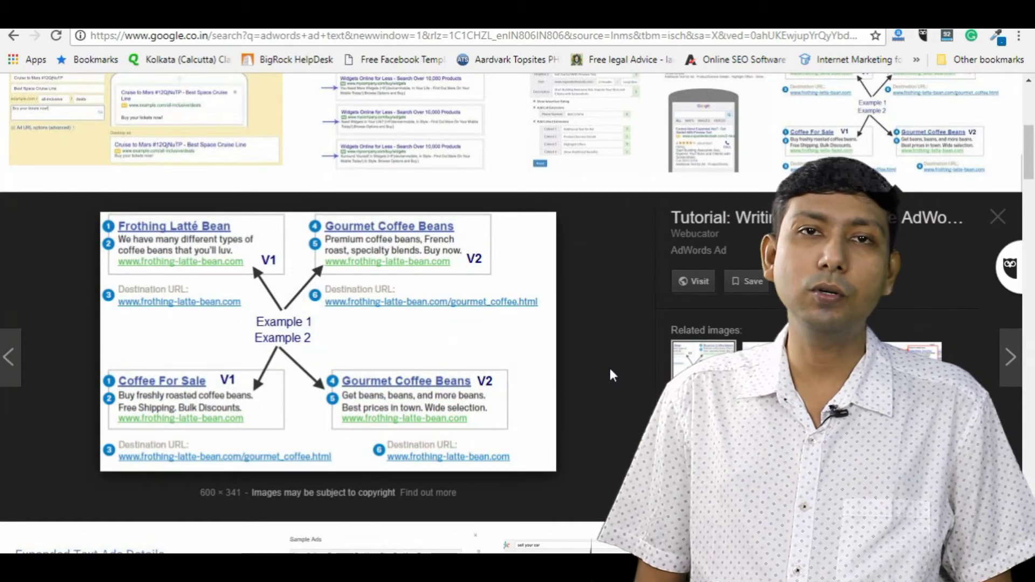
scroll(609, 365, "down", 5)
left_click(609, 334)
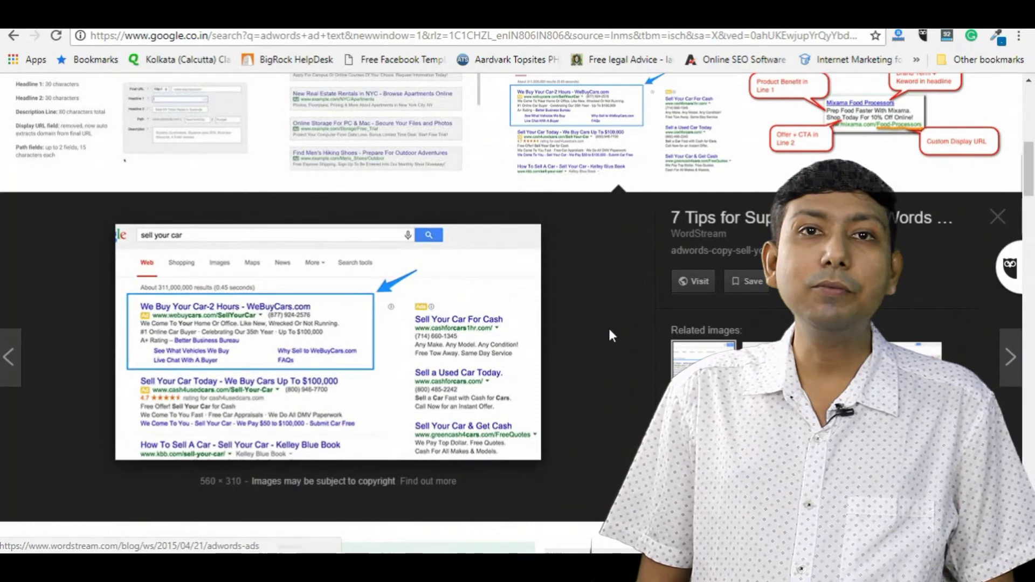
scroll(609, 331, "down", 5)
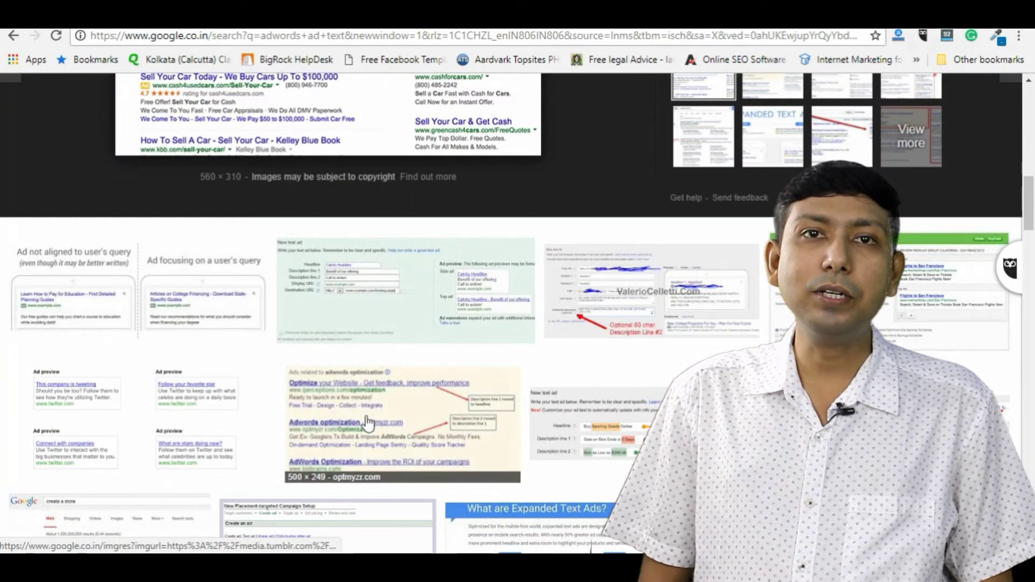
scroll(120, 330, "down", 1)
left_click(191, 345)
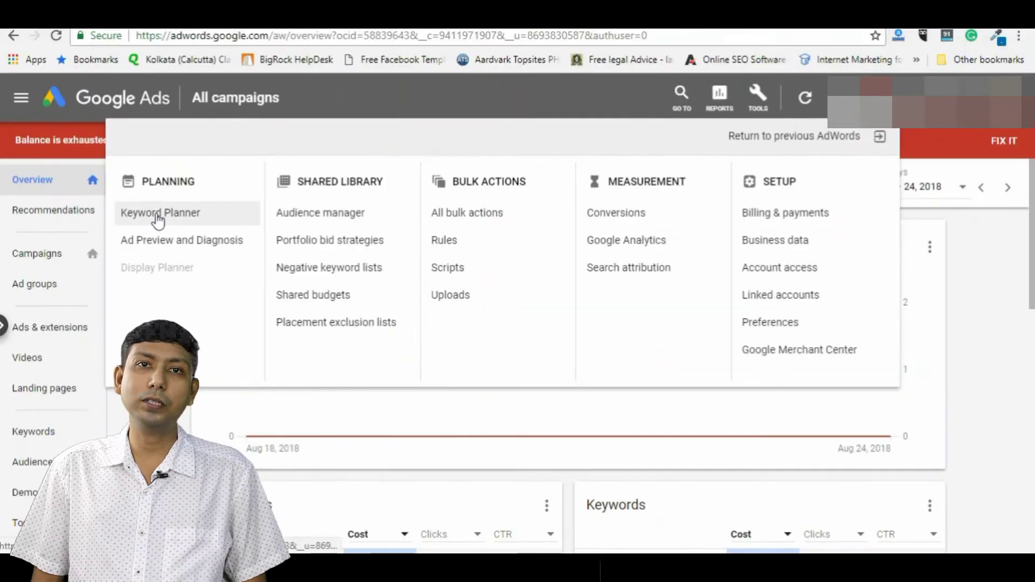
Step: In Keyword Planner, get keyword ideas for 'shoe store'
left_click(162, 208)
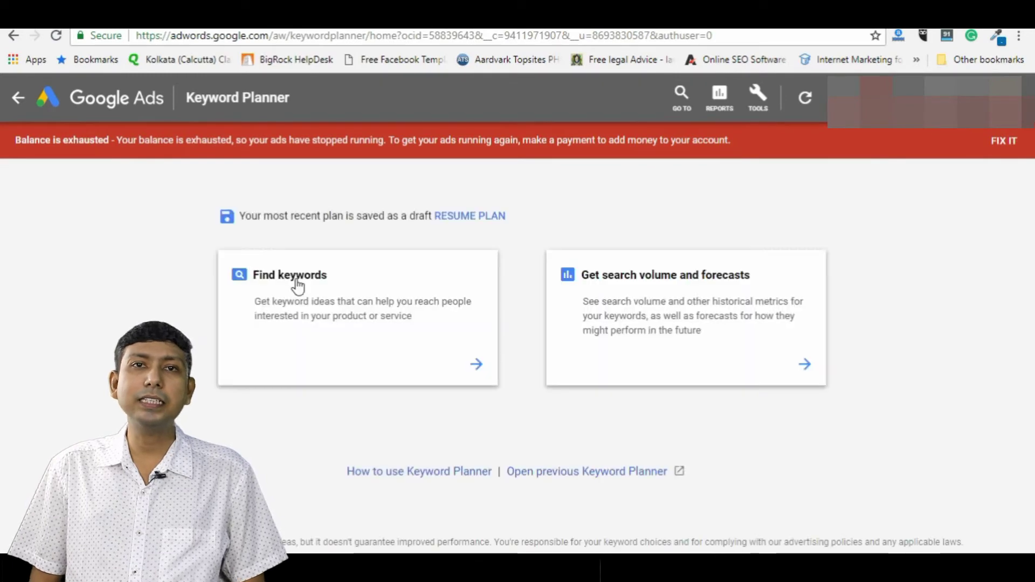
left_click(296, 284)
type("shoe store")
key("Return")
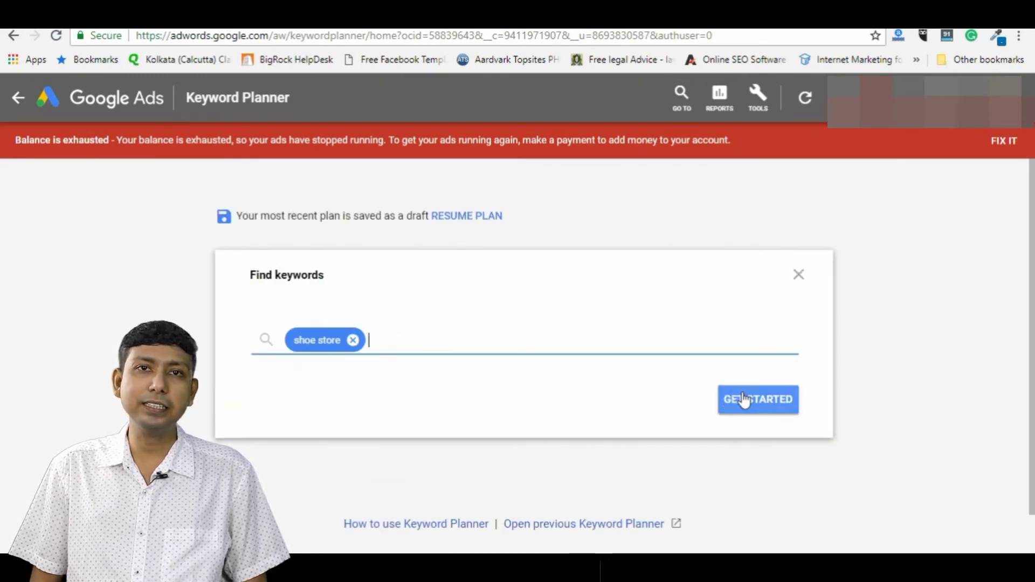
left_click(744, 399)
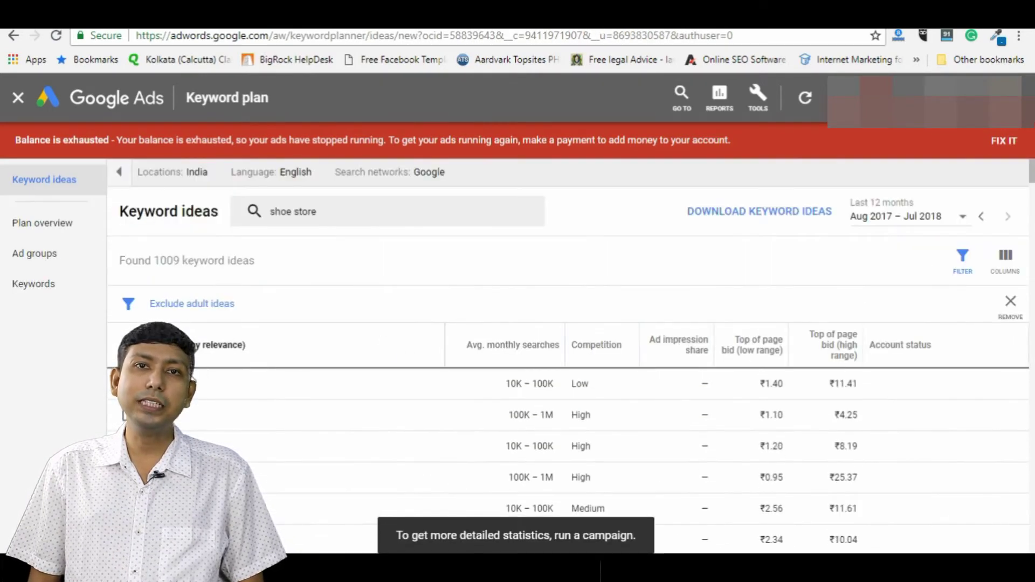
Step: Select all the keyword ideas and add them to a new 'Shoe Store' ad group
left_click(128, 345)
left_click(509, 262)
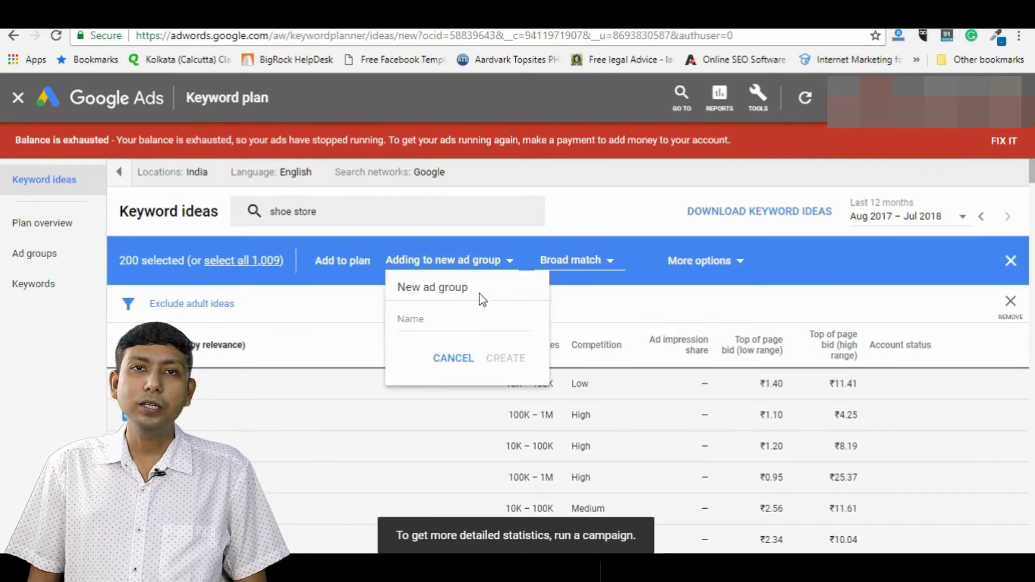
left_click(445, 318)
type("Shoe Store")
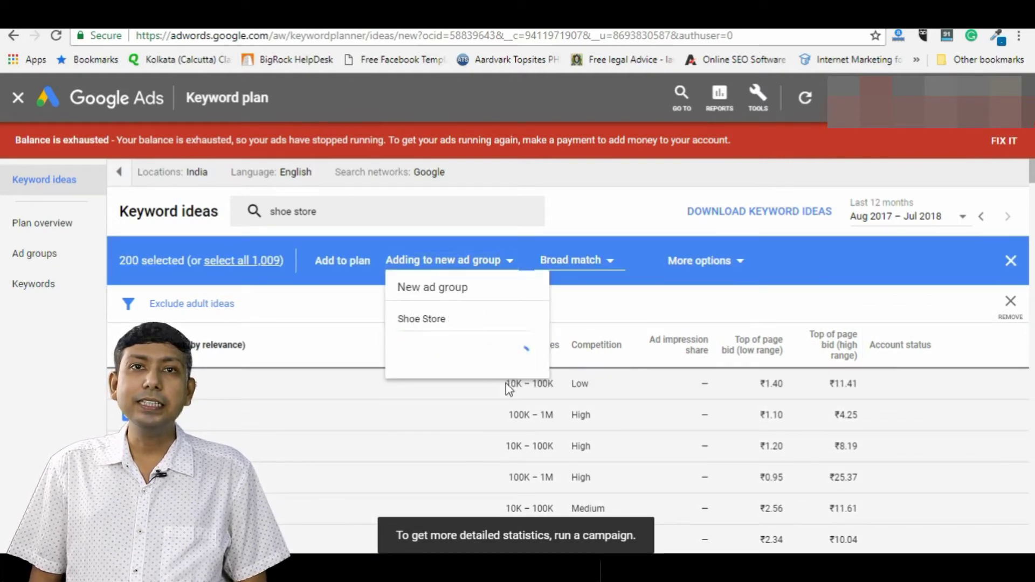
left_click(505, 358)
Step: Switch the selected keywords to phrase match and view the negative keyword match choices
left_click(592, 260)
left_click(572, 301)
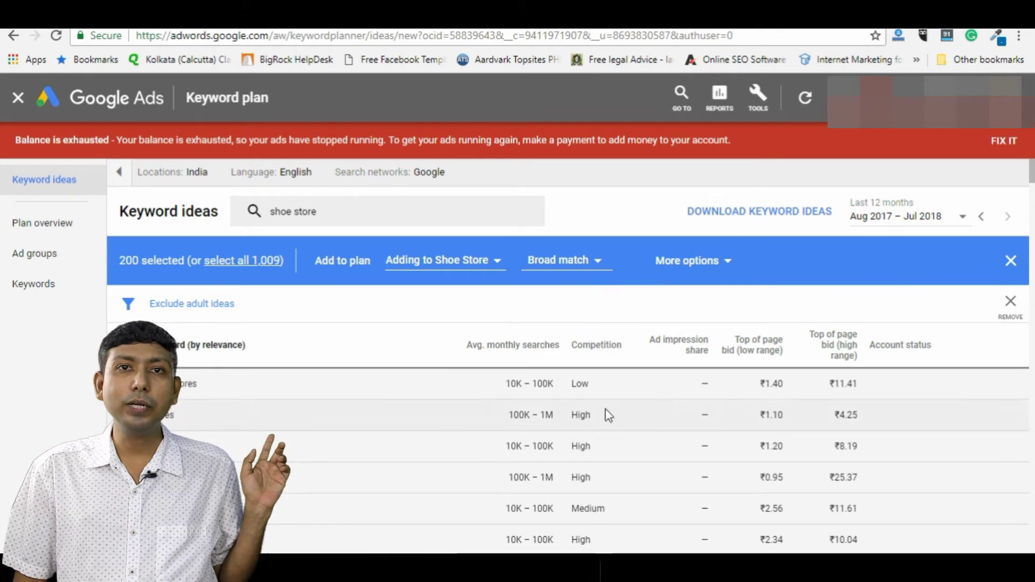
left_click(574, 272)
left_click(541, 339)
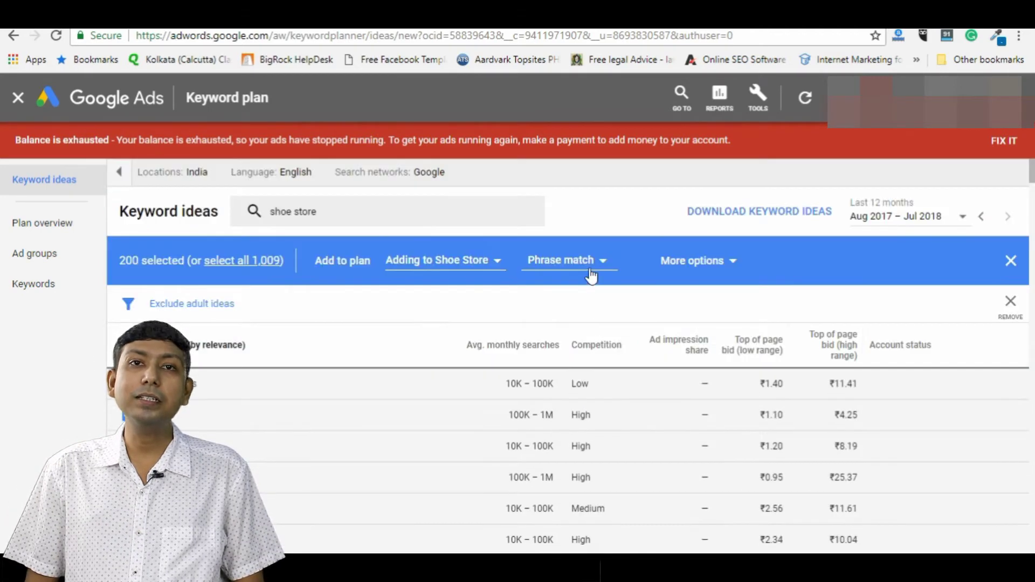
left_click(693, 260)
left_click(443, 405)
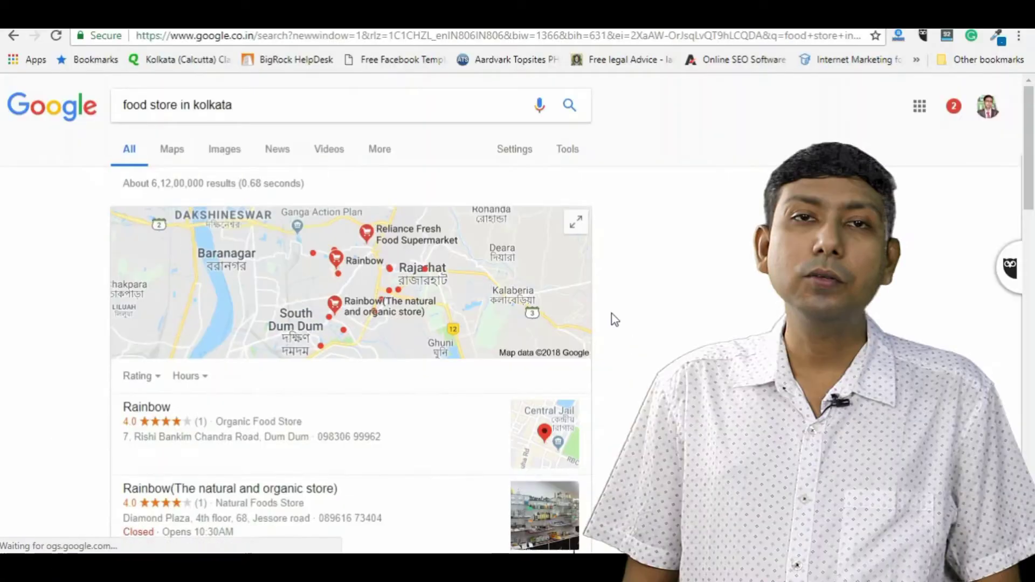
Step: Search for 'food store' alone, without the location
scroll(625, 345, "down", 10)
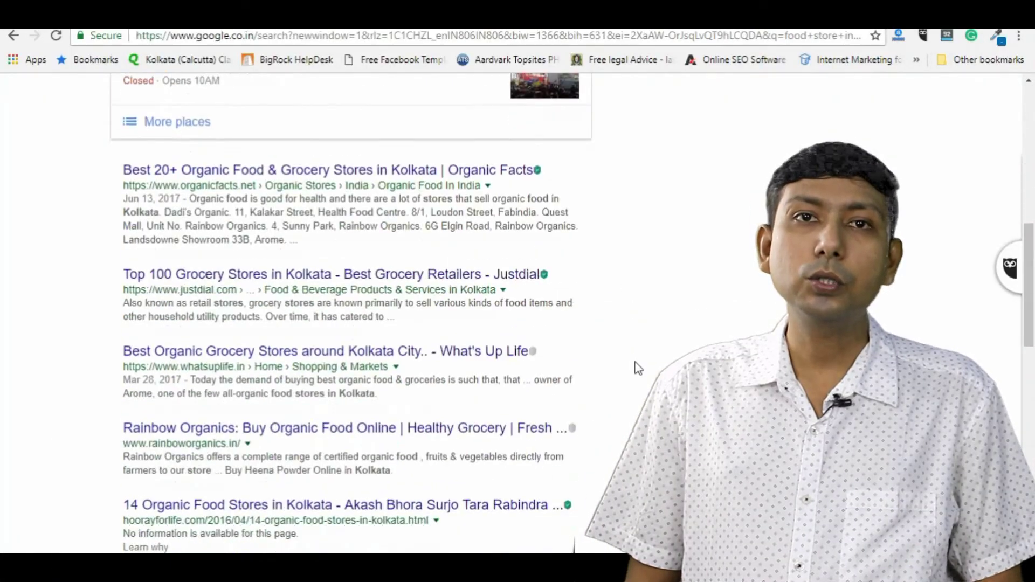
scroll(639, 368, "down", 12)
scroll(639, 368, "up", 12)
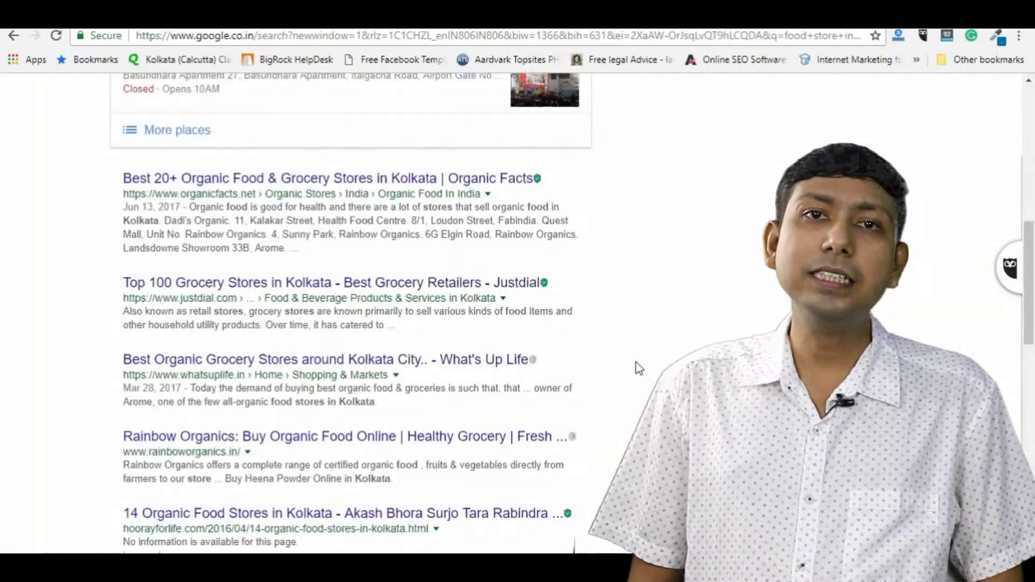
scroll(639, 369, "up", 10)
left_click_drag(177, 105, 298, 108)
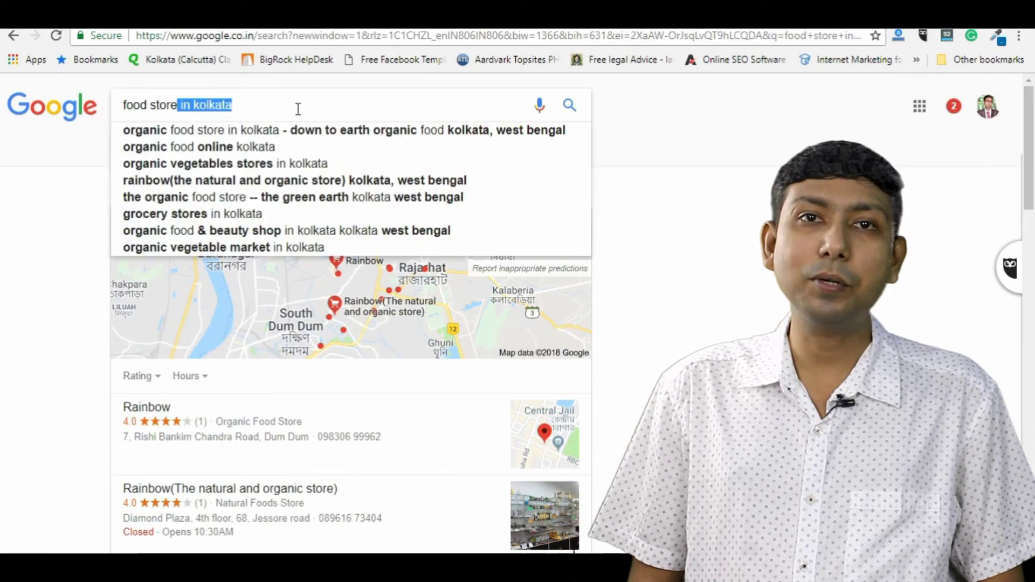
key("BackSpace")
key("Return")
scroll(265, 329, "down", 5)
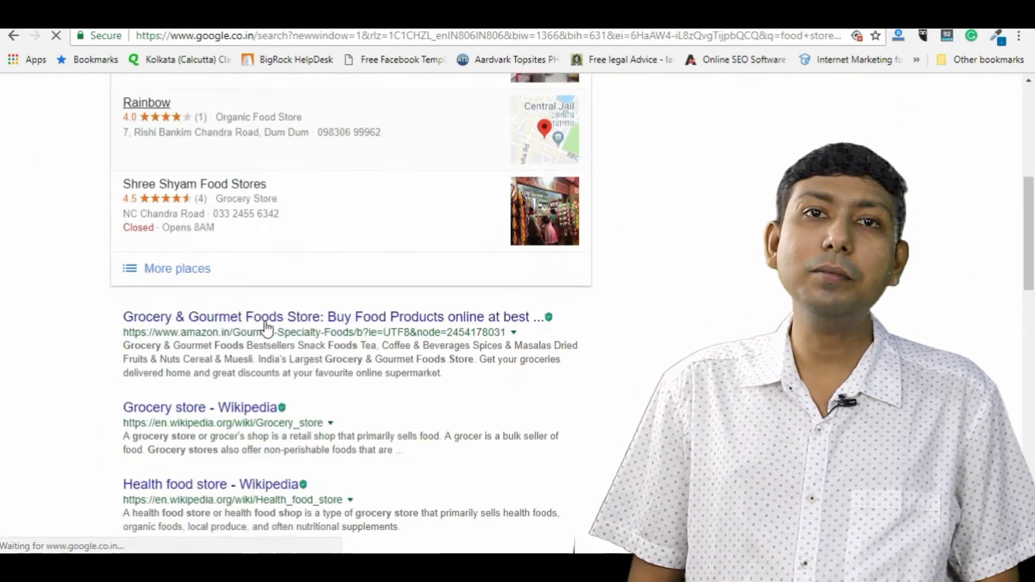
scroll(266, 330, "down", 7)
scroll(265, 330, "up", 14)
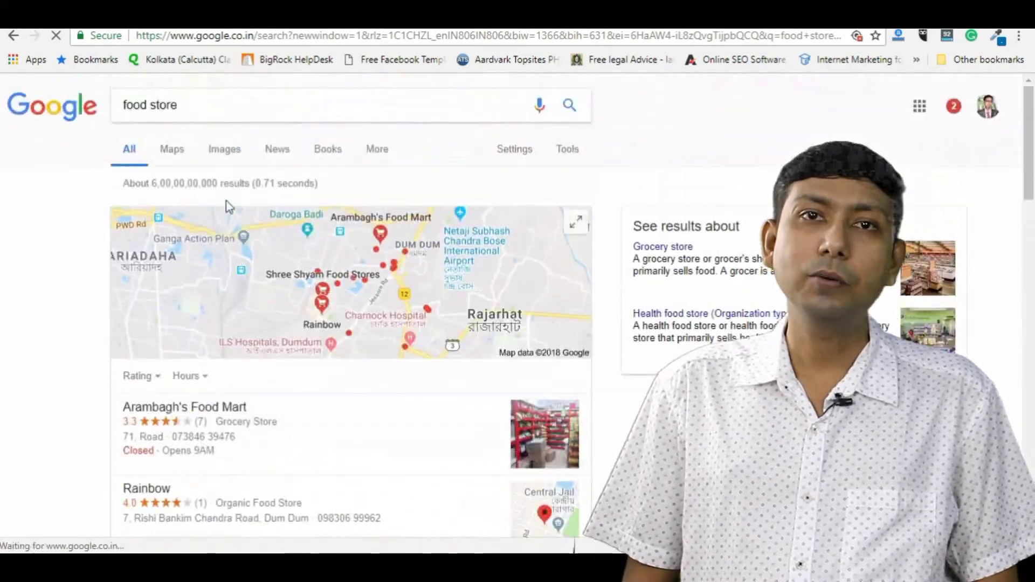
Step: Search for 'cloth store in kolkata'
double_click(133, 105)
type("cloth")
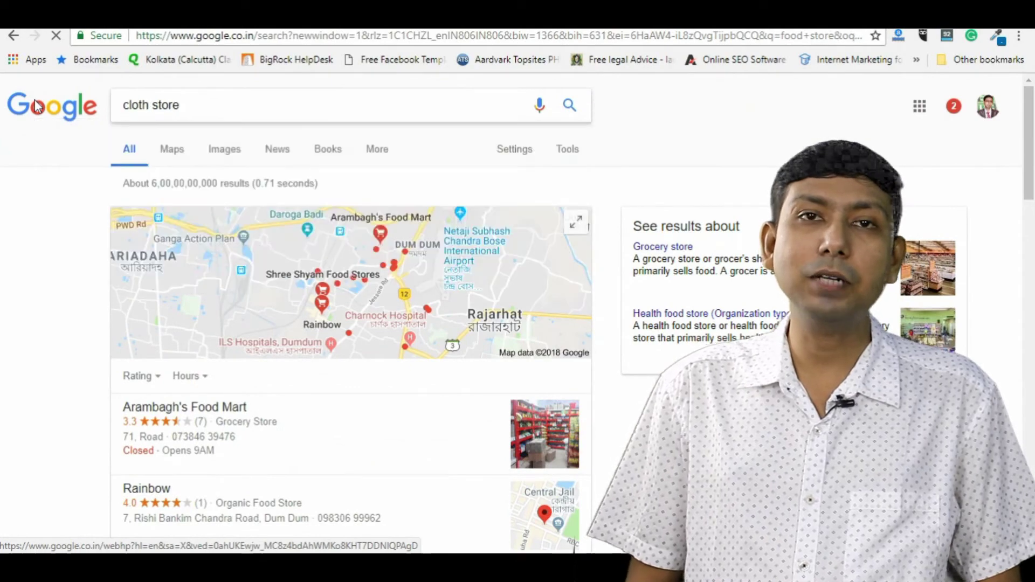
scroll(116, 286, "down", 2)
scroll(118, 288, "down", 5)
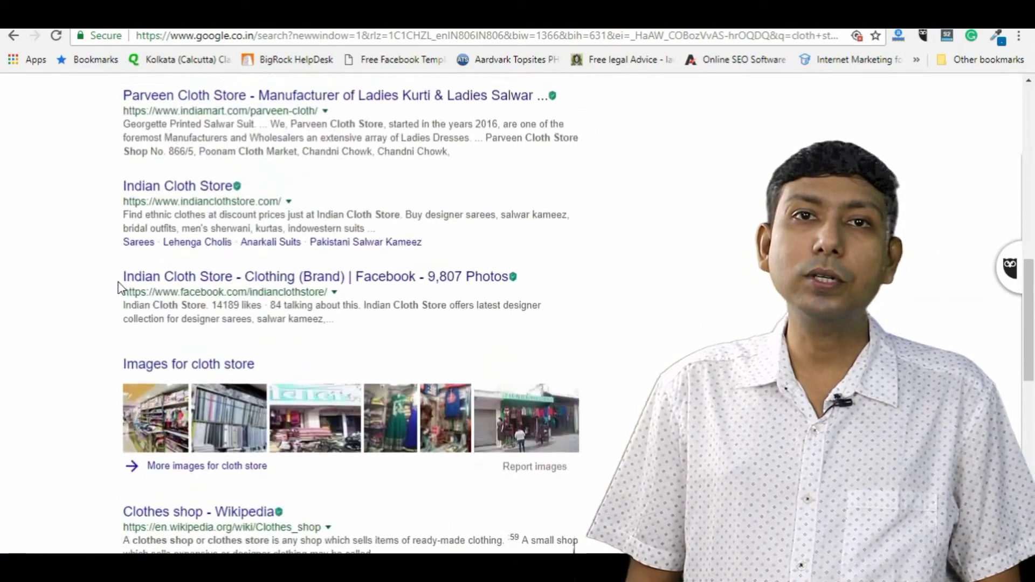
scroll(125, 298, "up", 15)
left_click(224, 94)
type("in kolkata")
key("Return")
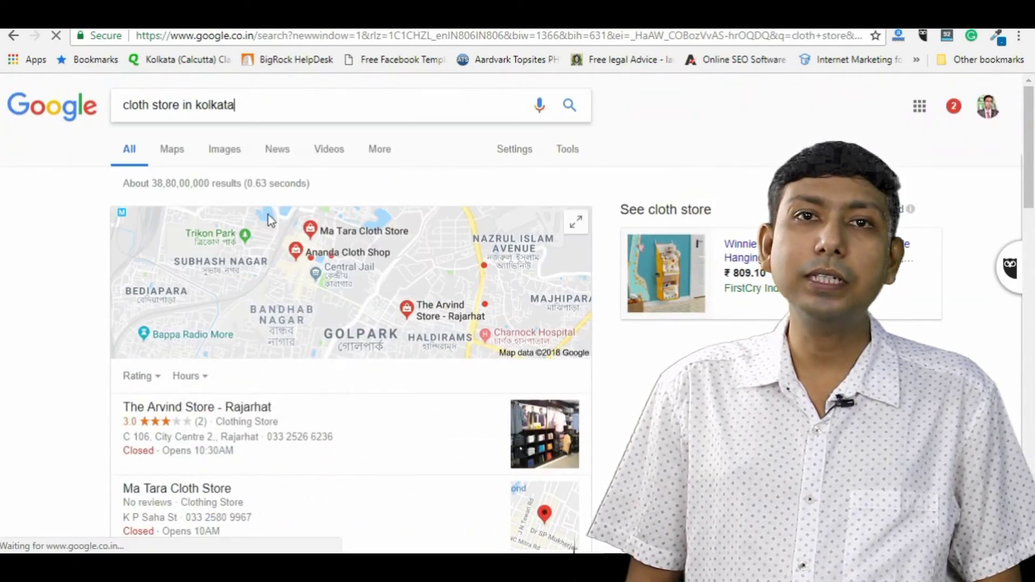
scroll(238, 280, "down", 8)
scroll(241, 280, "up", 10)
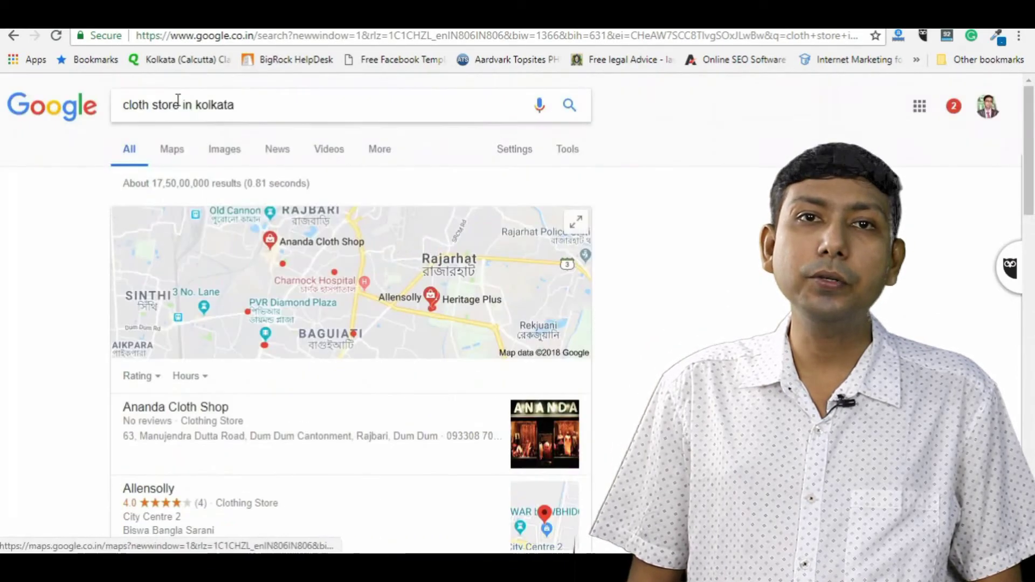
Step: Search for 'air ticket booking in chandigarh' and scroll through the flight results
triple_click(215, 104)
type("air ticket")
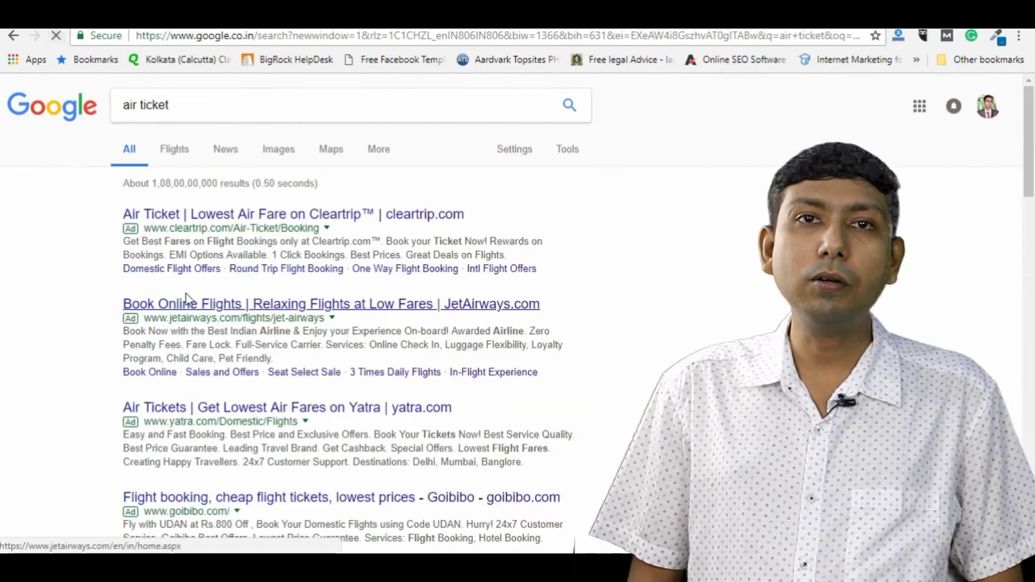
scroll(146, 327, "down", 10)
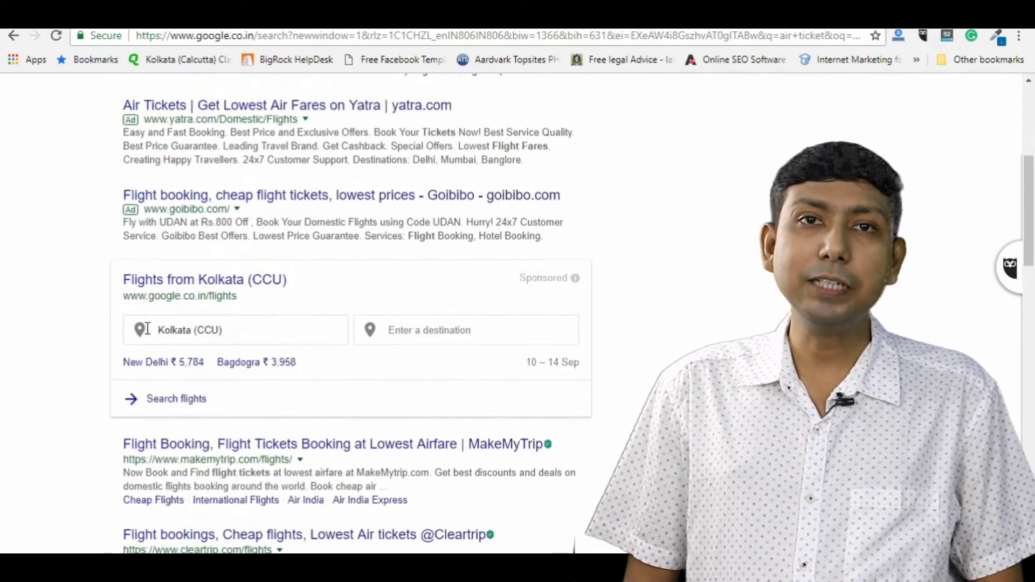
scroll(254, 143, "up", 10)
left_click(254, 103)
type("booking in")
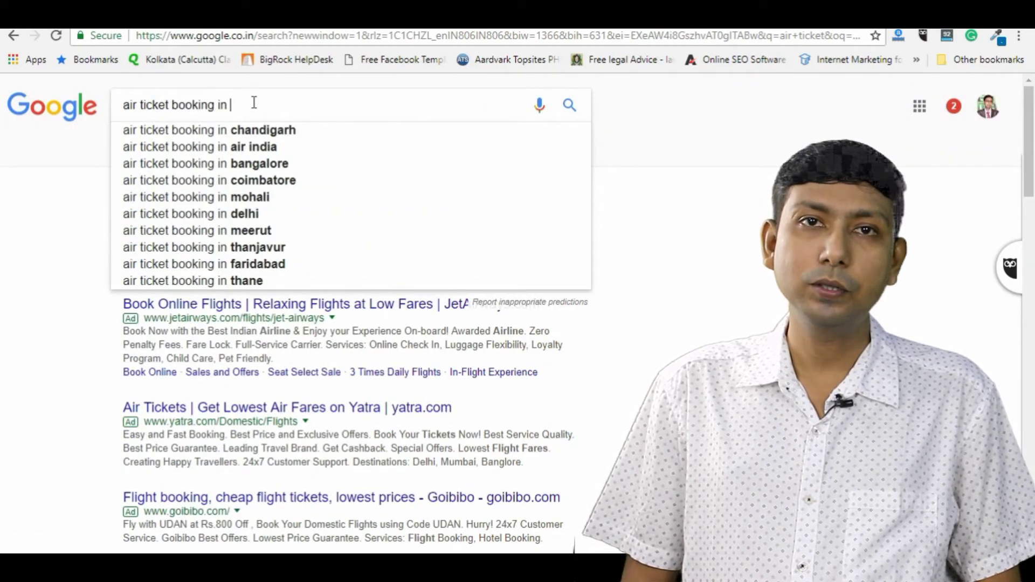
key("Down")
key("Return")
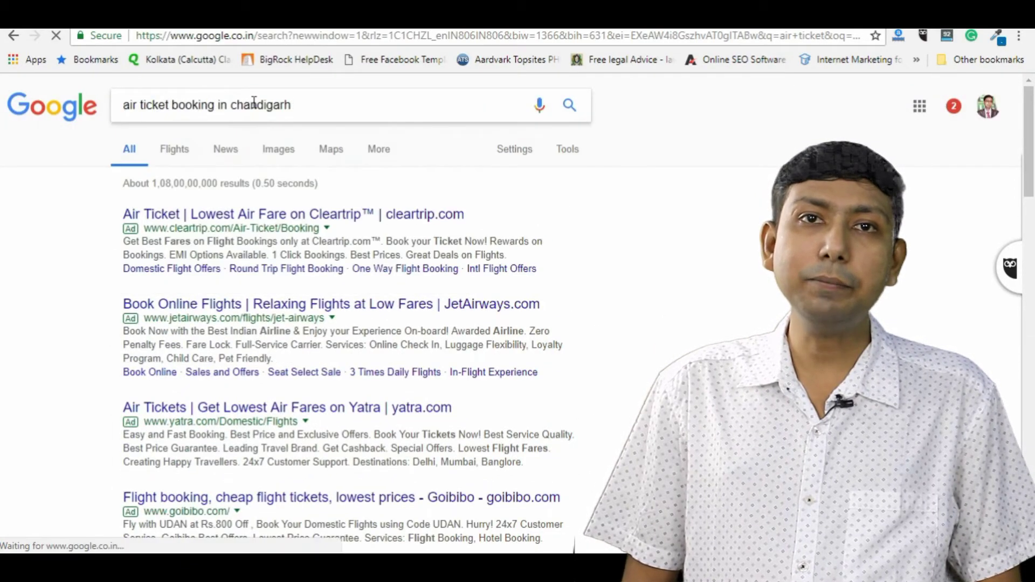
scroll(413, 360, "down", 2)
scroll(413, 360, "down", 8)
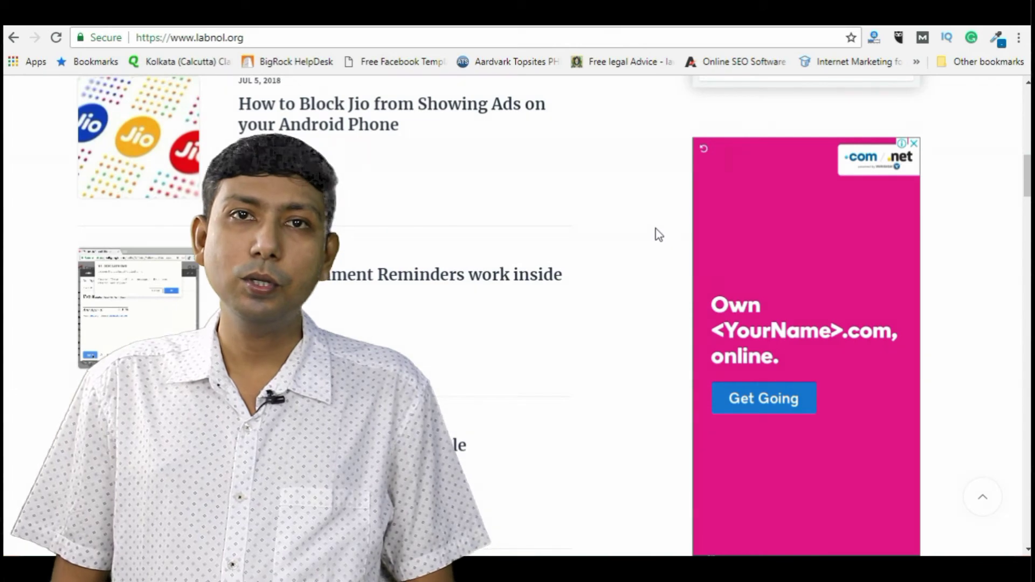
Step: Switch to the 'mobile phone' search and page through its sponsored phone products
scroll(658, 239, "down", 1)
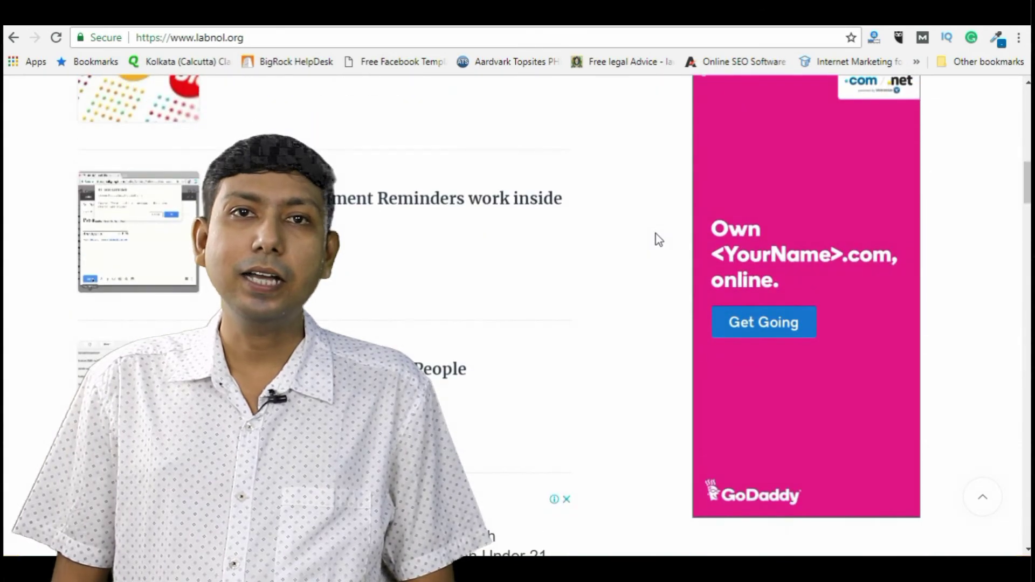
left_click(510, 26)
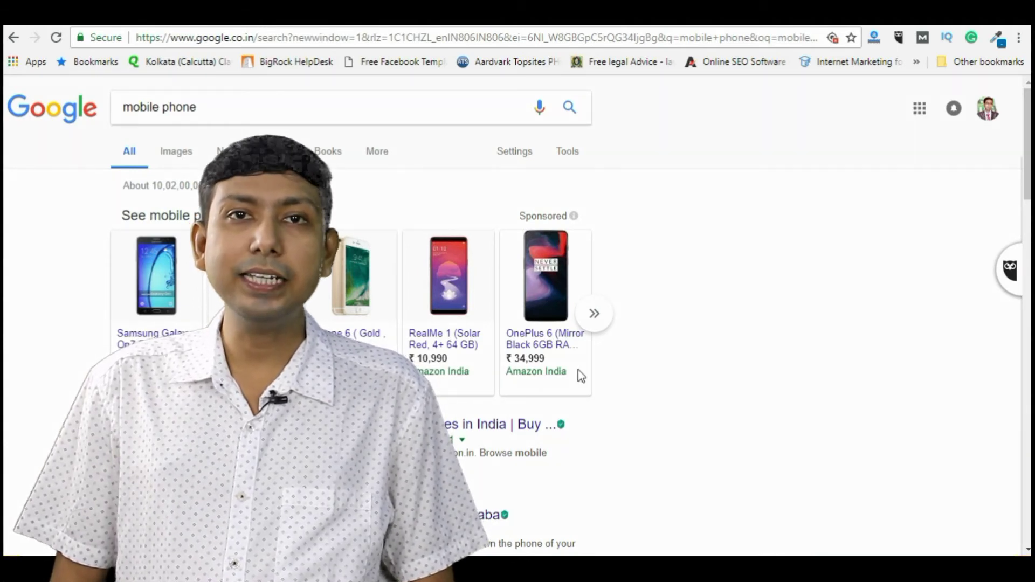
left_click(593, 313)
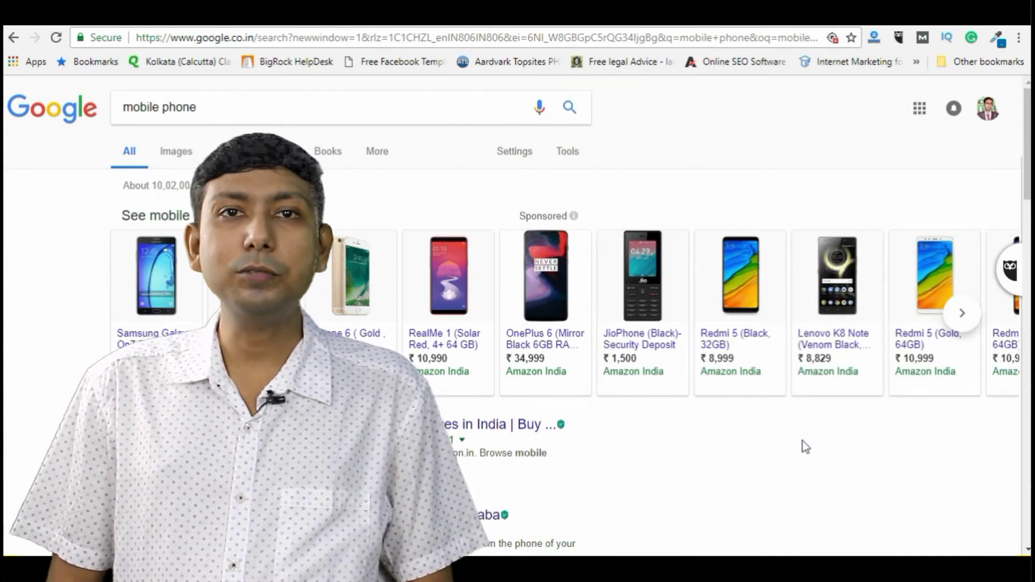
left_click(961, 314)
left_click(962, 316)
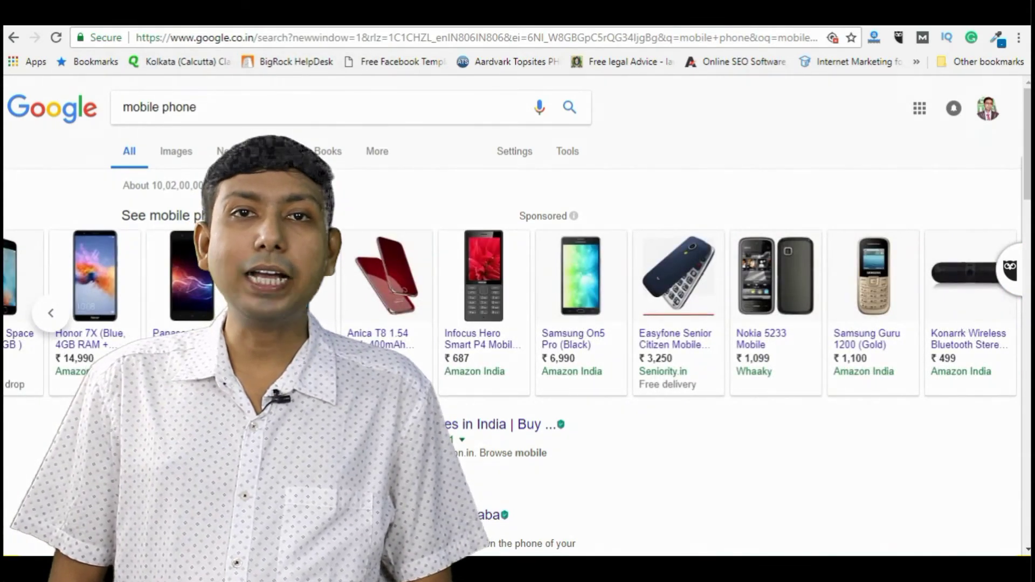
triple_click(244, 111)
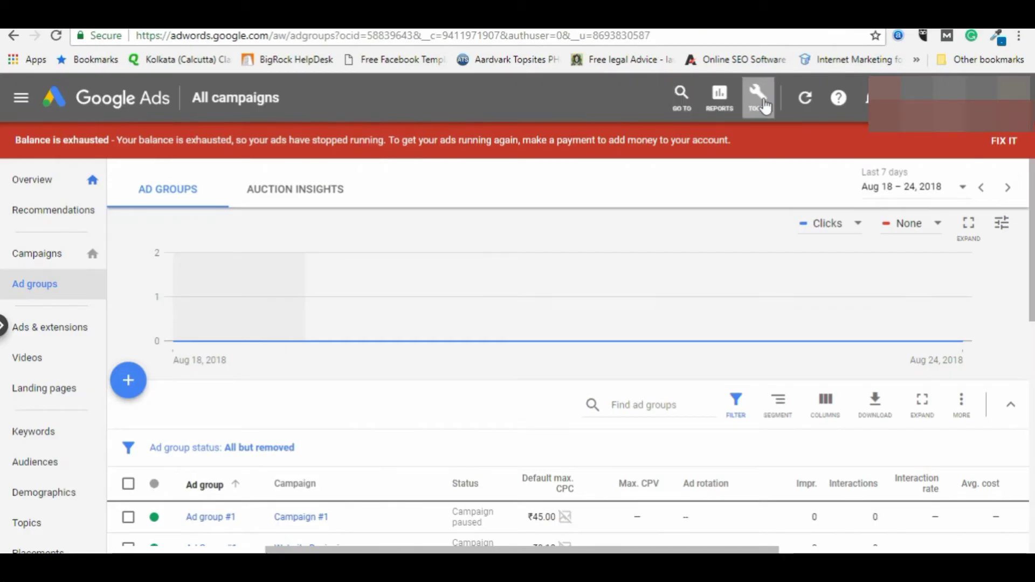
Step: From the header Tools menu, choose Planning > Keyword Planner
left_click(765, 107)
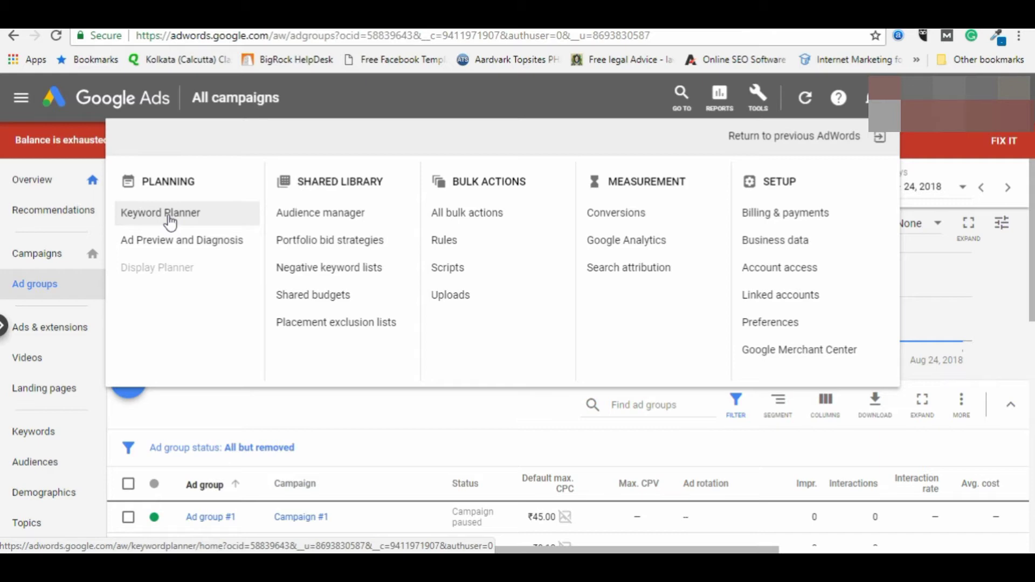
left_click(347, 97)
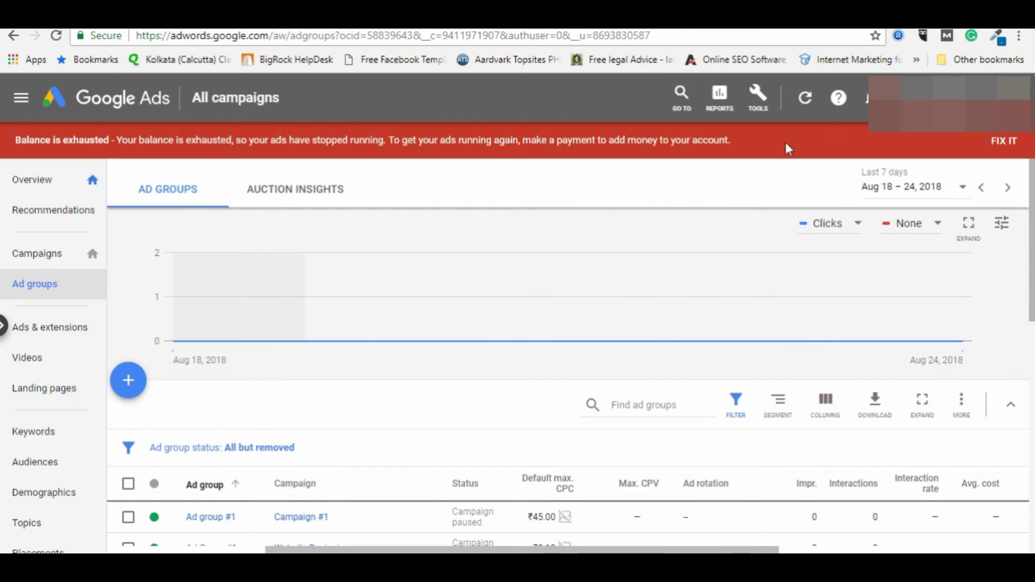
left_click(756, 101)
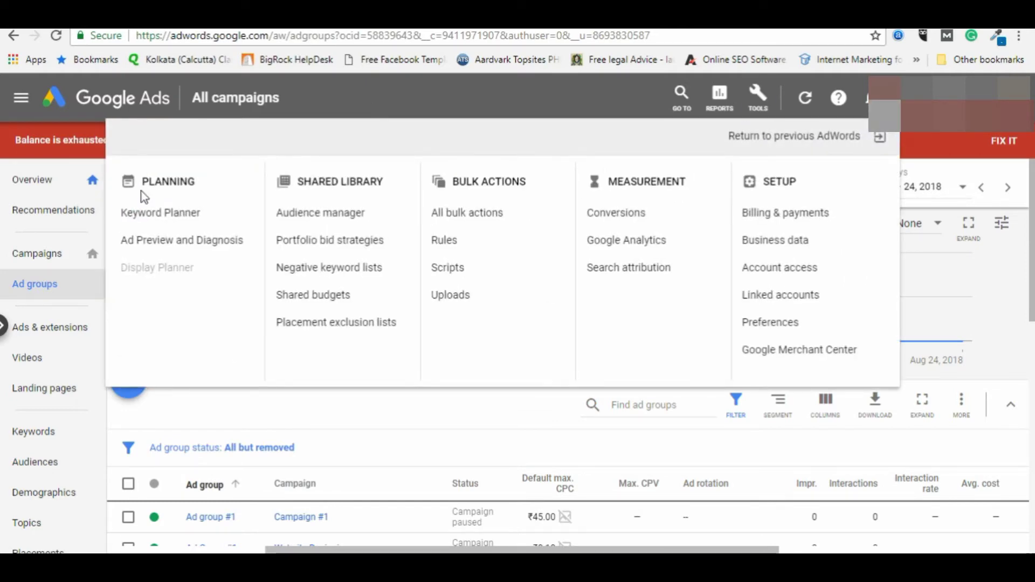
left_click(160, 212)
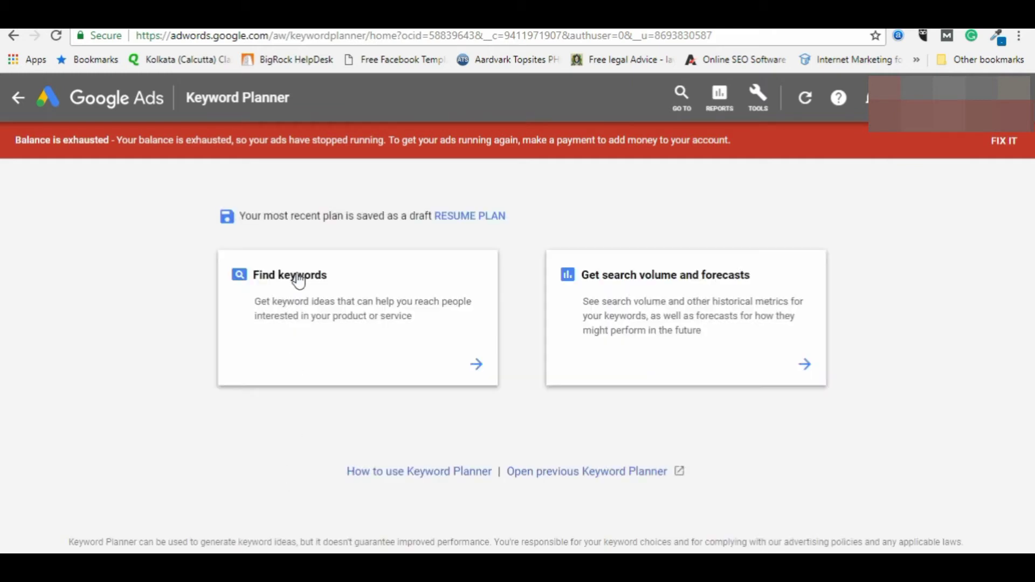
Step: Enter the seed keywords flower delivery, flower decoration, bouquet delivery and flower boutique in Find keywords
left_click(296, 276)
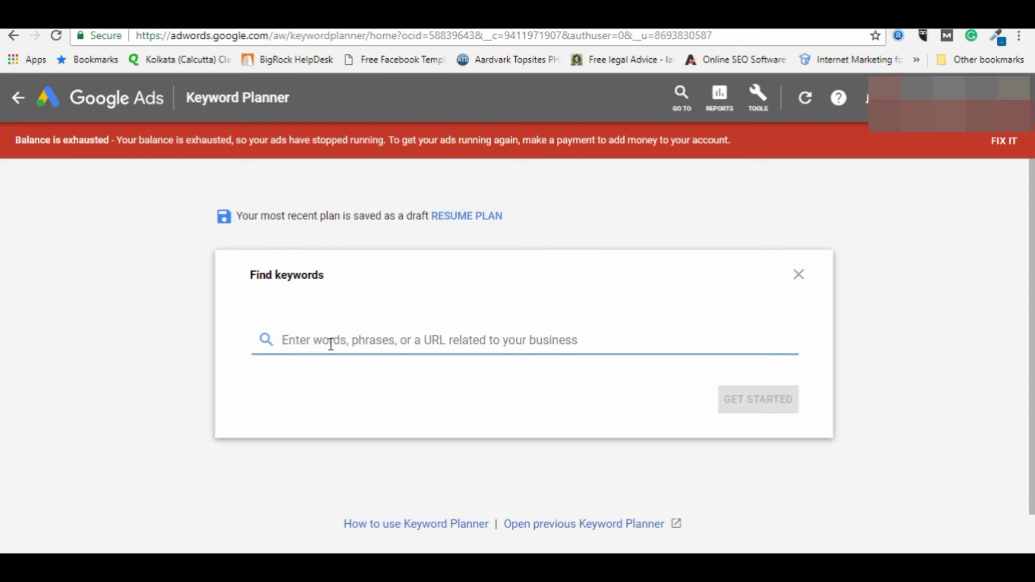
type("flower")
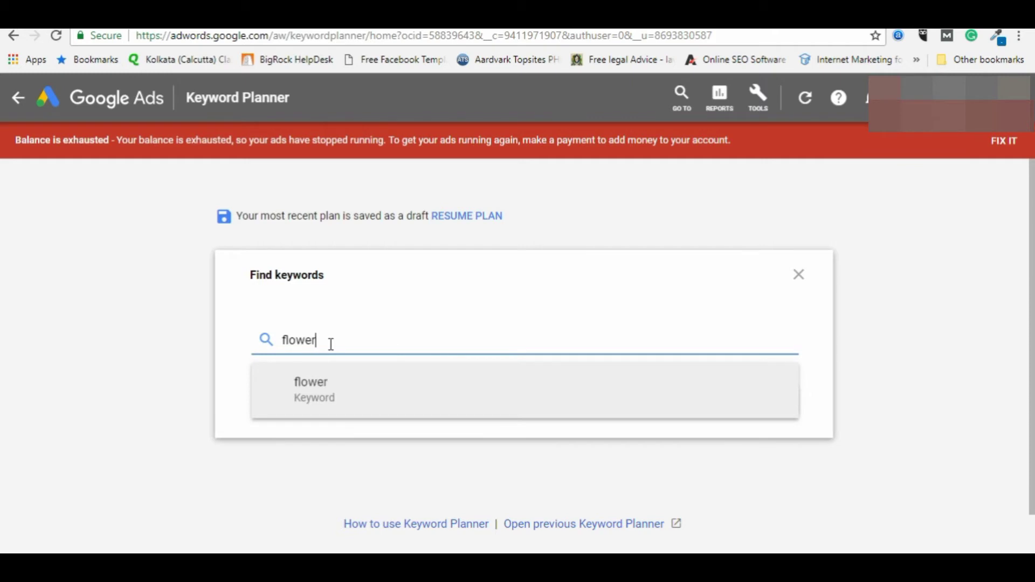
type(" delivery")
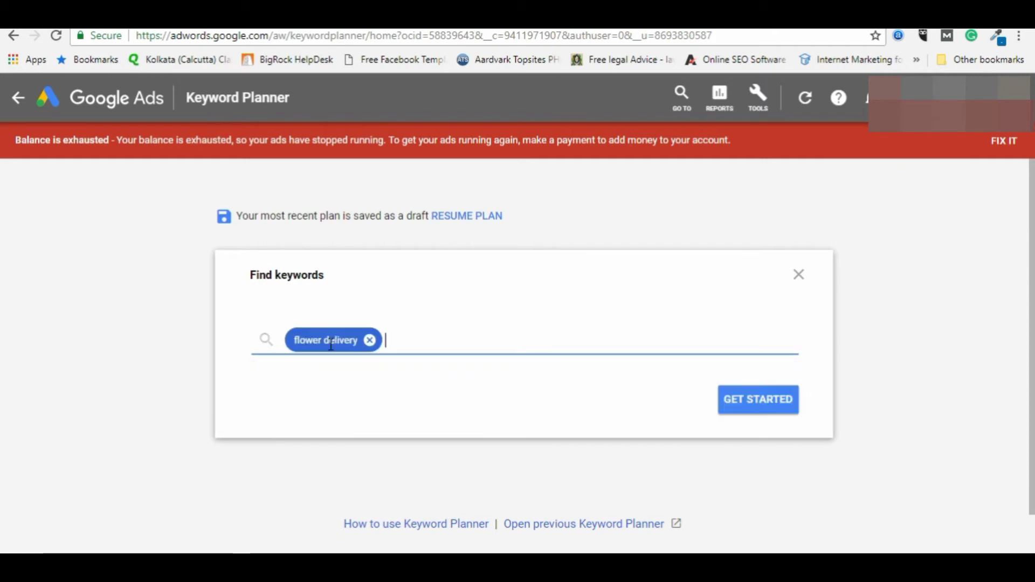
type(",d")
key("BackSpace")
type("f")
key("BackSpace")
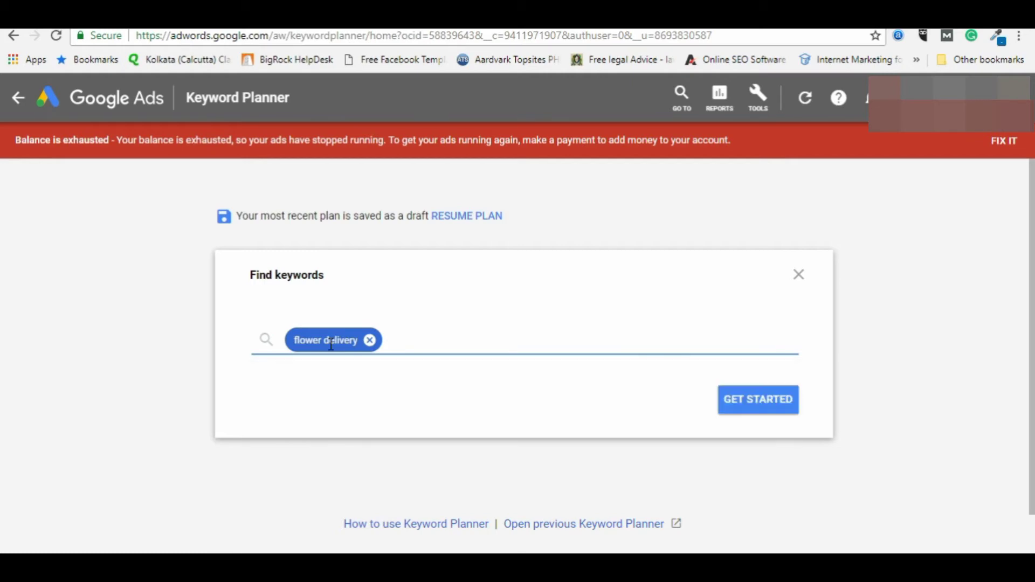
type("flo")
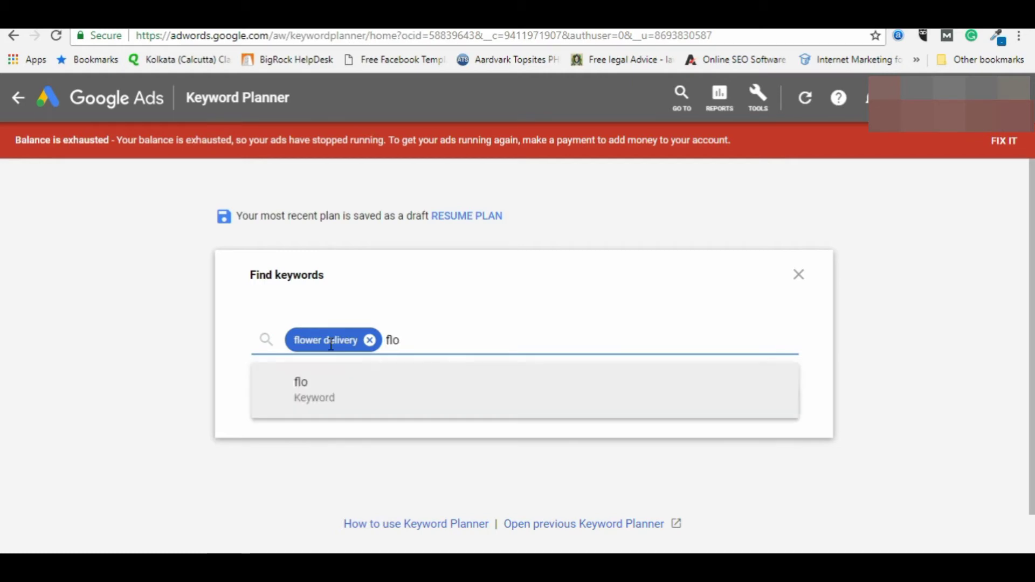
type("wer de")
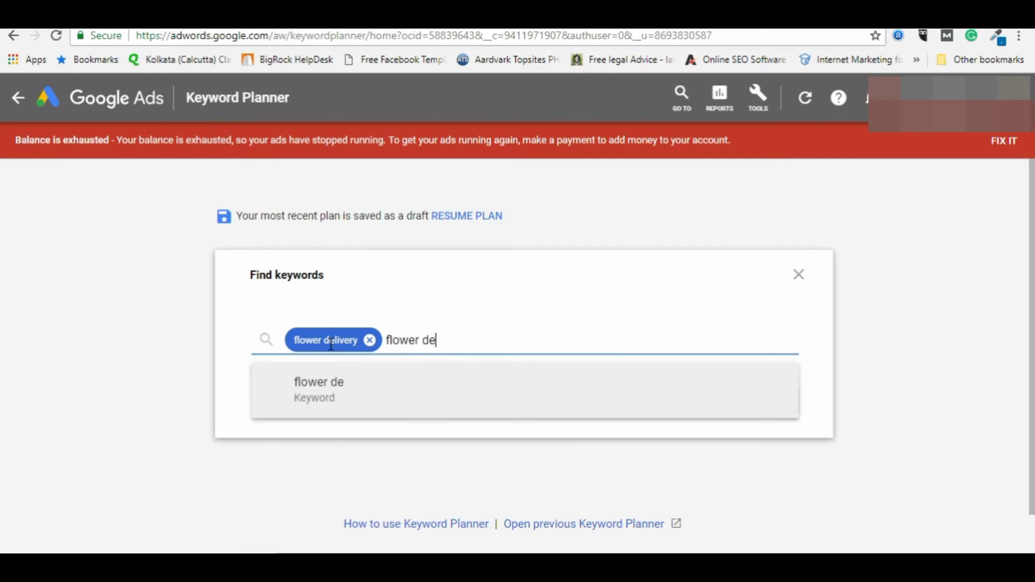
type("coration,")
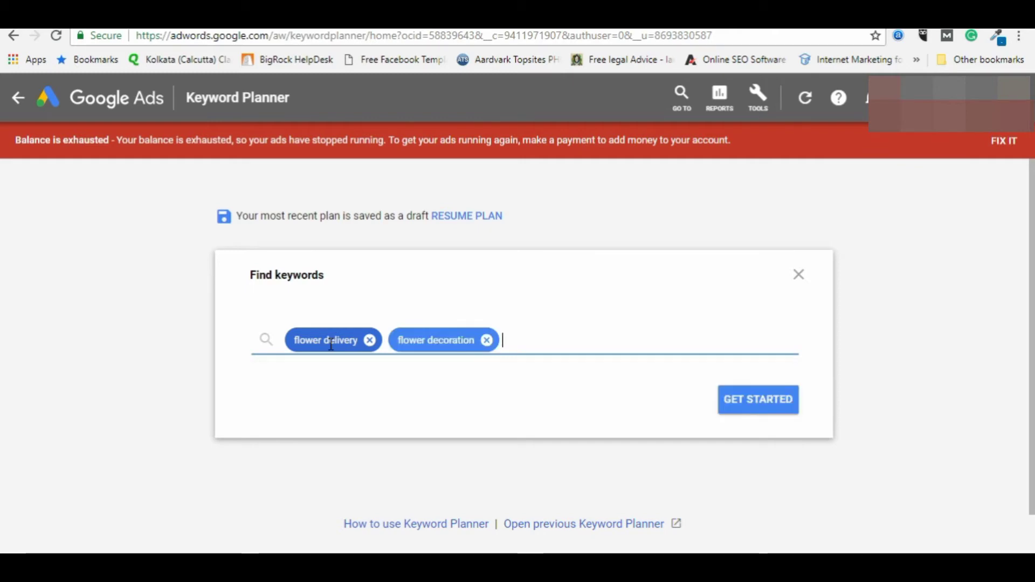
type("bou")
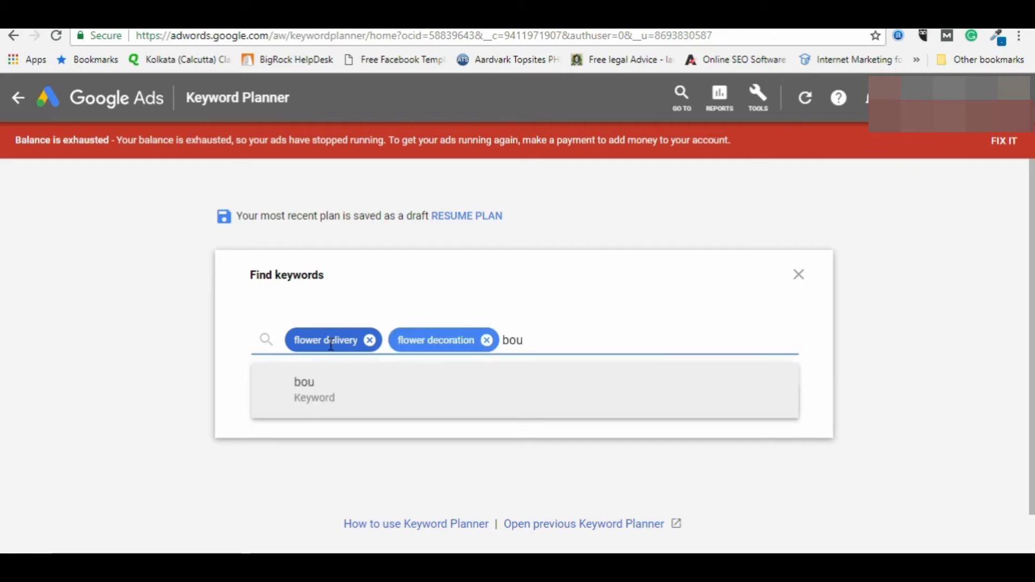
type("quet")
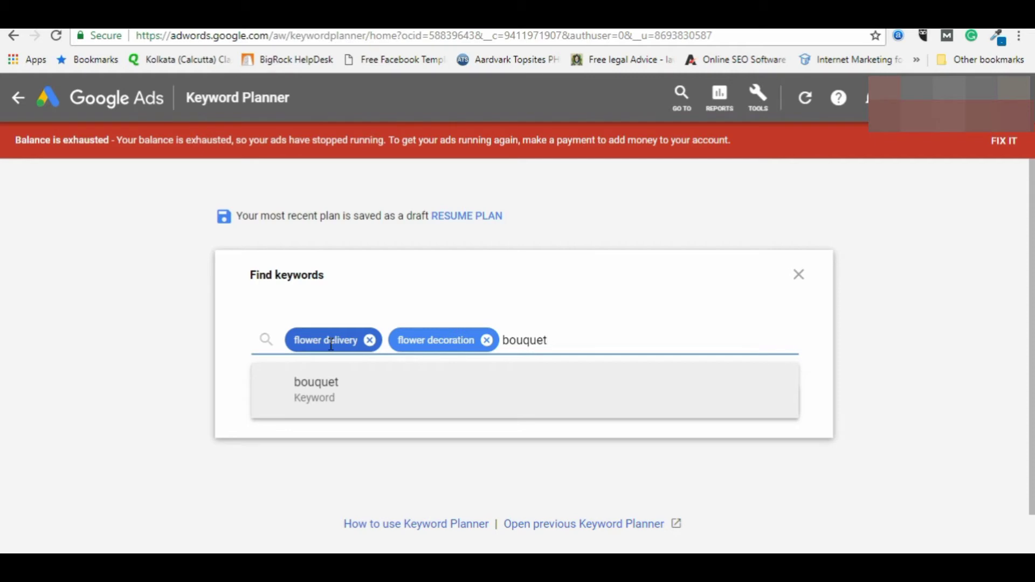
type(" delivery,")
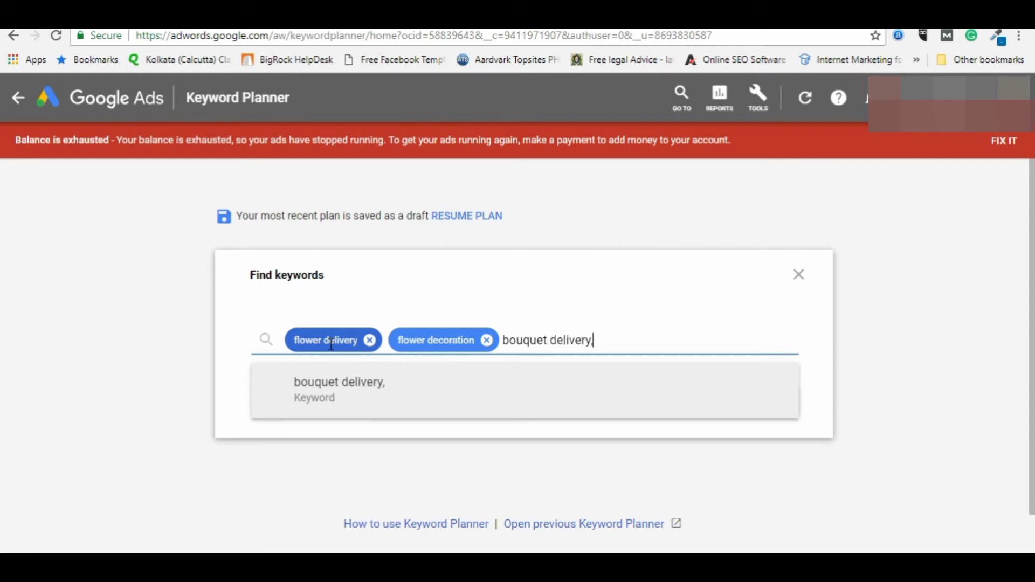
key("Return")
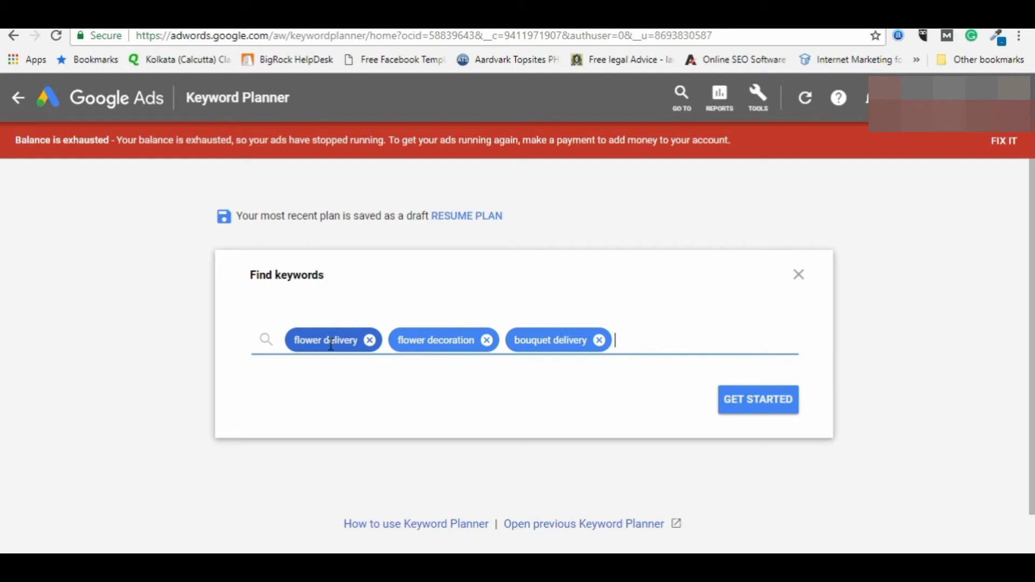
type("boutique")
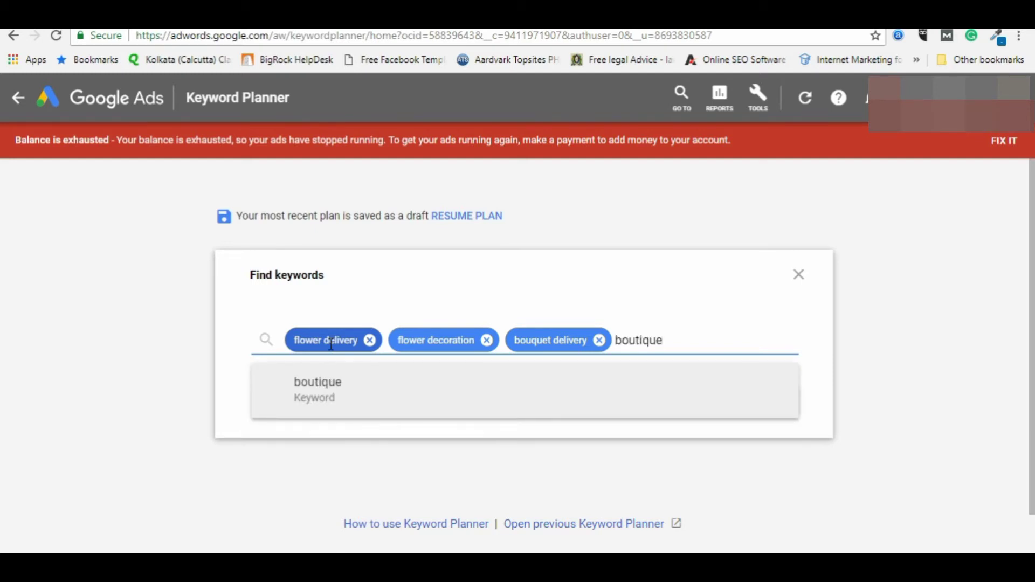
key("Home")
type("flower")
key("End")
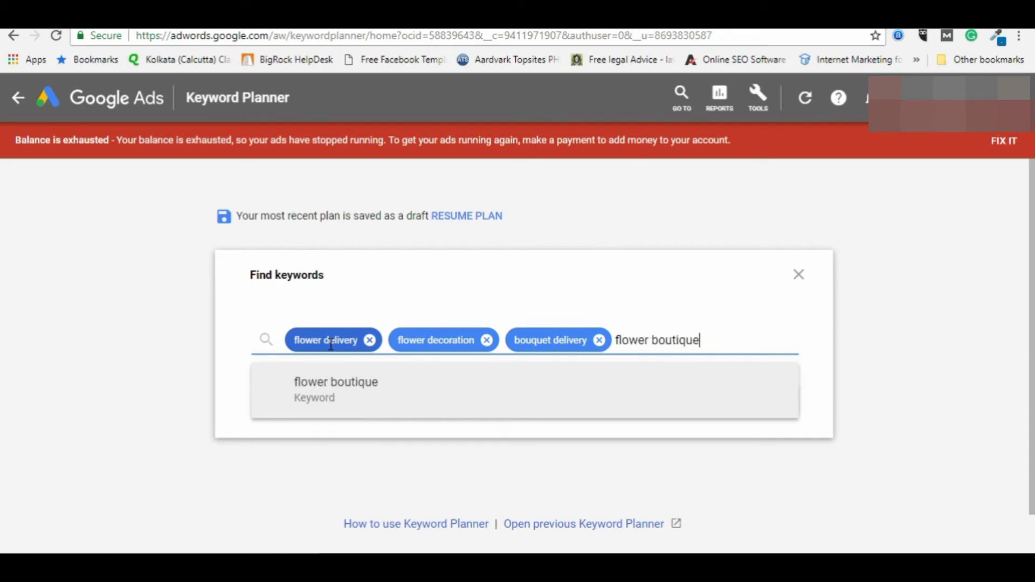
key("Return")
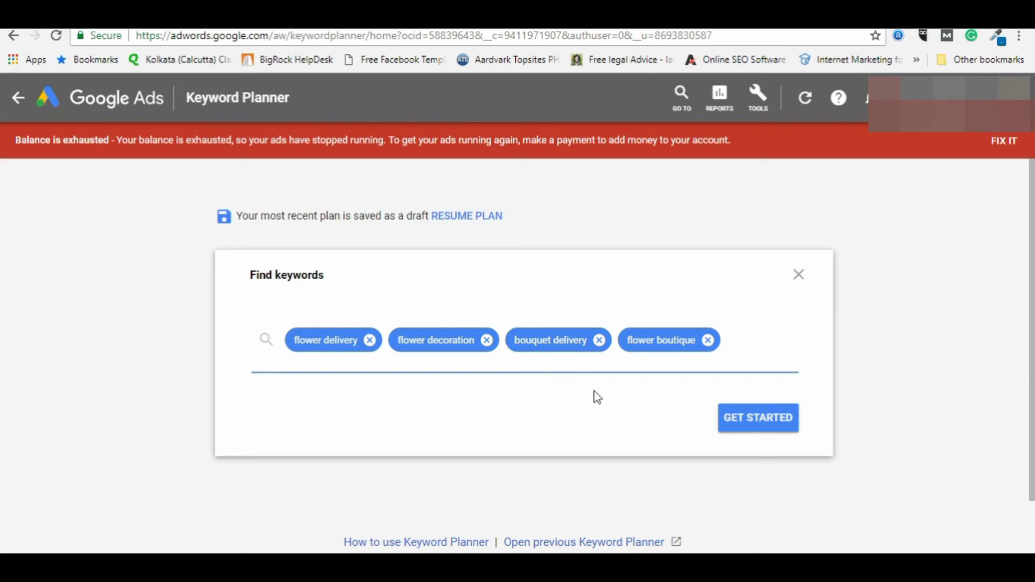
Step: Get ideas for the four seeds and tick flower boutique, bouquet delivery, flower delivery, flower decoration, flowers, send flowers
left_click(749, 416)
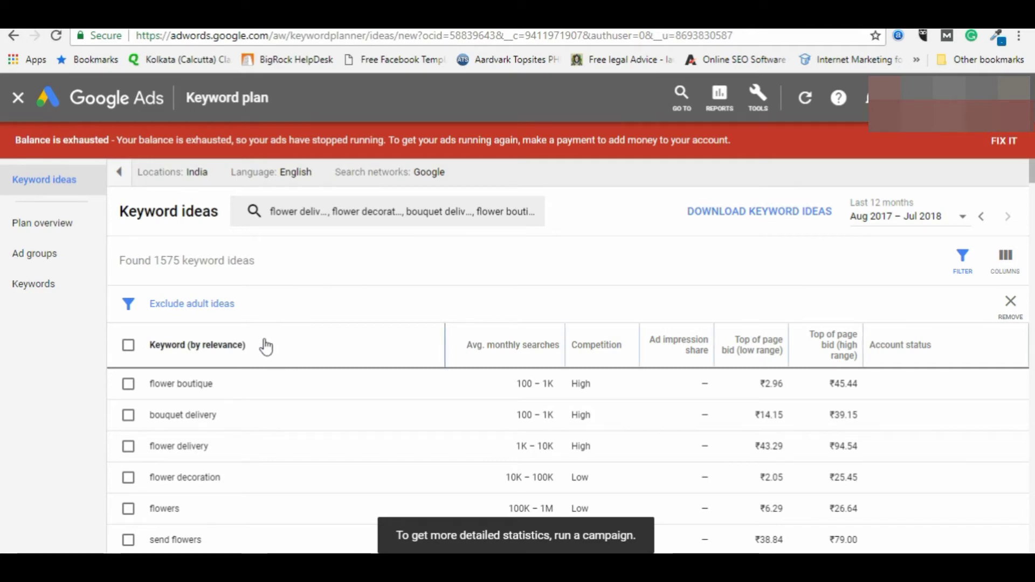
scroll(513, 346, "down", 1)
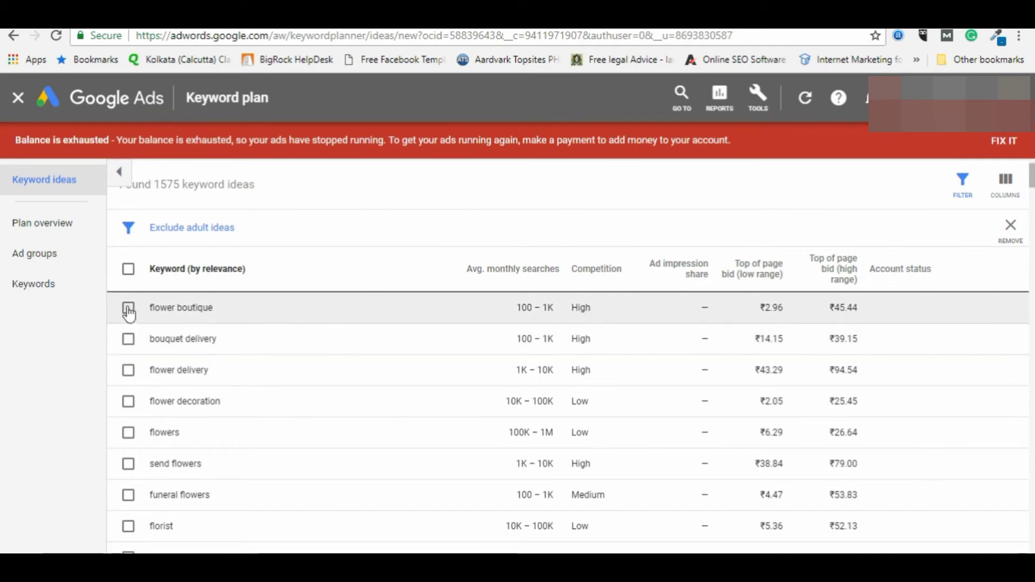
left_click(128, 308)
left_click(128, 338)
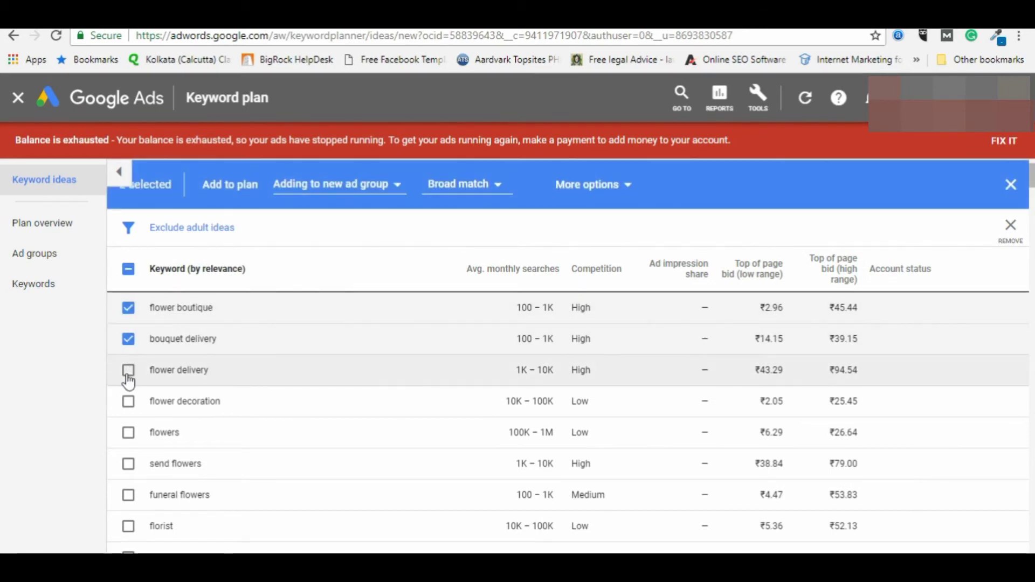
left_click(128, 376)
left_click(128, 406)
left_click(129, 436)
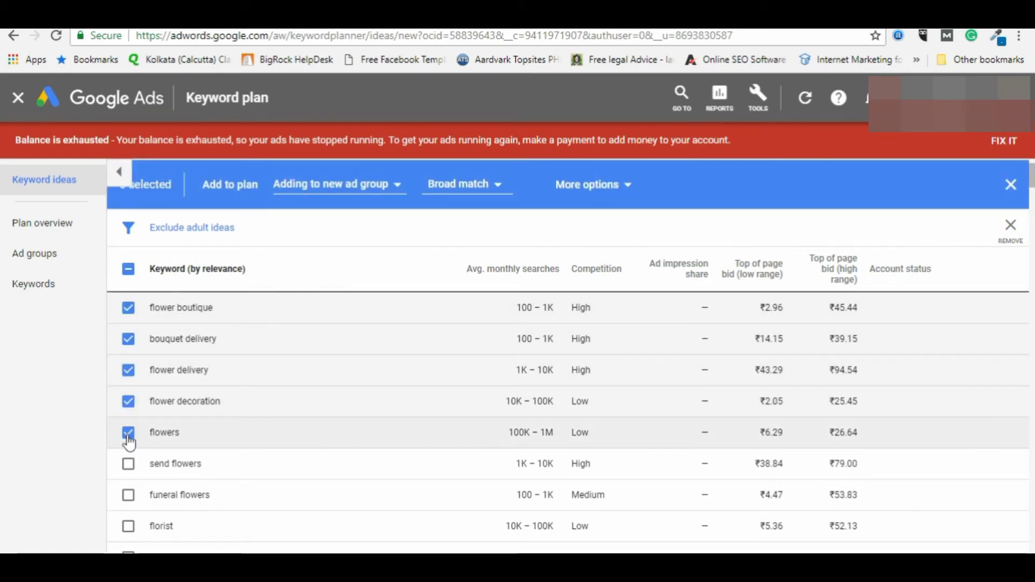
left_click(128, 464)
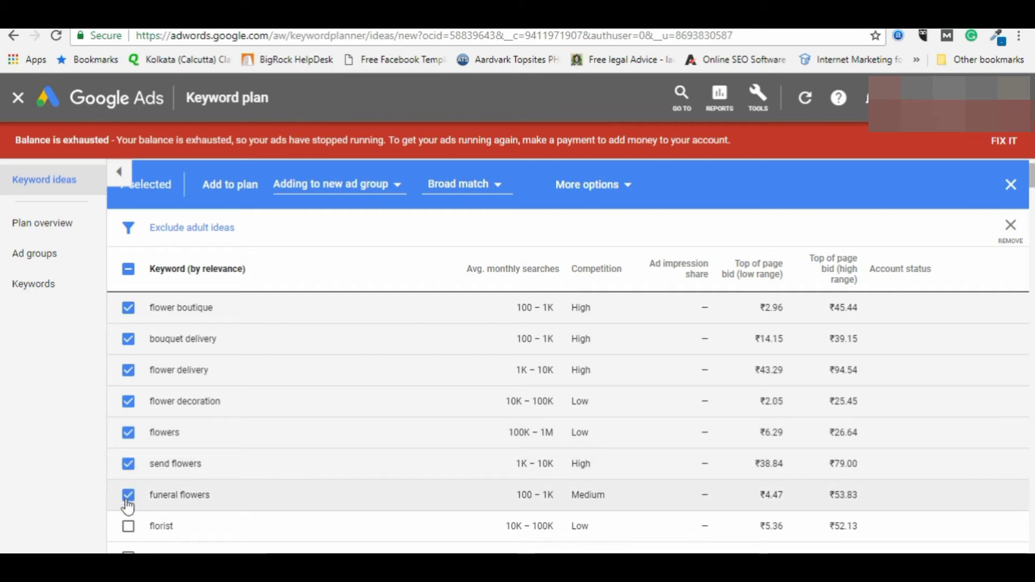
Step: Also tick flower shop and order flowers, completing the ten selected keyword ideas
scroll(166, 507, "down", 3)
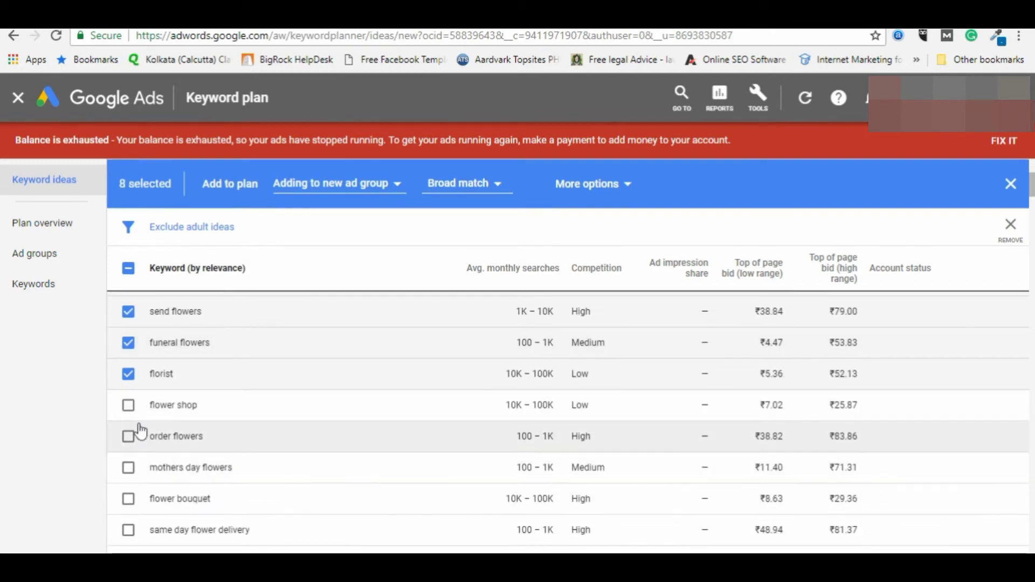
left_click(128, 405)
left_click(125, 439)
scroll(388, 279, "up", 5)
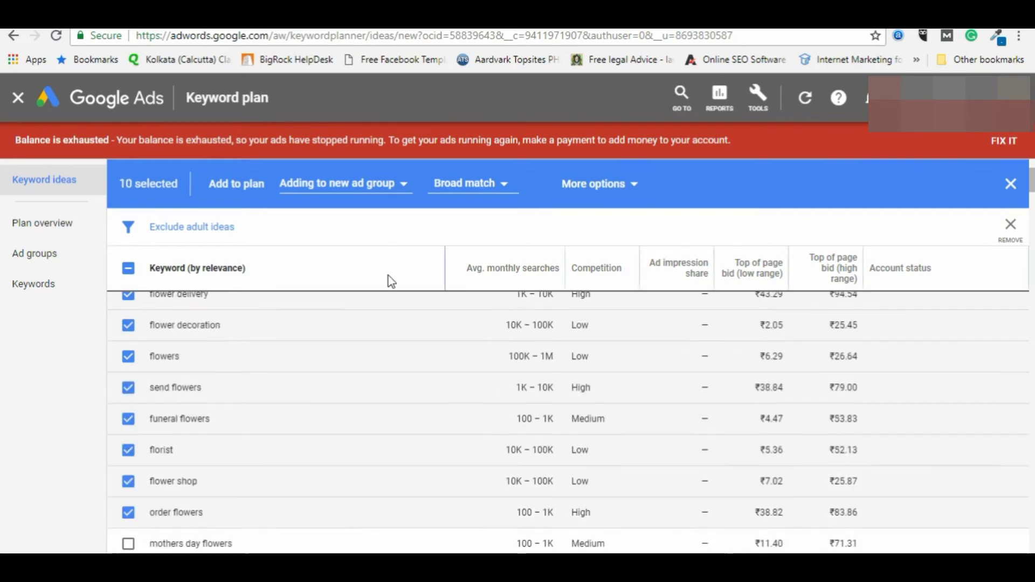
left_click(510, 274)
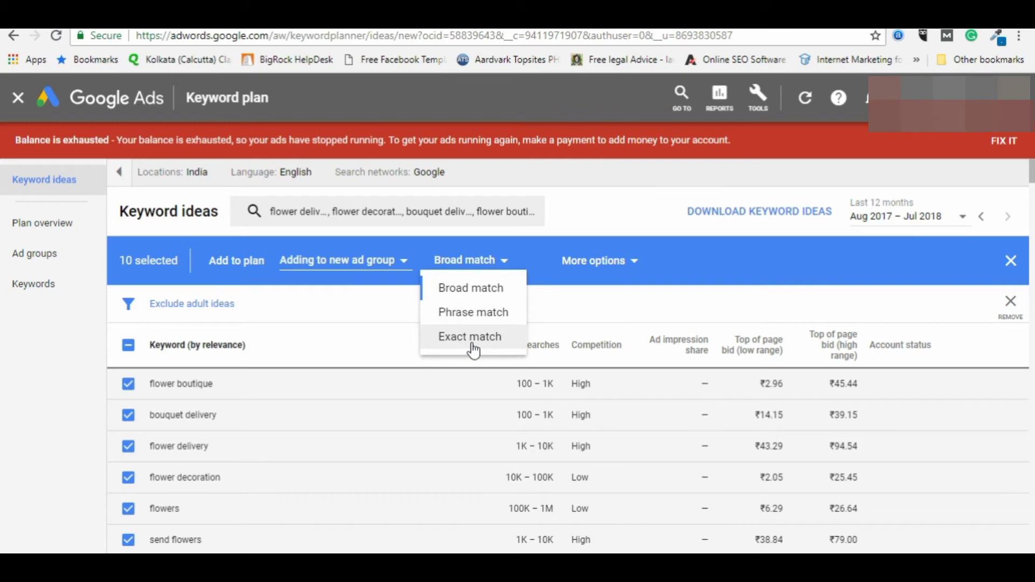
Step: Keep broad match and create a new ad group named 'Flower Generic' for the selected keywords
left_click(401, 260)
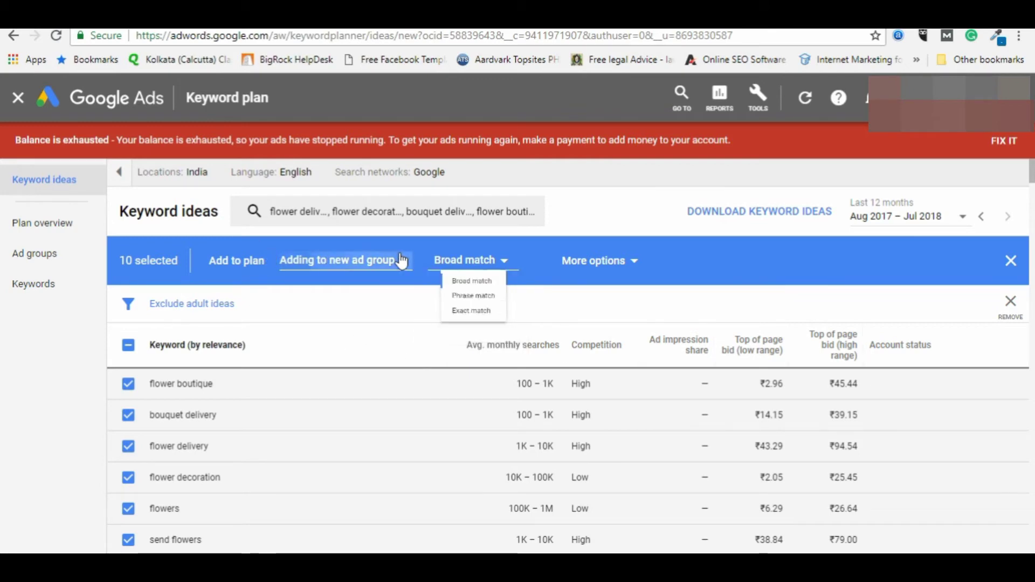
left_click(629, 218)
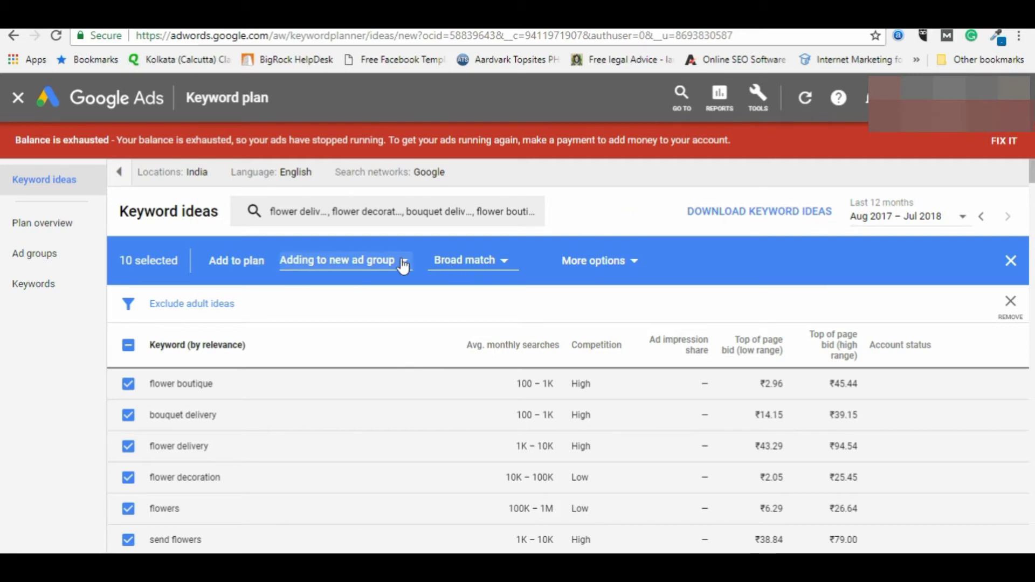
left_click(481, 266)
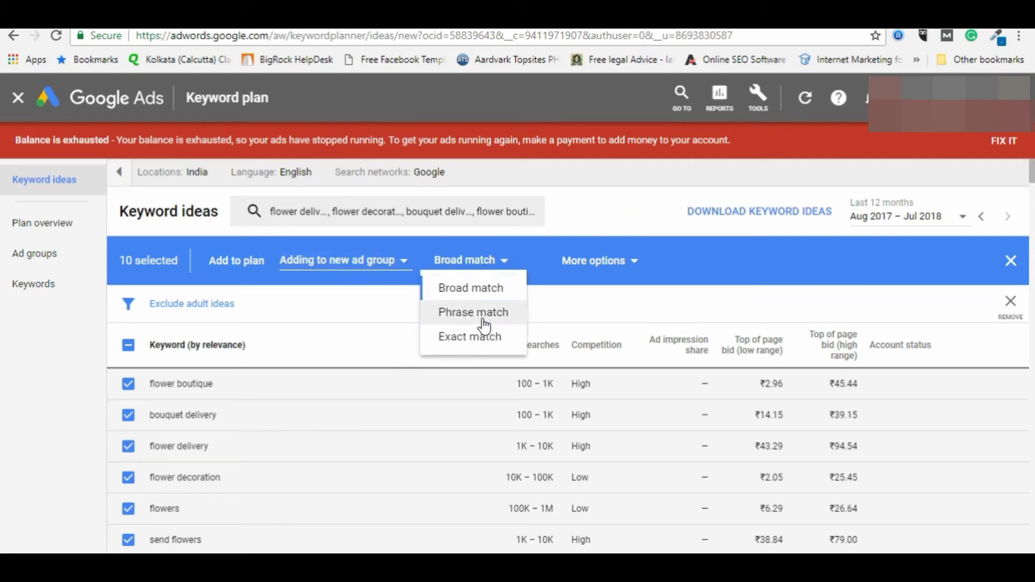
left_click(280, 291)
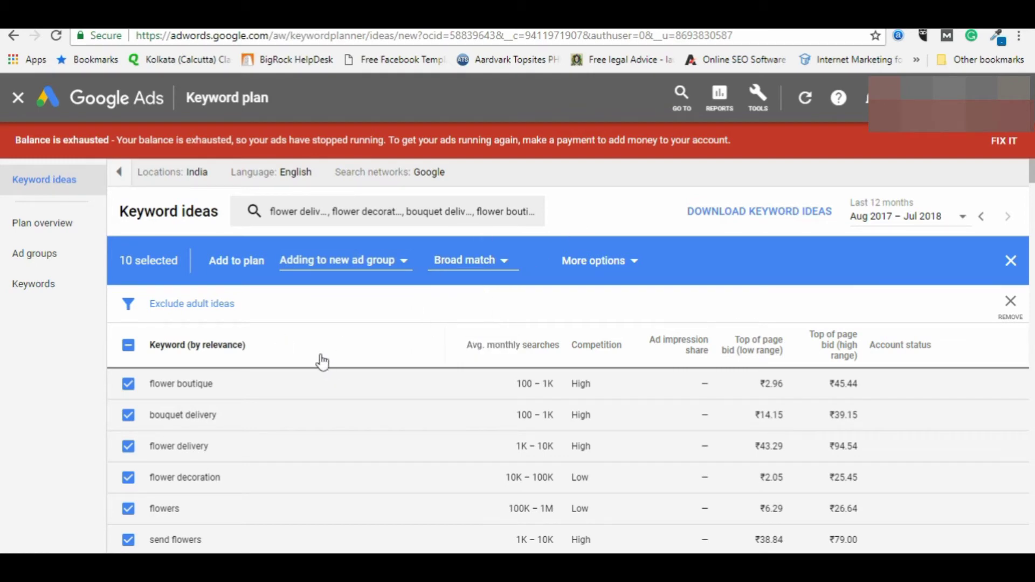
left_click(362, 264)
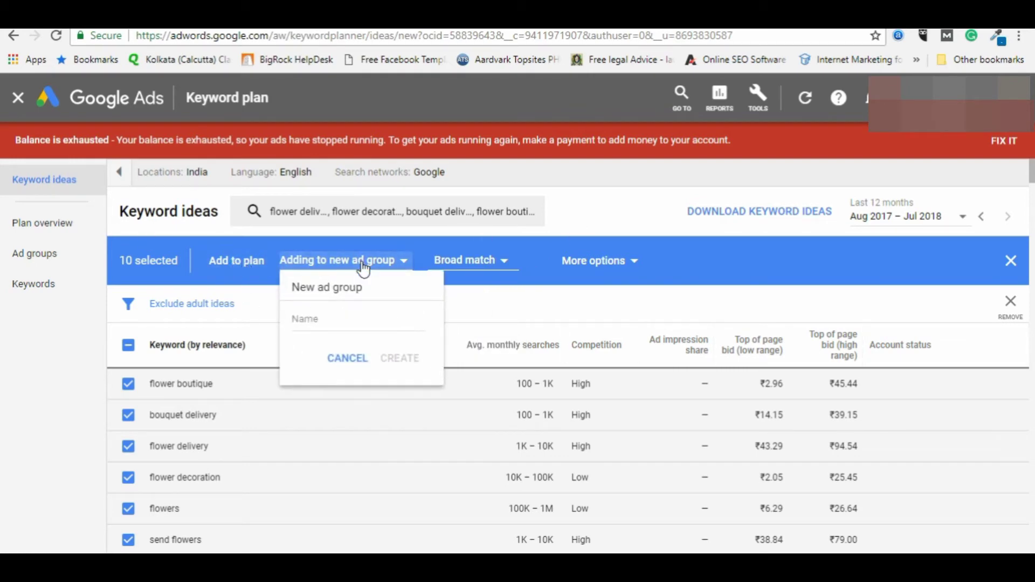
left_click(335, 320)
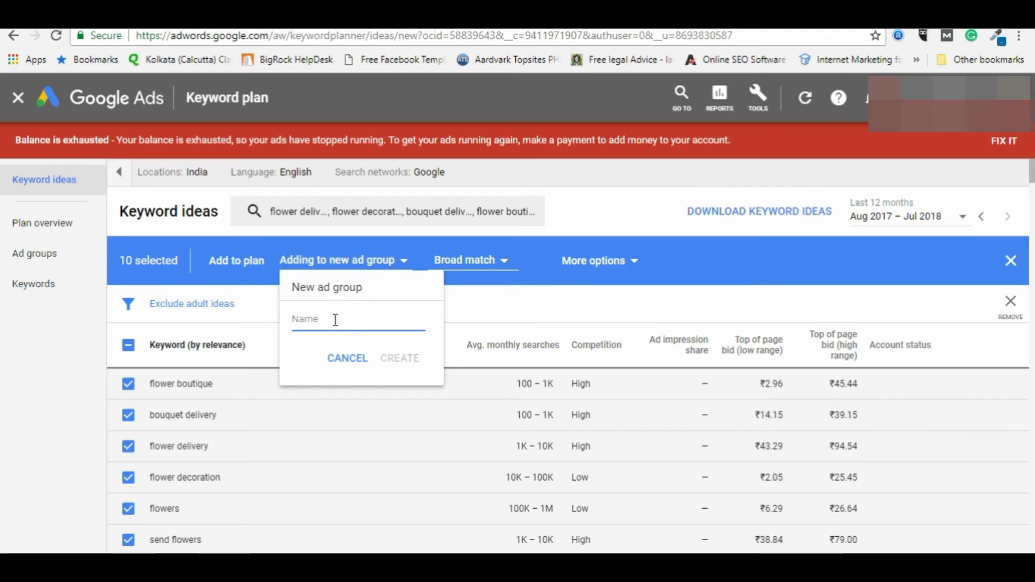
type("F")
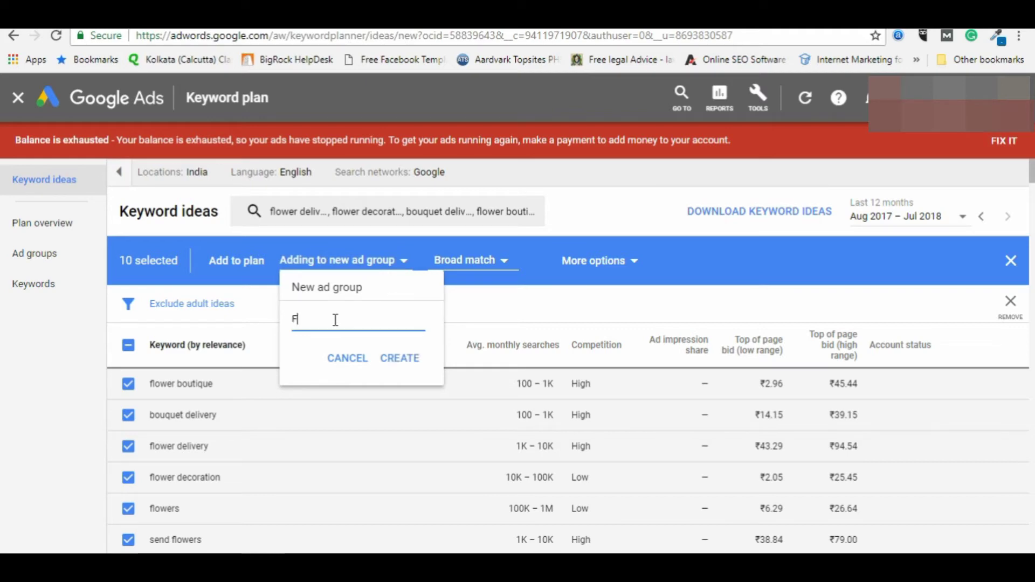
type("lower")
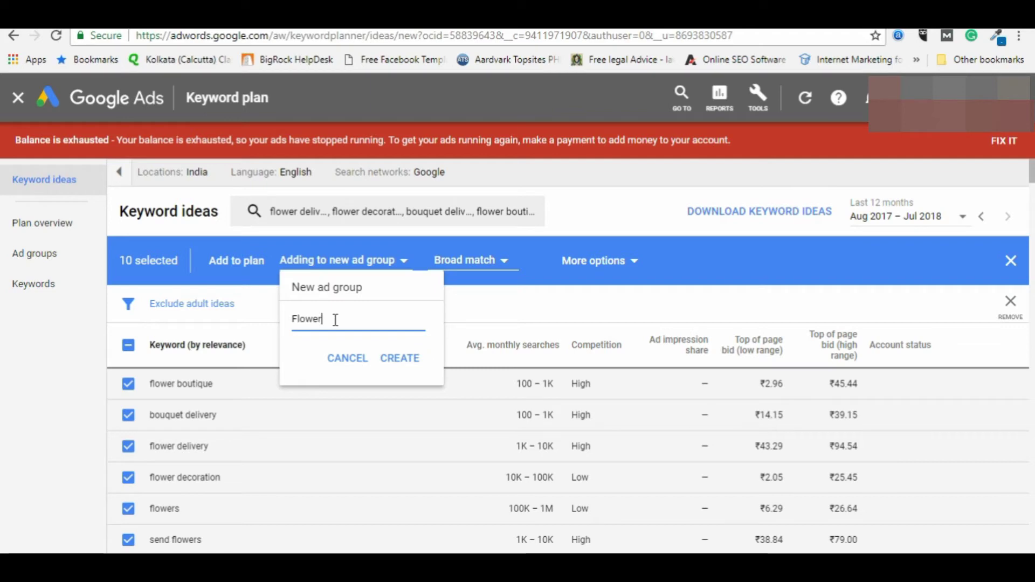
type(" Generic")
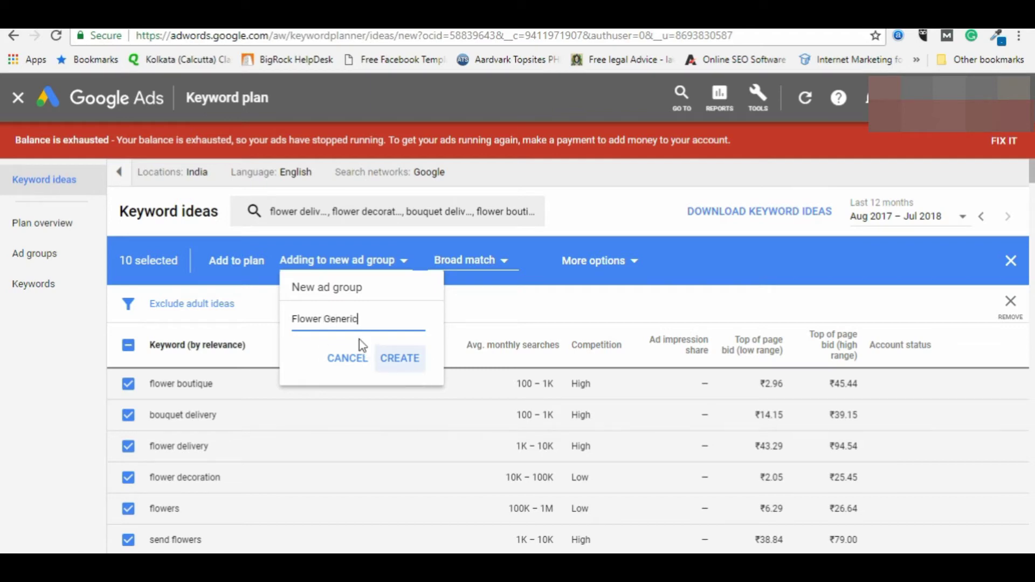
left_click(399, 362)
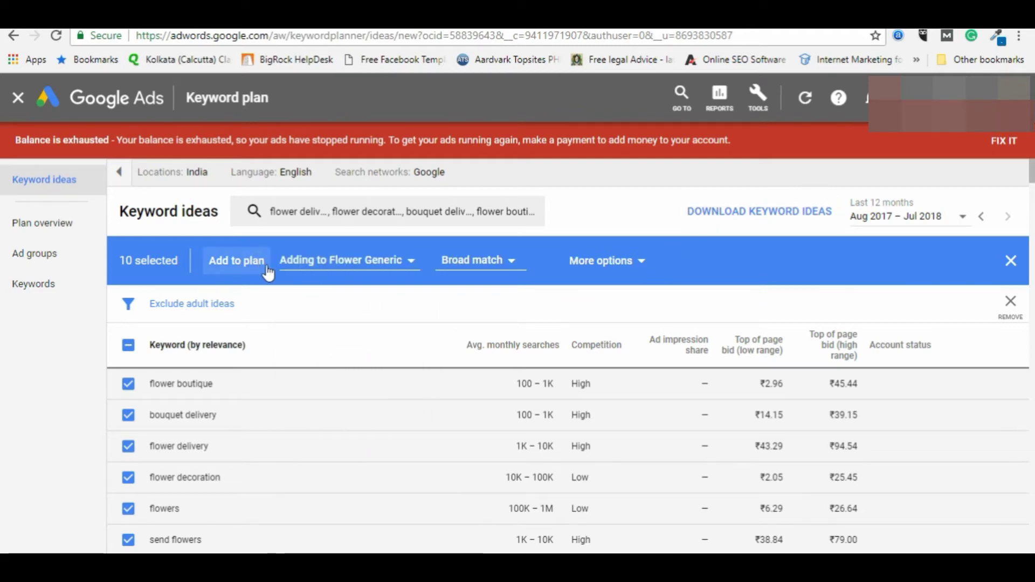
Step: Add the ten selected flower keywords to the plan under Flower Generic, without adding any filter
left_click(635, 266)
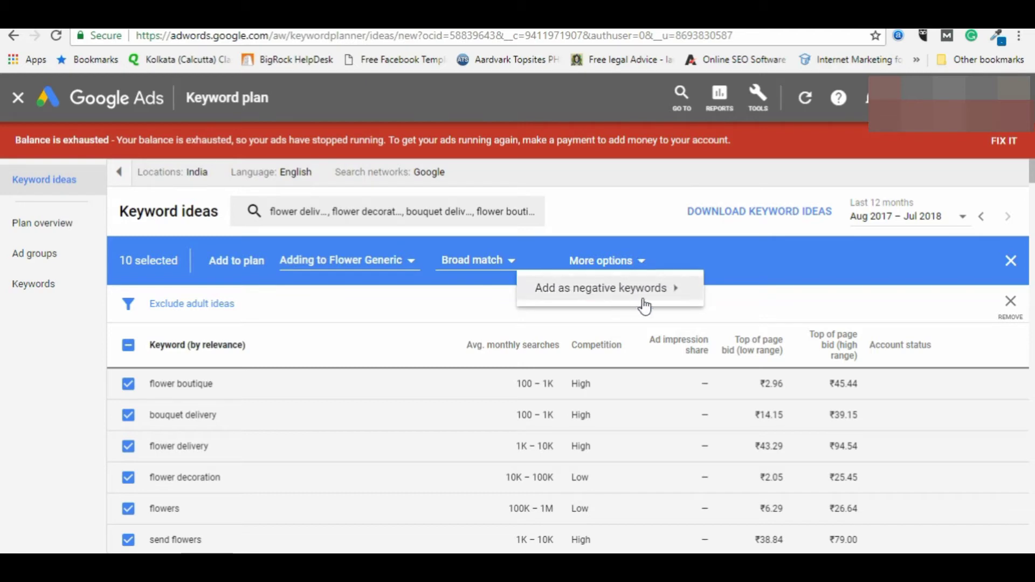
mouse_move(657, 295)
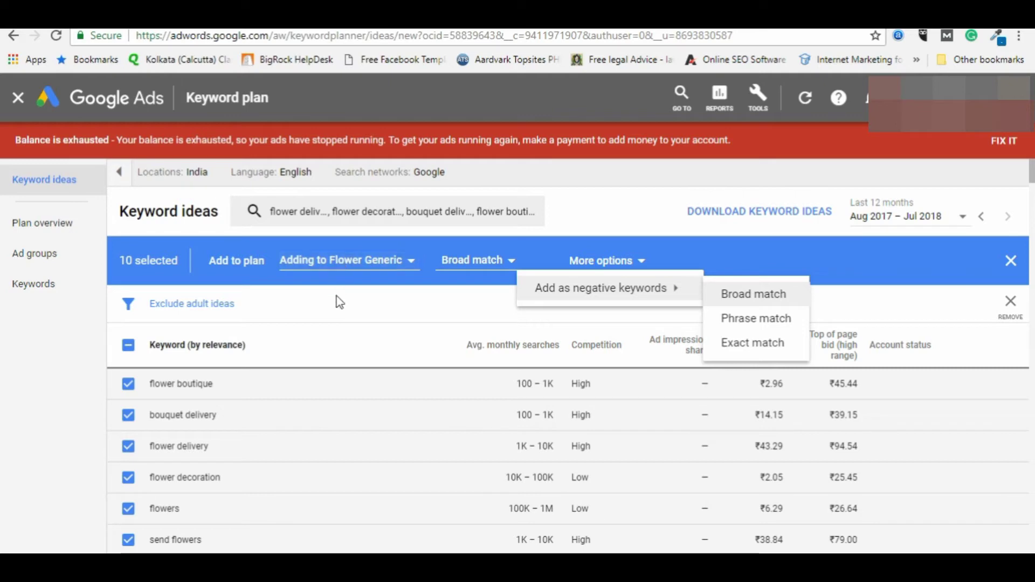
left_click(323, 314)
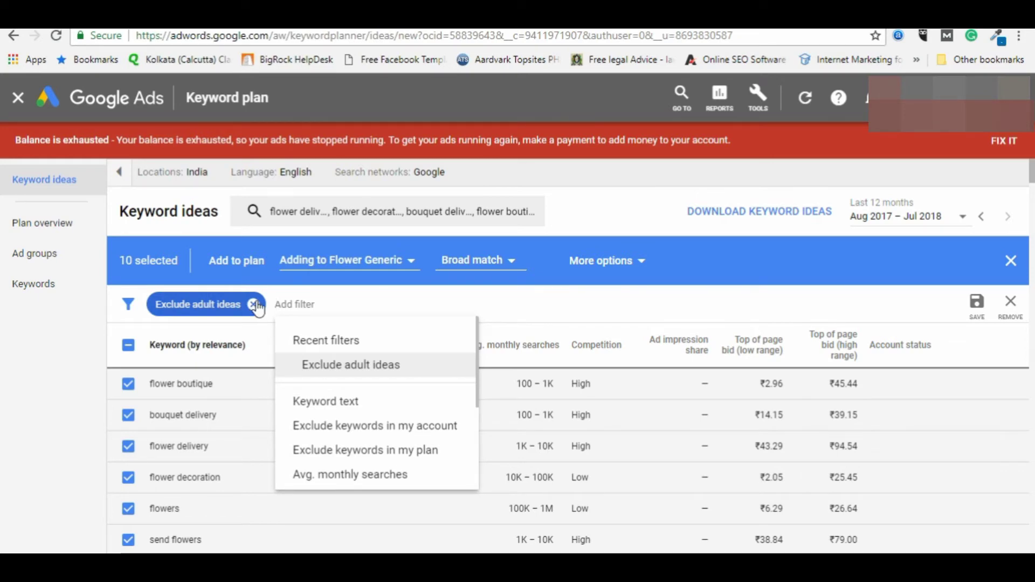
left_click(49, 354)
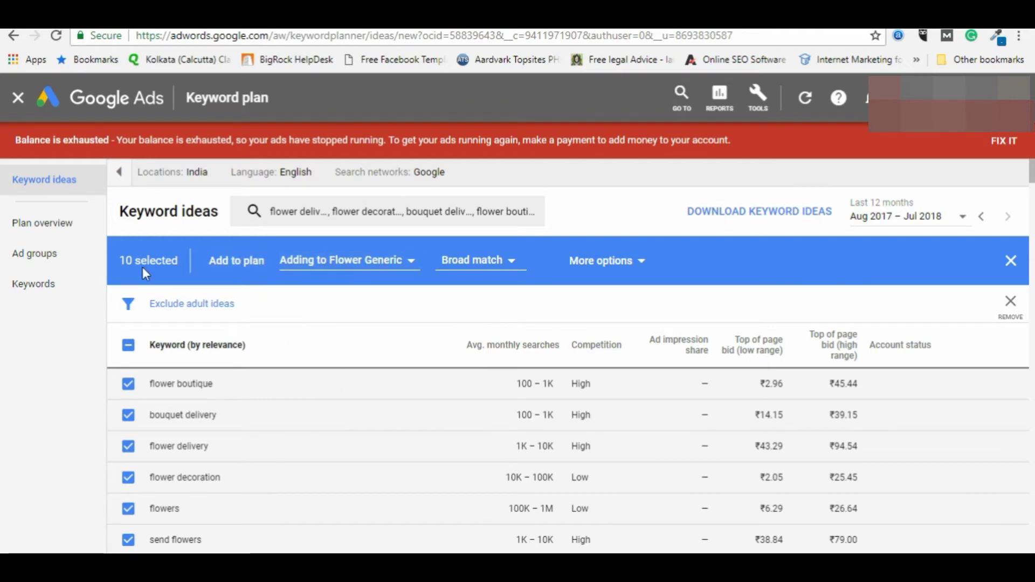
left_click(221, 261)
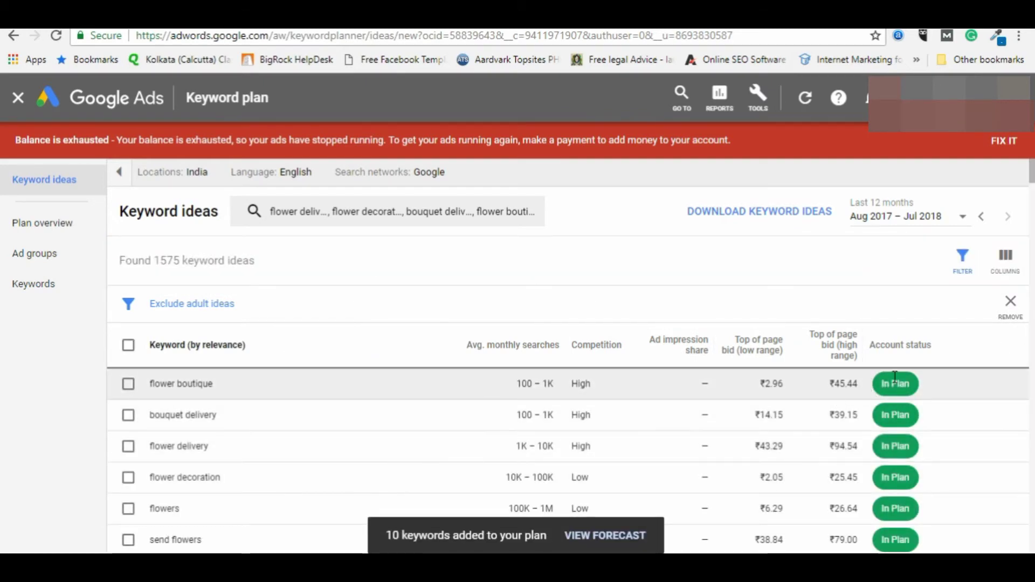
scroll(548, 430, "down", 3)
scroll(548, 430, "up", 3)
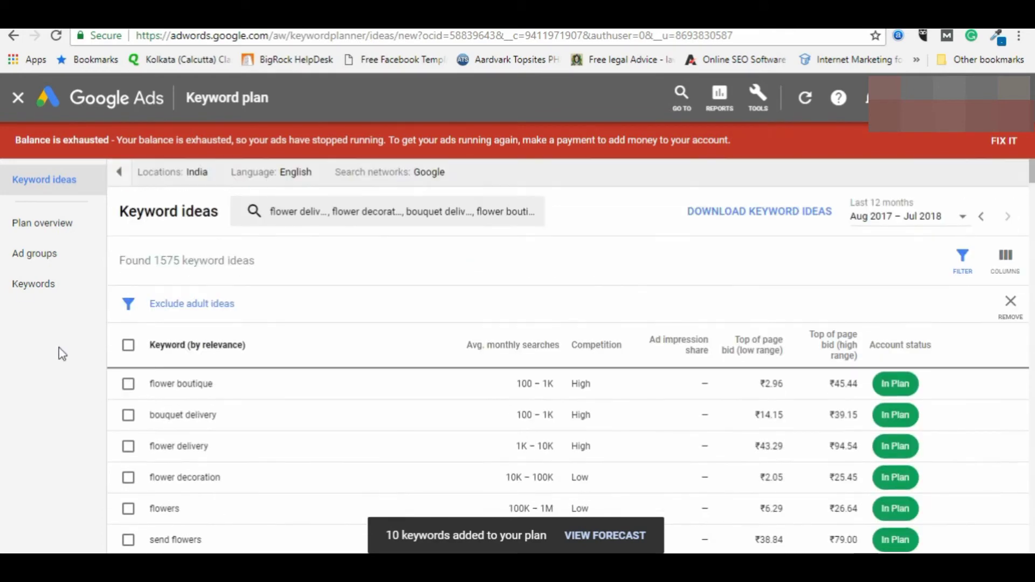
Step: Open the plan overview and highlight the ₹1.2M cost, 510K impressions and 9.7% CTR forecasts
left_click(53, 229)
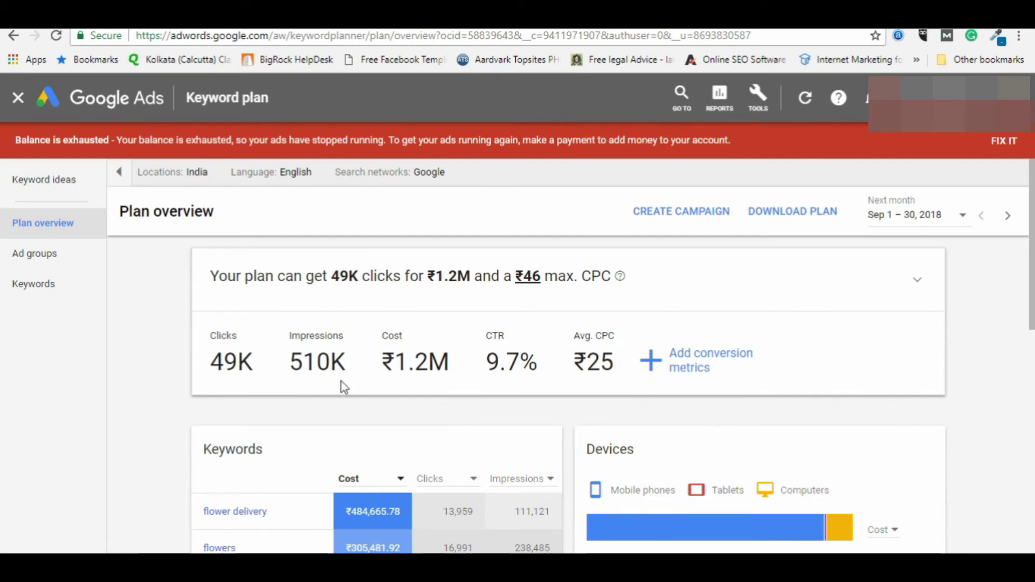
scroll(554, 404, "down", 4)
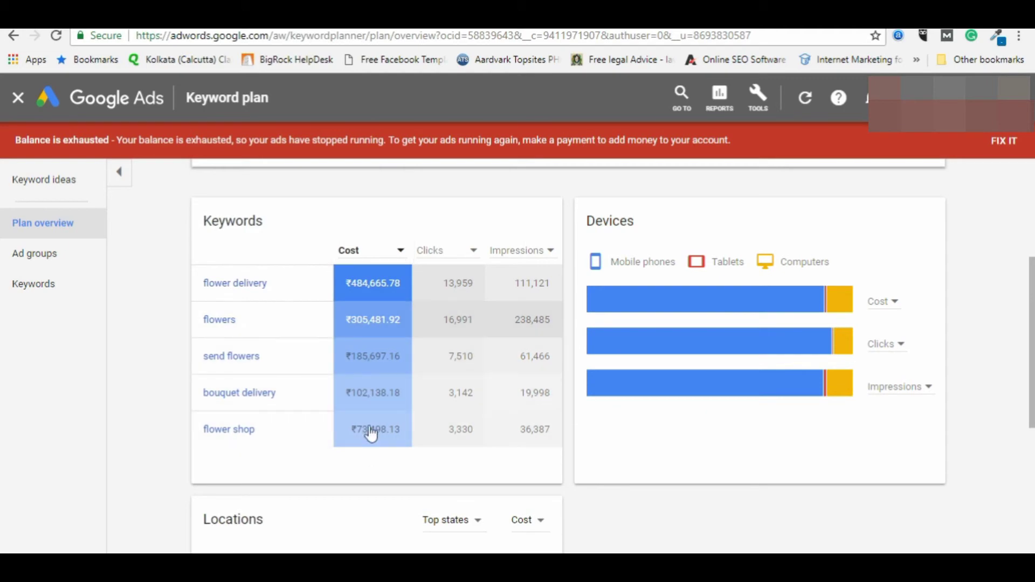
scroll(353, 469, "up", 3)
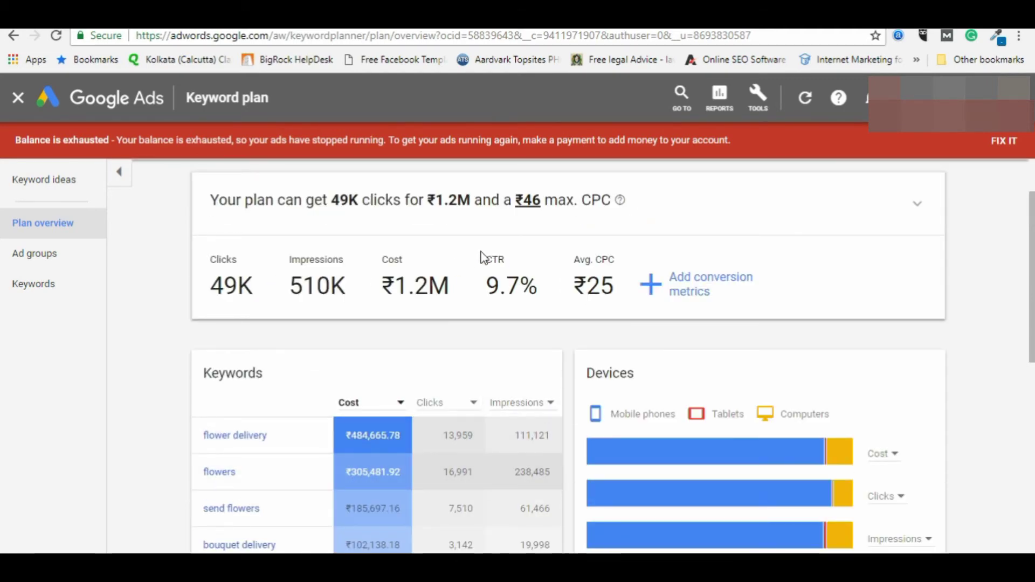
left_click_drag(381, 284, 459, 298)
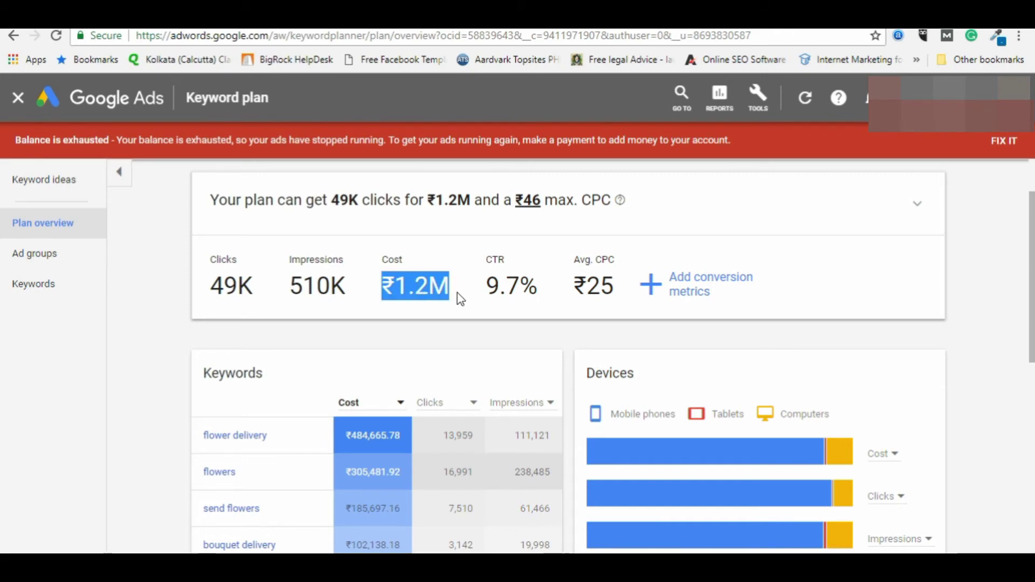
left_click_drag(213, 284, 350, 291)
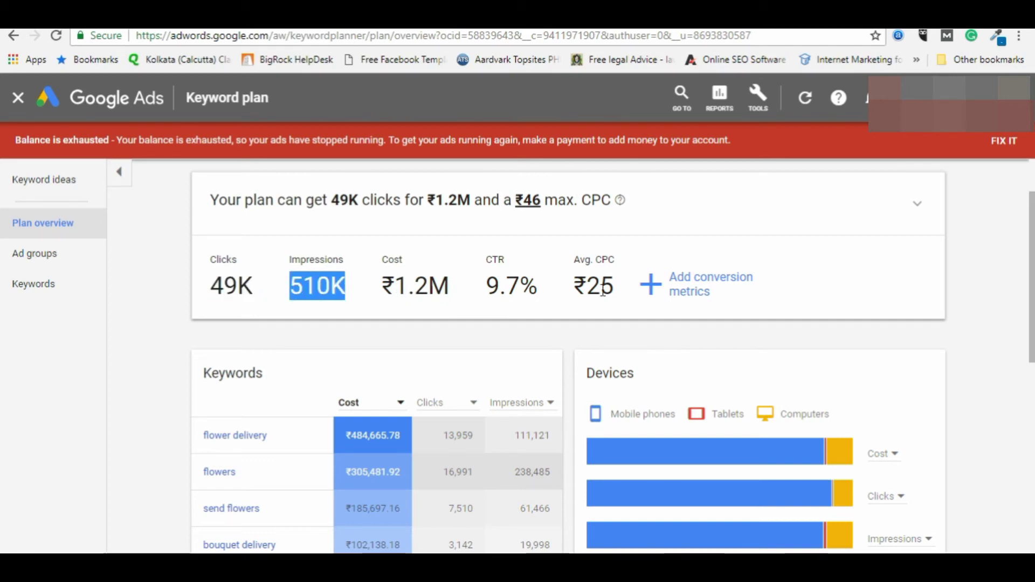
left_click_drag(486, 284, 541, 292)
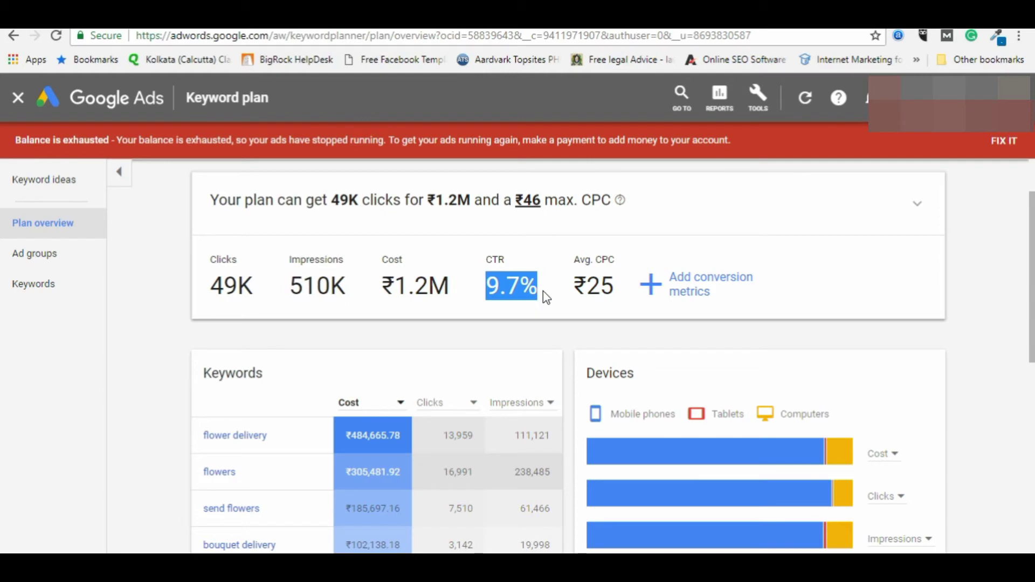
Step: Highlight the 9.7% CTR, ₹25 average CPC and ₹1.2M cost, then expand the Clicks vs Max. CPC chart
left_click_drag(486, 286, 528, 289)
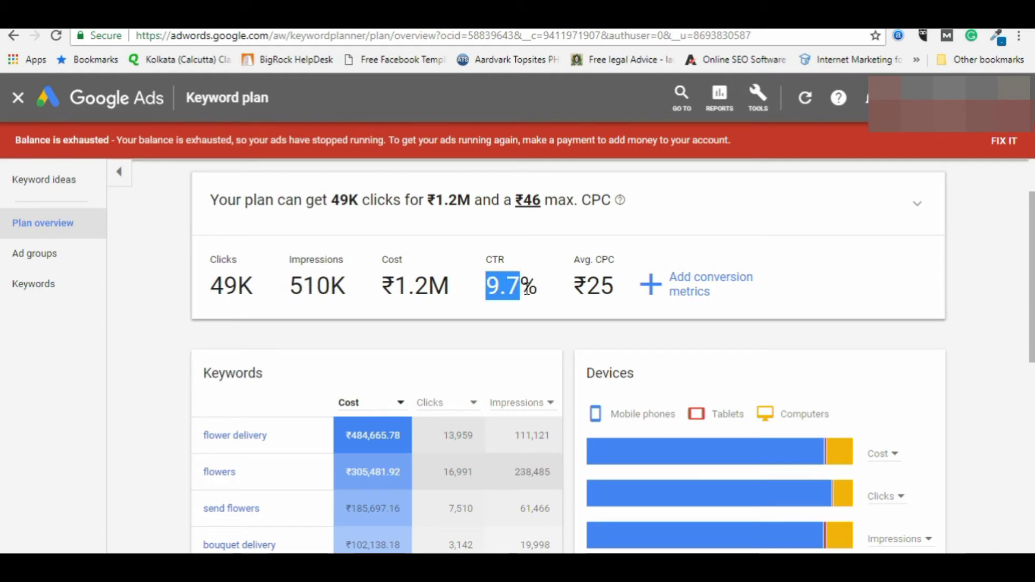
left_click(526, 289)
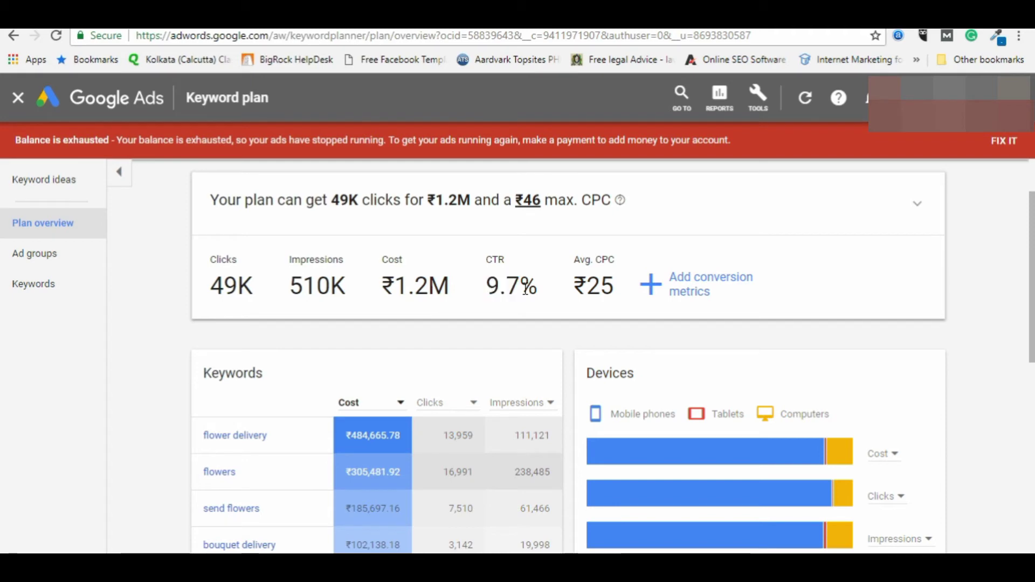
left_click_drag(542, 293, 485, 287)
left_click(488, 286)
left_click_drag(581, 286, 610, 286)
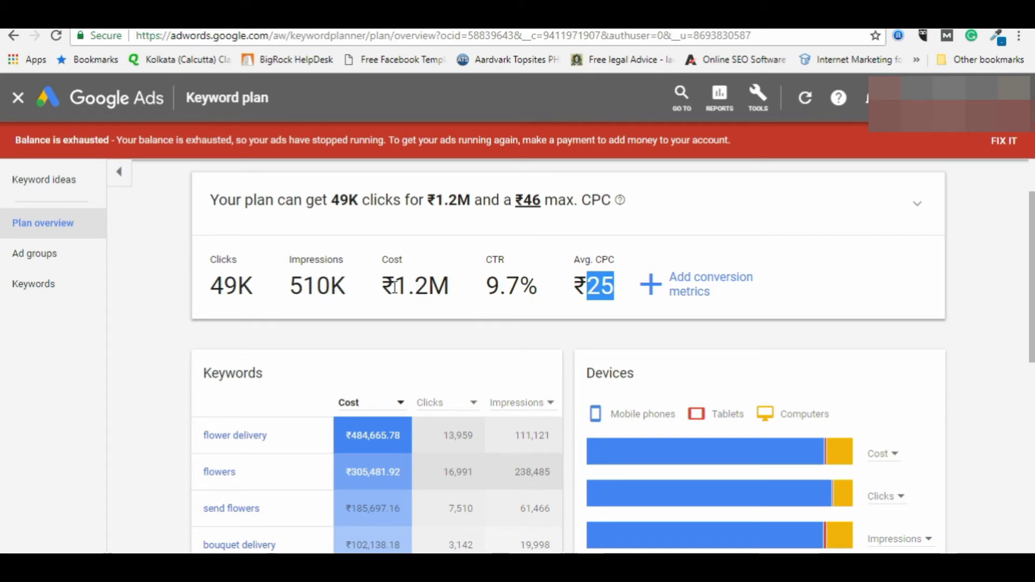
left_click_drag(380, 286, 439, 286)
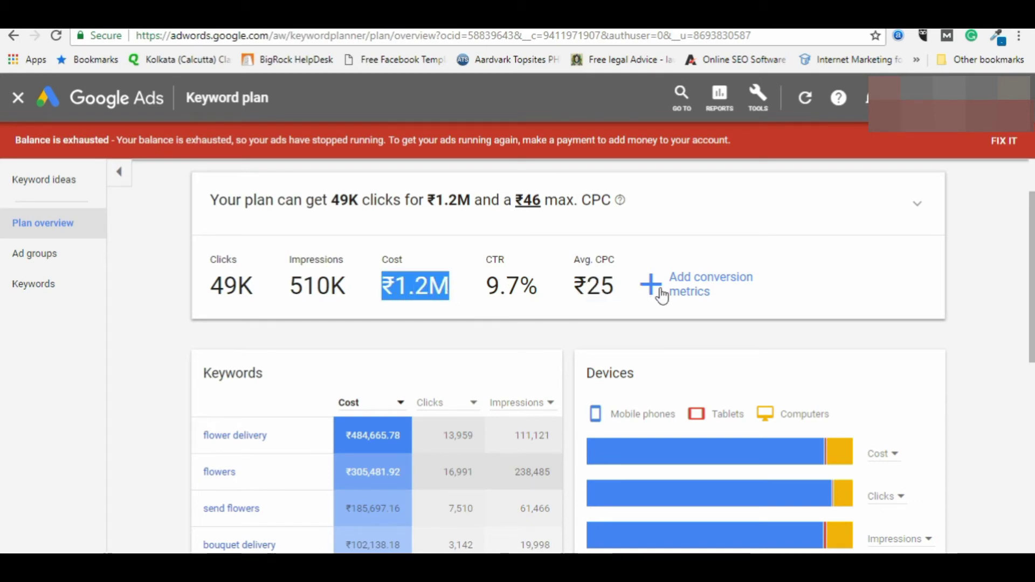
left_click(918, 206)
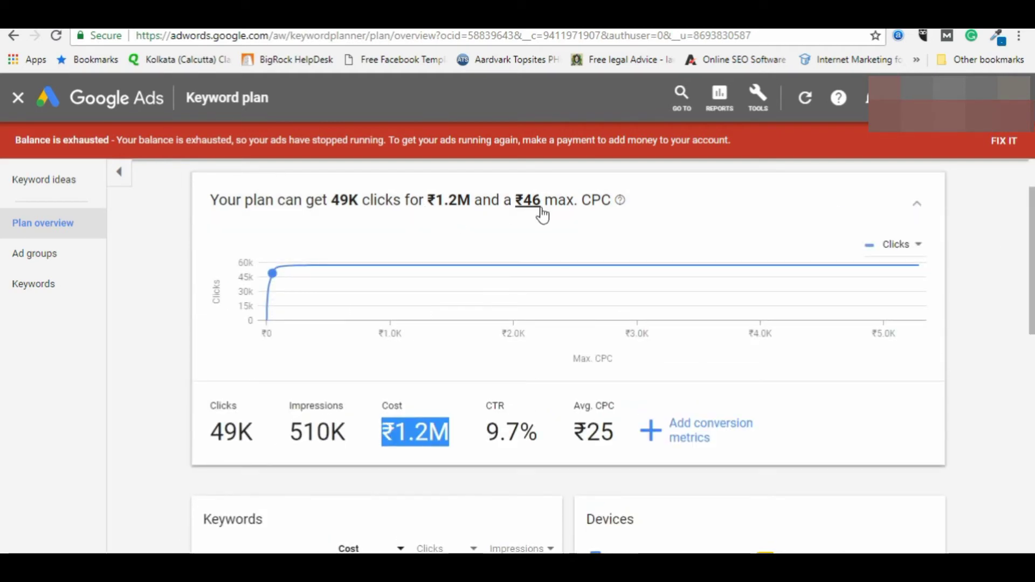
Step: Set a 10% expected conversion rate, giving 4.9K forecast conversions at ₹250 average CPA
left_click(657, 438)
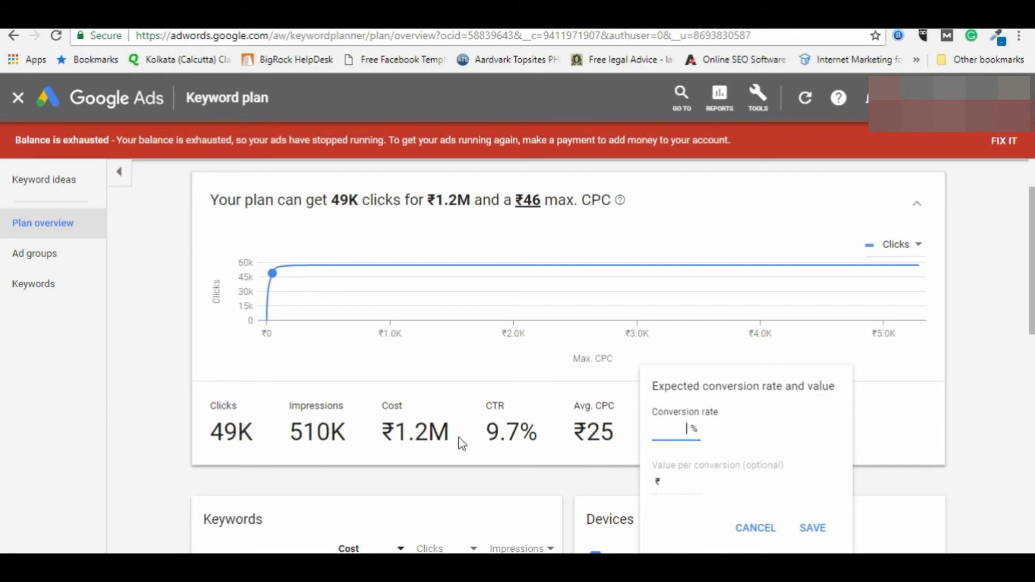
type("10")
scroll(535, 396, "down", 1)
left_click(808, 503)
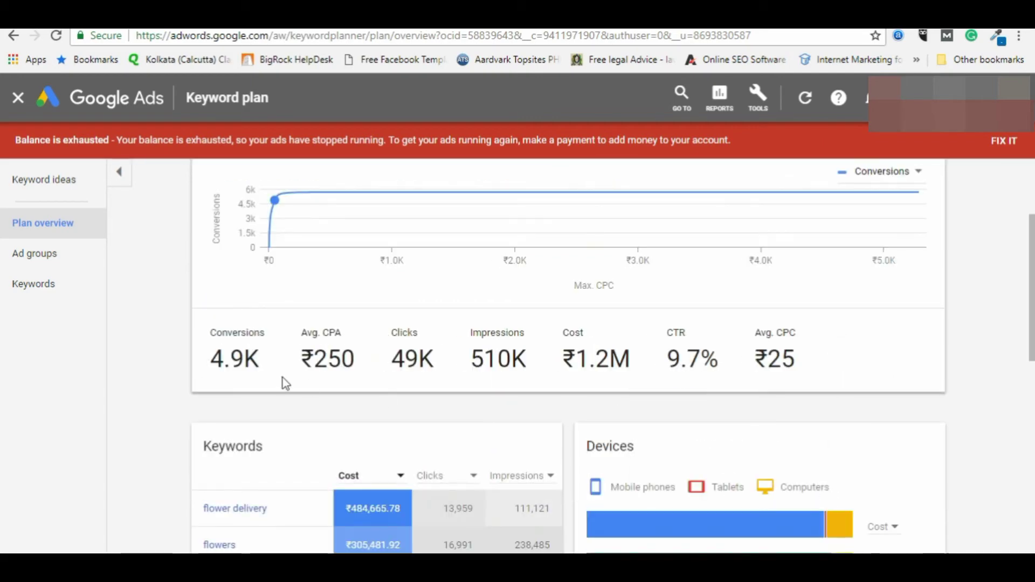
scroll(241, 366, "up", 2)
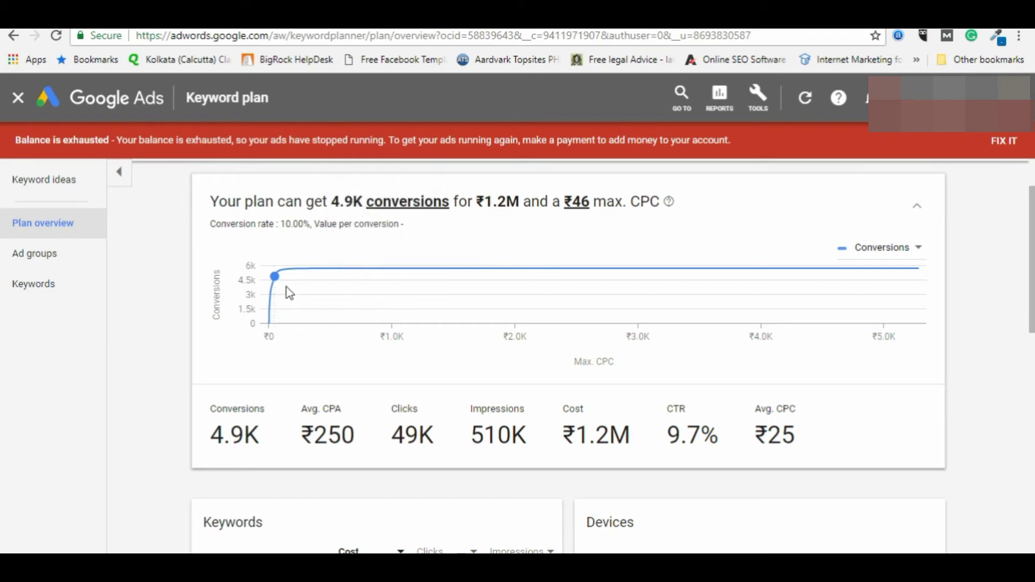
mouse_move(335, 269)
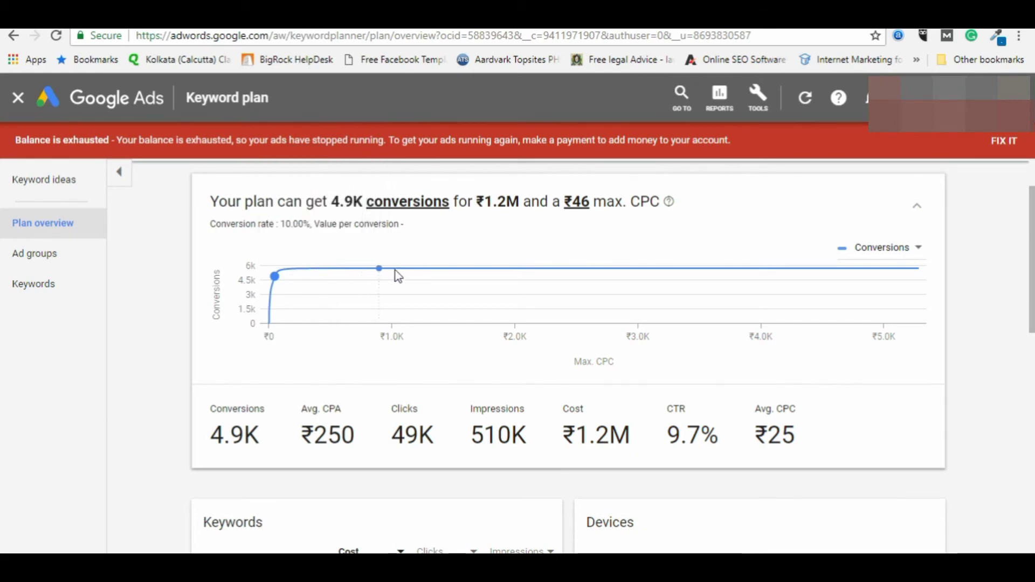
mouse_move(399, 273)
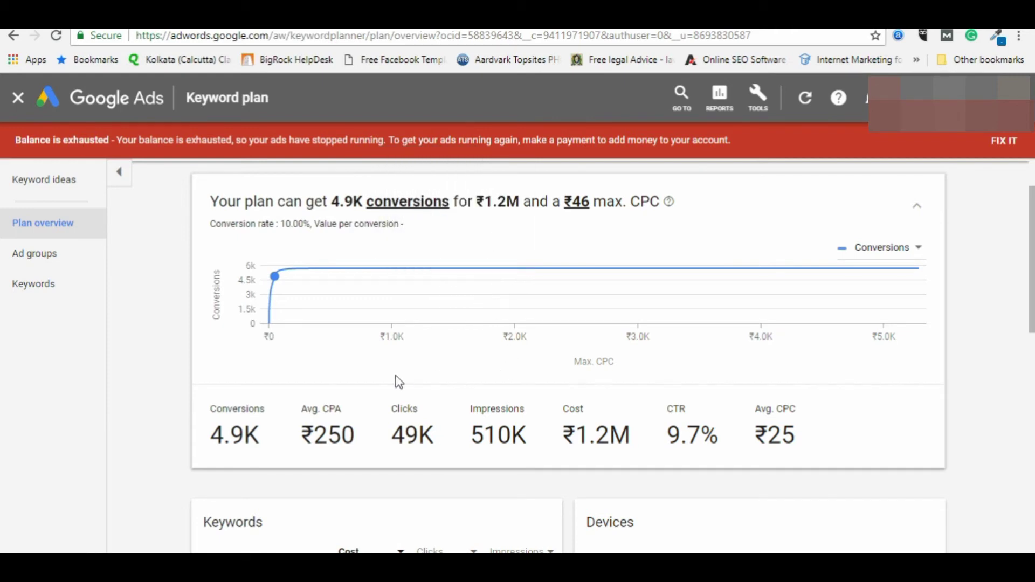
Step: Switch the forecast chart metric to Average CPA, then to Clicks against max CPC
scroll(704, 432, "down", 3)
scroll(703, 433, "up", 4)
scroll(704, 434, "down", 8)
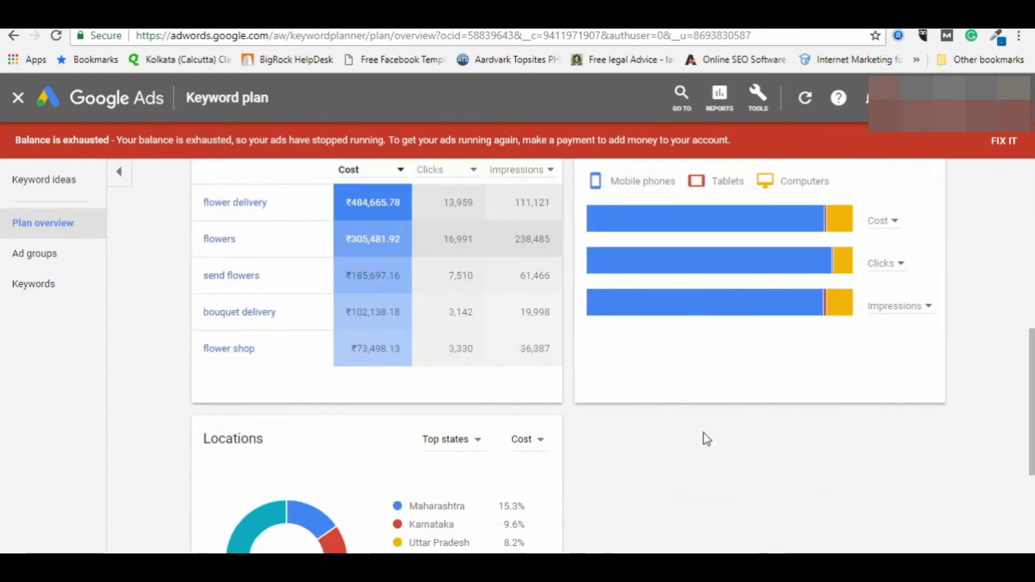
scroll(704, 435, "up", 8)
scroll(489, 447, "down", 2)
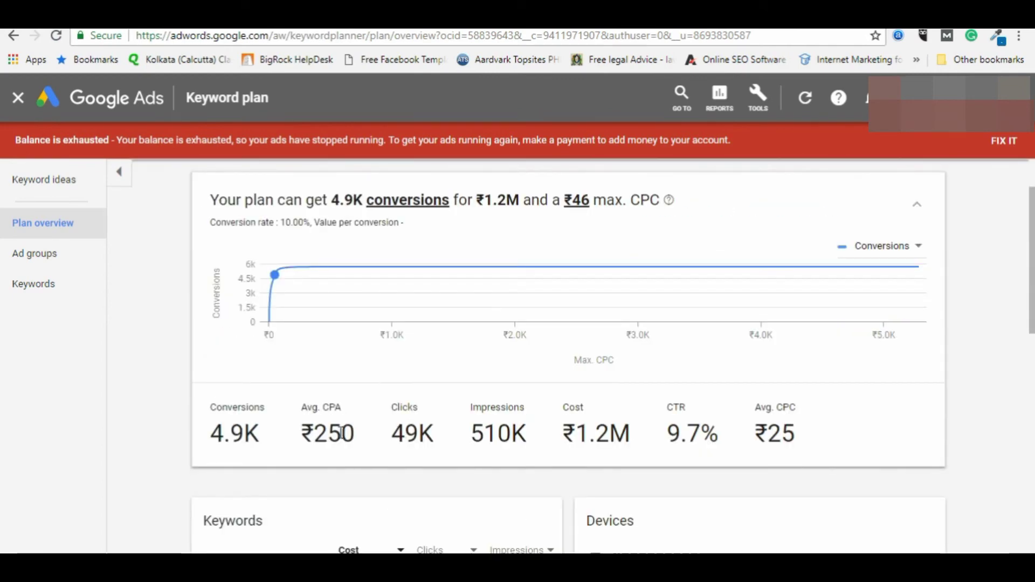
scroll(160, 408, "down", 7)
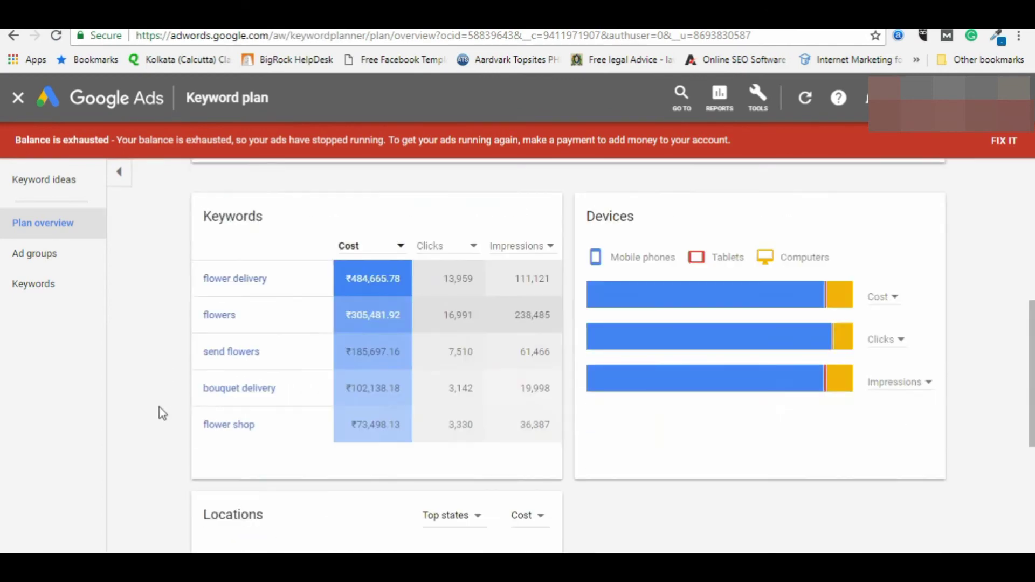
scroll(162, 409, "up", 9)
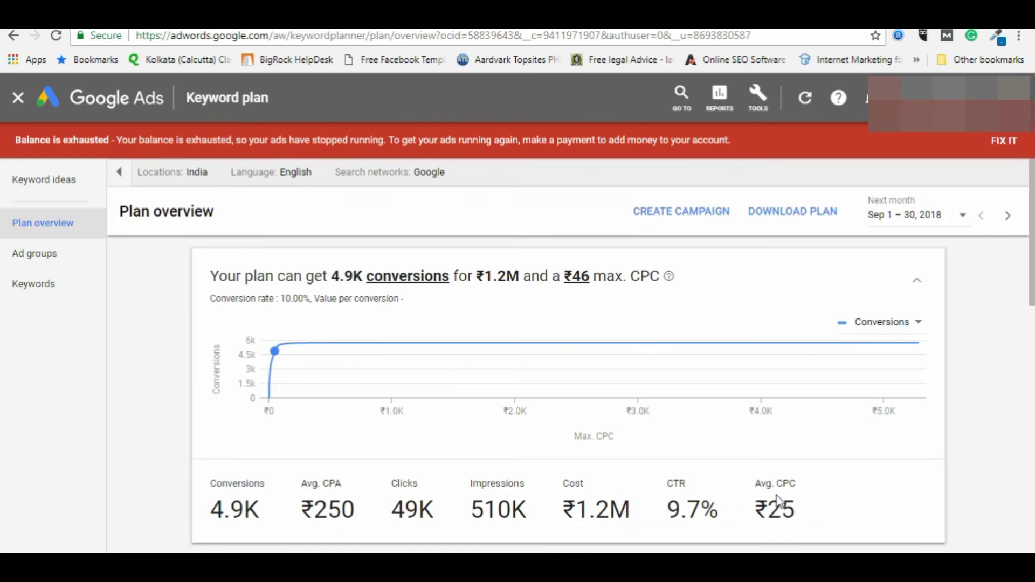
left_click(916, 324)
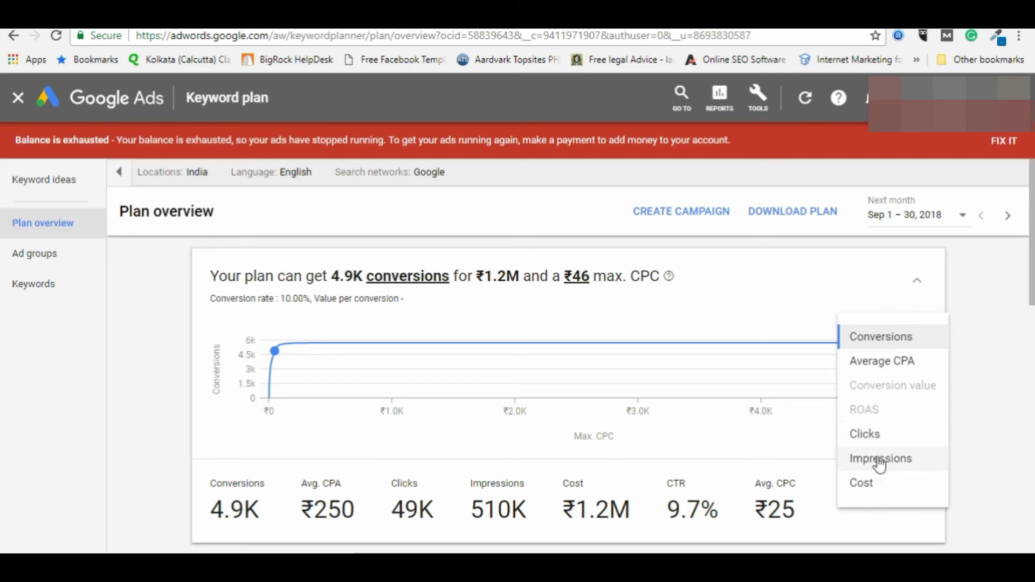
left_click(847, 361)
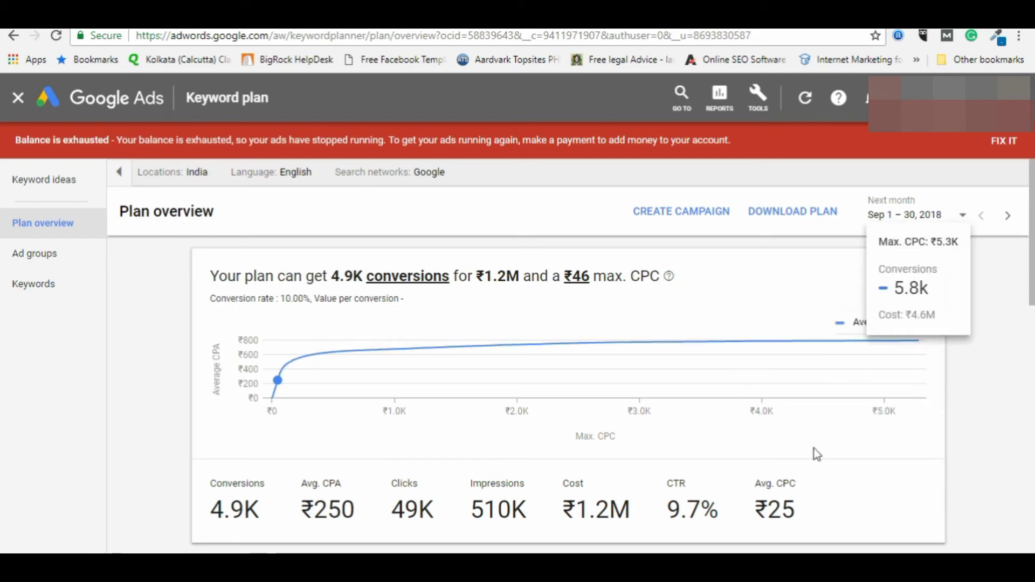
left_click(912, 335)
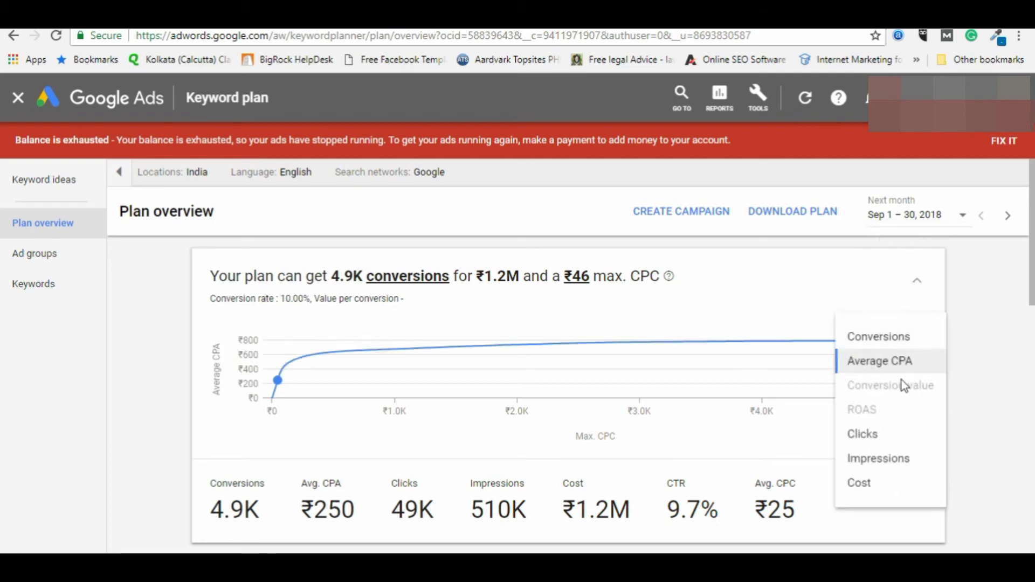
left_click(868, 428)
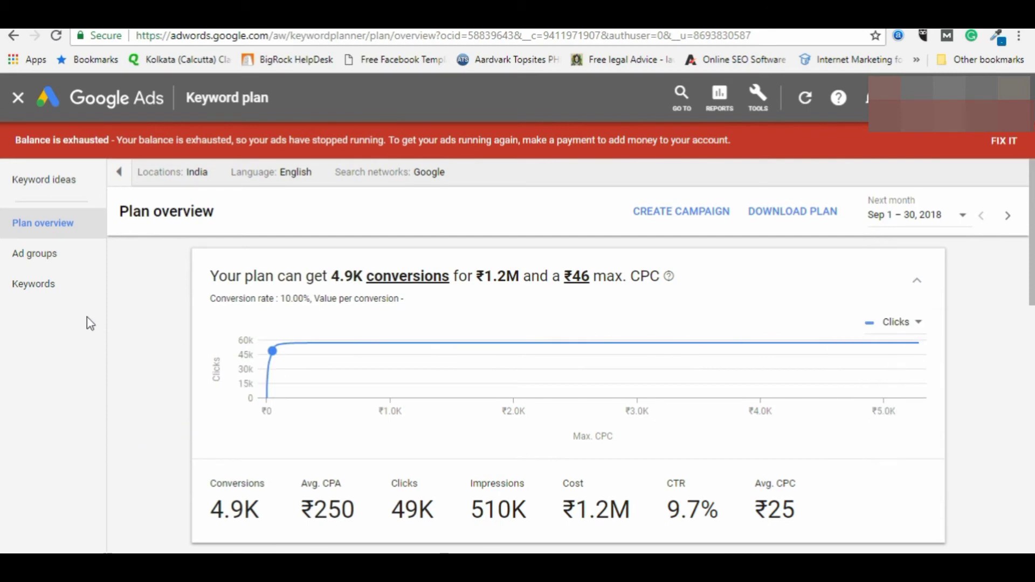
Step: Open the Ad groups forecast and confirm the Flower Generic ad group name at ₹46.00 max CPC
left_click(34, 261)
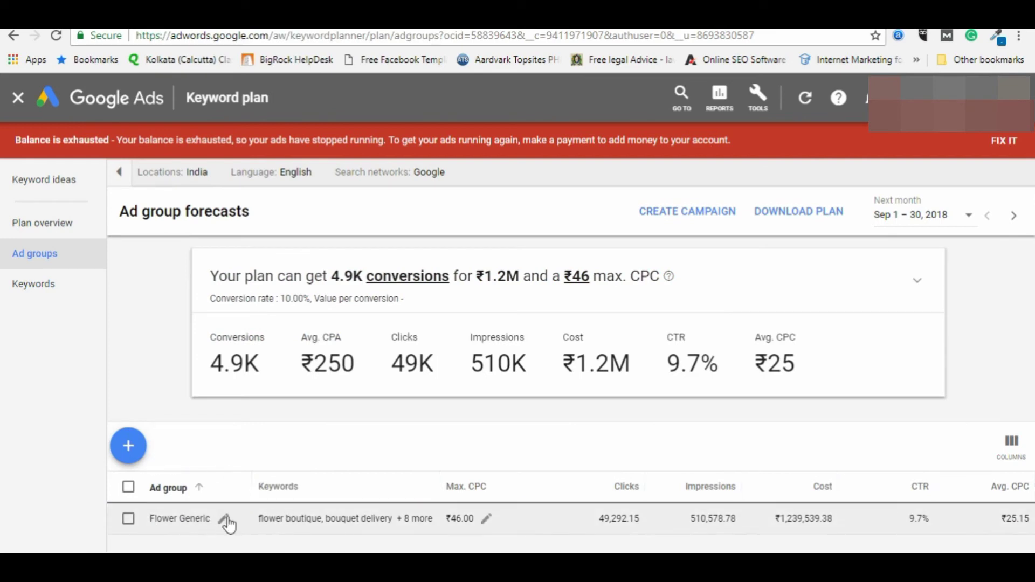
left_click(226, 519)
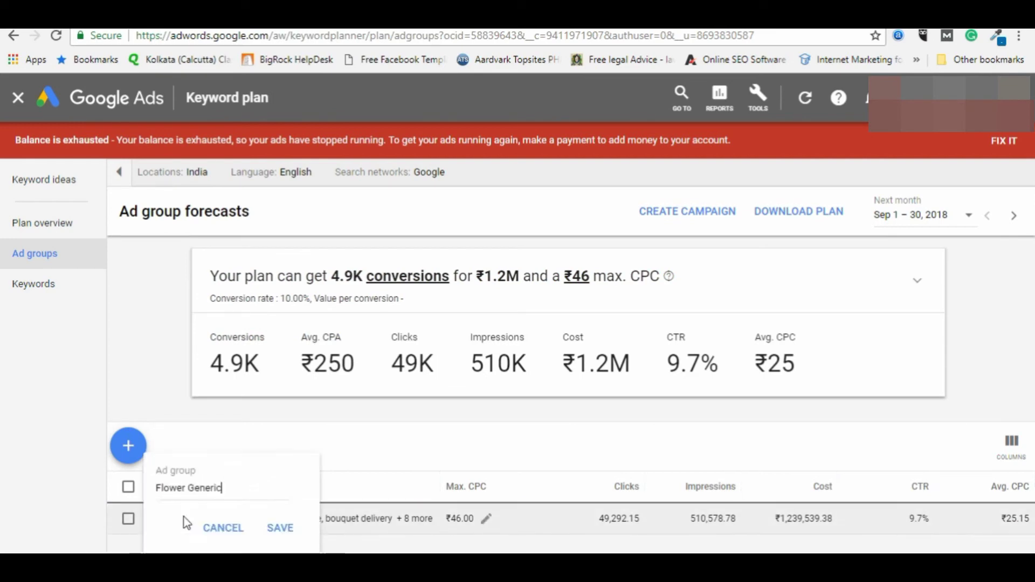
left_click(272, 528)
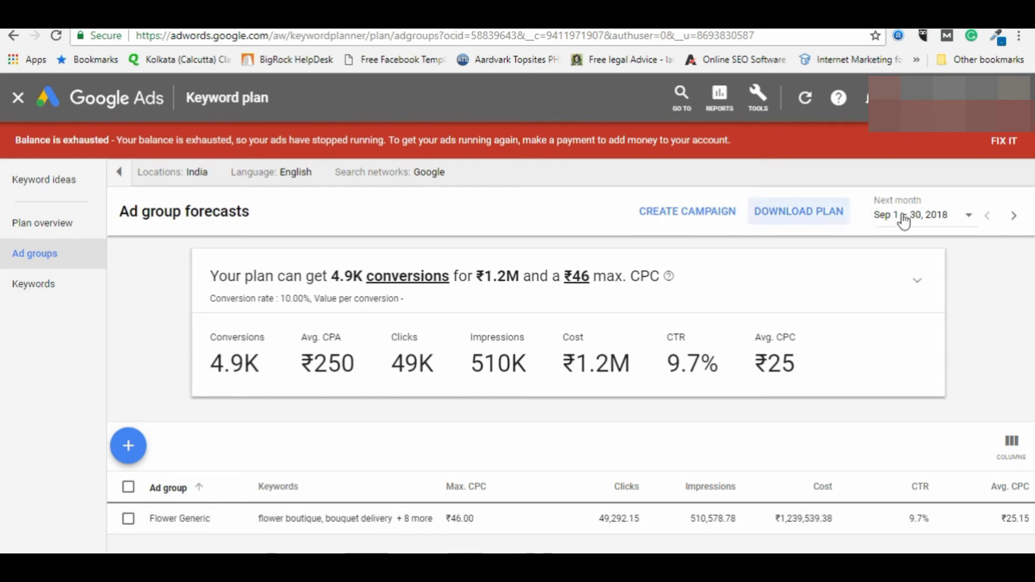
Step: Create a campaign from the plan and begin entering the campaign name 'Flower Delivery'
left_click(674, 215)
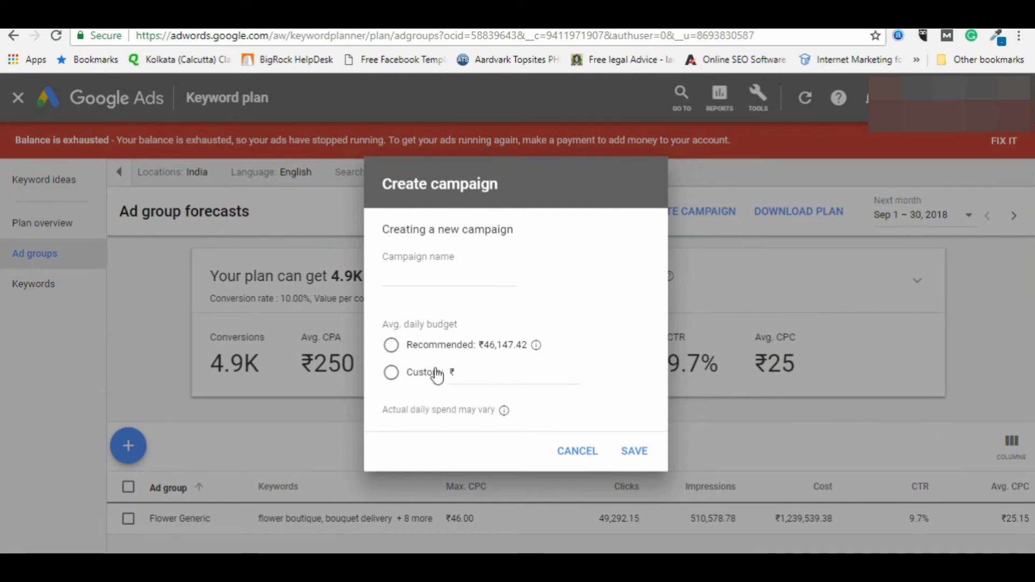
left_click(428, 287)
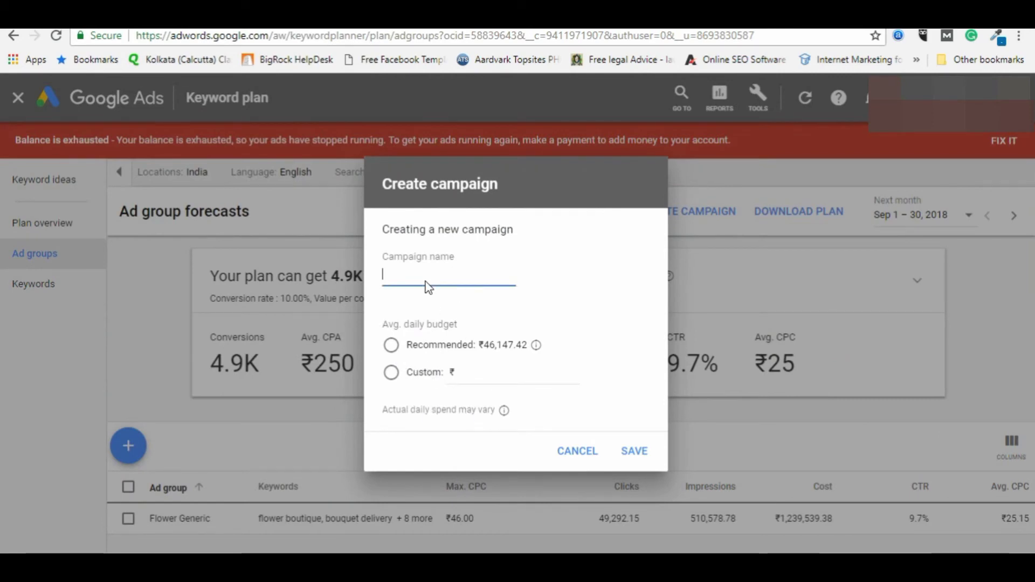
type("Flower Delivery Marketing")
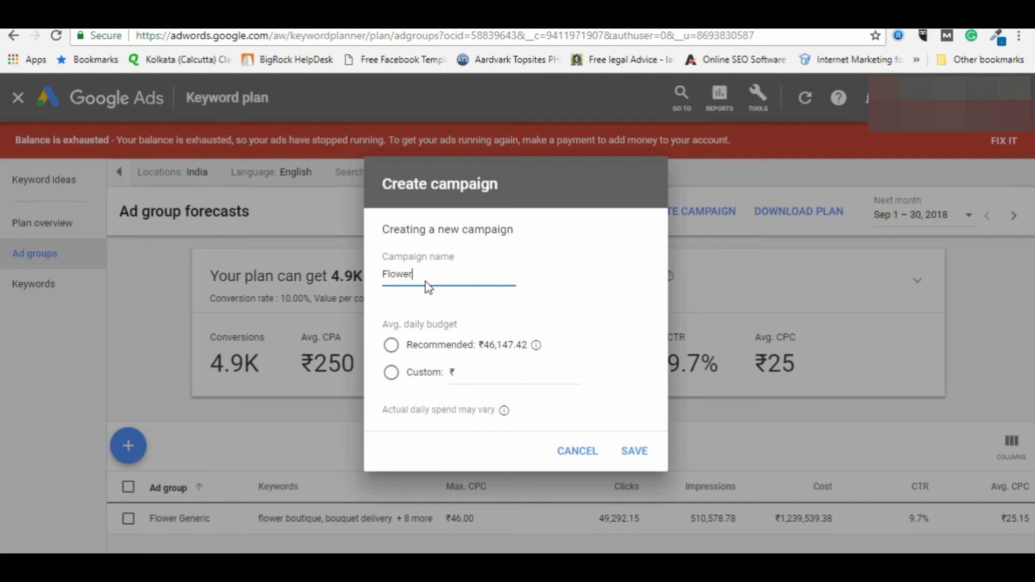
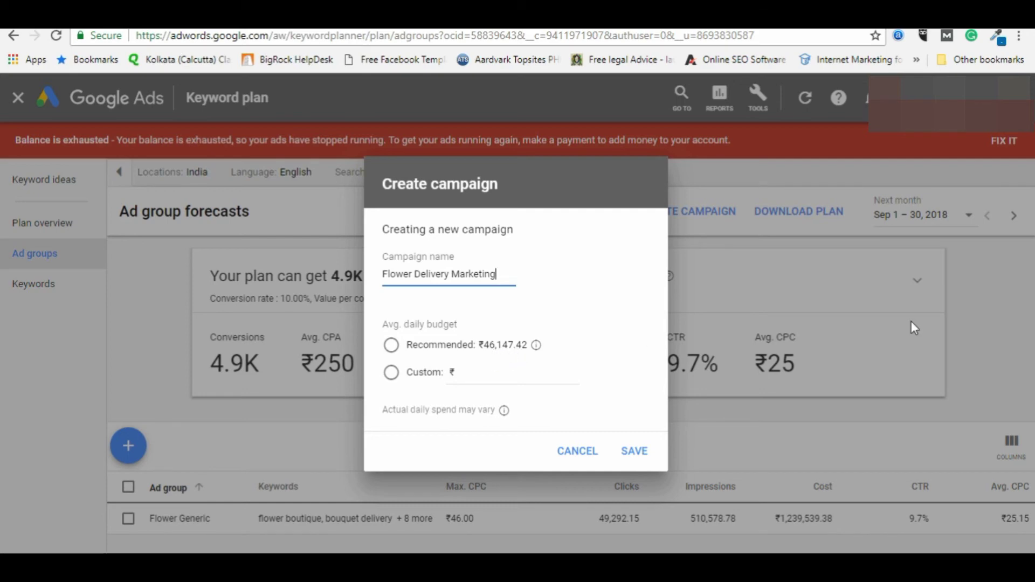
Step: Switch to a custom ₹5,000 daily budget and save the Flower Delivery Marketing campaign
left_click(391, 373)
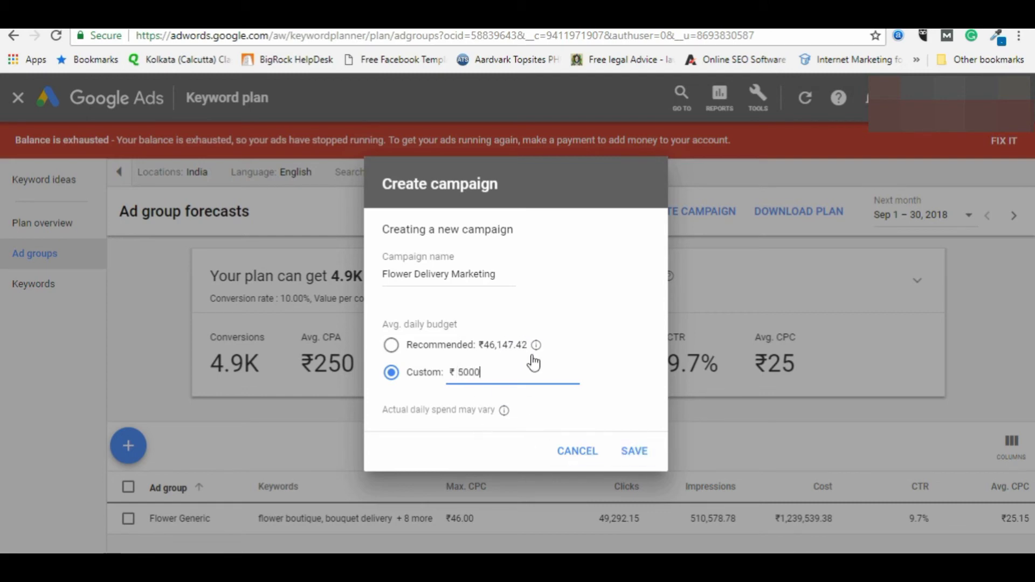
left_click(636, 452)
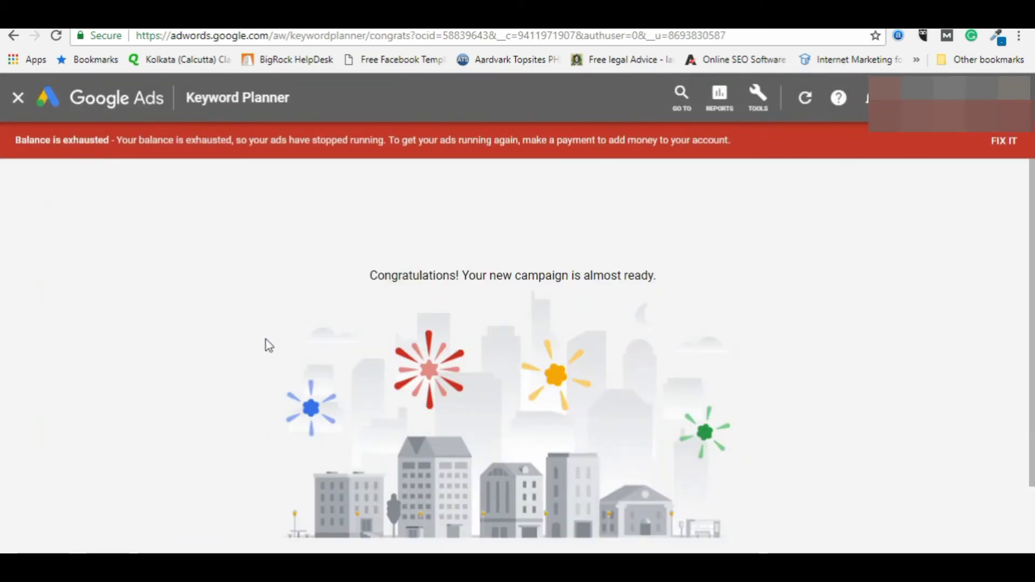
left_click_drag(370, 276, 697, 294)
Step: Go through Campaigns to Flower Delivery Marketing and open the Flower Generic ad group's keywords
left_click(697, 294)
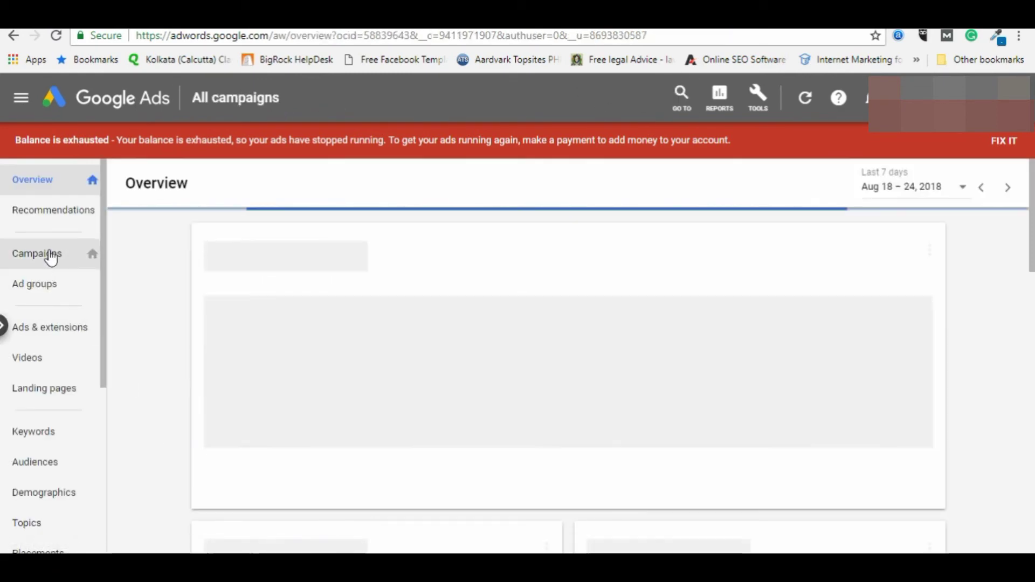
left_click(32, 254)
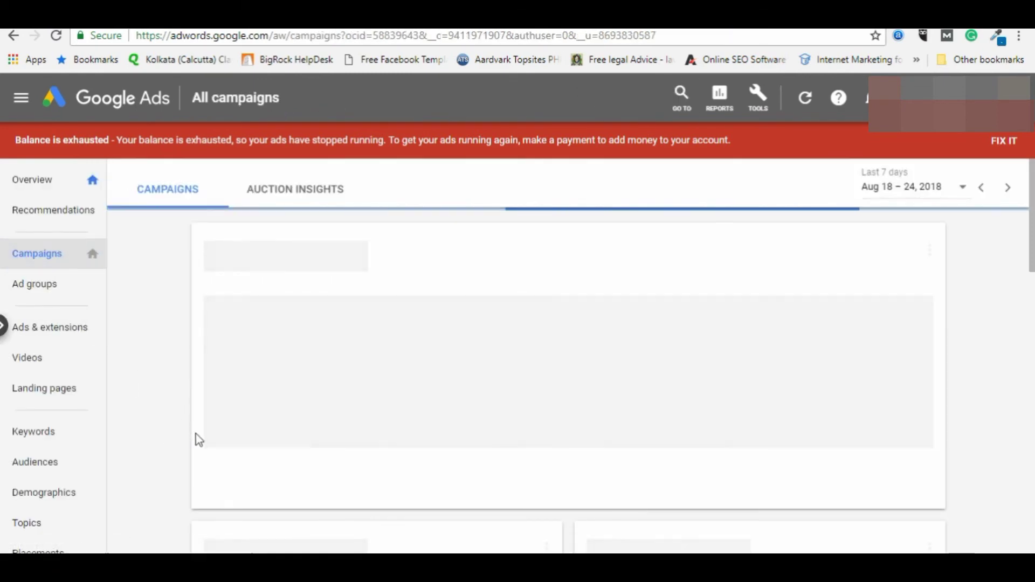
scroll(280, 470, "down", 5)
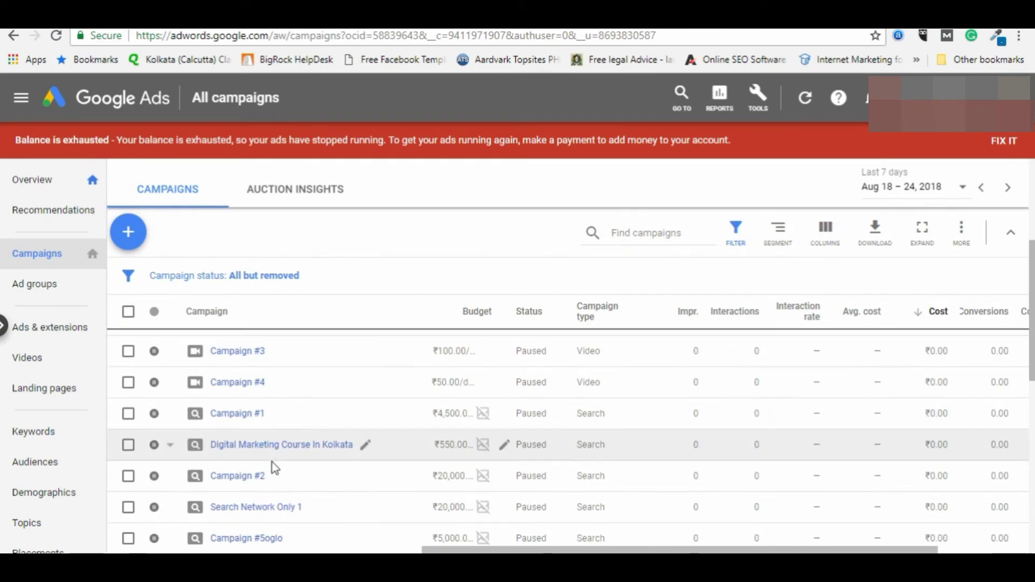
scroll(275, 468, "down", 5)
left_click(251, 480)
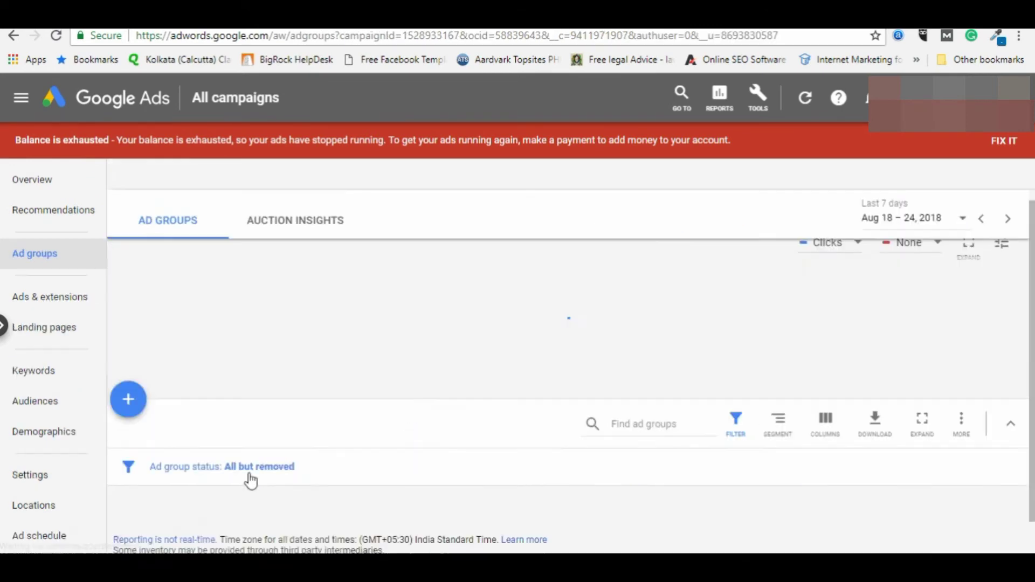
scroll(501, 374, "down", 3)
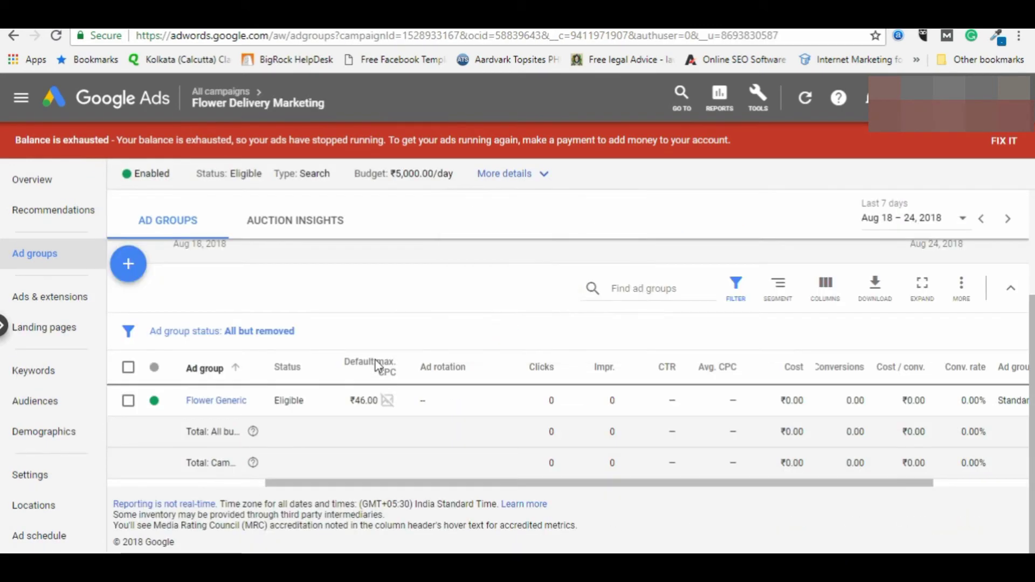
left_click(192, 401)
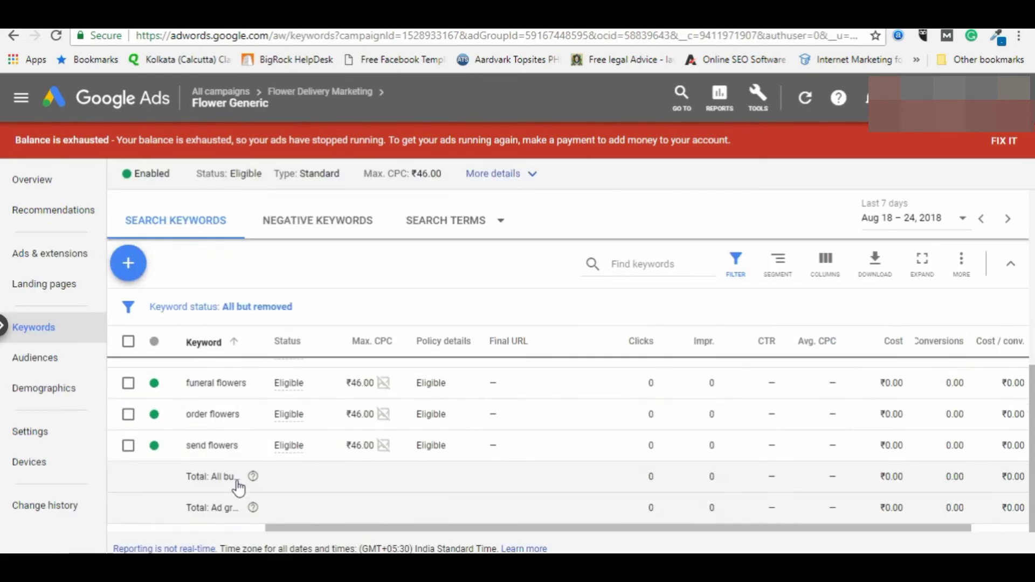
scroll(237, 464, "up", 5)
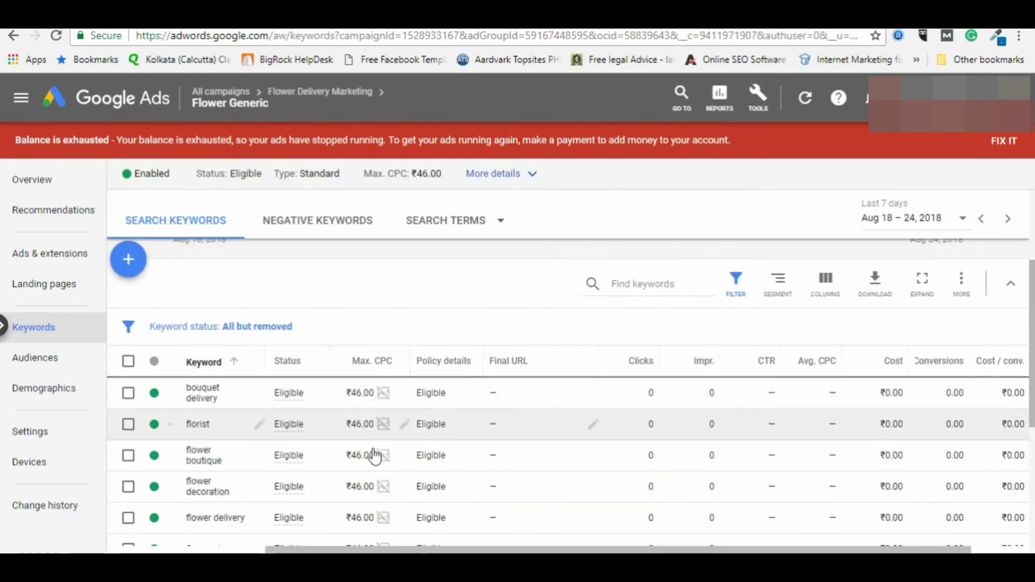
scroll(366, 455, "down", 5)
scroll(402, 431, "up", 5)
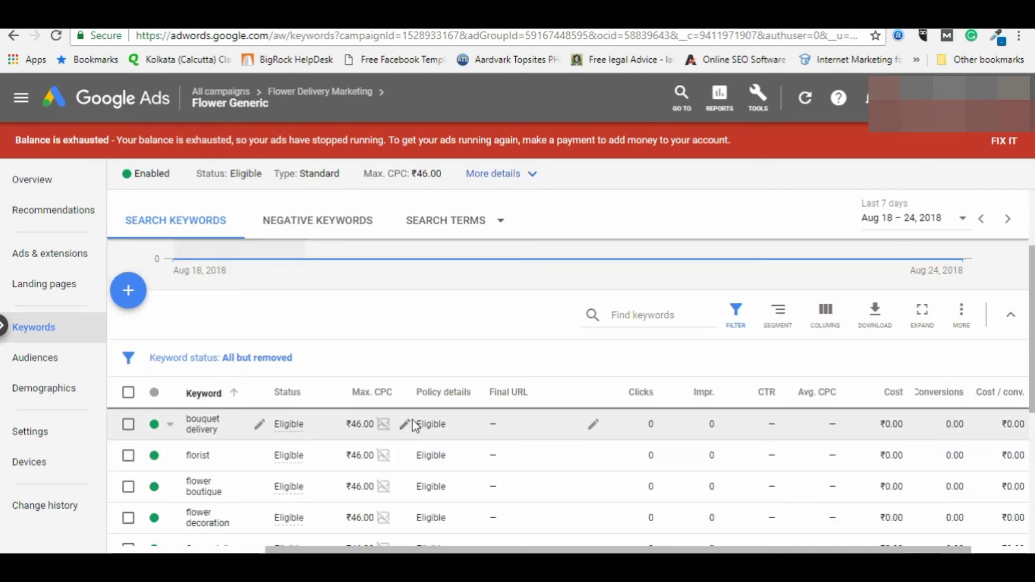
Step: Set a manual max CPC bid of ₹39 on the bouquet delivery keyword
left_click(404, 424)
left_click(356, 470)
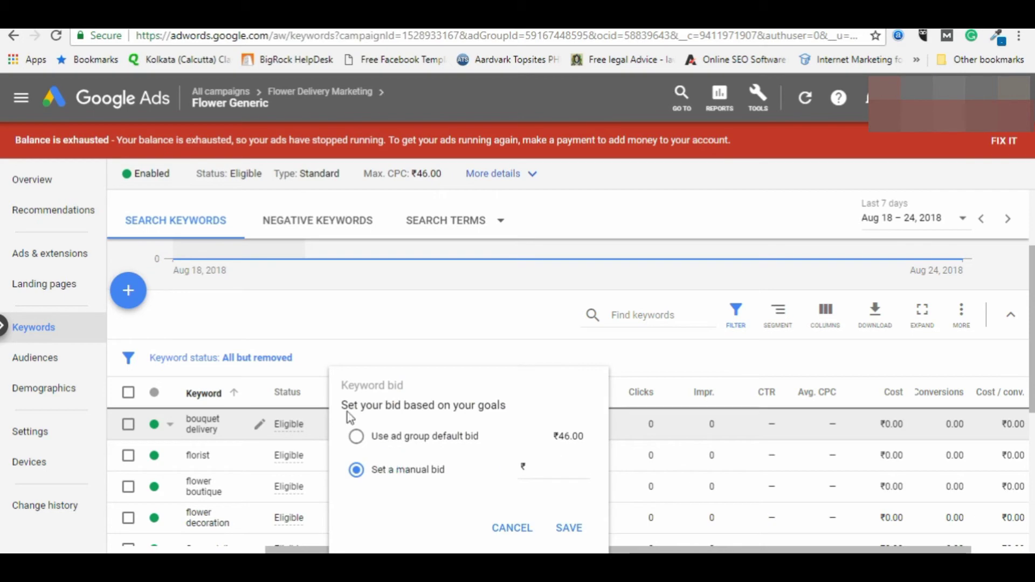
left_click(328, 335)
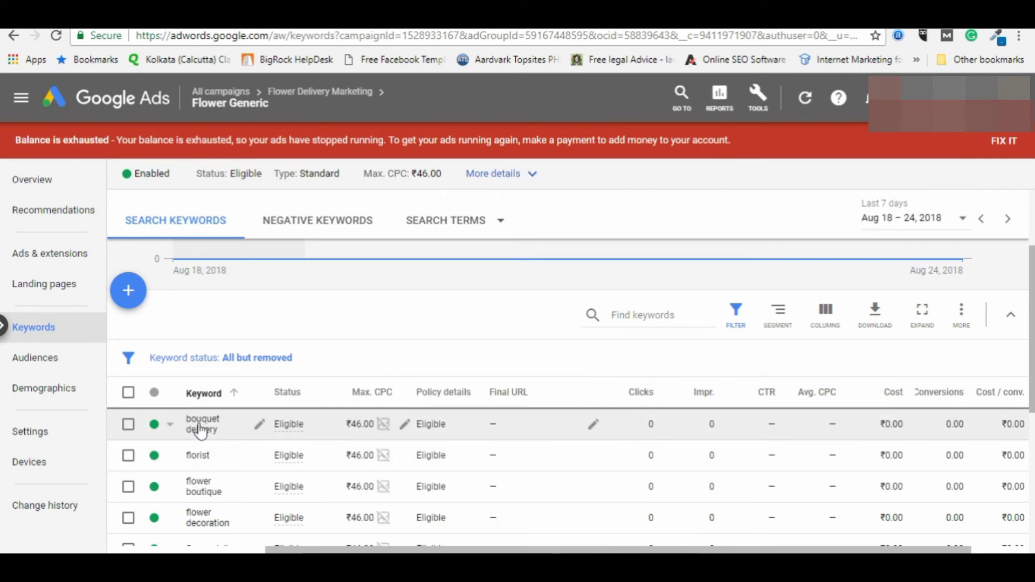
left_click_drag(203, 431, 189, 428)
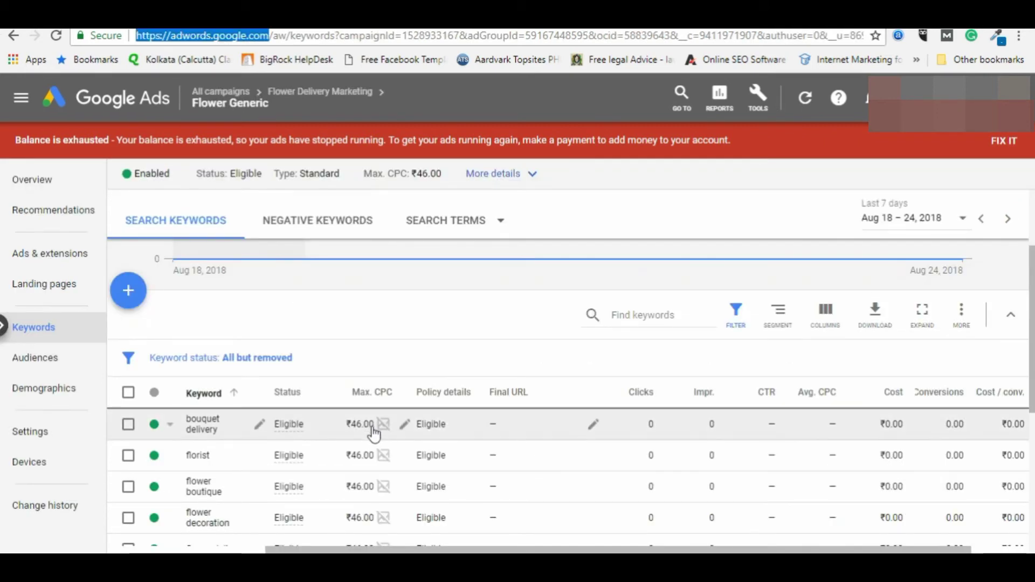
left_click(406, 427)
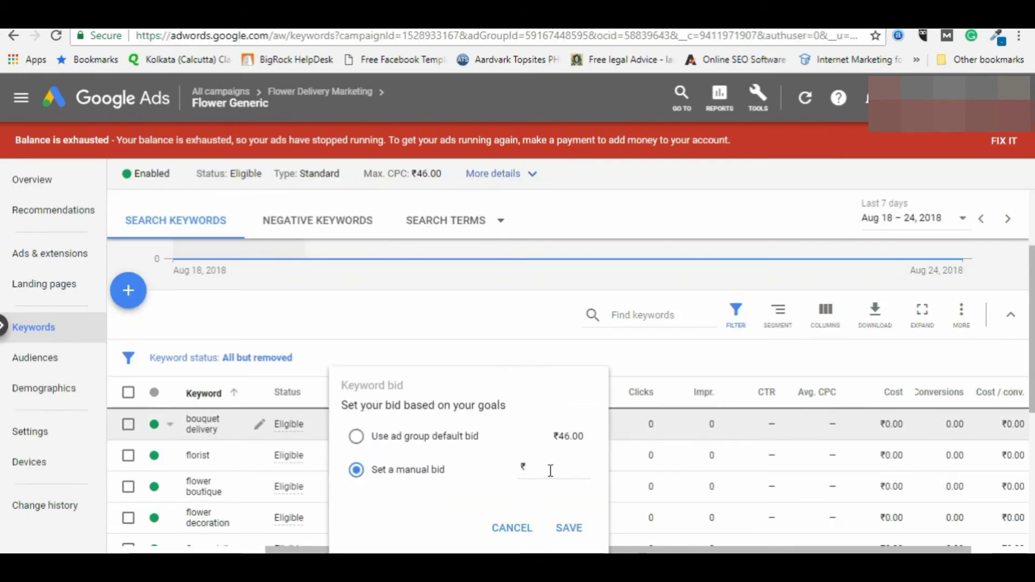
left_click(575, 463)
type("39")
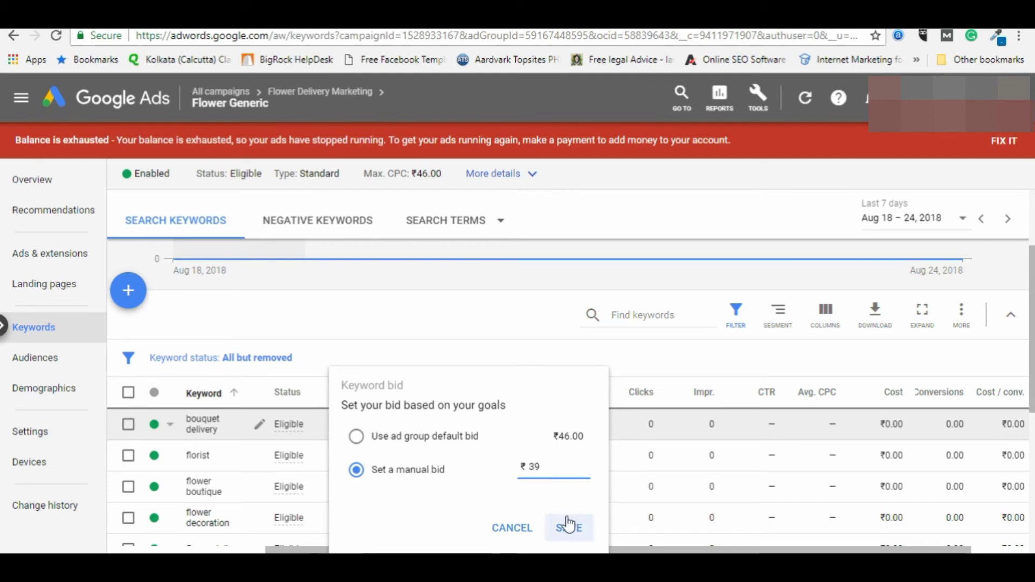
left_click(567, 527)
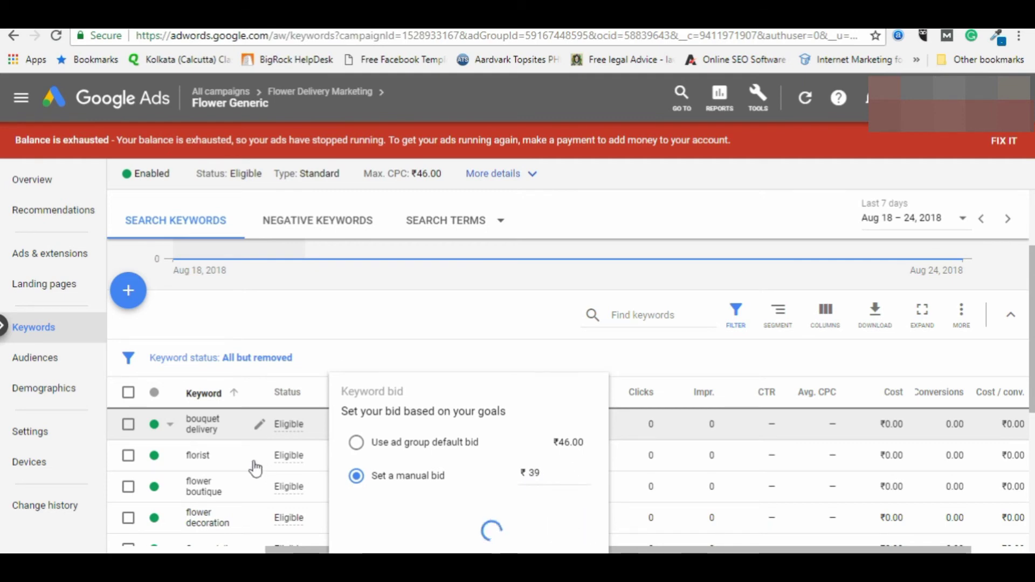
Step: Set a manual max CPC bid of ₹29 on the flower boutique keyword
double_click(200, 456)
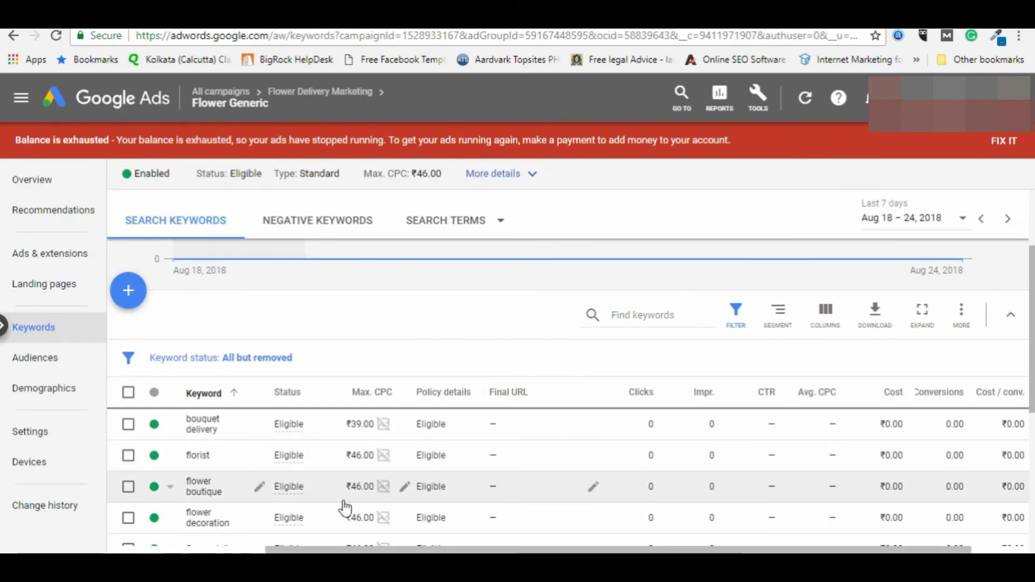
left_click(404, 486)
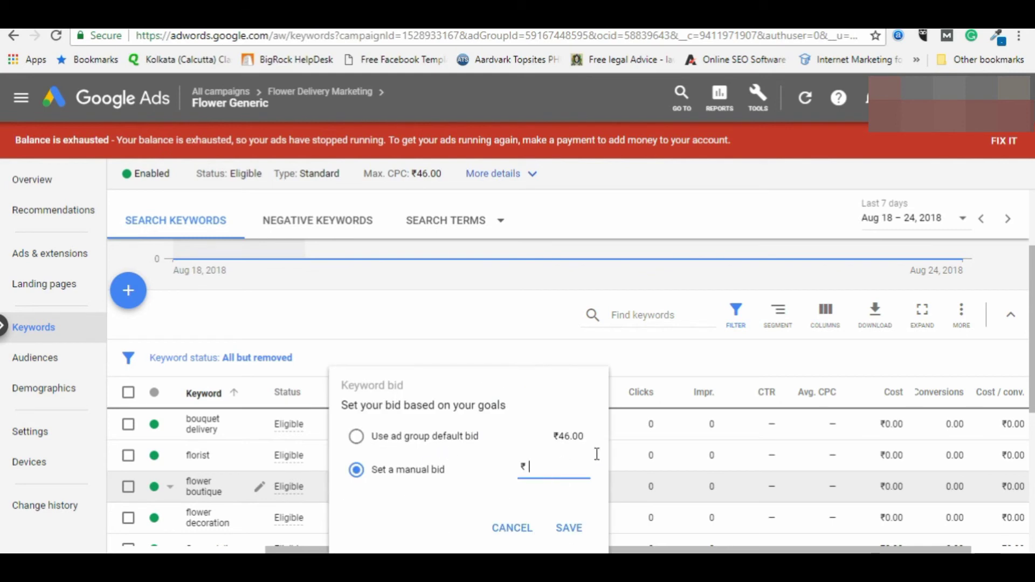
left_click(565, 527)
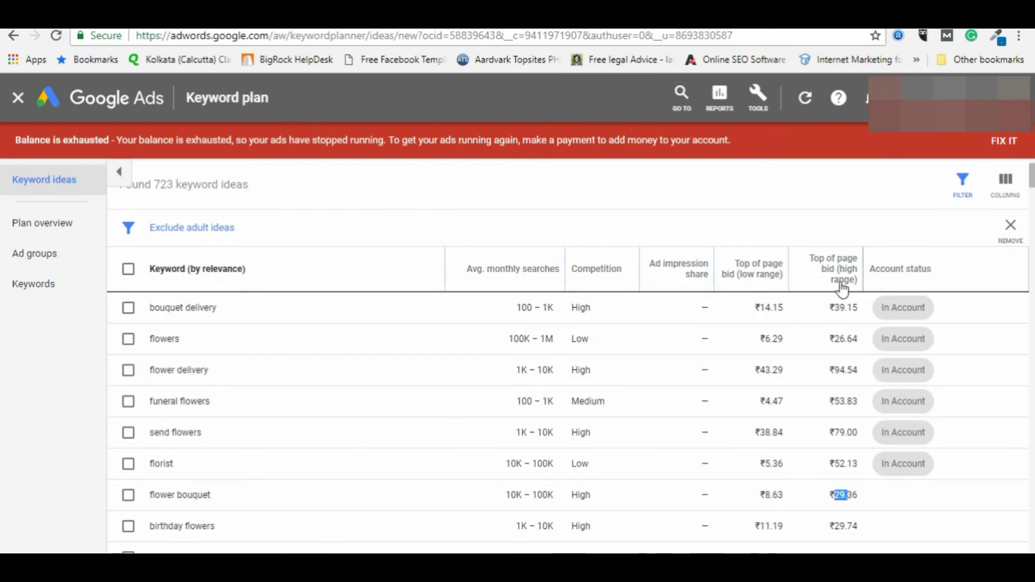
Step: Look over the top-of-page bid ranges in the flower keyword ideas table
mouse_move(840, 288)
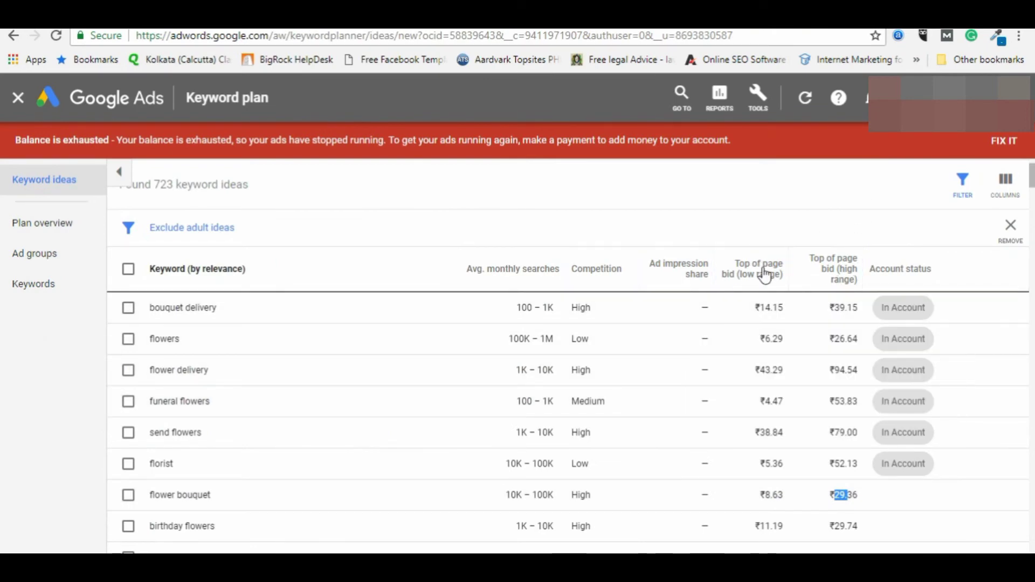
mouse_move(765, 276)
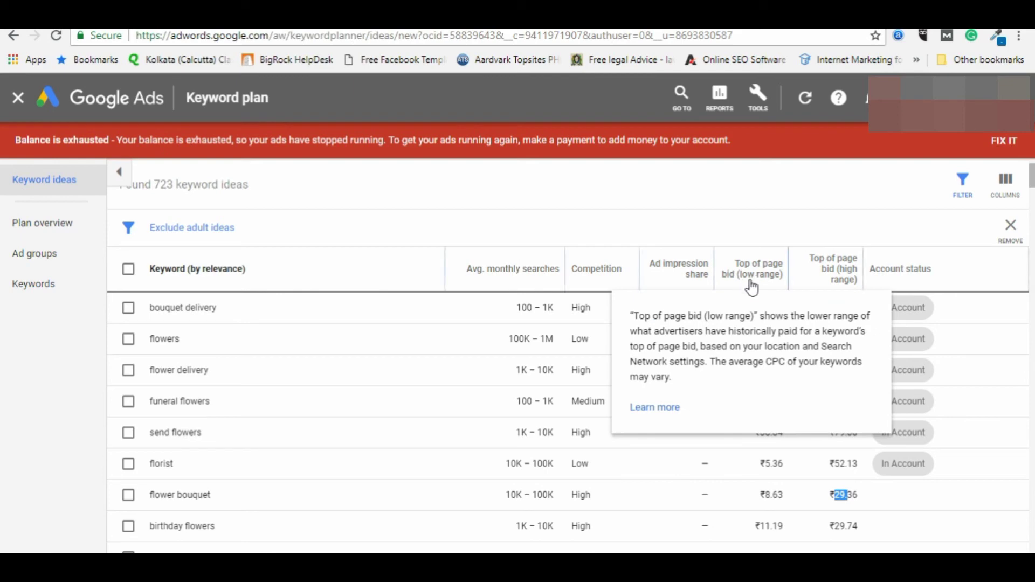
scroll(821, 451, "down", 3)
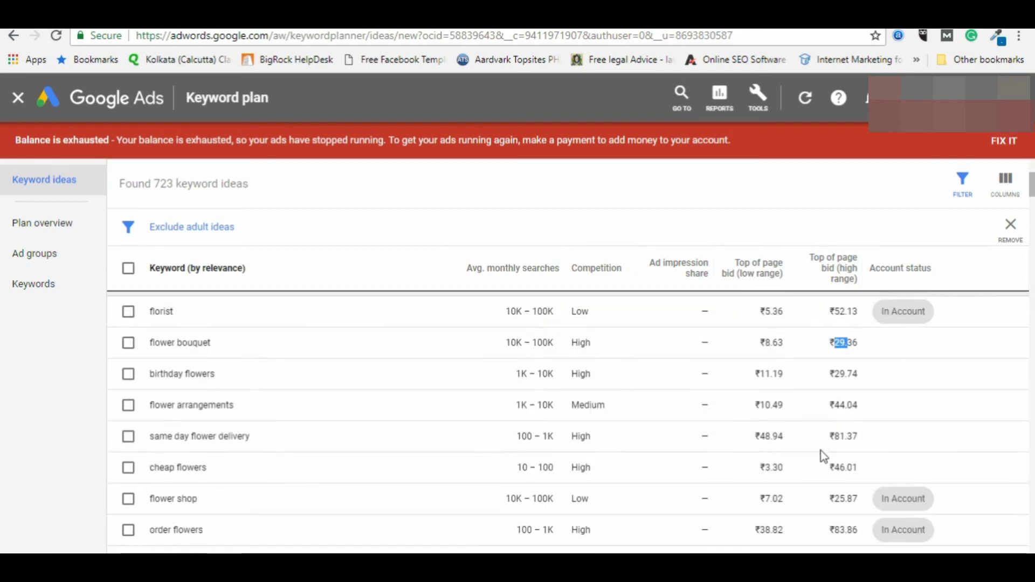
scroll(820, 451, "down", 3)
scroll(785, 203, "up", 5)
scroll(773, 432, "down", 5)
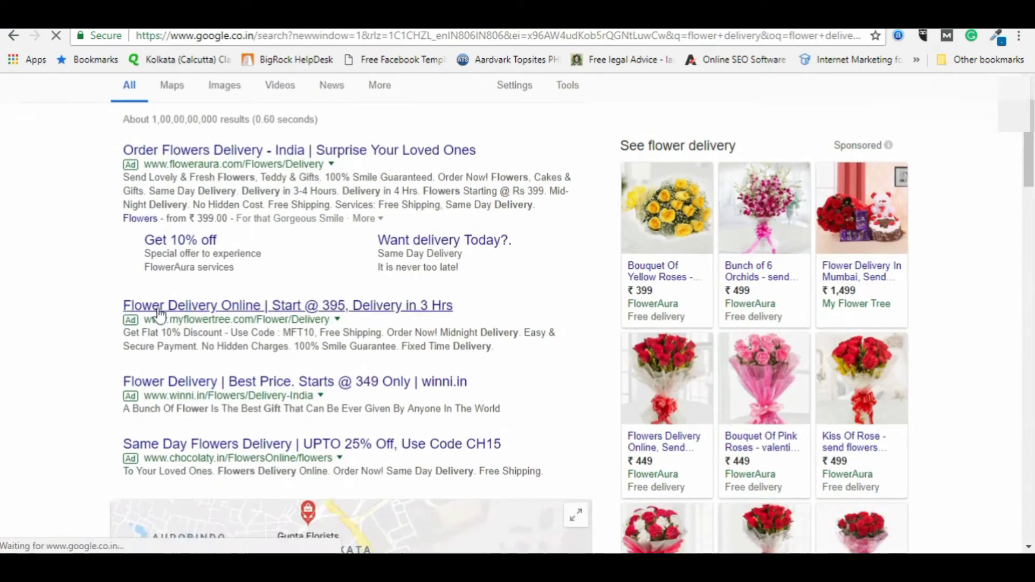
scroll(323, 313, "down", 15)
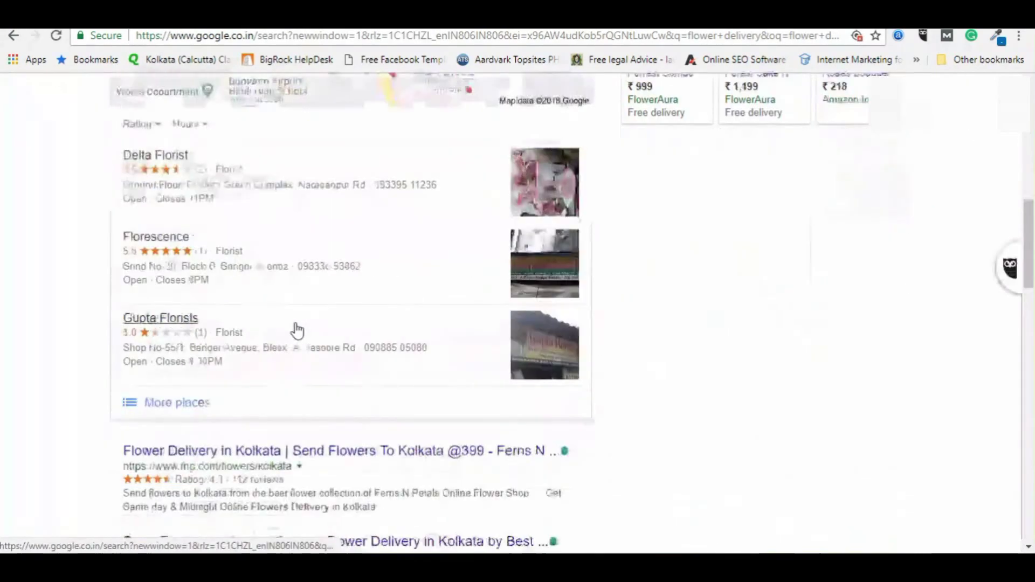
scroll(293, 327, "down", 8)
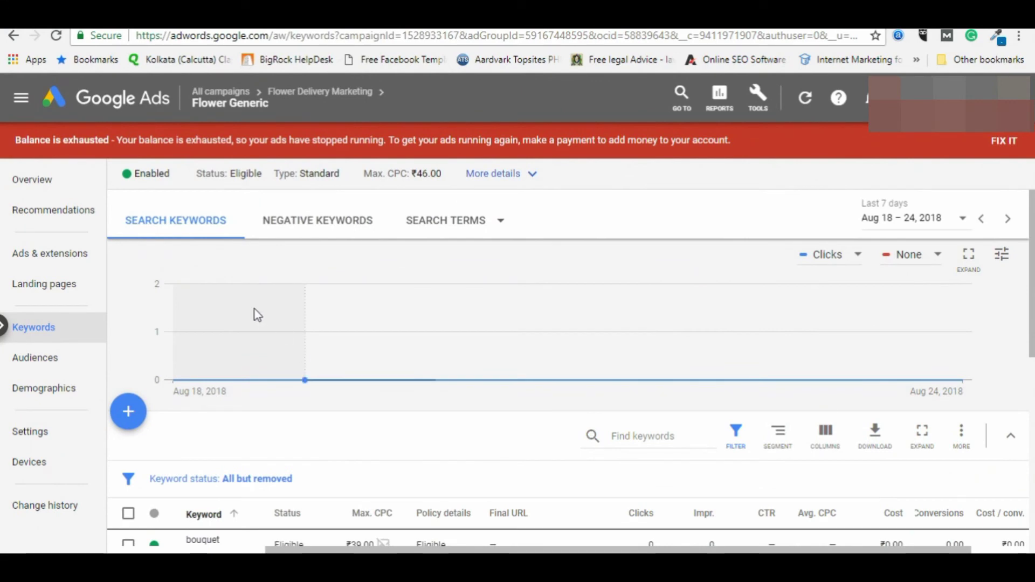
Step: Scroll past the Flower Generic keywords and go to the ad group's Ads & extensions page
scroll(176, 431, "down", 3)
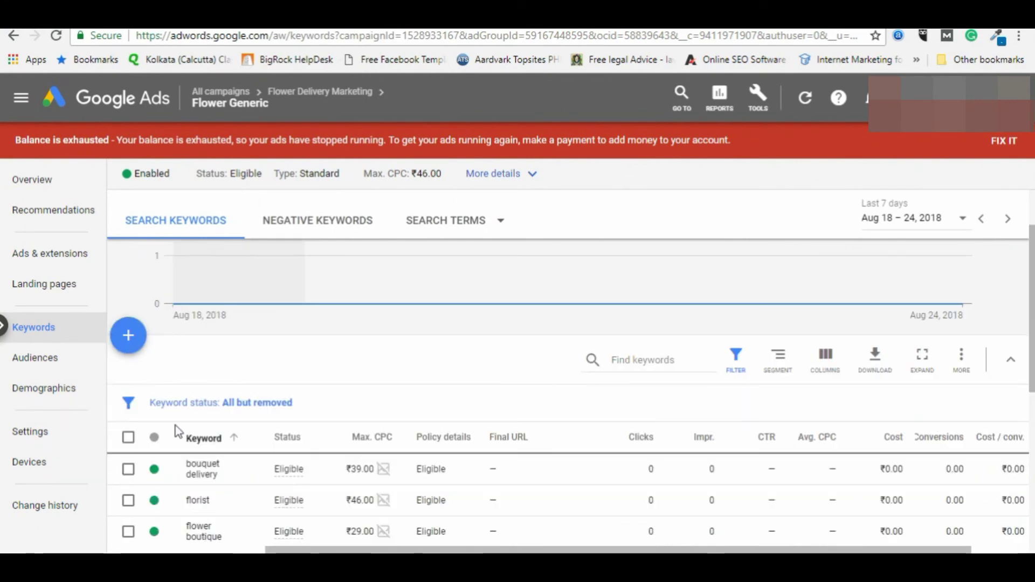
scroll(323, 424, "down", 3)
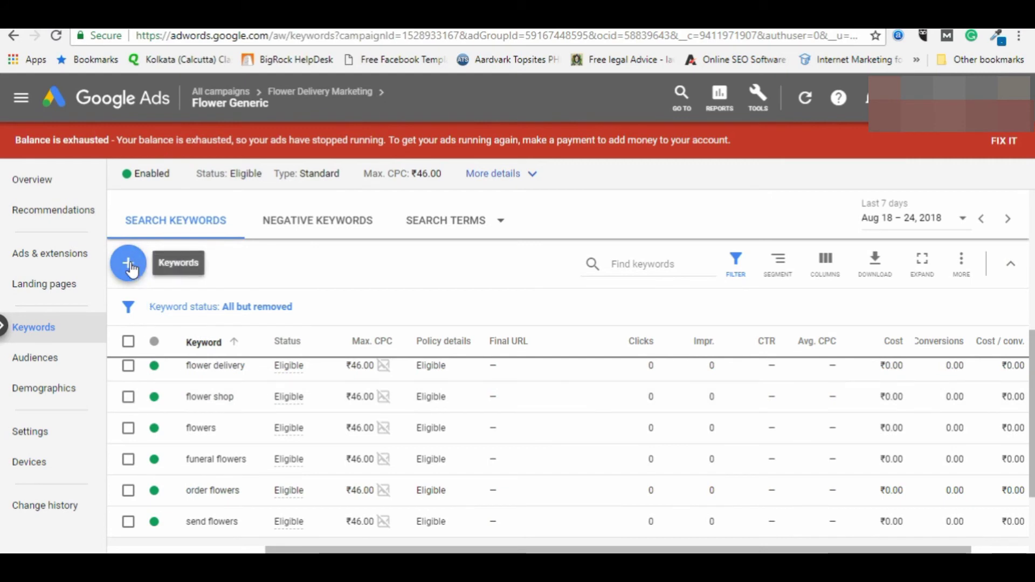
scroll(108, 409, "down", 2)
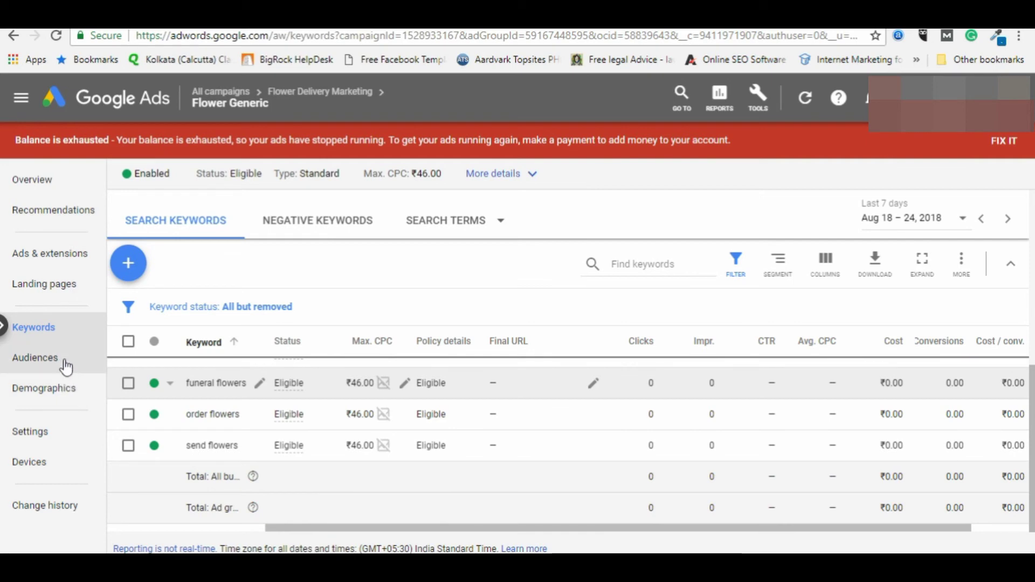
left_click(75, 268)
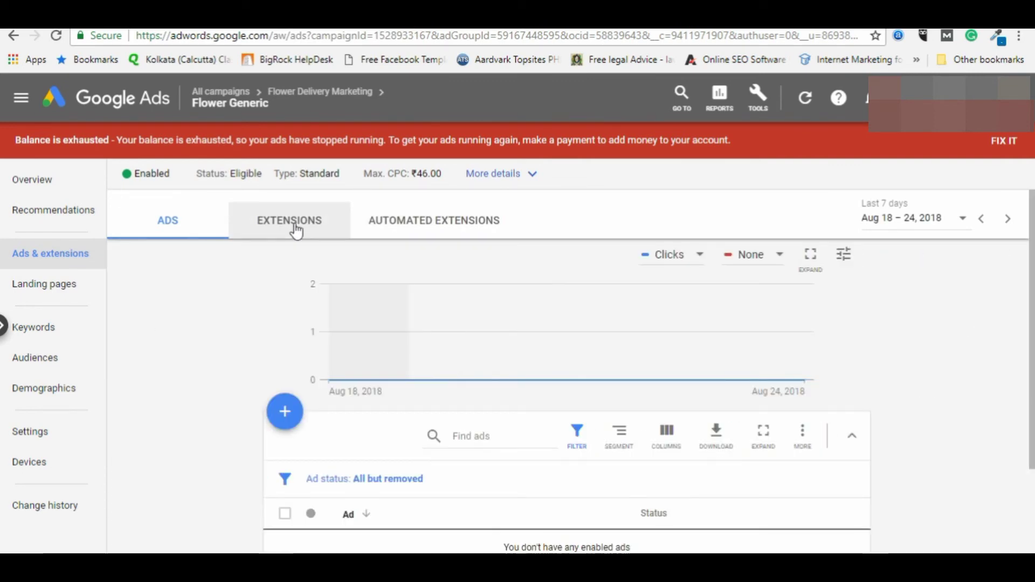
Step: Show the Extensions tab's sitelink, location and callout extensions, browsing extension types without adding one
left_click(286, 229)
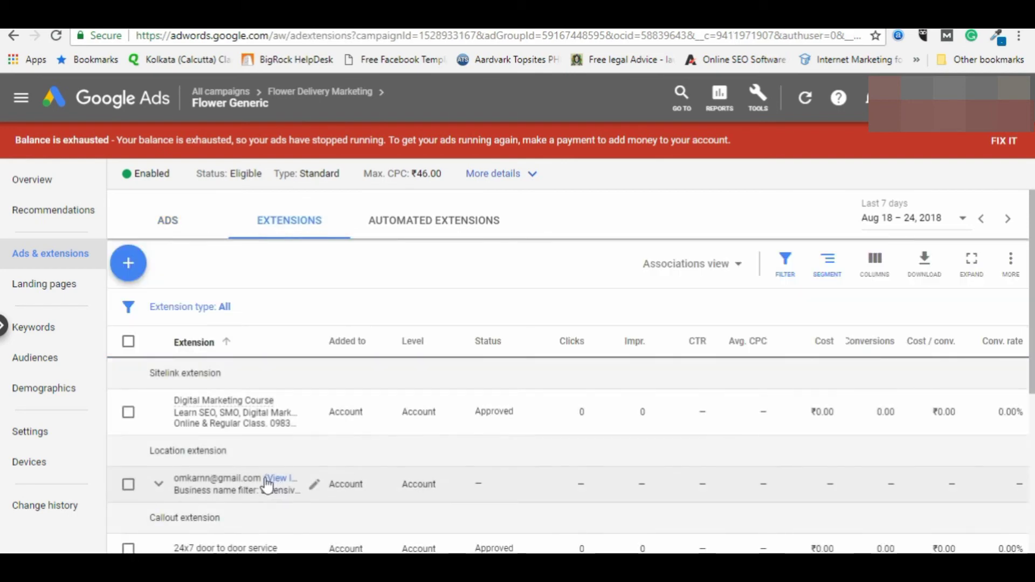
scroll(132, 445, "down", 3)
scroll(300, 432, "up", 3)
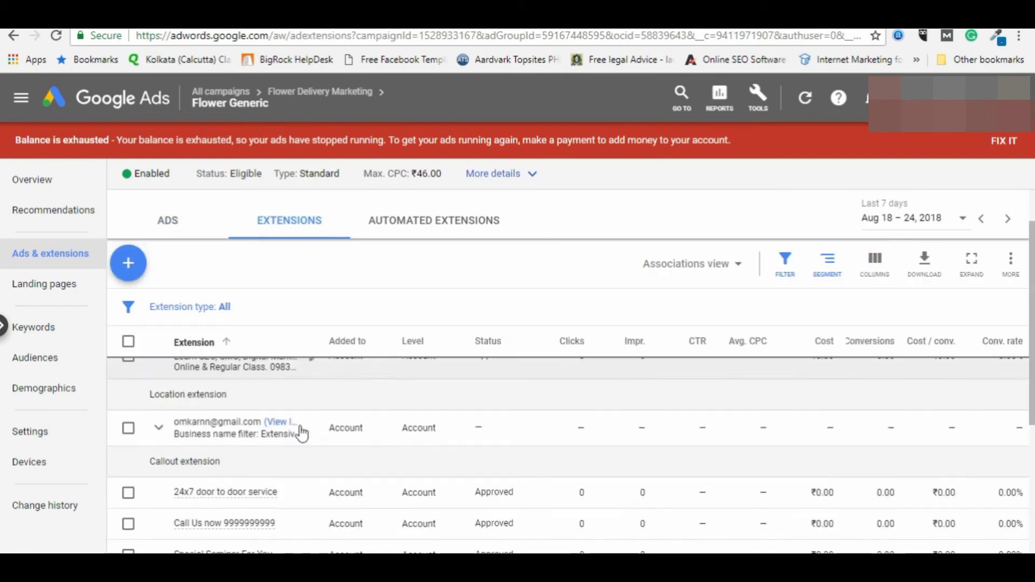
scroll(294, 437, "down", 5)
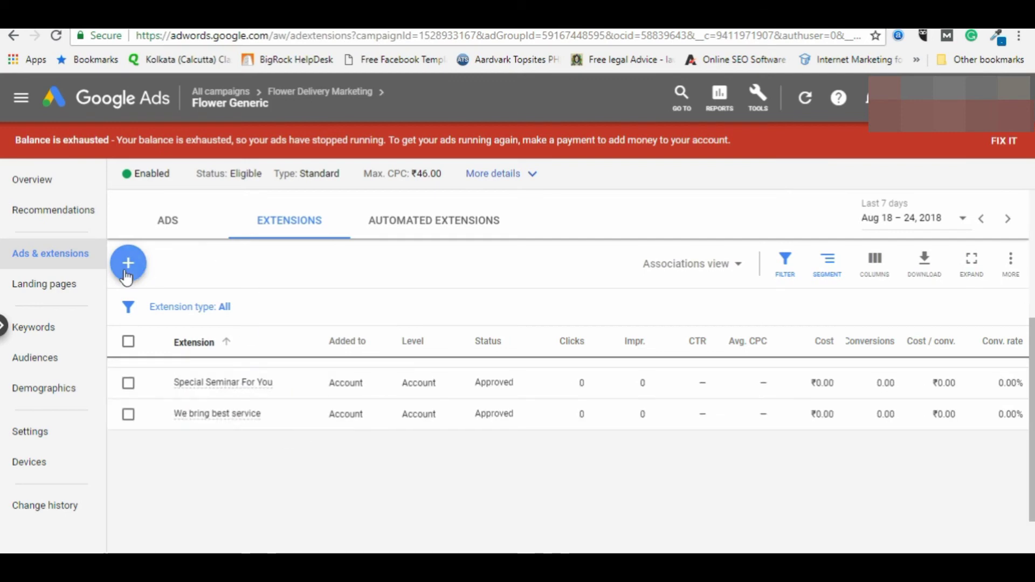
left_click(127, 261)
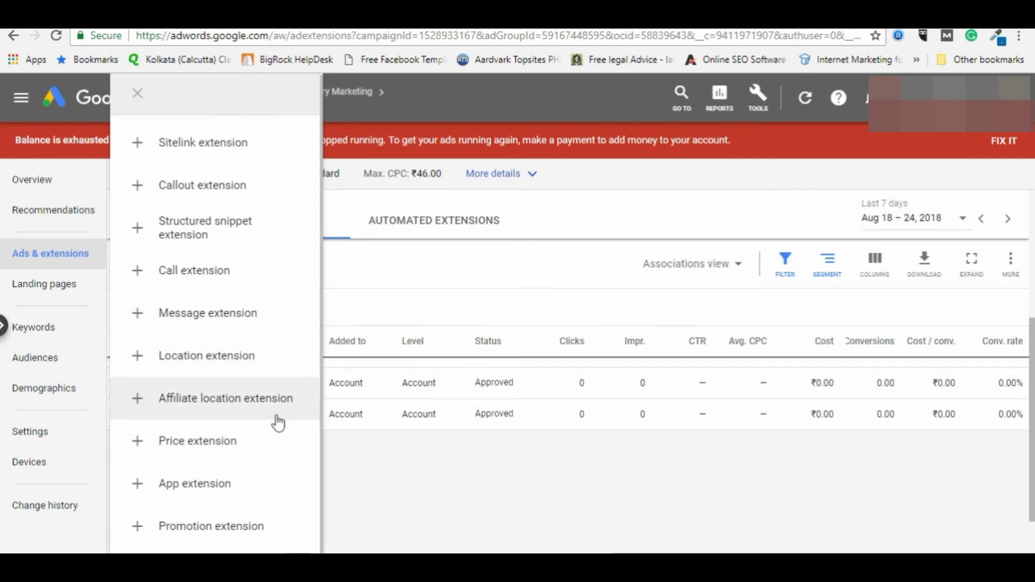
left_click(345, 537)
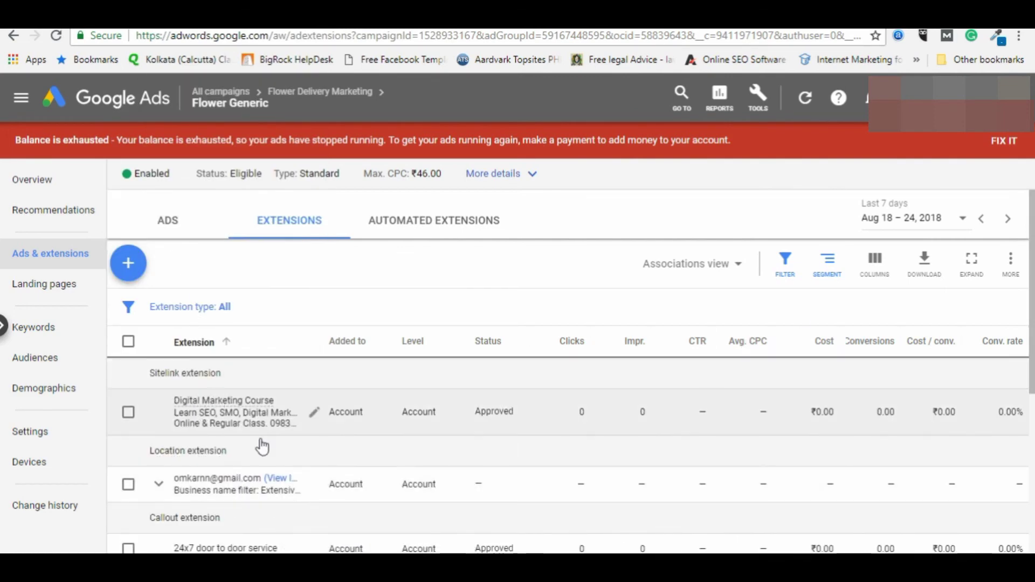
scroll(277, 480, "down", 5)
scroll(226, 415, "up", 4)
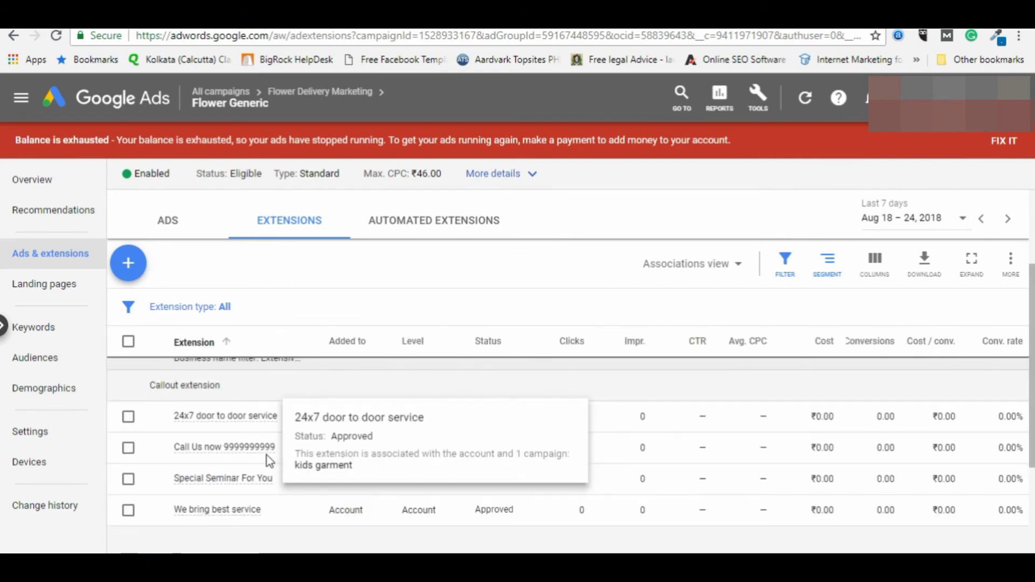
Step: Start a new text ad with Headline 1 'Best Flower Delivery kolkata'
left_click(164, 230)
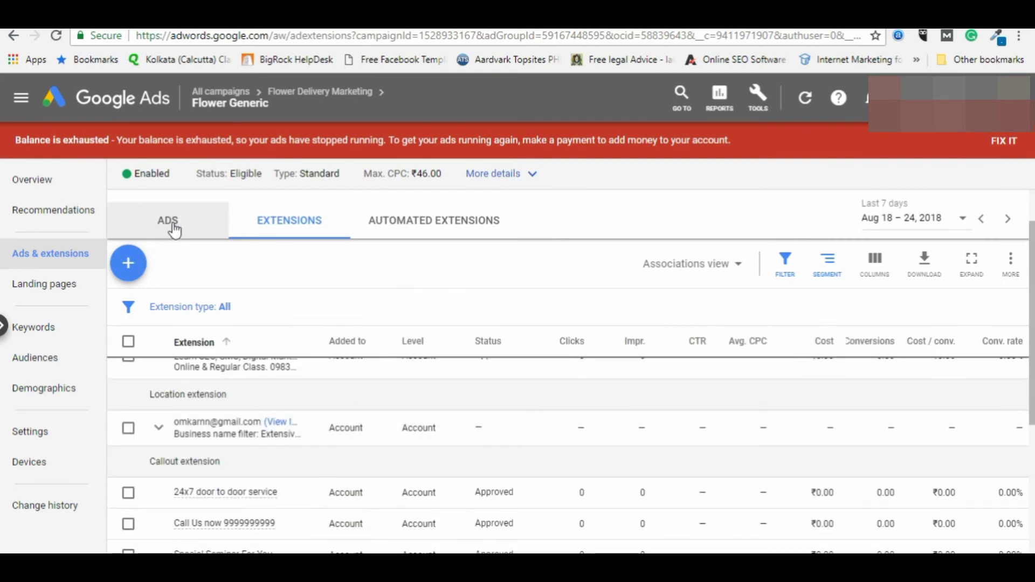
left_click(284, 413)
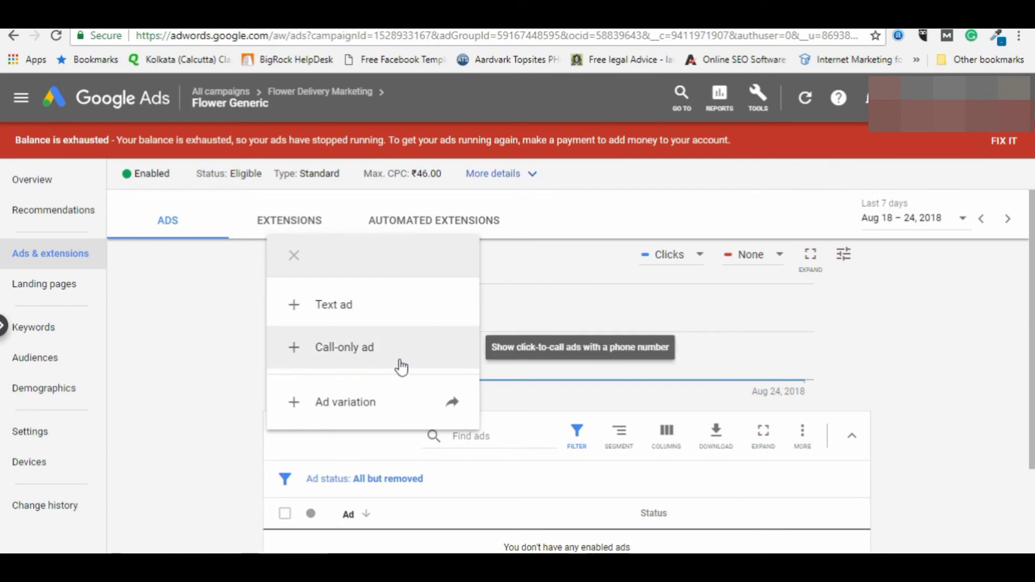
left_click(334, 305)
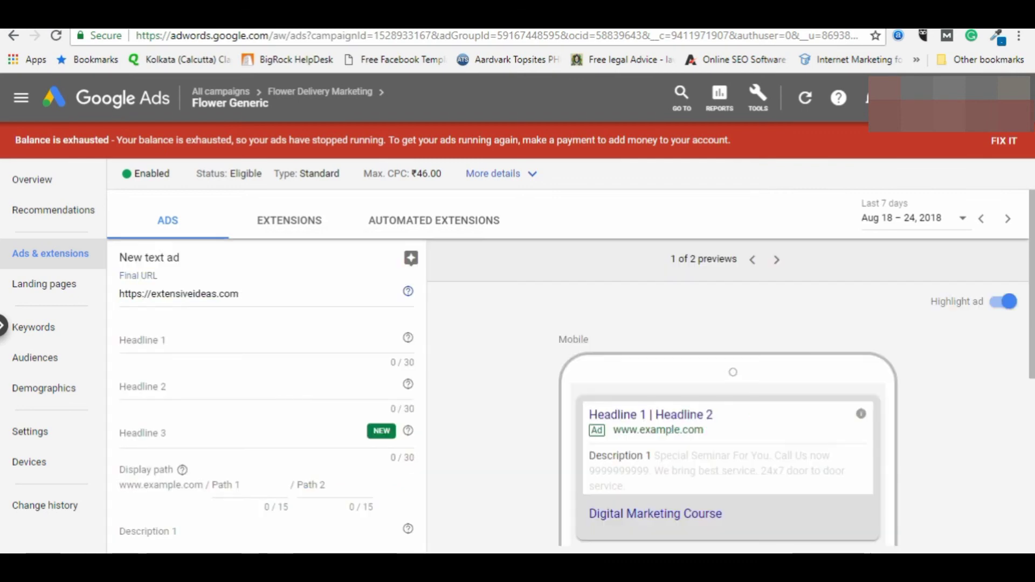
left_click(216, 340)
type("Bst")
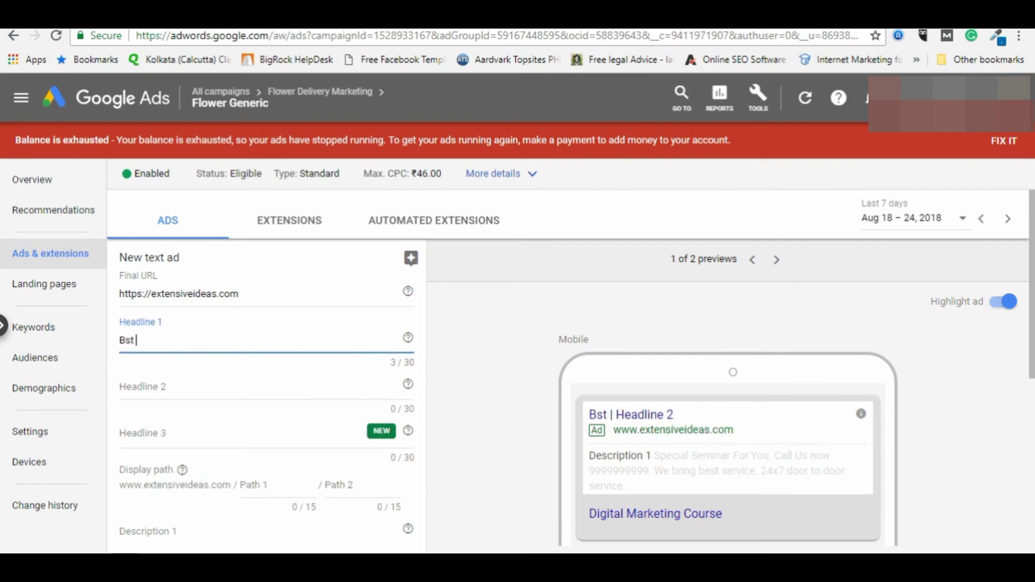
key("BackSpace")
key("BackSpace")
type("est")
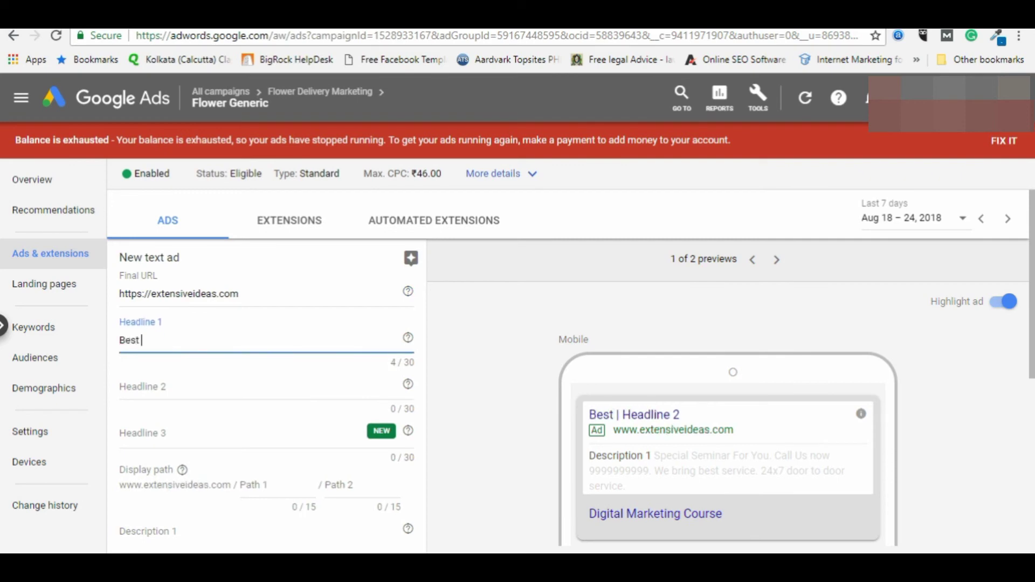
type(" Flower De")
type("livery in kolkata")
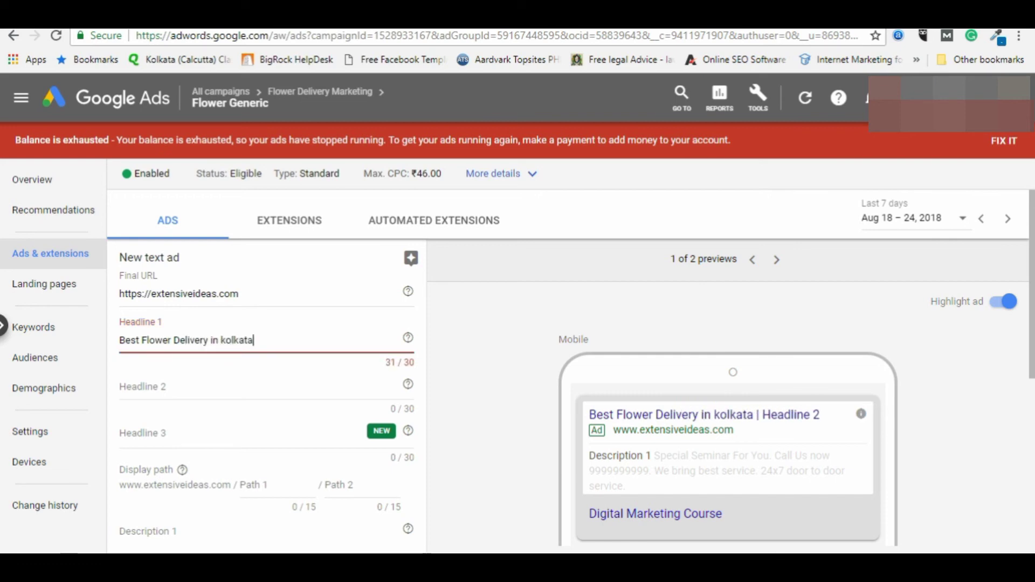
key("Tab")
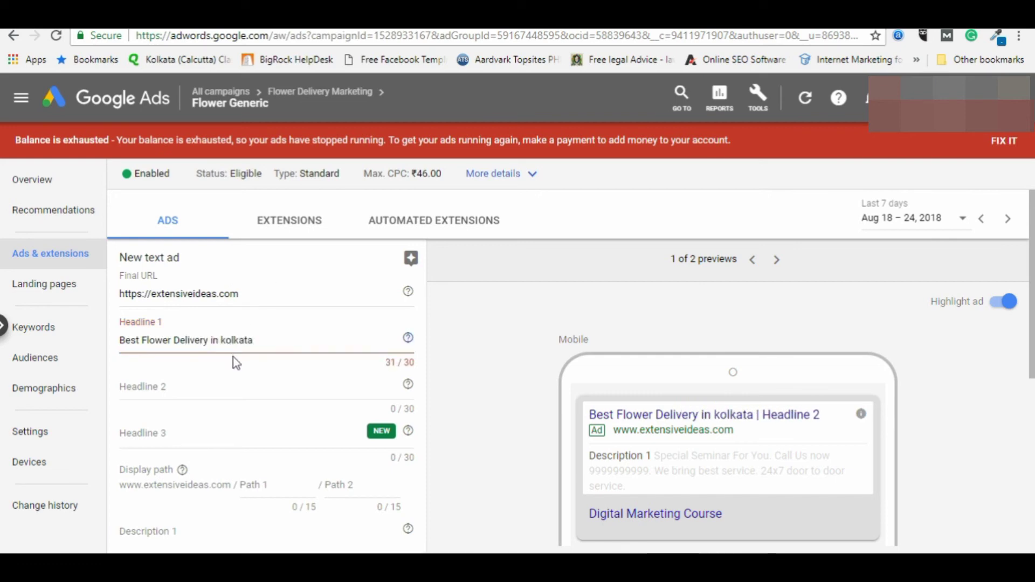
left_click(215, 340)
key("BackSpace")
key("BackSpace")
key("BackSpace")
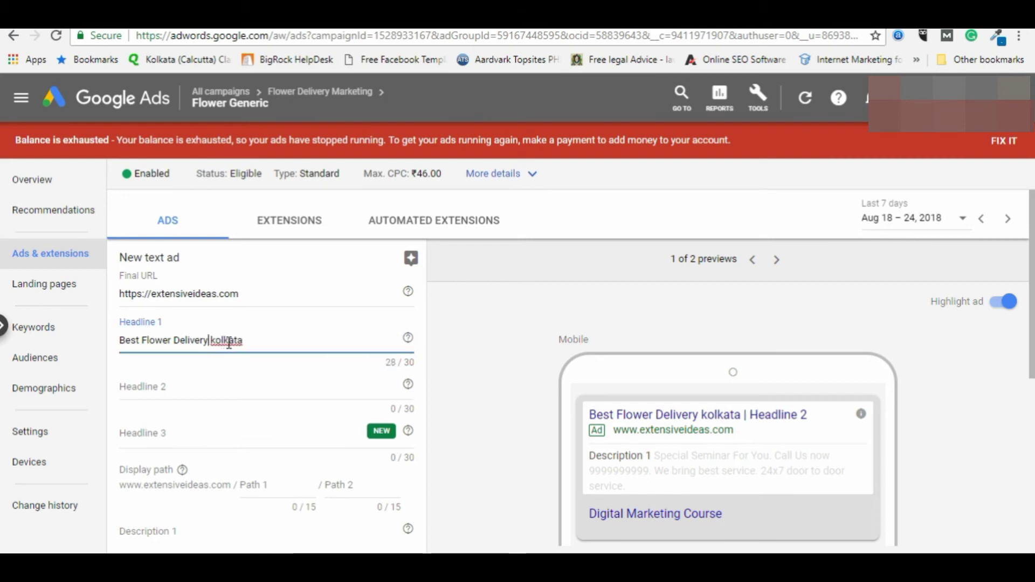
Step: Enter Headline 2 'Top Flower Delivery Service' and Headline 3 'Offer 30% Off Buy Now'
left_click(200, 389)
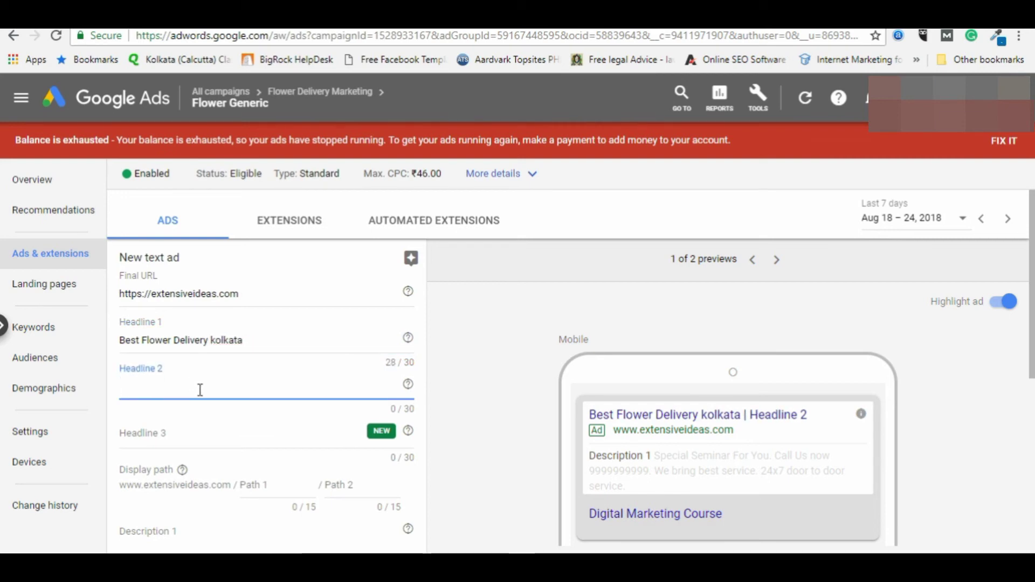
type("Top F")
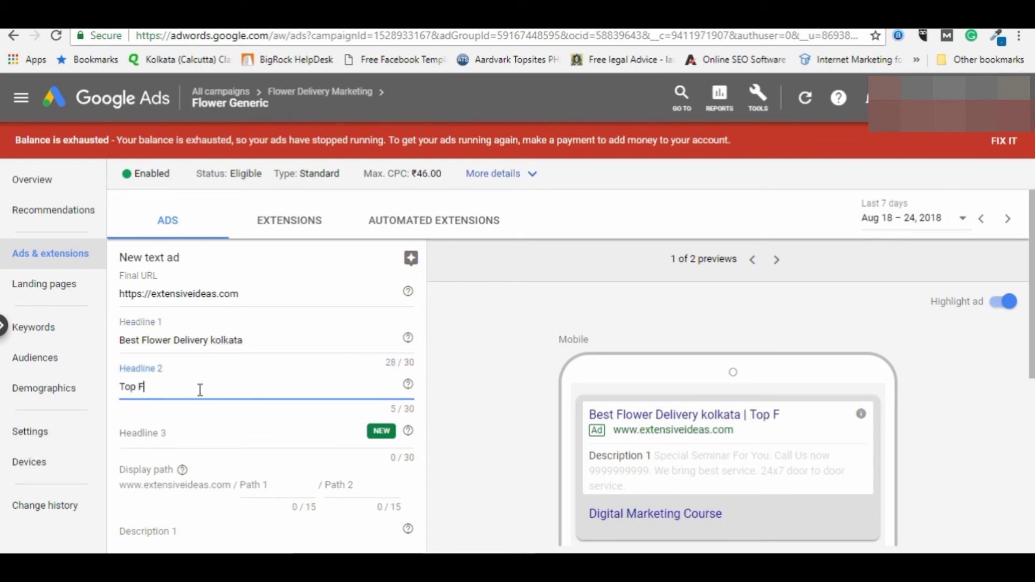
type("lower De")
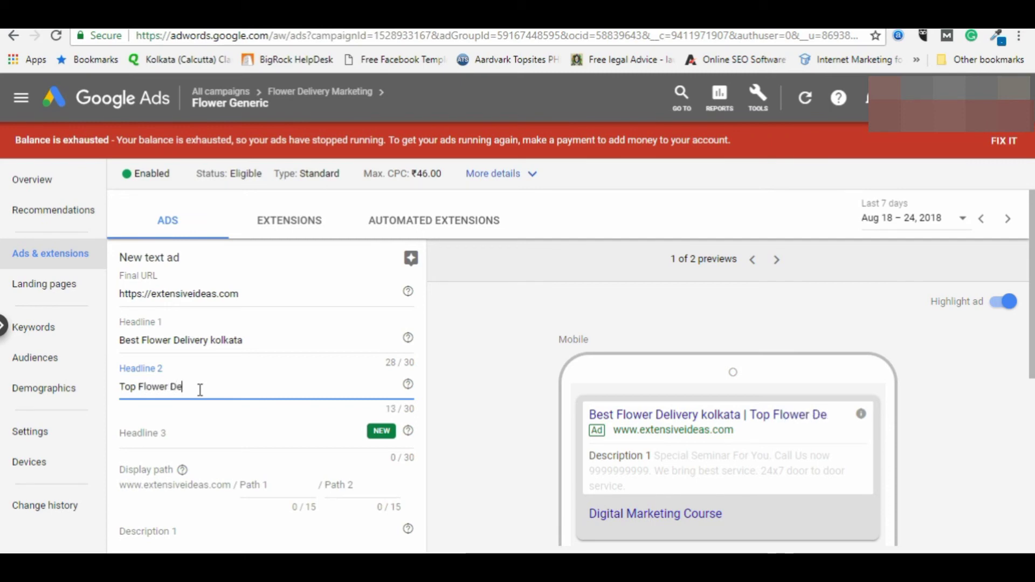
type("livery Service")
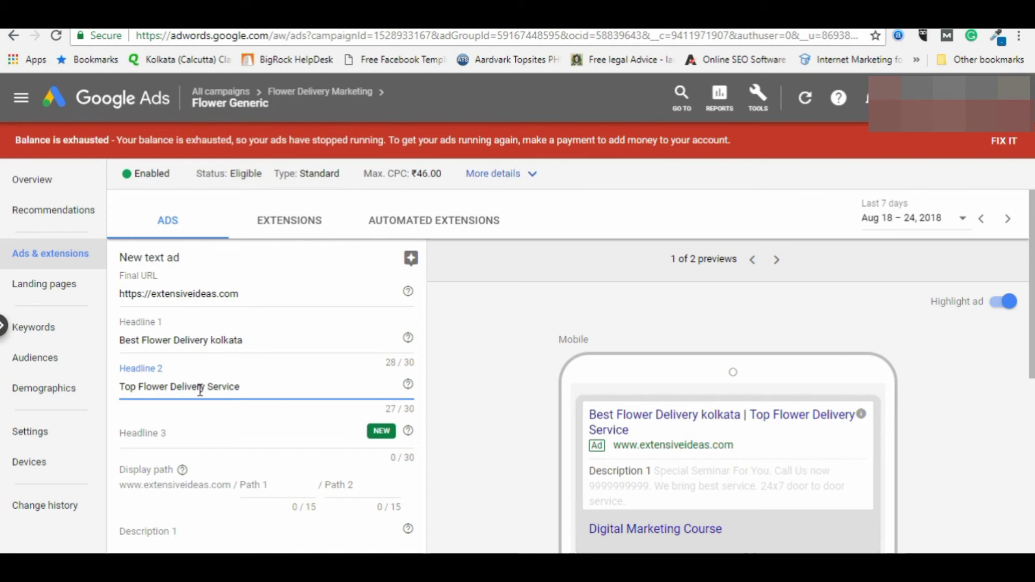
key("Tab")
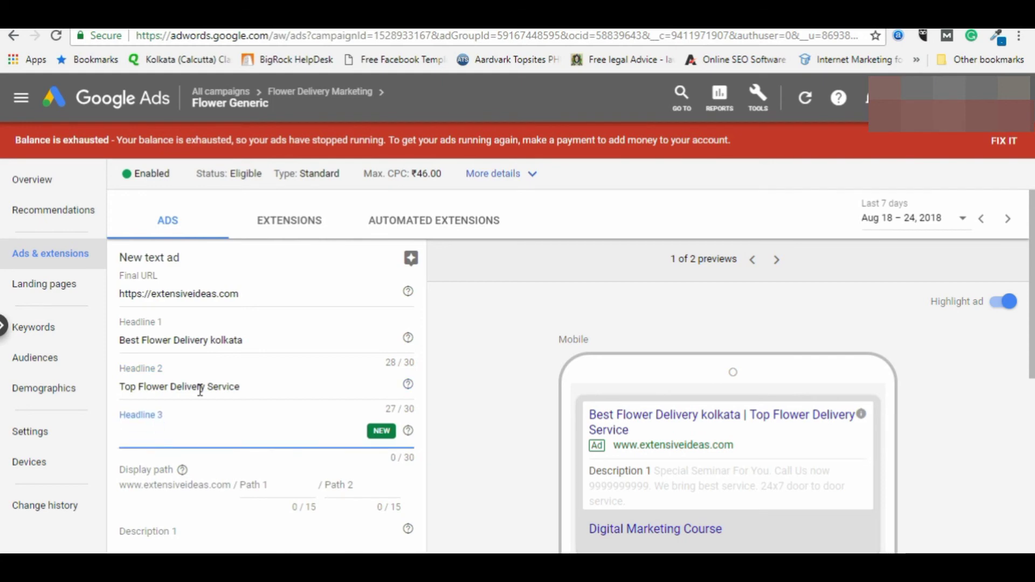
type("Offer 30")
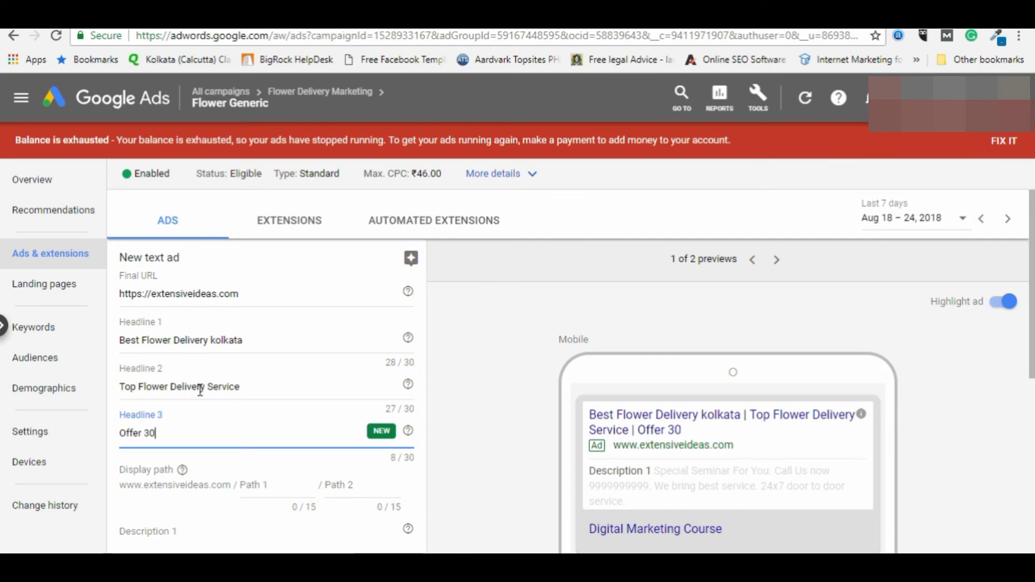
type("% Off")
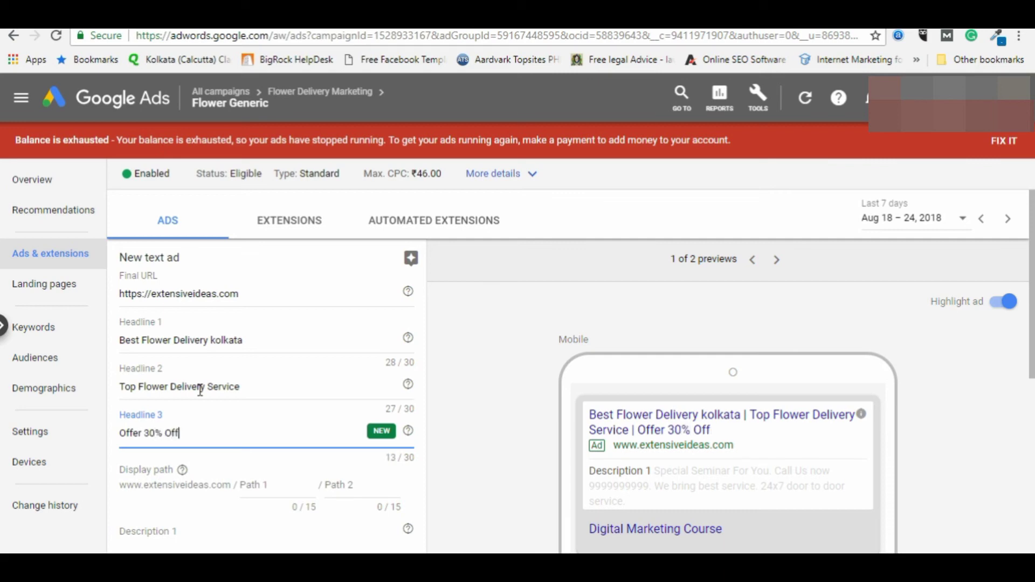
type(" Buy n")
key("BackSpace")
type("Now the ")
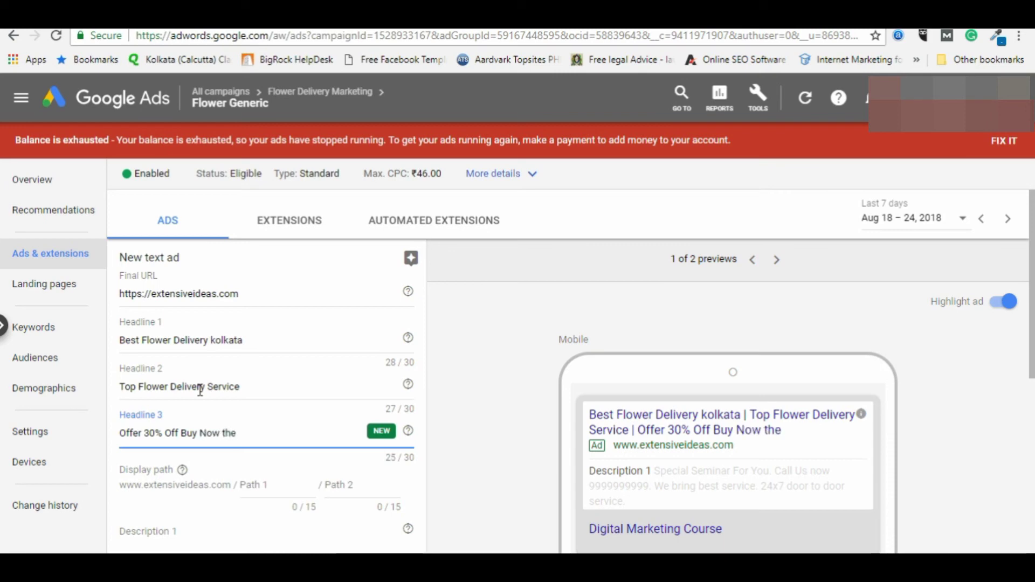
type("best flowers")
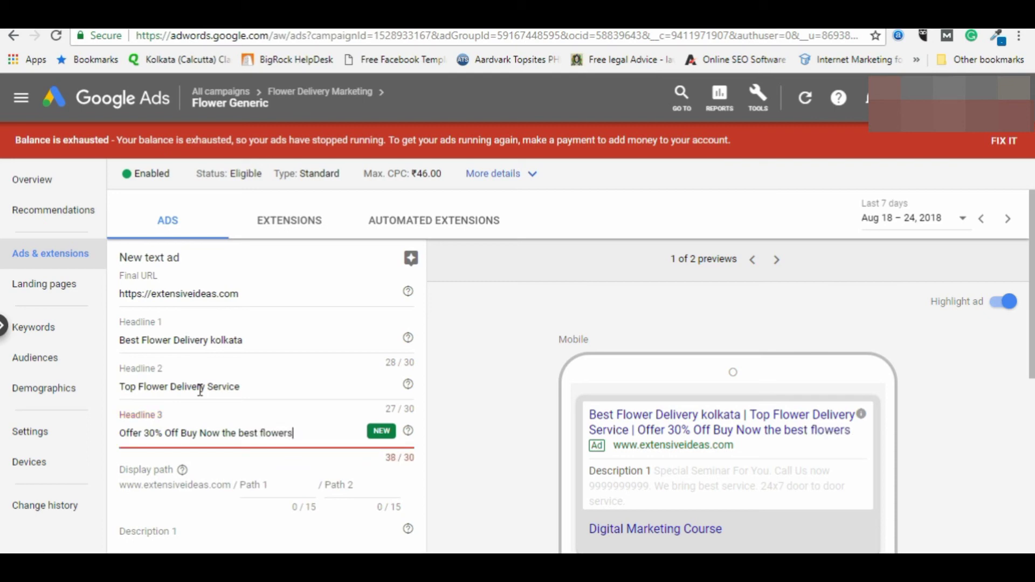
key("BackSpace")
key("BackSpace")
key("BackSpace")
key("BackSpace")
key("BackSpace")
key("BackSpace")
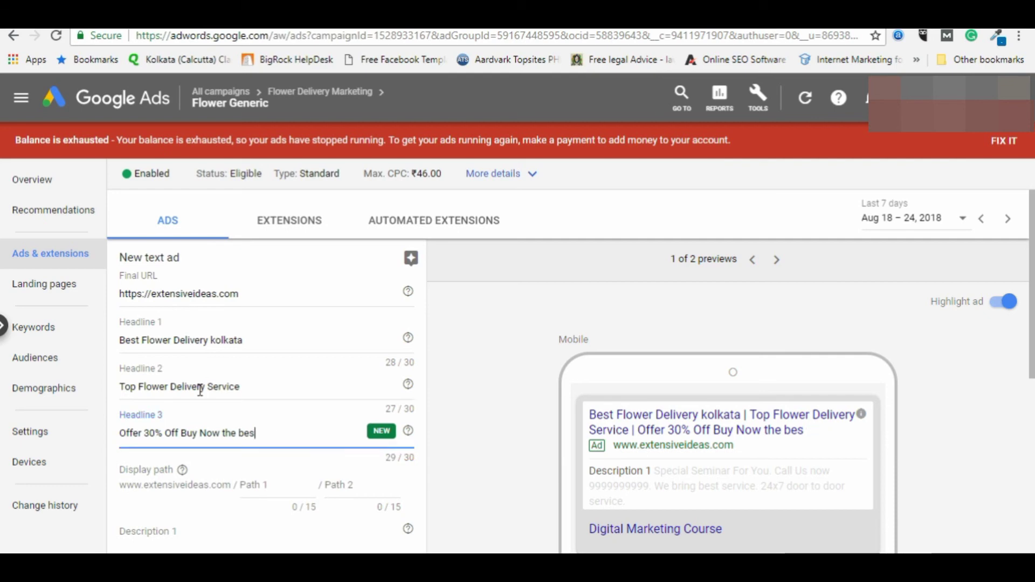
key("BackSpace")
key("BackSpace")
key("BackSpace")
key("BackSpace")
key("BackSpace")
key("BackSpace")
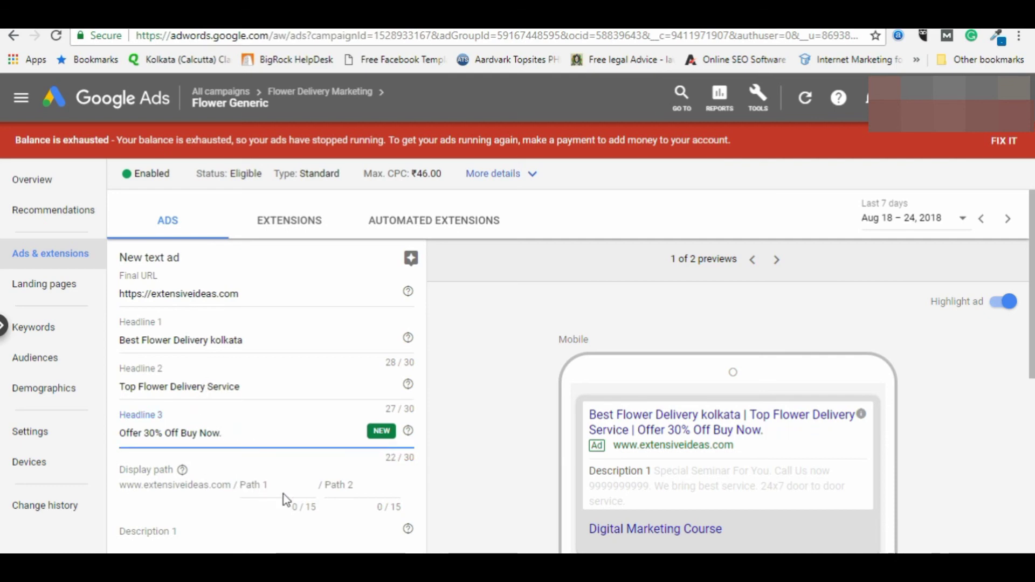
scroll(286, 497, "down", 1)
key("BackSpace")
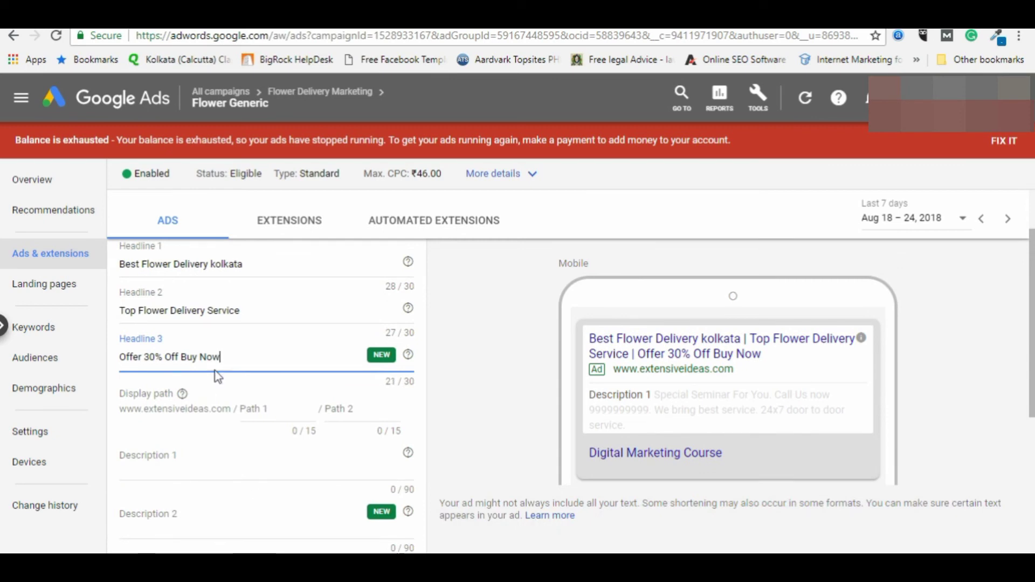
Step: Set the ad's display path to flower/delivery
left_click(279, 409)
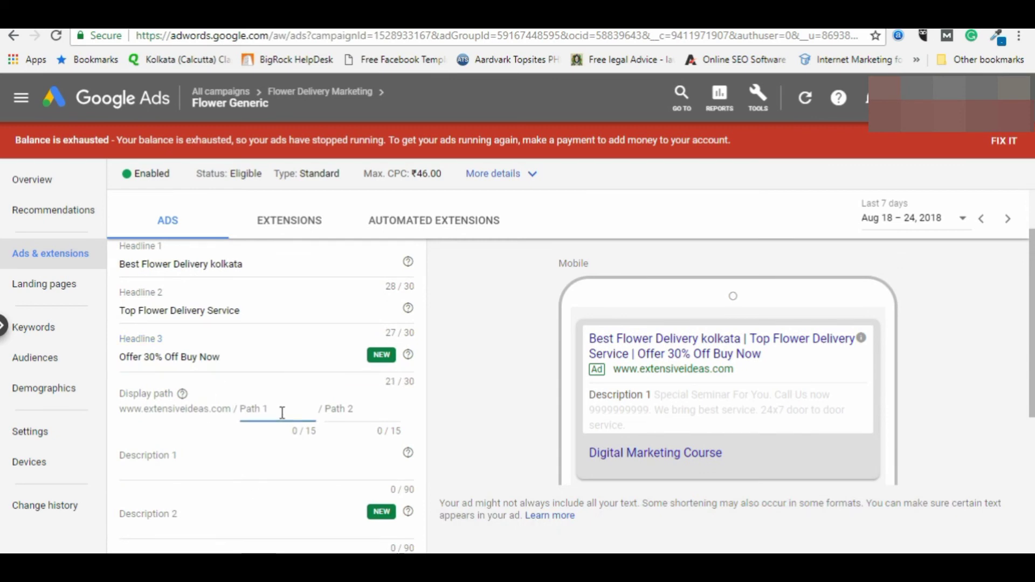
type("flower")
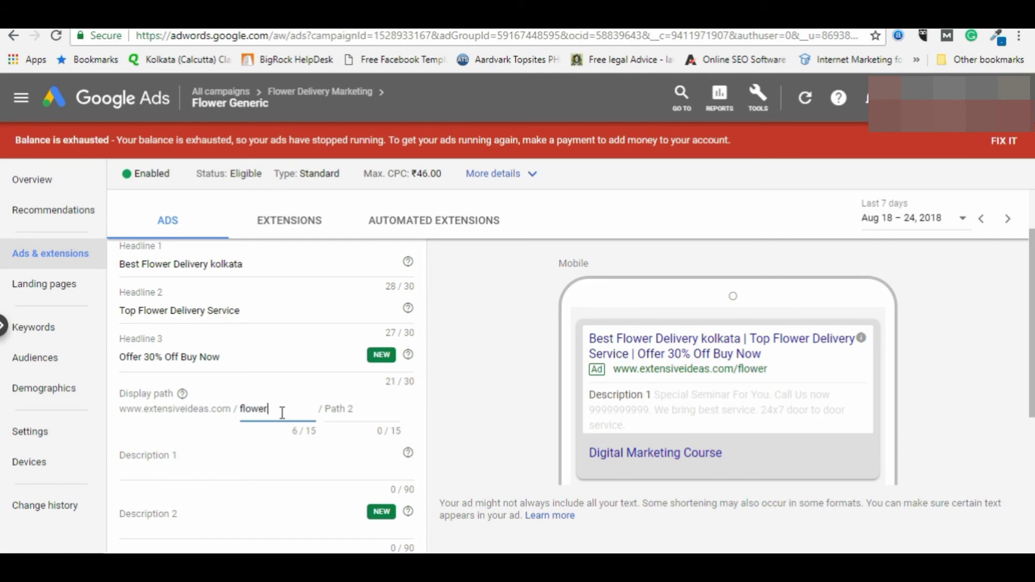
key("Tab")
type("delivery")
Step: Write Description 1 about all flower varieties, ending 'Get the flower delivered home'
key("Tab")
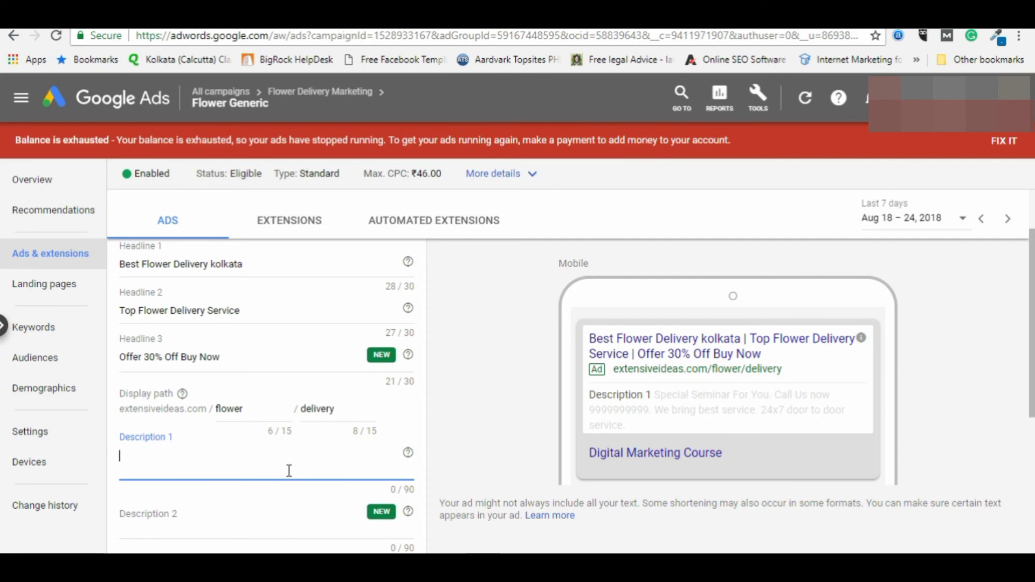
type("D")
key("BackSpace")
type("We bring")
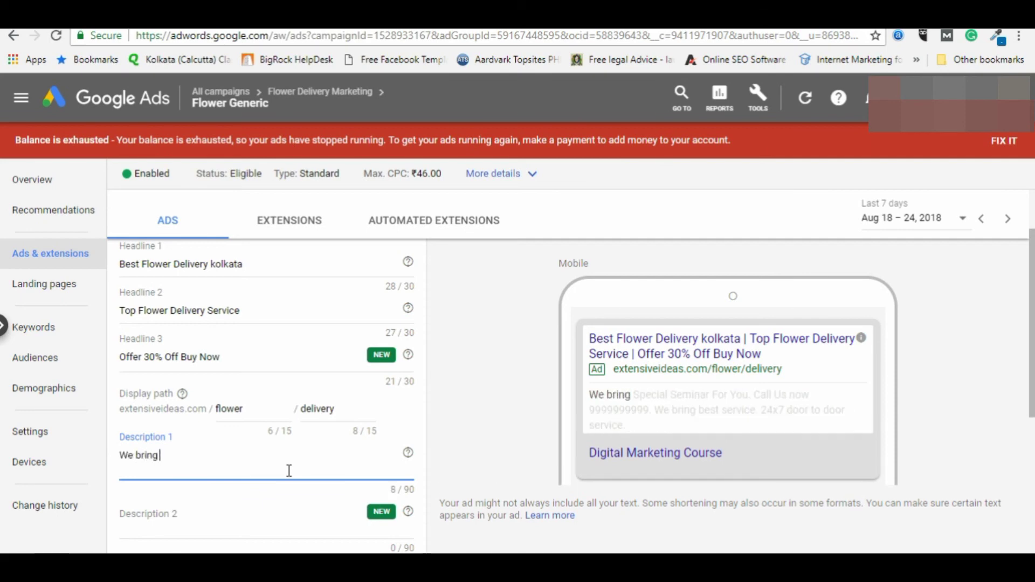
type(" for you the best ")
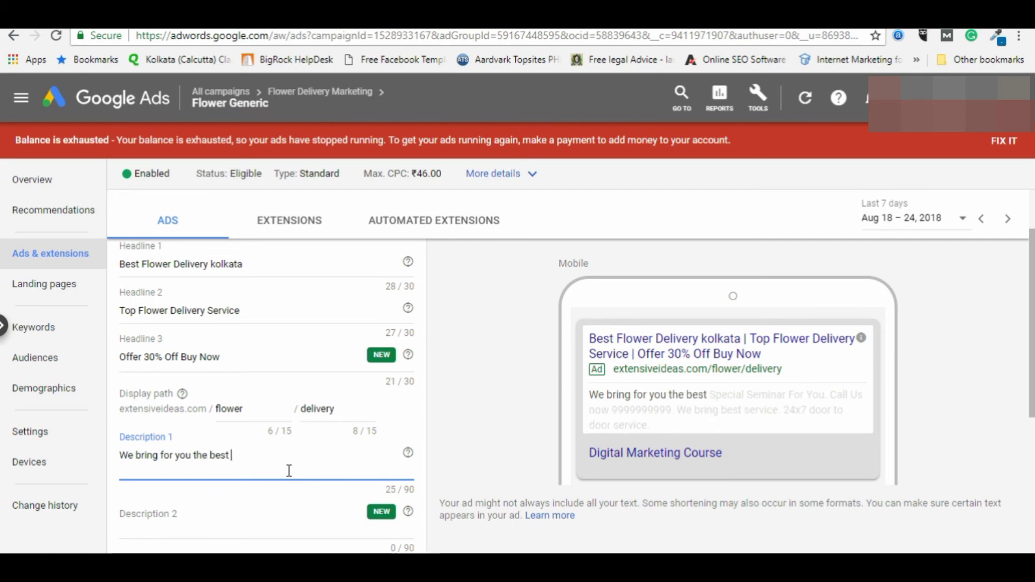
type("of the flower")
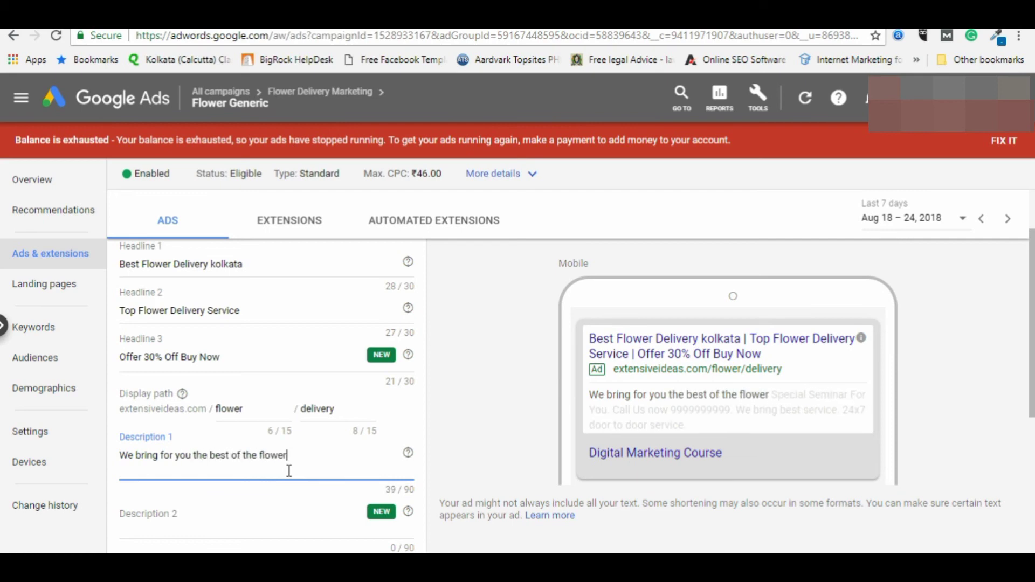
type(" and")
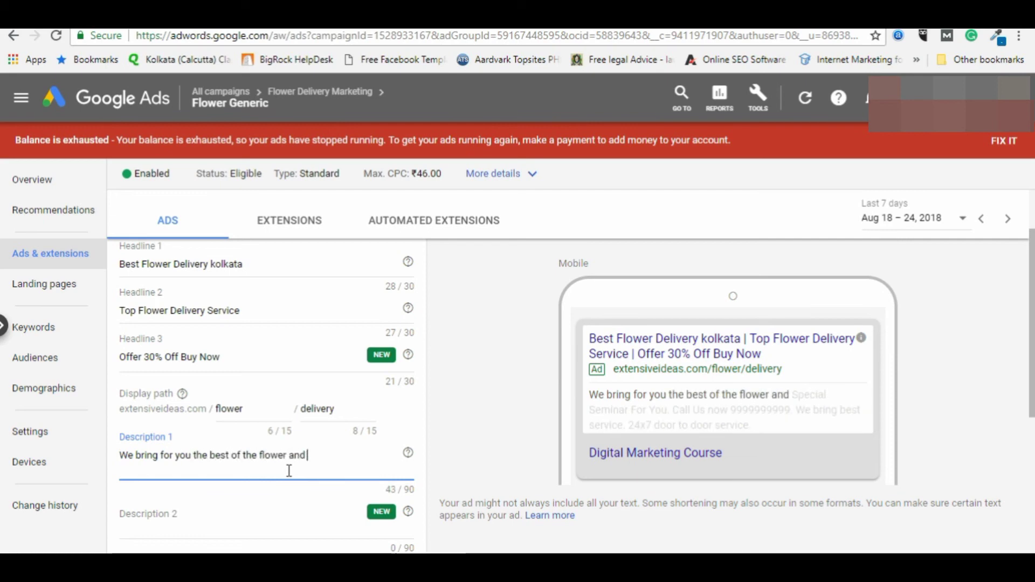
type(" of all")
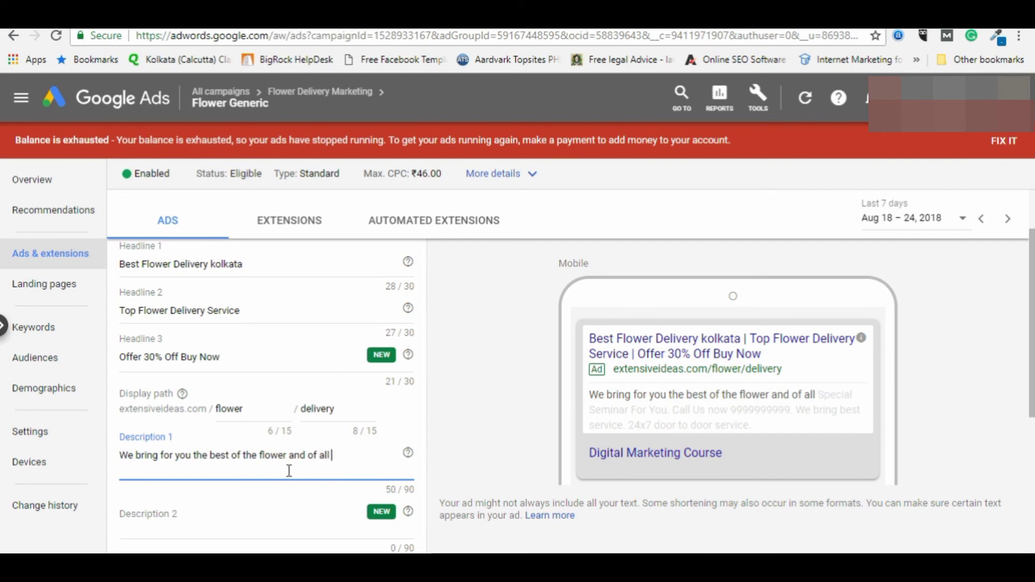
type(" variety")
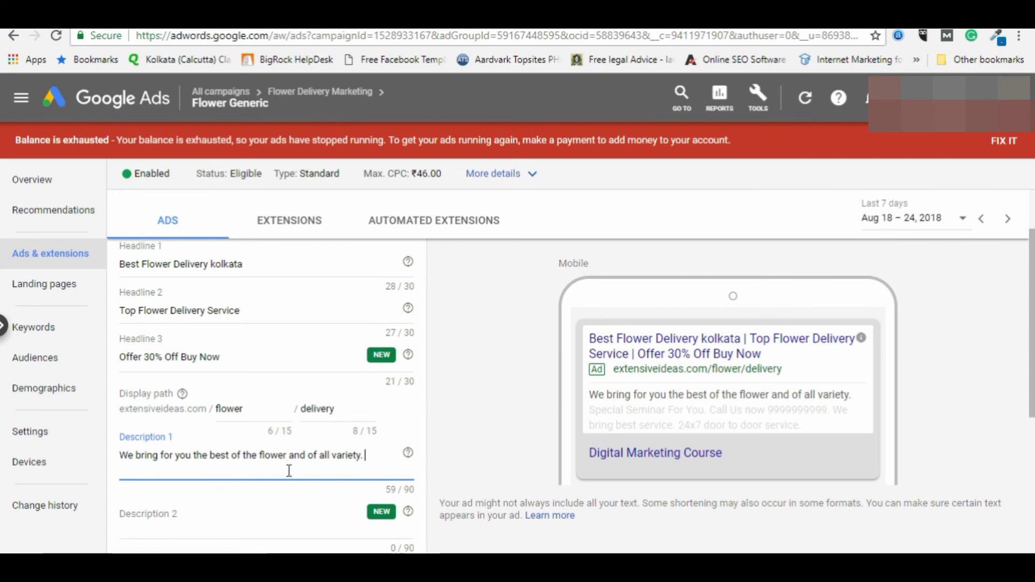
type(". Get the flower delivered at")
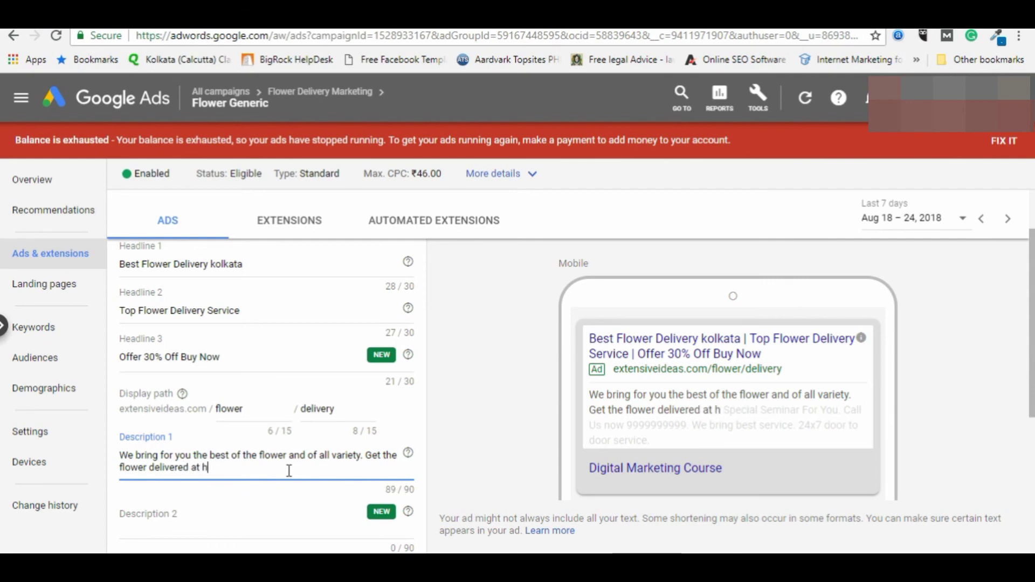
type(" your")
key("BackSpace")
key("BackSpace")
key("BackSpace")
key("BackSpace")
key("BackSpace")
key("BackSpace")
key("BackSpace")
key("BackSpace")
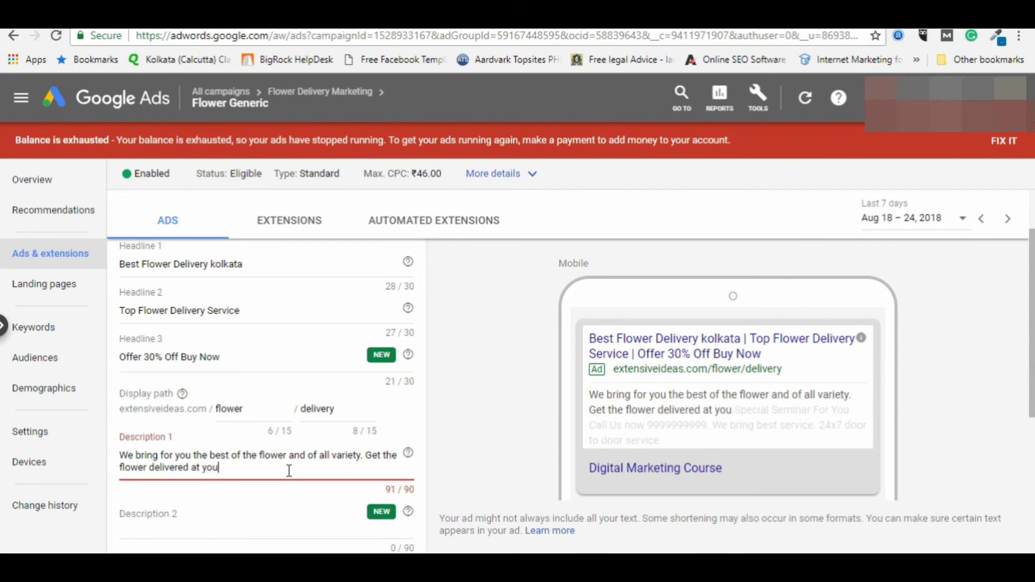
type("home")
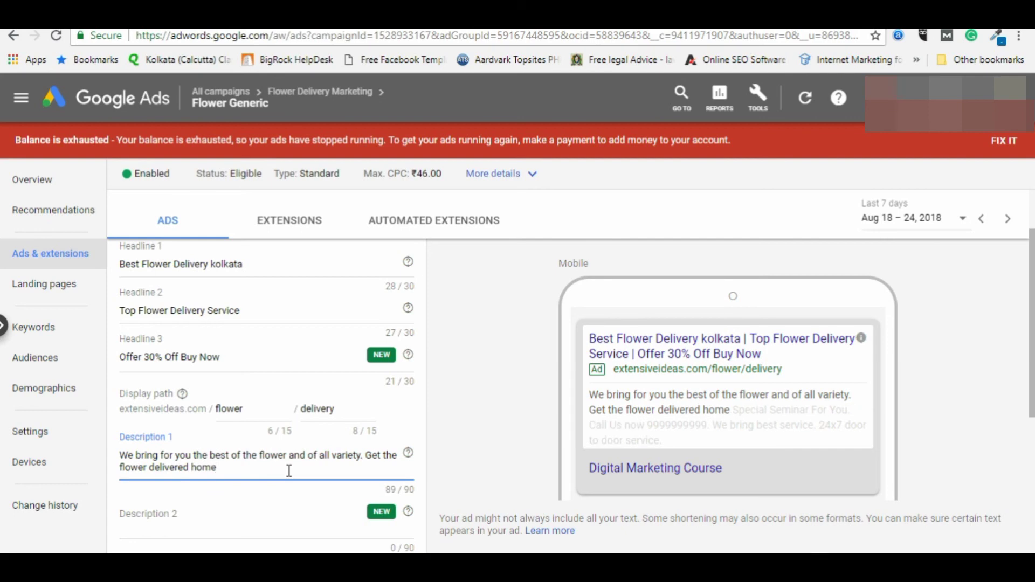
scroll(238, 488, "down", 3)
Step: Write Description 2 inviting customers to call or visit for flower offers and corporate offers
left_click(223, 377)
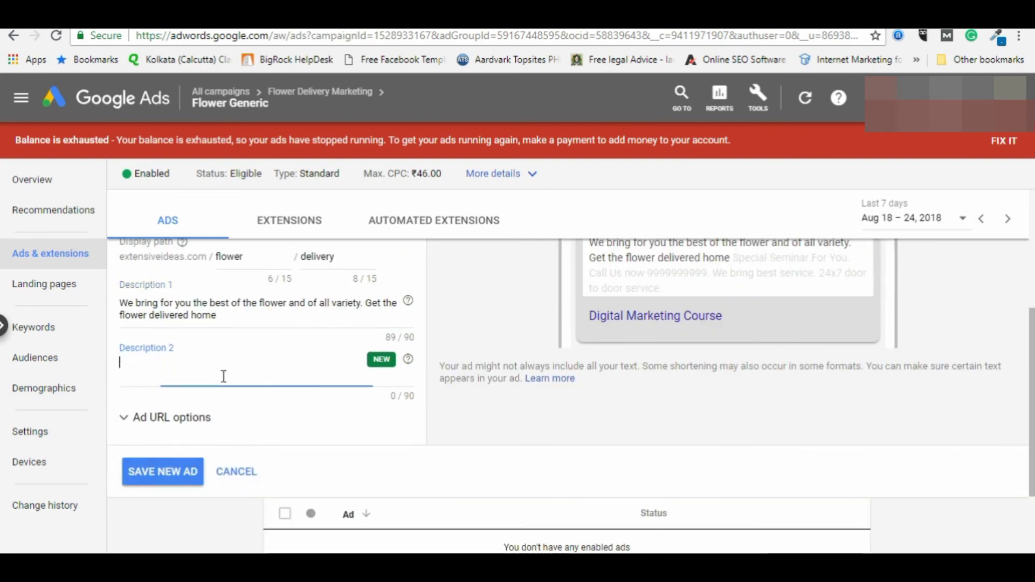
scroll(276, 399, "up", 2)
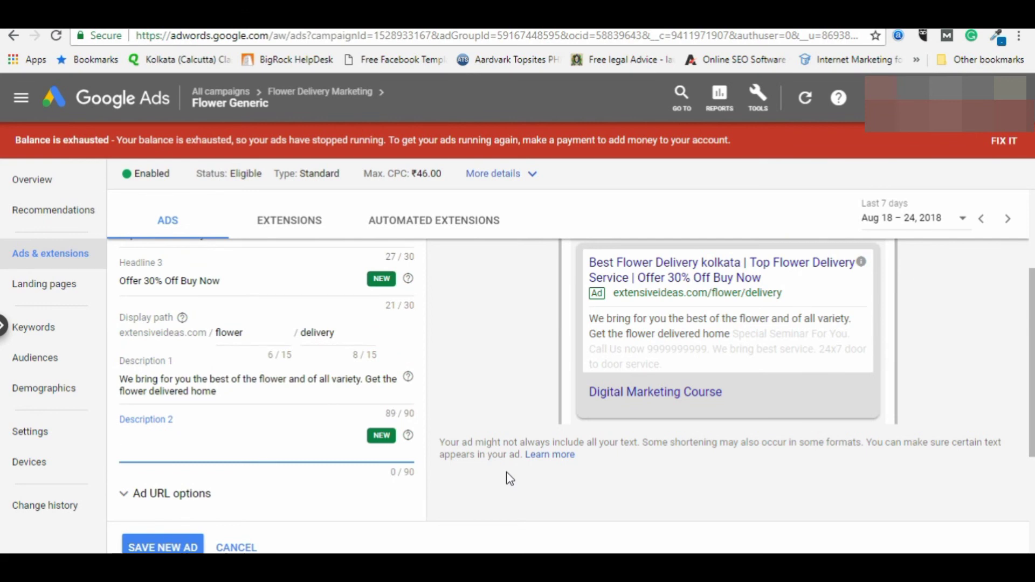
type("Call")
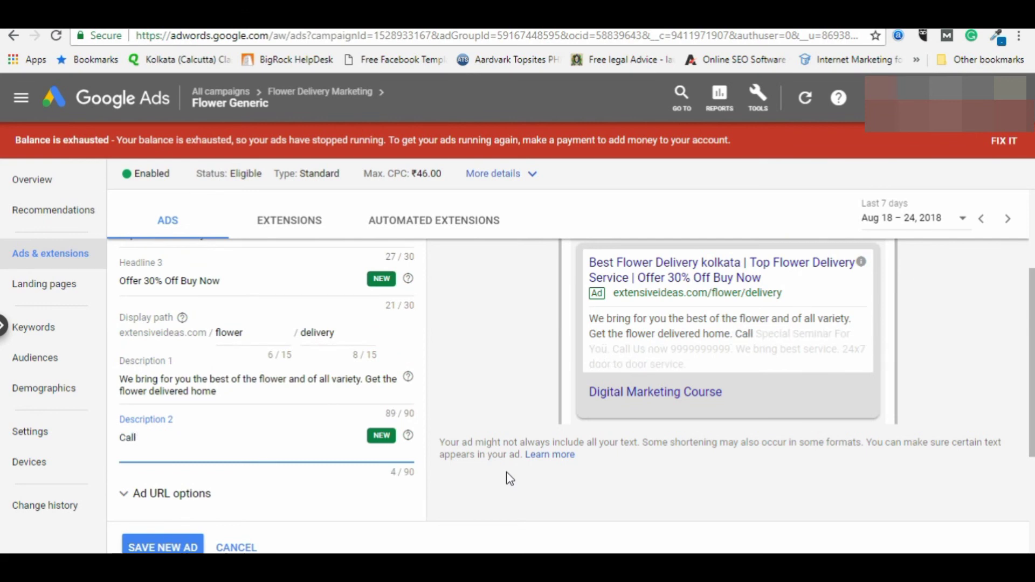
key("BackSpace")
type("l or Visit")
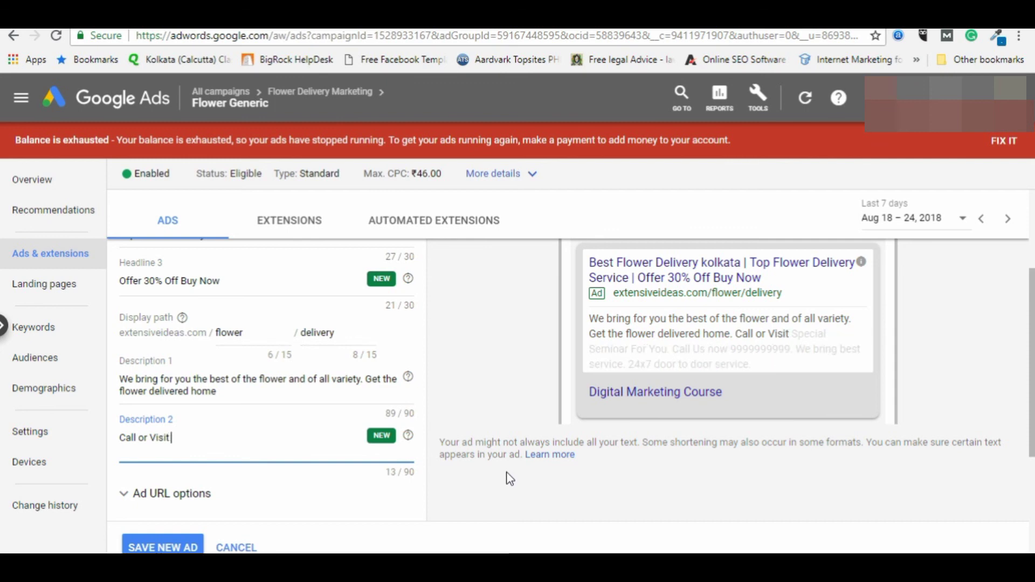
type(" Us Now for")
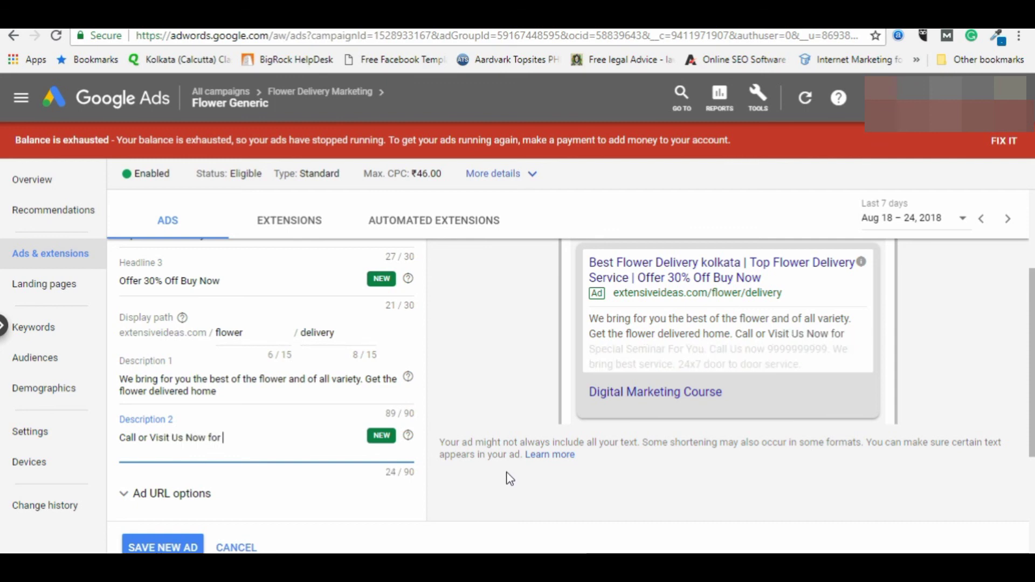
type(" great Of")
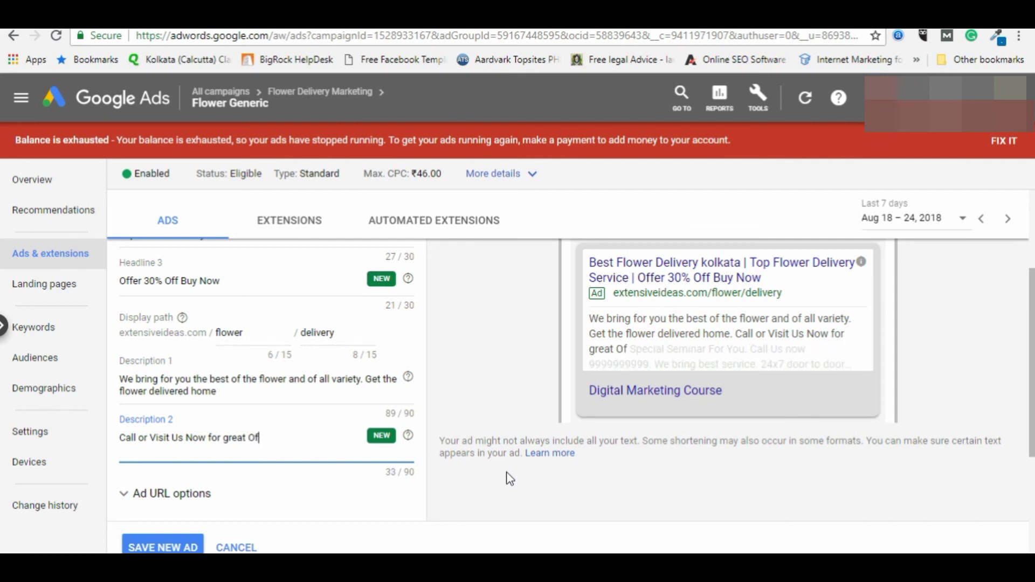
type("fers in many")
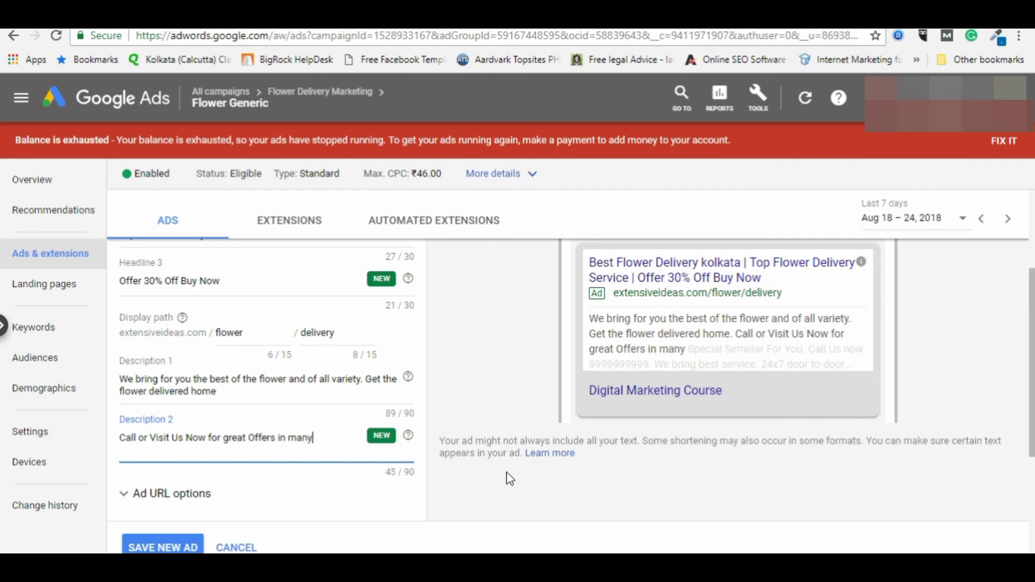
type(" diff")
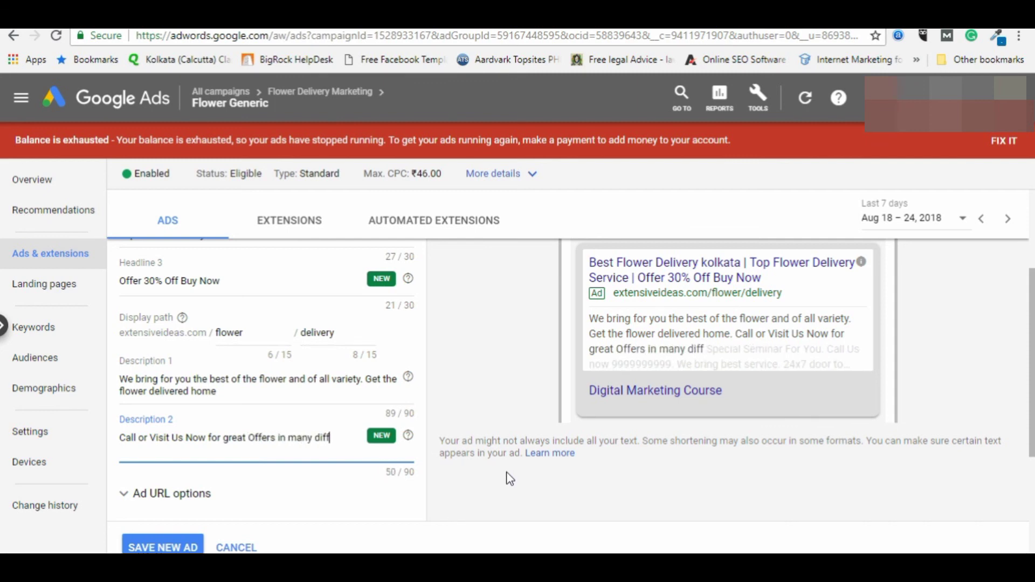
type("erent")
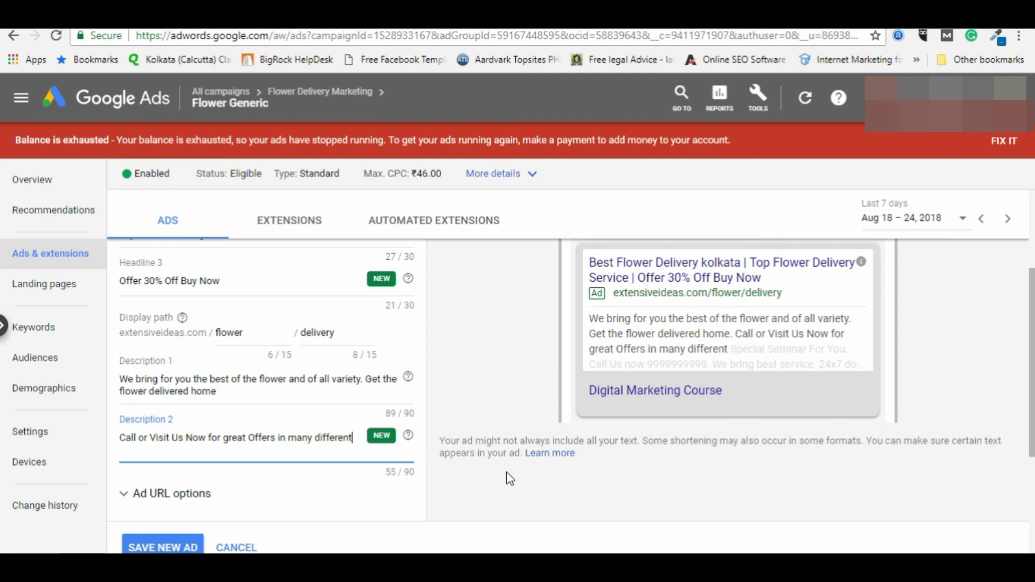
type(" type of flowers")
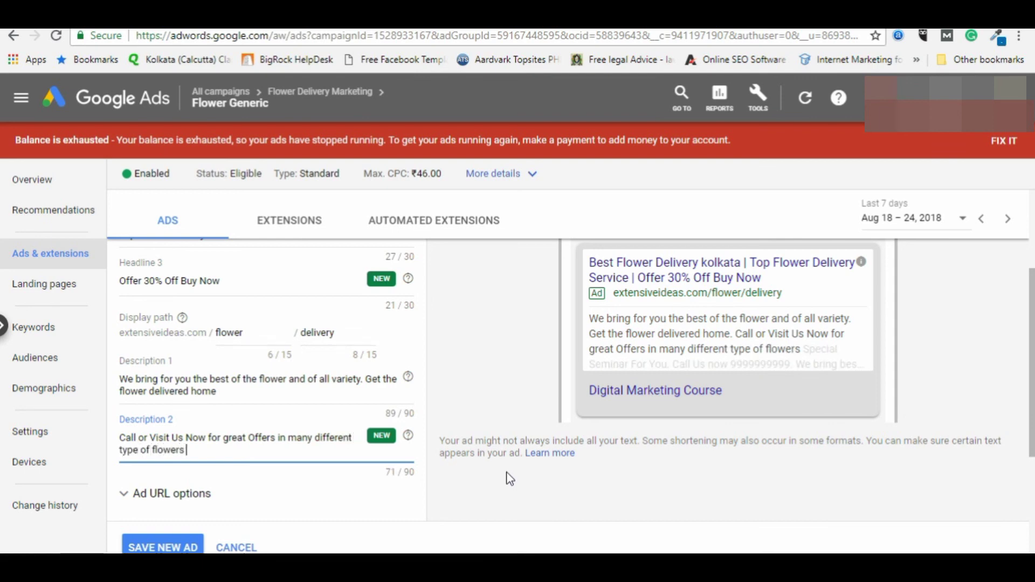
type(" and bouget")
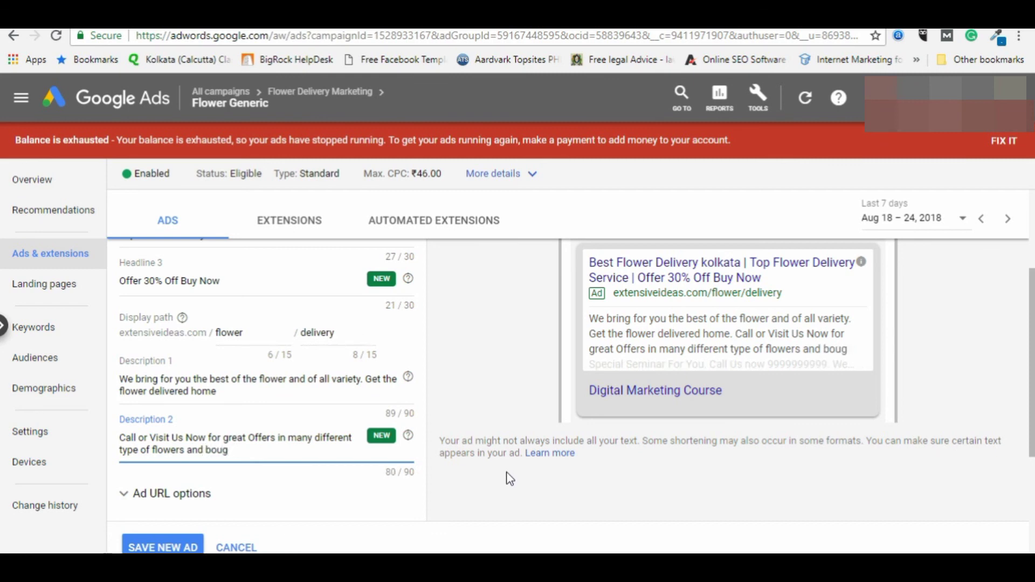
key("BackSpace")
key("BackSpace")
key("BackSpace")
key("BackSpace")
key("BackSpace")
key("BackSpace")
key("BackSpace")
key("BackSpace")
key("BackSpace")
type("with")
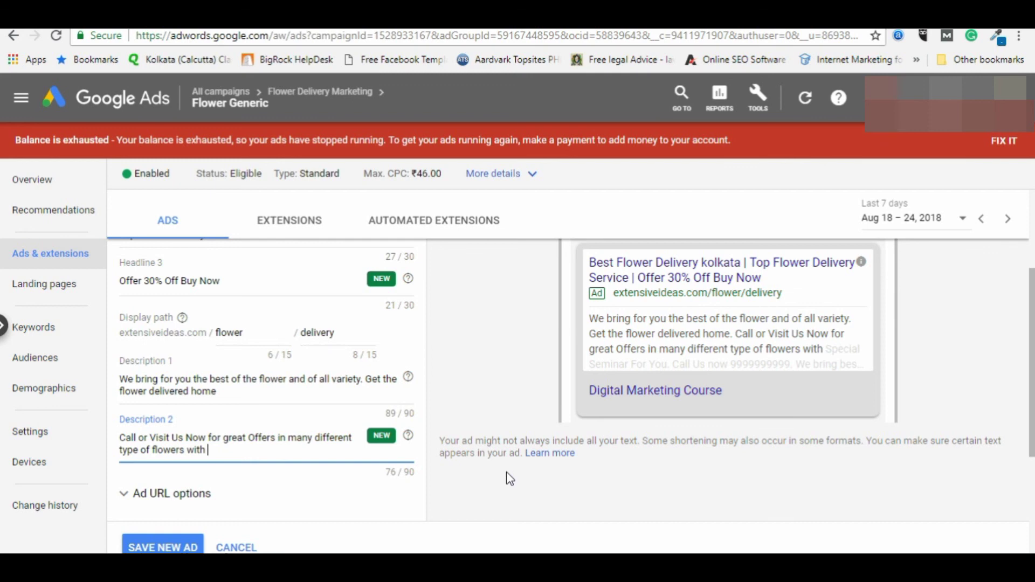
type(" spedicial")
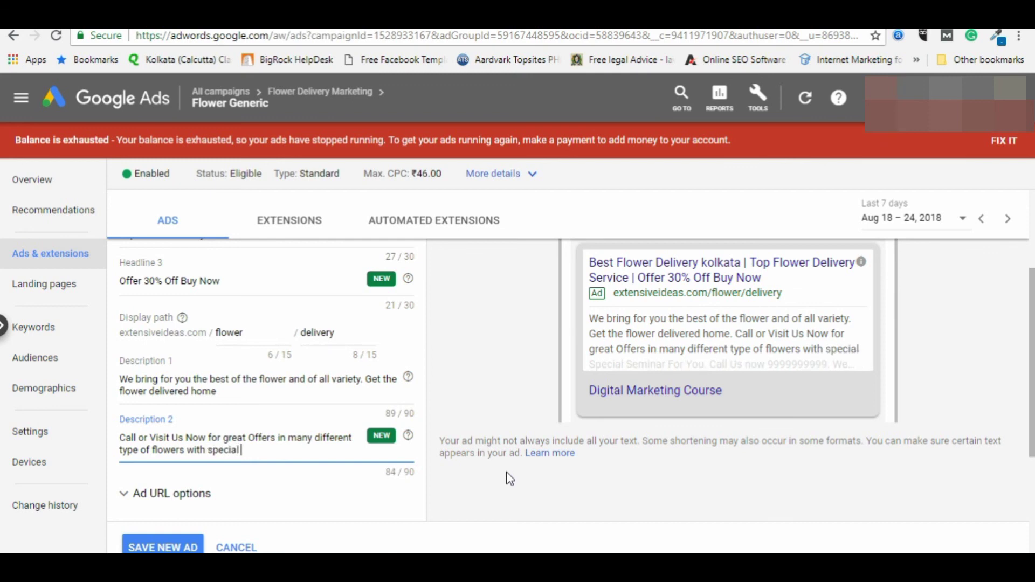
type(" corporate")
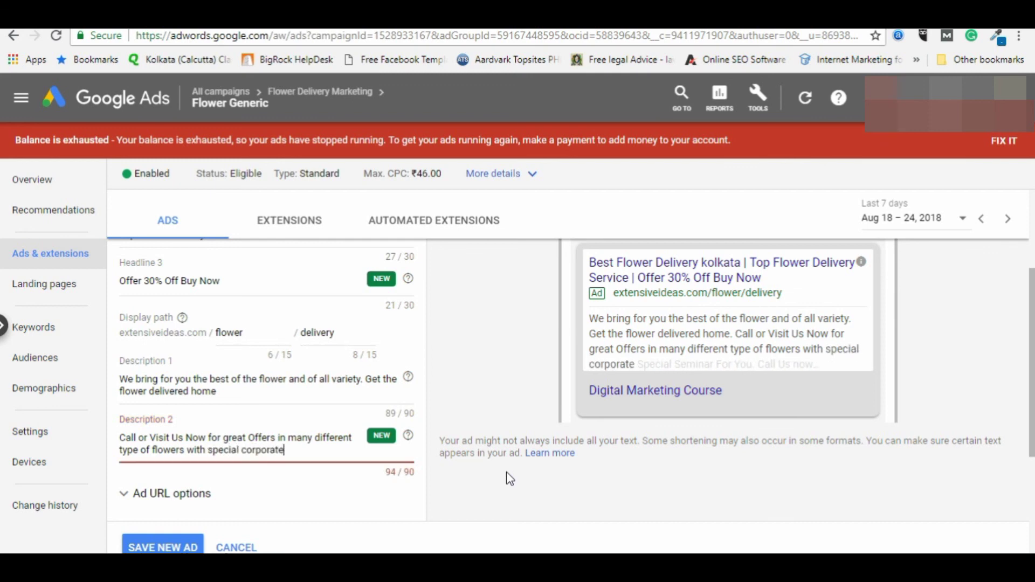
type(" offer.")
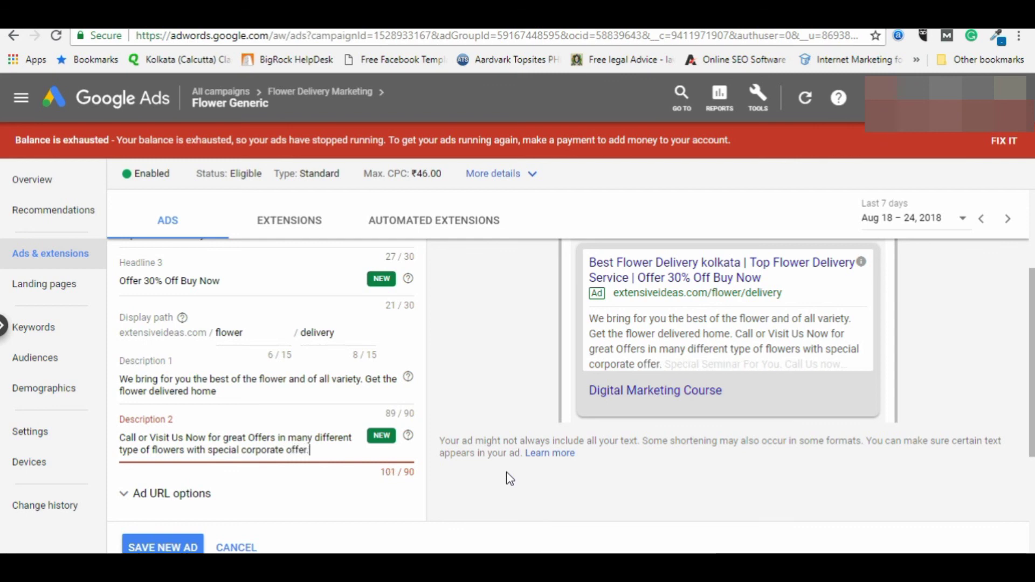
Step: Shorten Description 2: remove 'Now', change 'in many' to 'on' and 'with special' to 'and'
left_click_drag(186, 437, 208, 438)
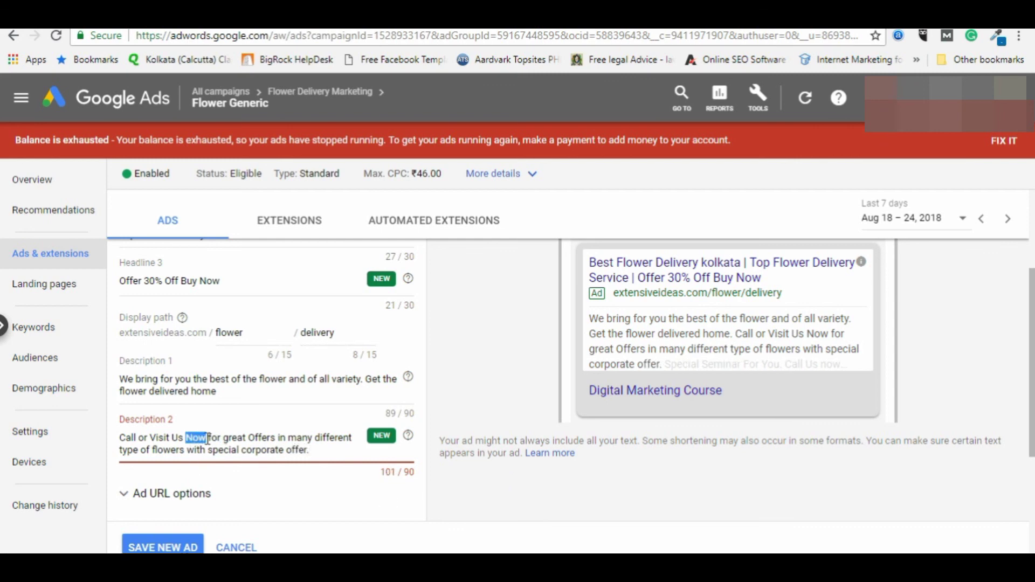
key("BackSpace")
key("Delete")
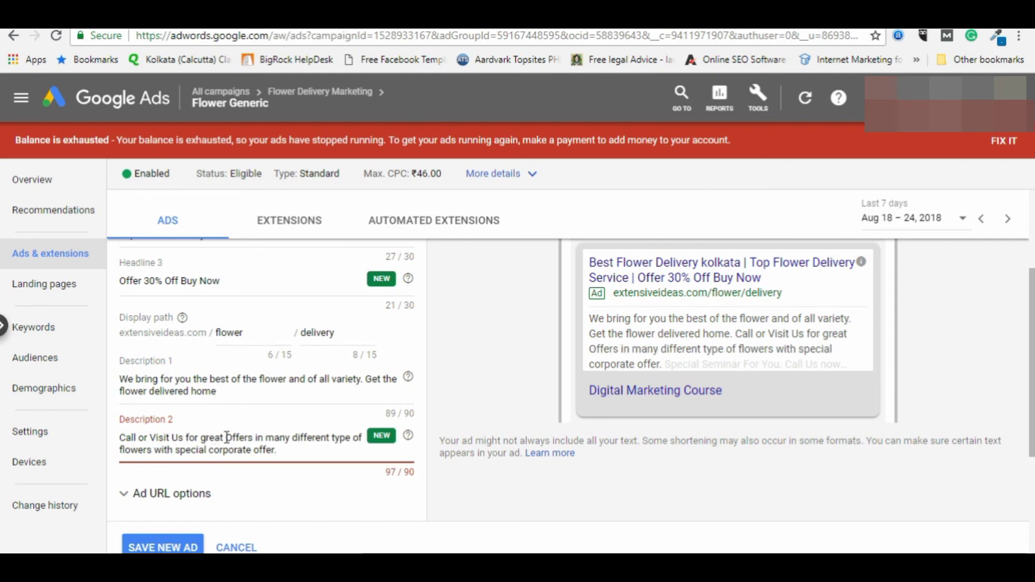
left_click_drag(253, 437, 291, 435)
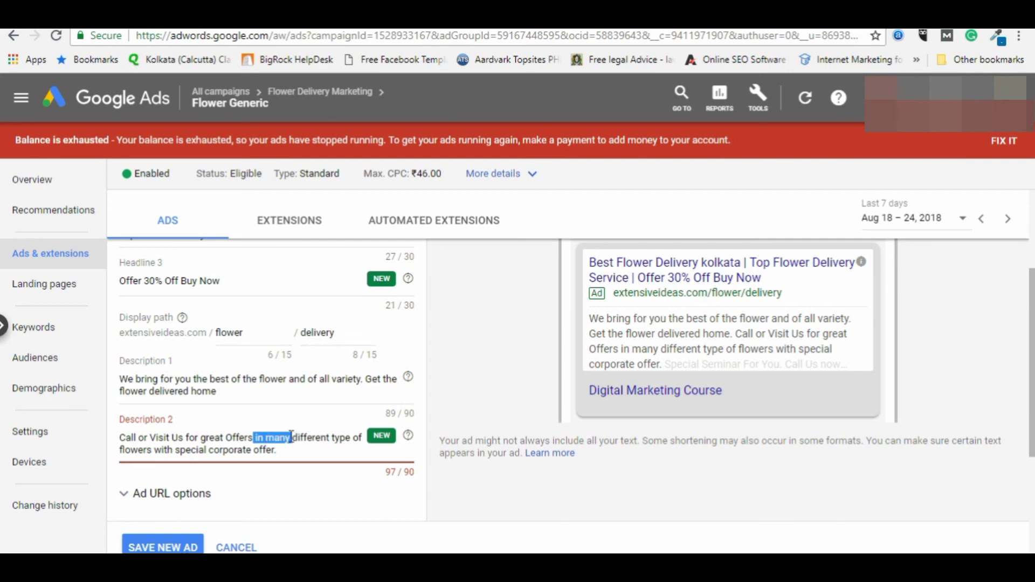
type("on")
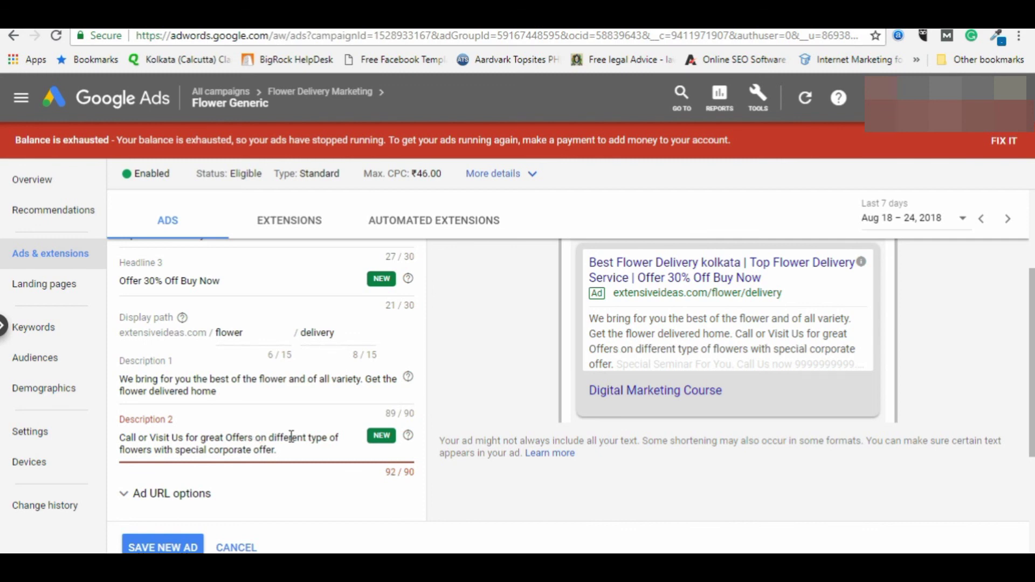
left_click_drag(154, 449, 210, 449)
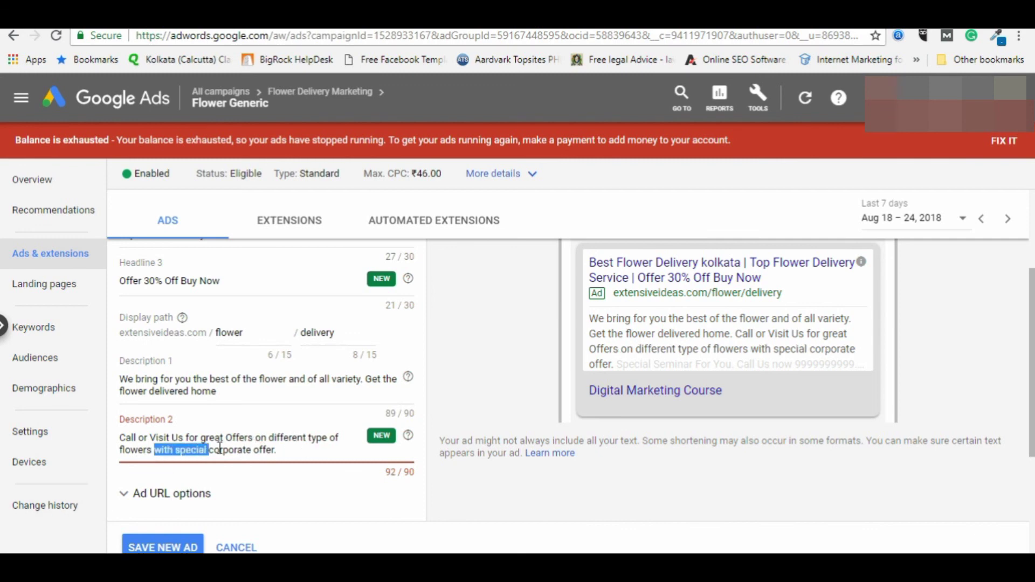
type("and")
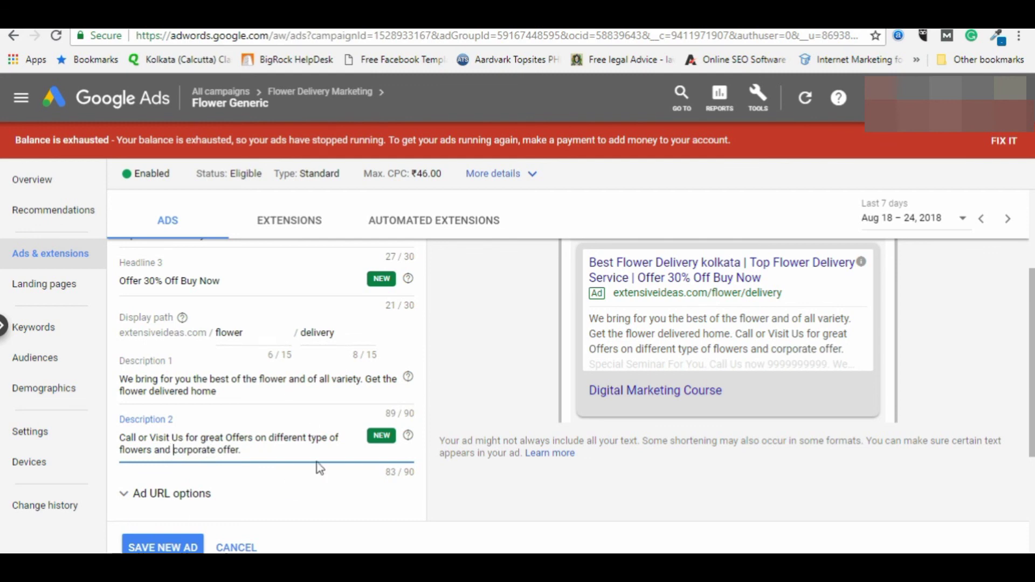
scroll(226, 457, "down", 1)
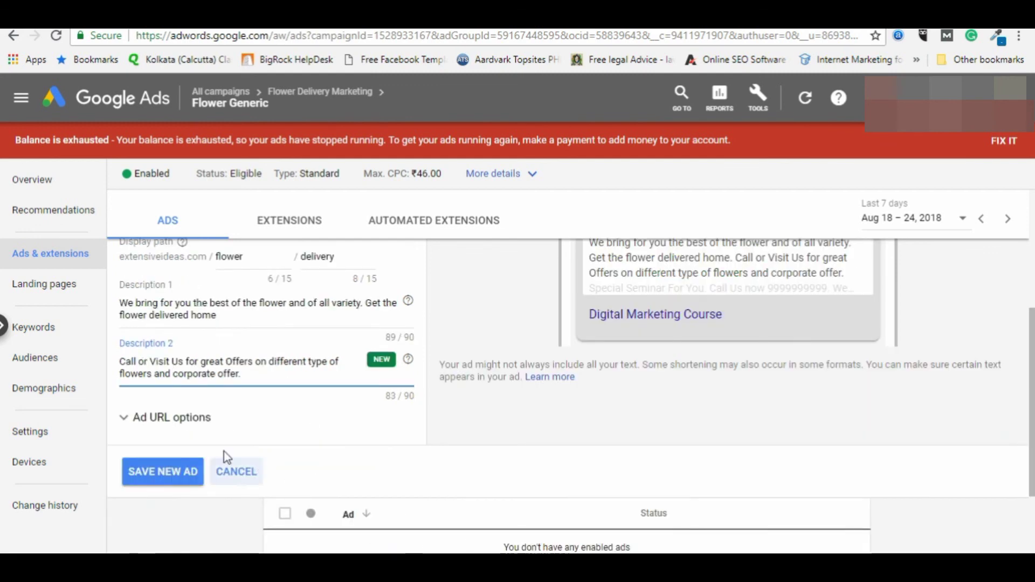
left_click(131, 418)
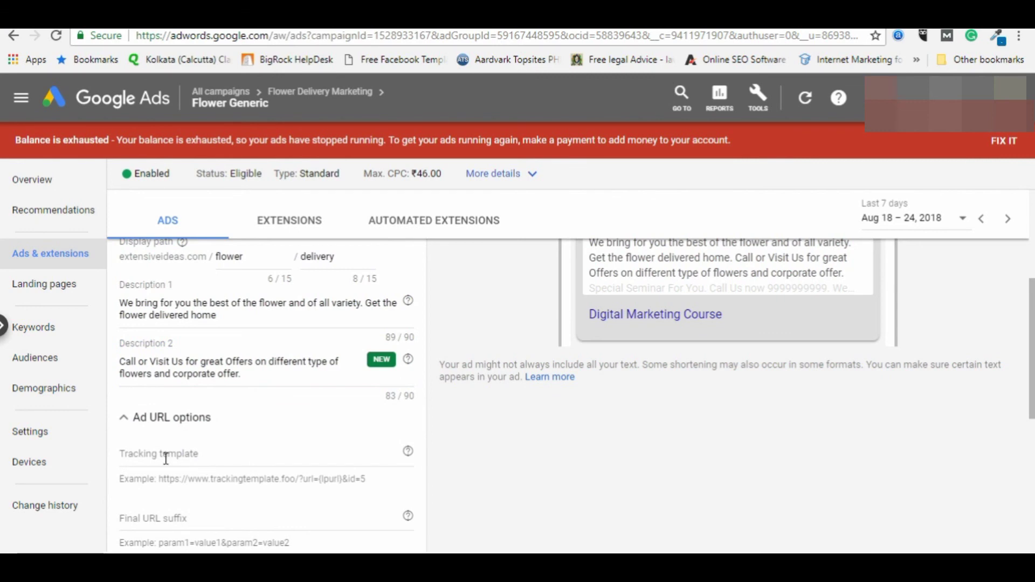
scroll(286, 456, "down", 2)
scroll(280, 473, "up", 3)
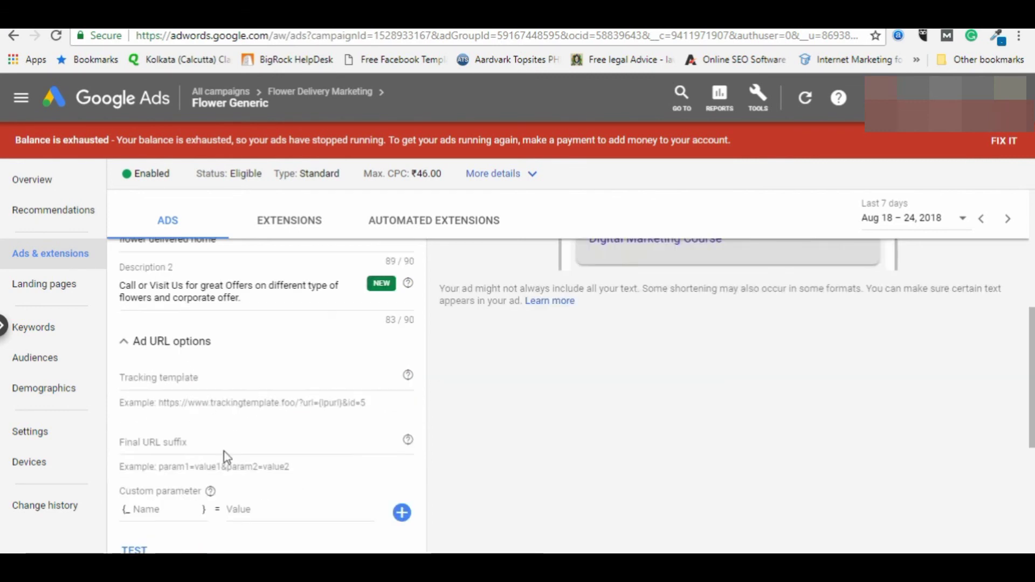
scroll(201, 473, "down", 3)
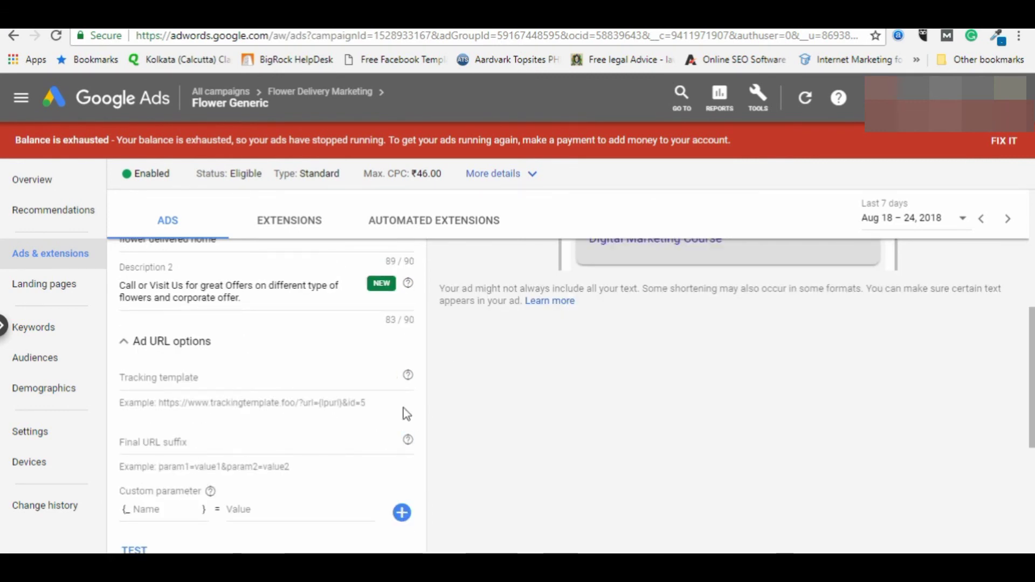
scroll(229, 487, "down", 1)
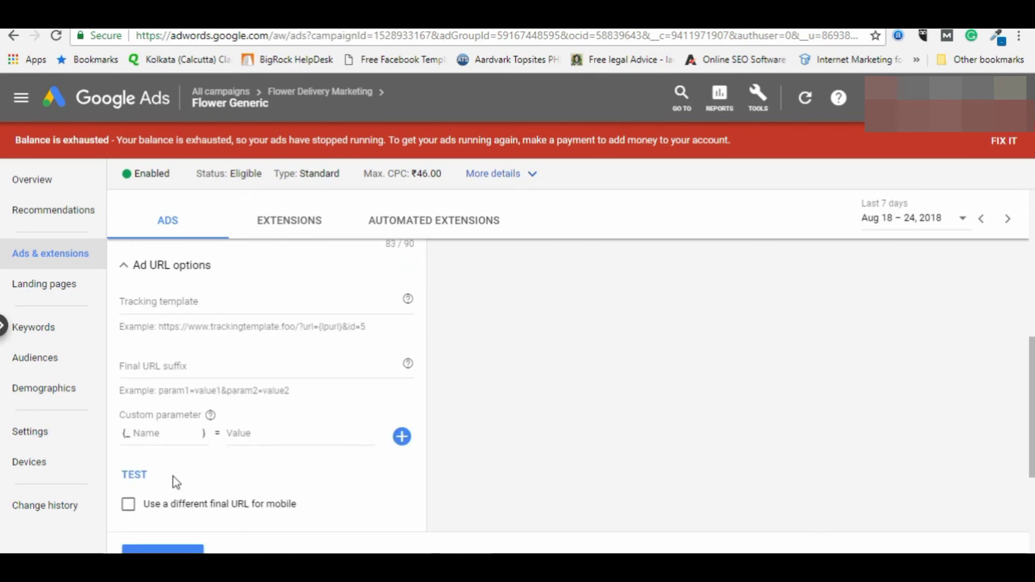
scroll(155, 380, "up", 1)
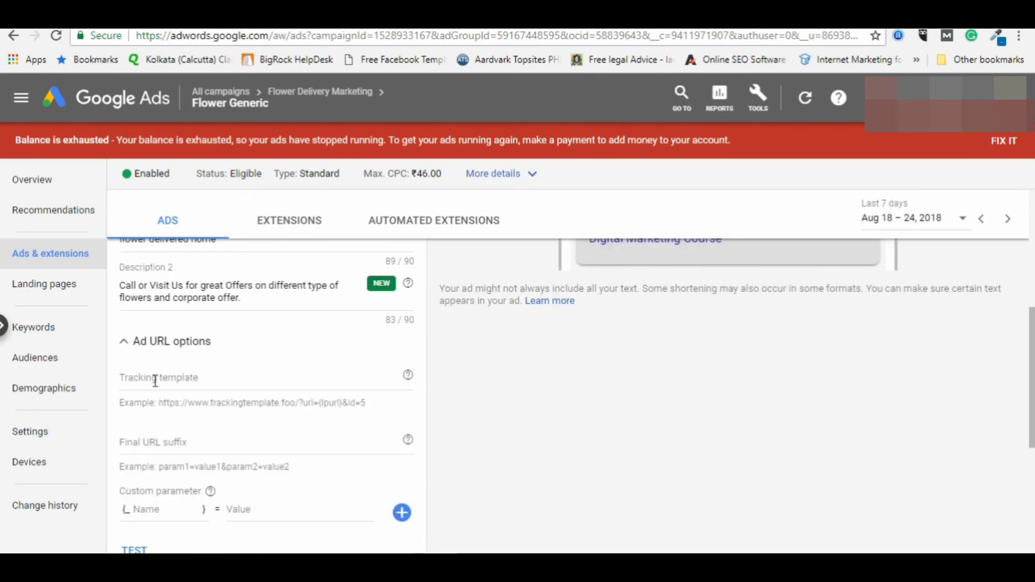
left_click(125, 343)
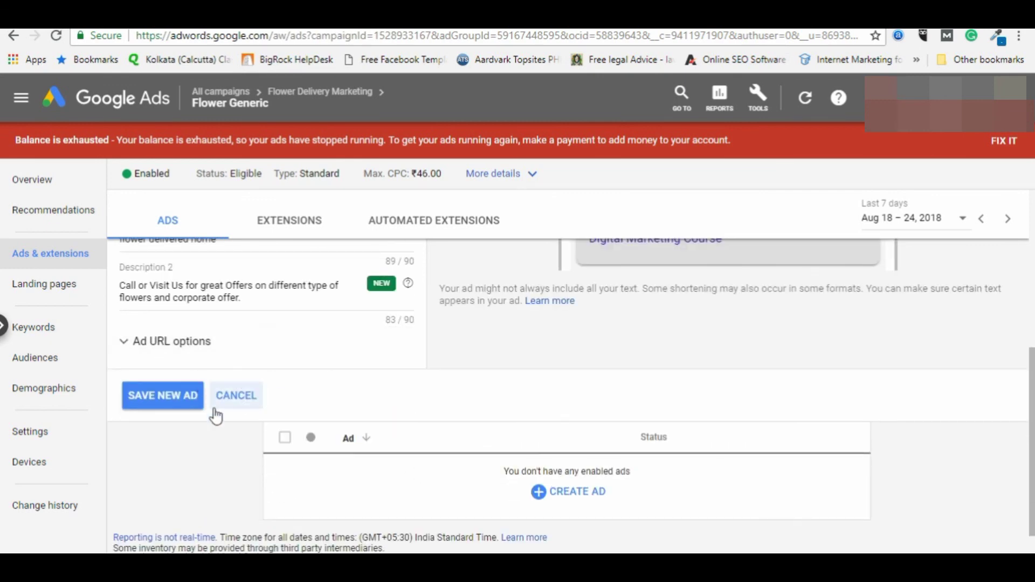
scroll(194, 482, "up", 2)
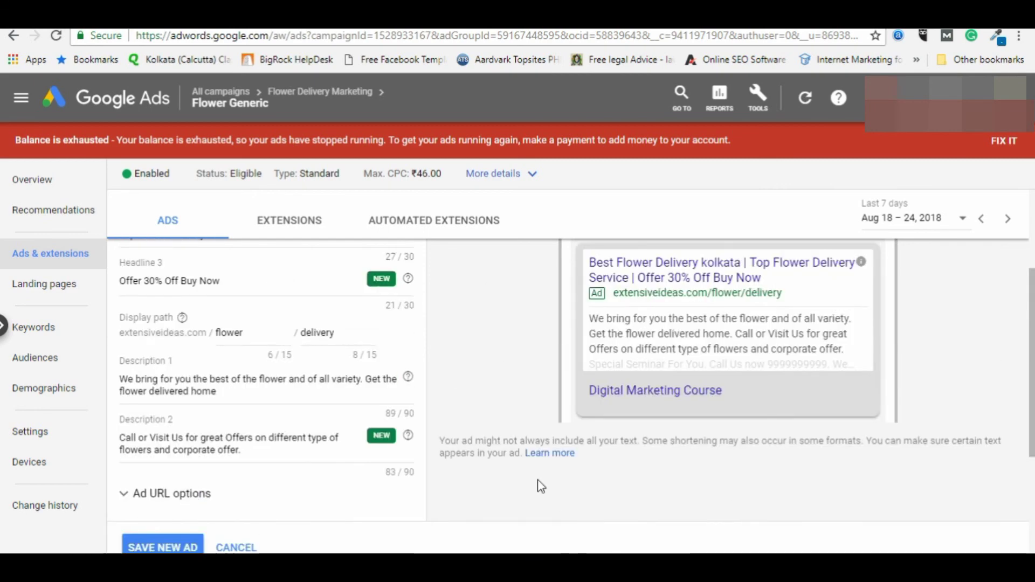
scroll(429, 480, "down", 1)
scroll(626, 412, "up", 2)
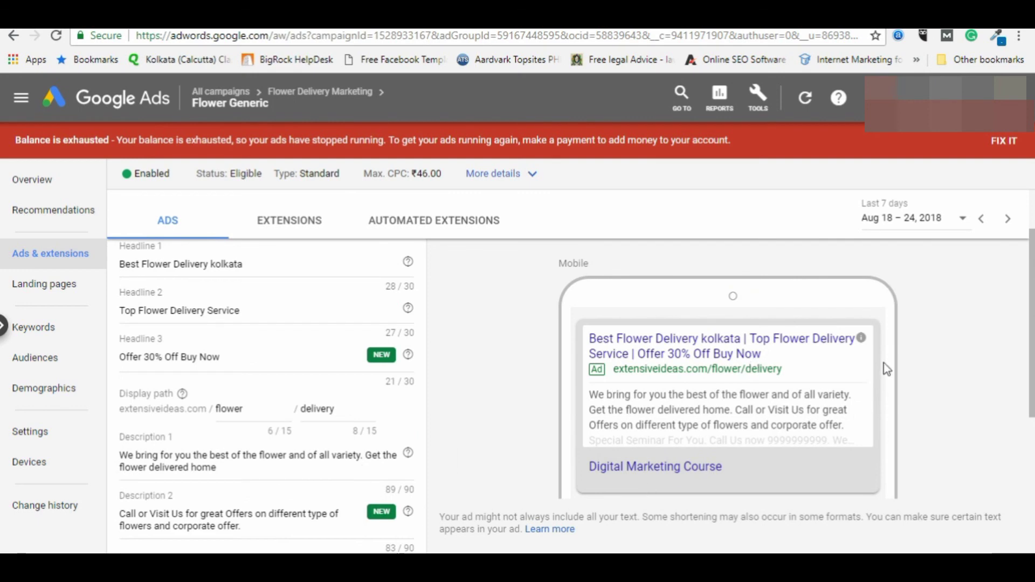
scroll(222, 316, "up", 1)
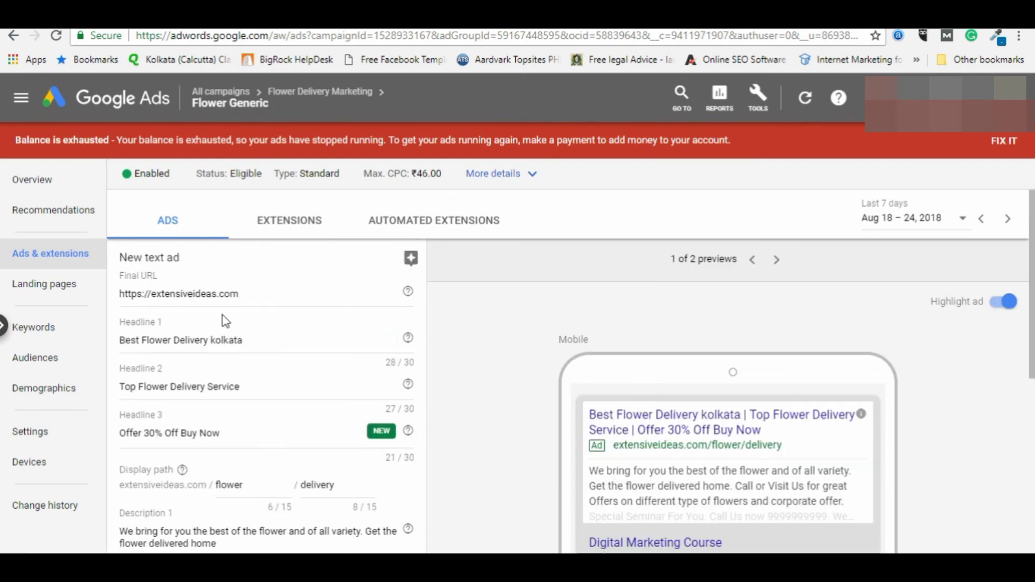
scroll(225, 387, "down", 5)
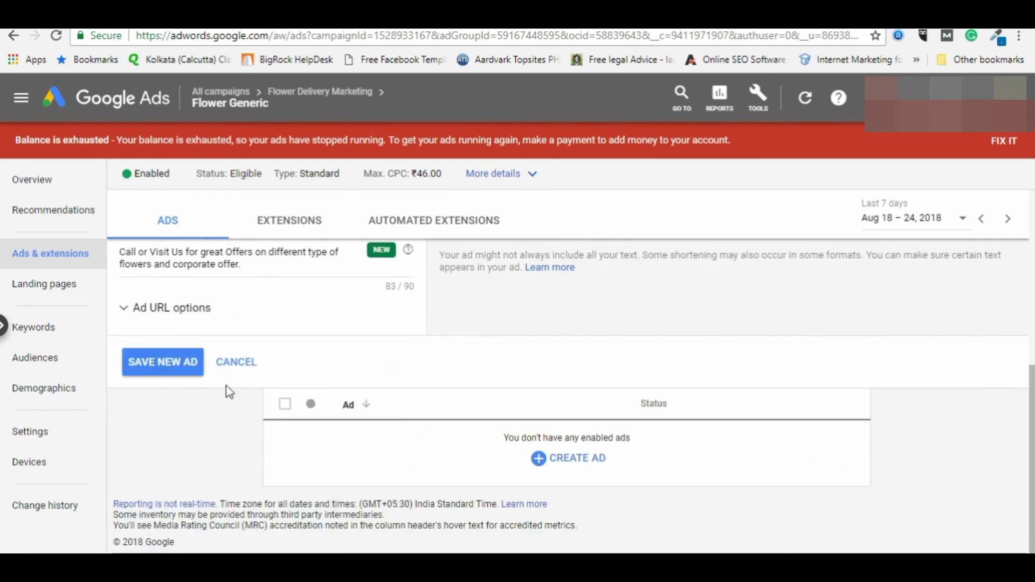
Step: Save the flower delivery text ad, then switch its Under review status to Paused
left_click(167, 366)
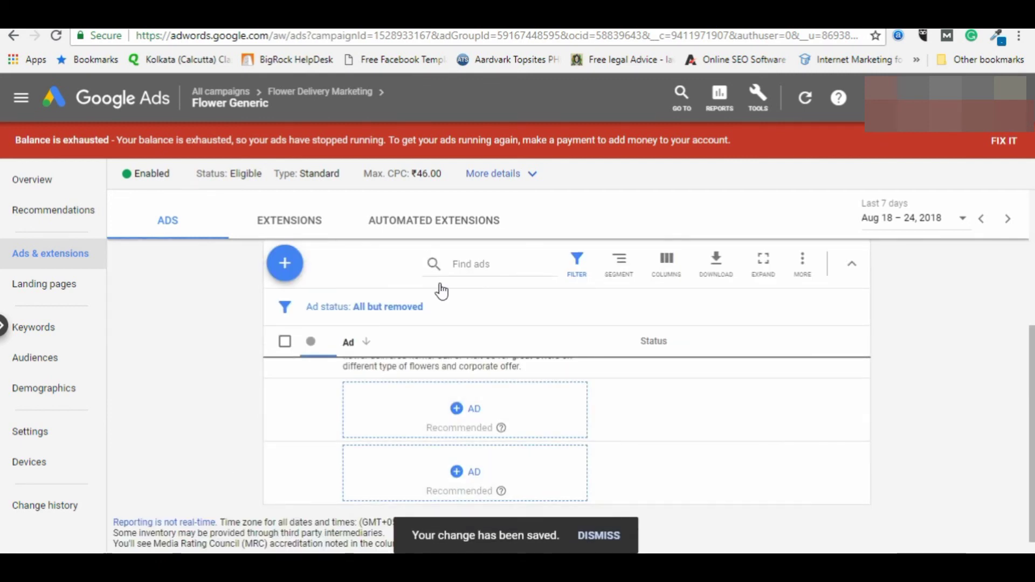
scroll(409, 400, "down", 4)
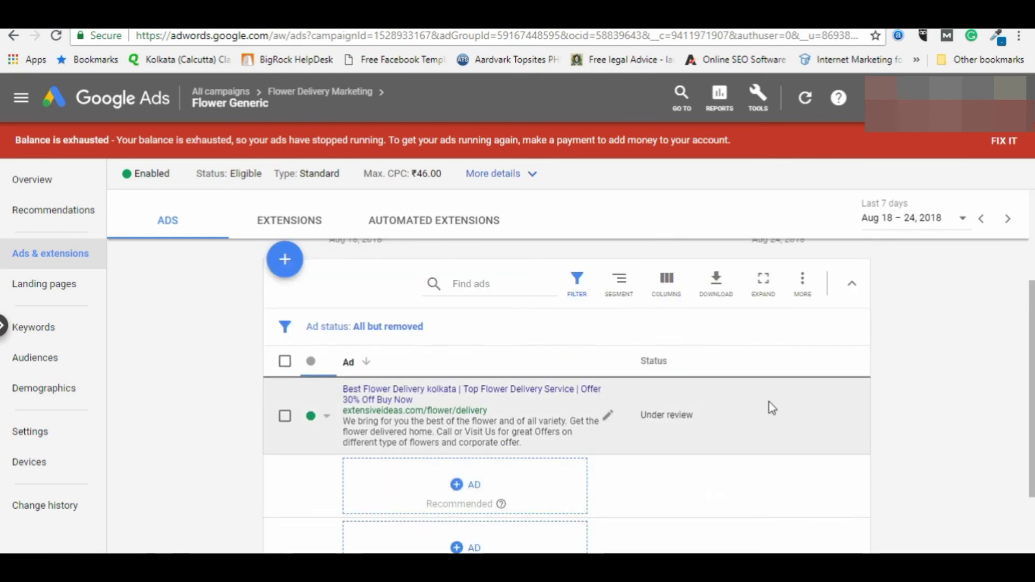
triple_click(663, 416)
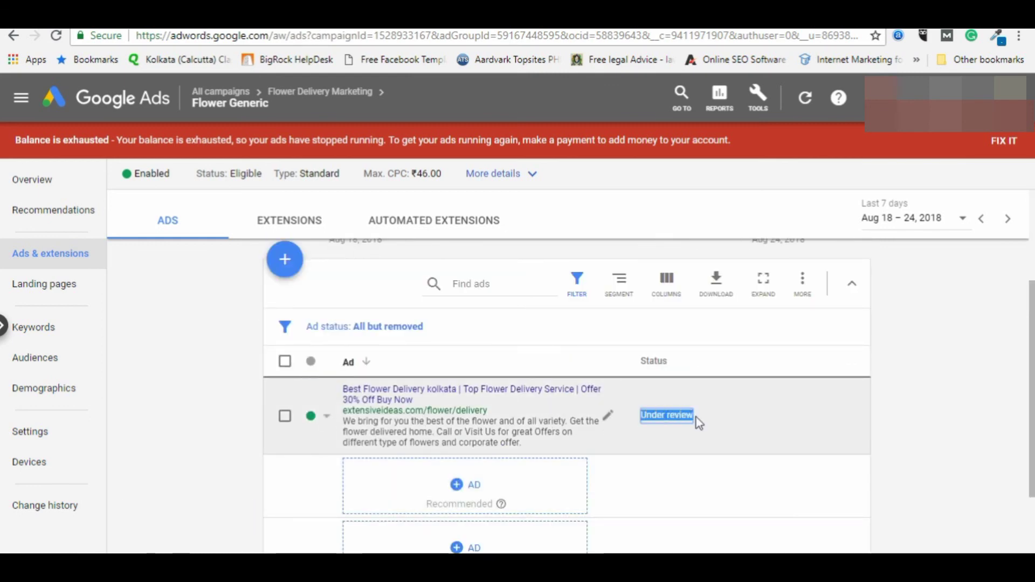
left_click(891, 410)
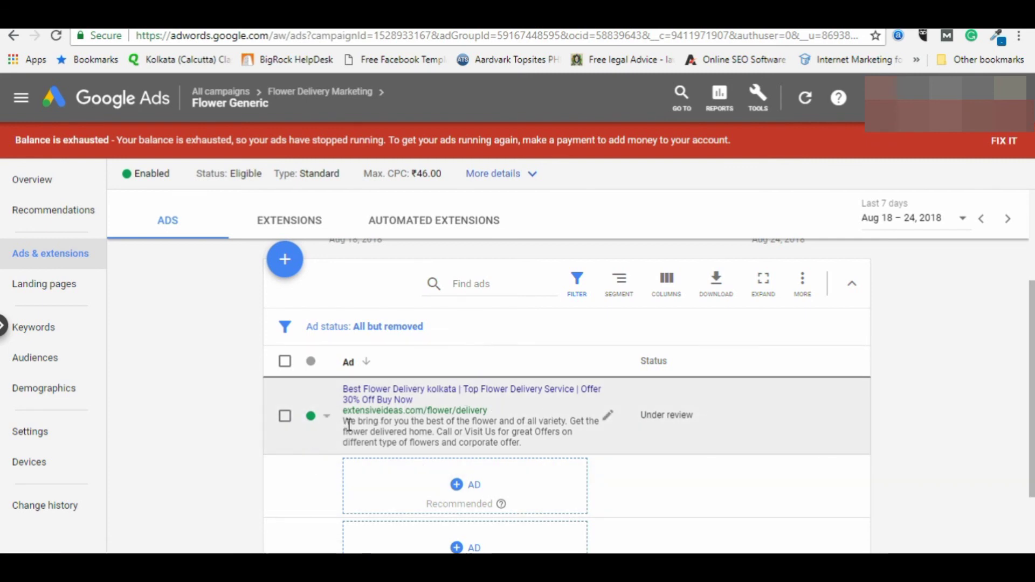
left_click(327, 416)
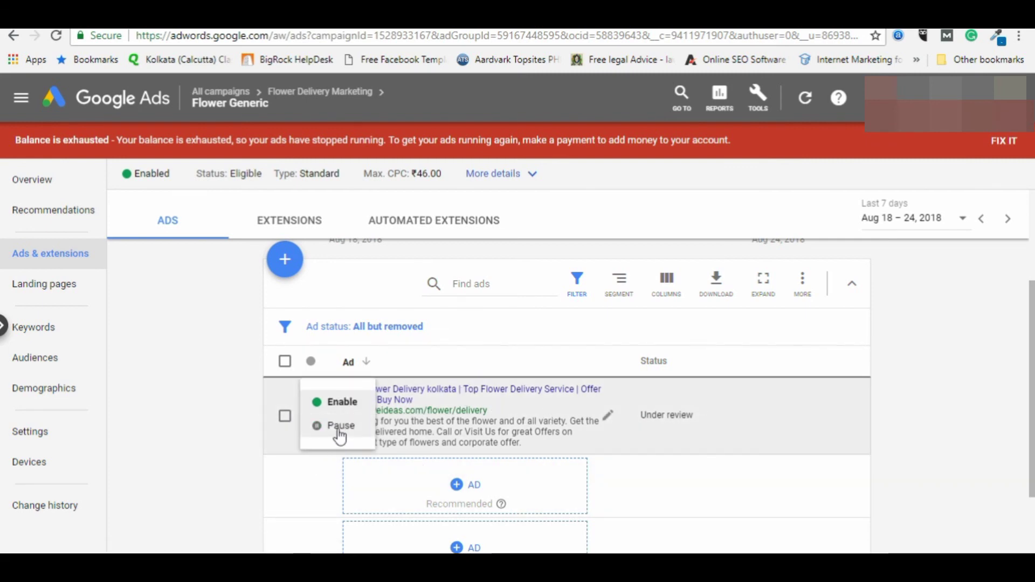
left_click(334, 427)
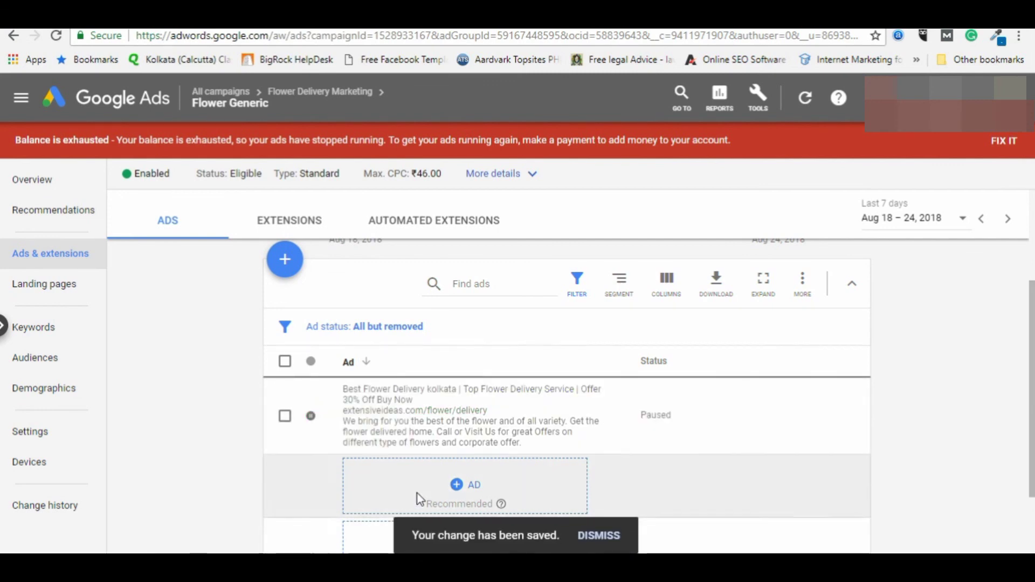